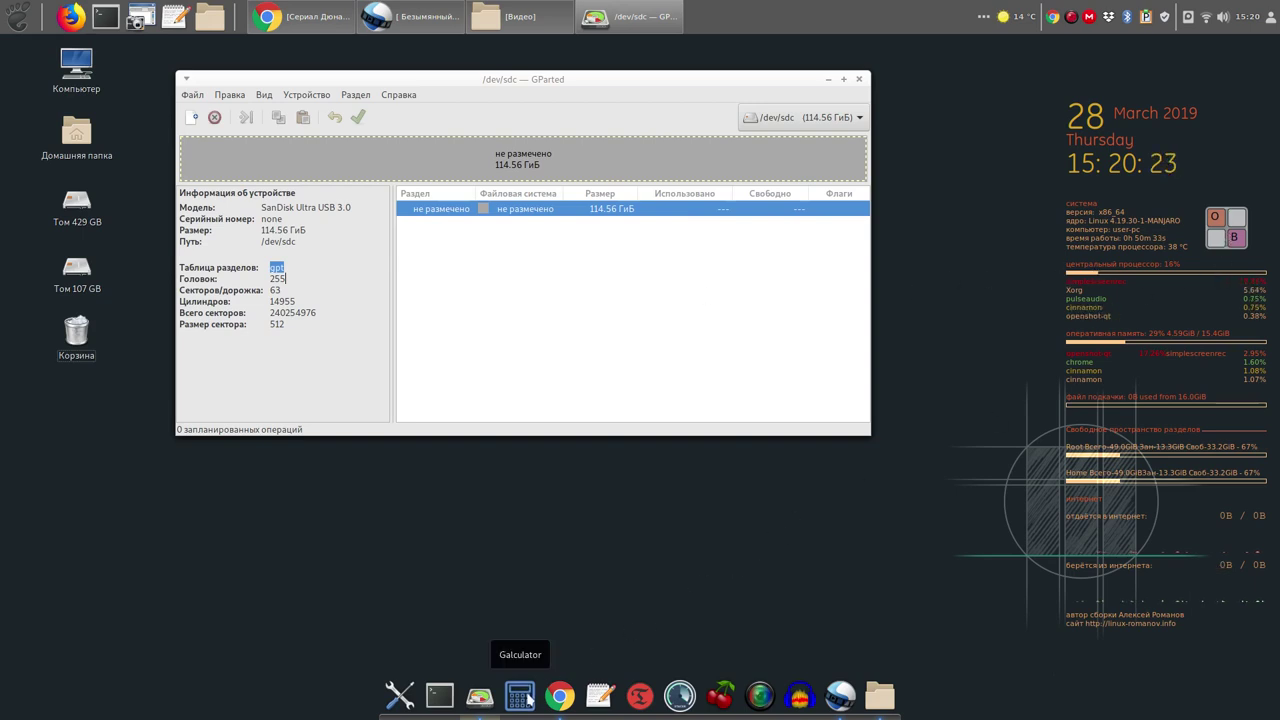
Start a new partition in the unallocated space on /dev/sdc, and calculate 40 × 1024 in Galculator.
right_click(614, 210)
left_click(638, 215)
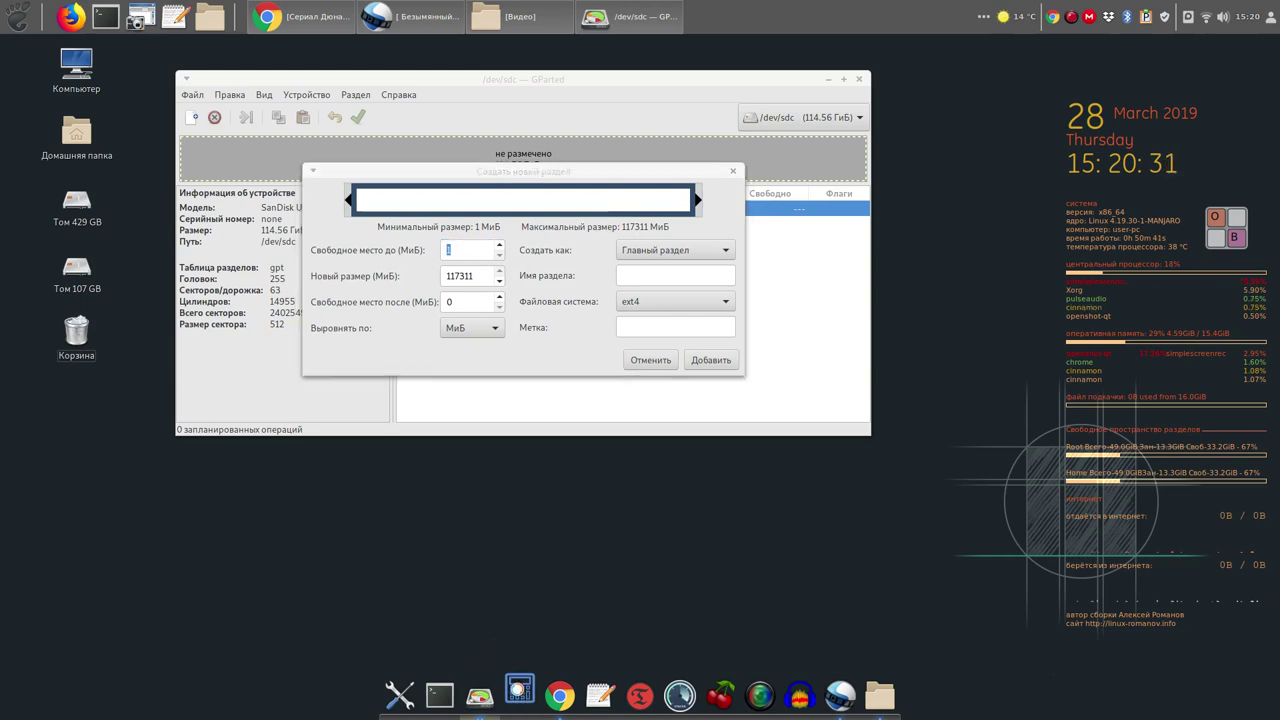
left_click(519, 695)
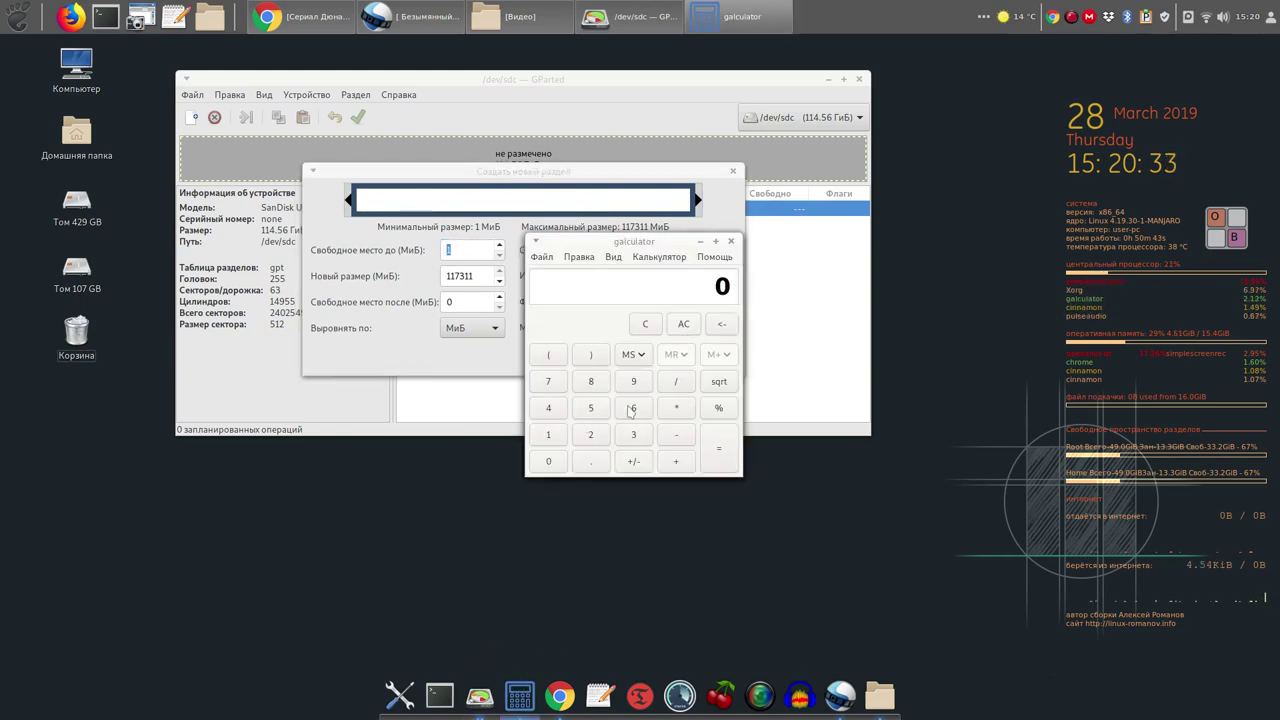
left_click(548, 408)
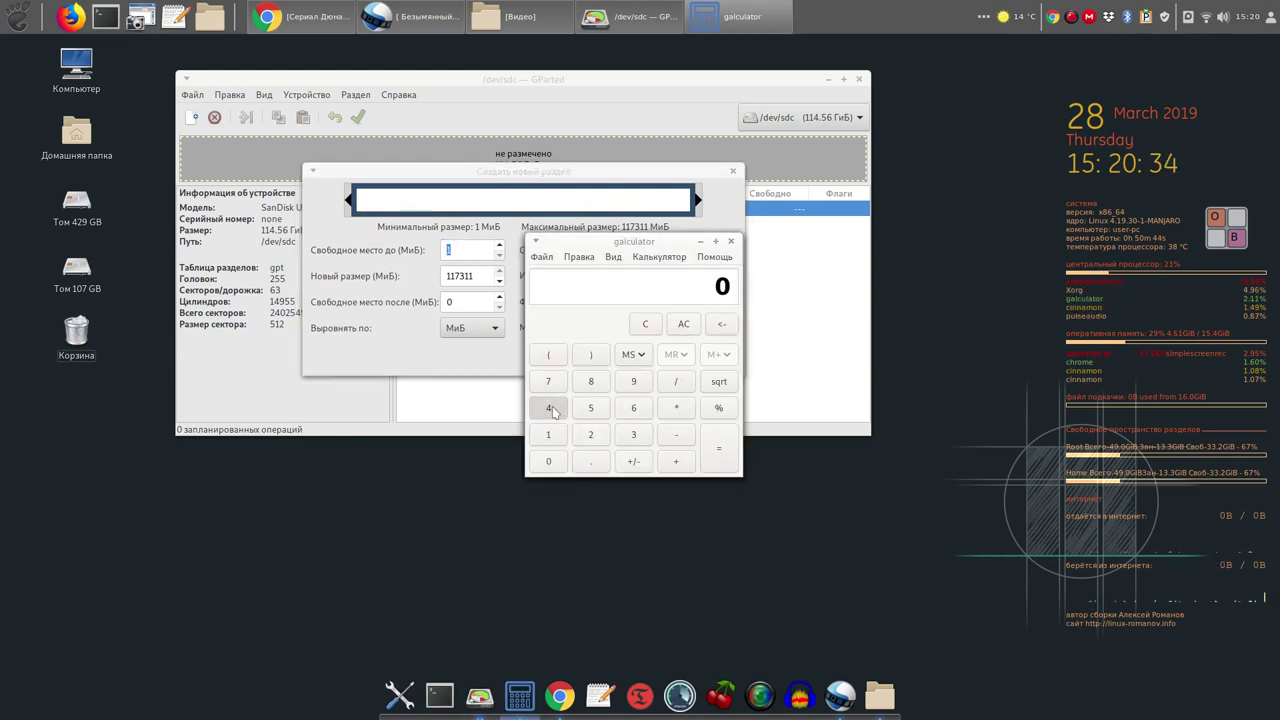
left_click(551, 468)
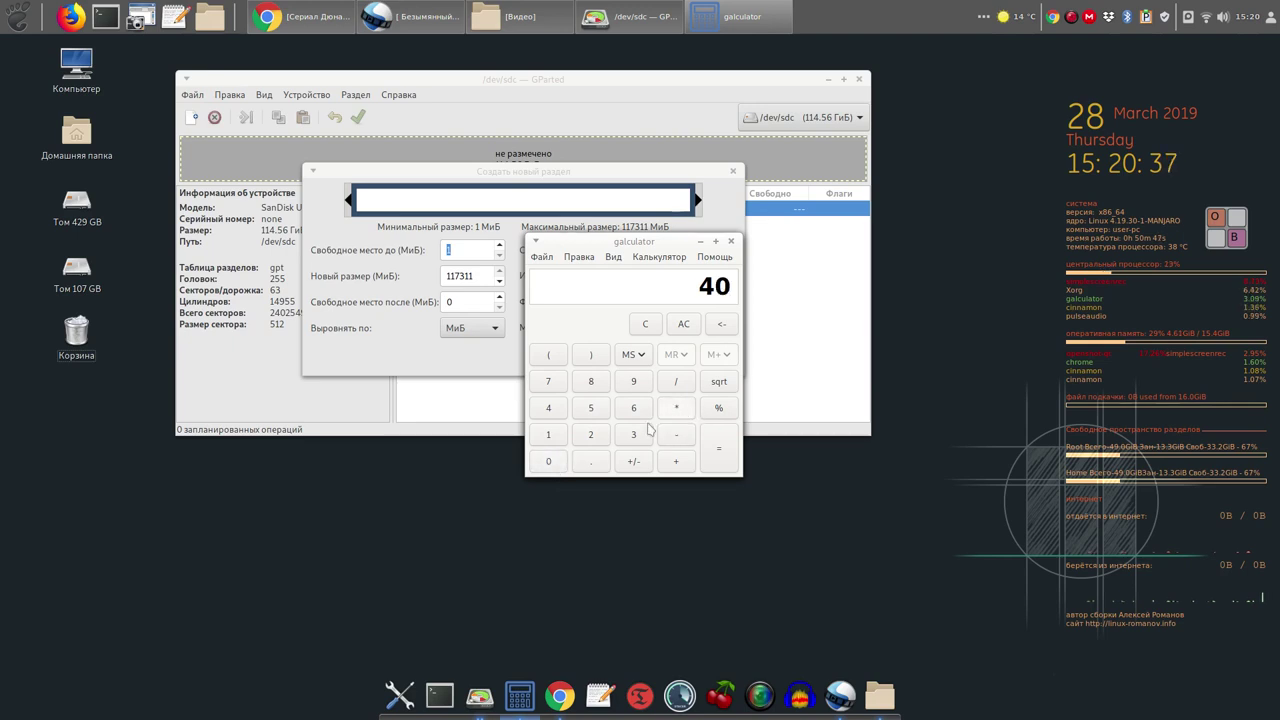
left_click(548, 434)
left_click(548, 463)
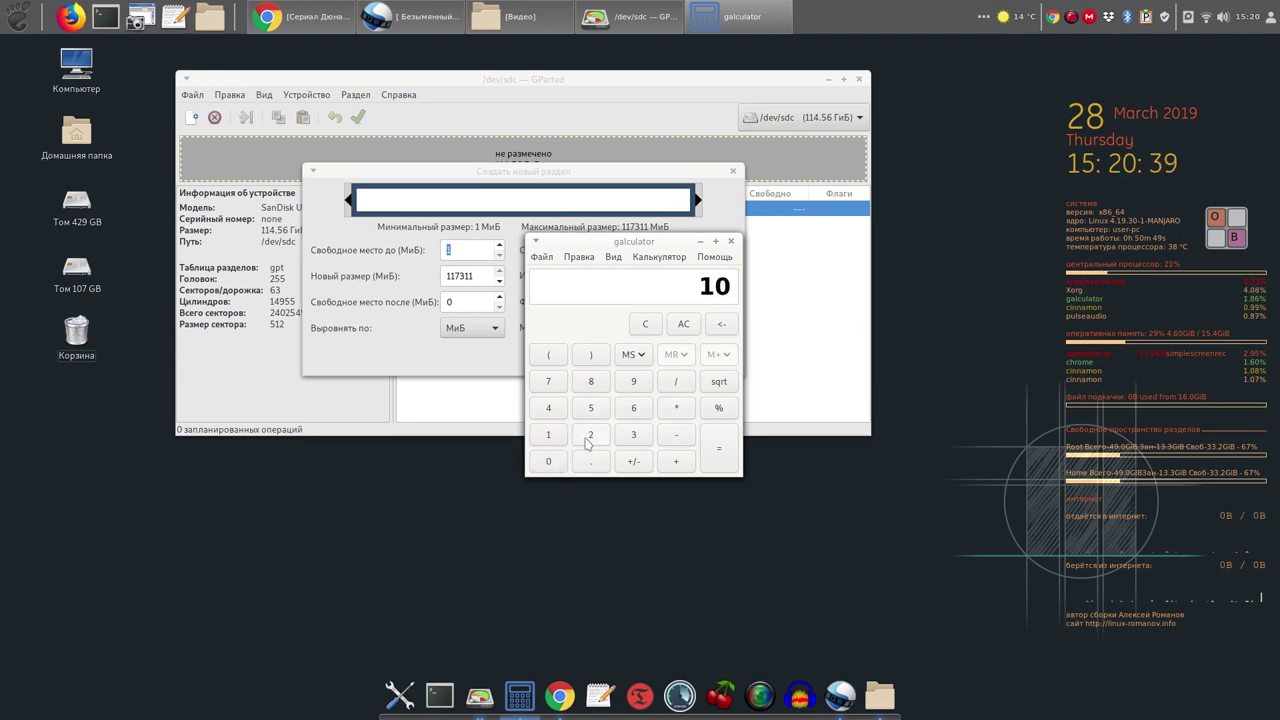
left_click(588, 440)
left_click(548, 408)
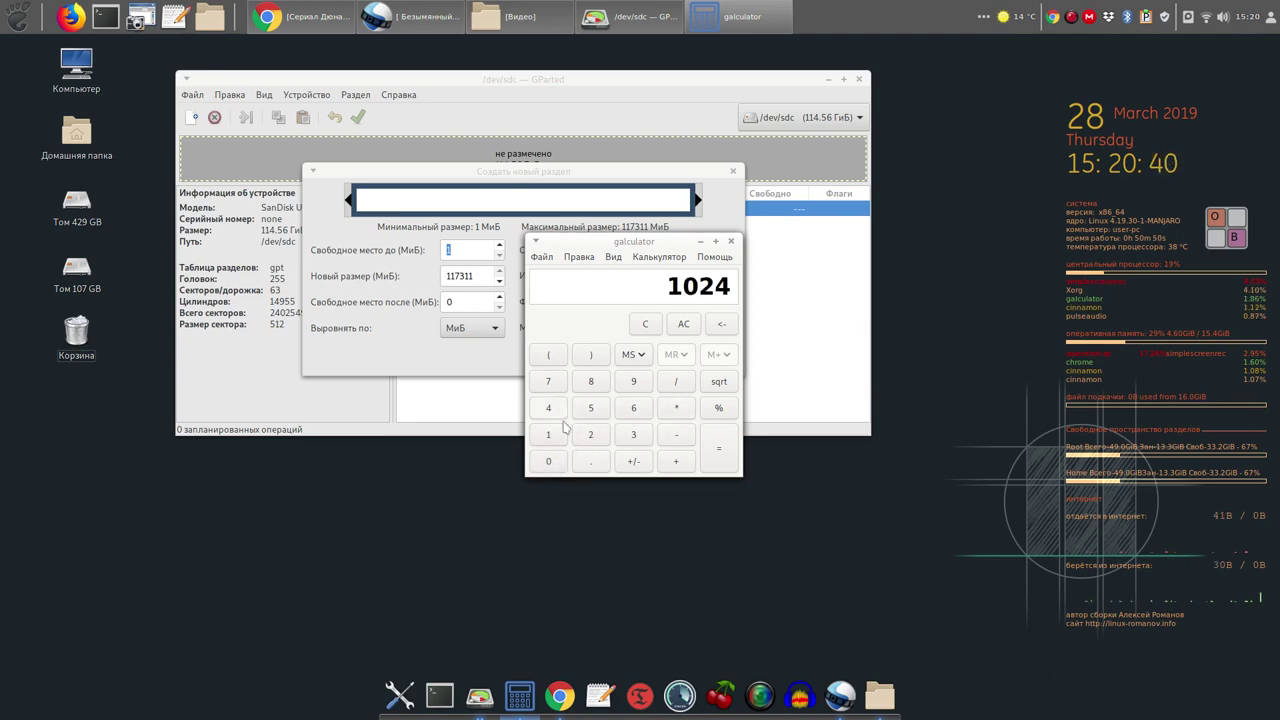
left_click(728, 466)
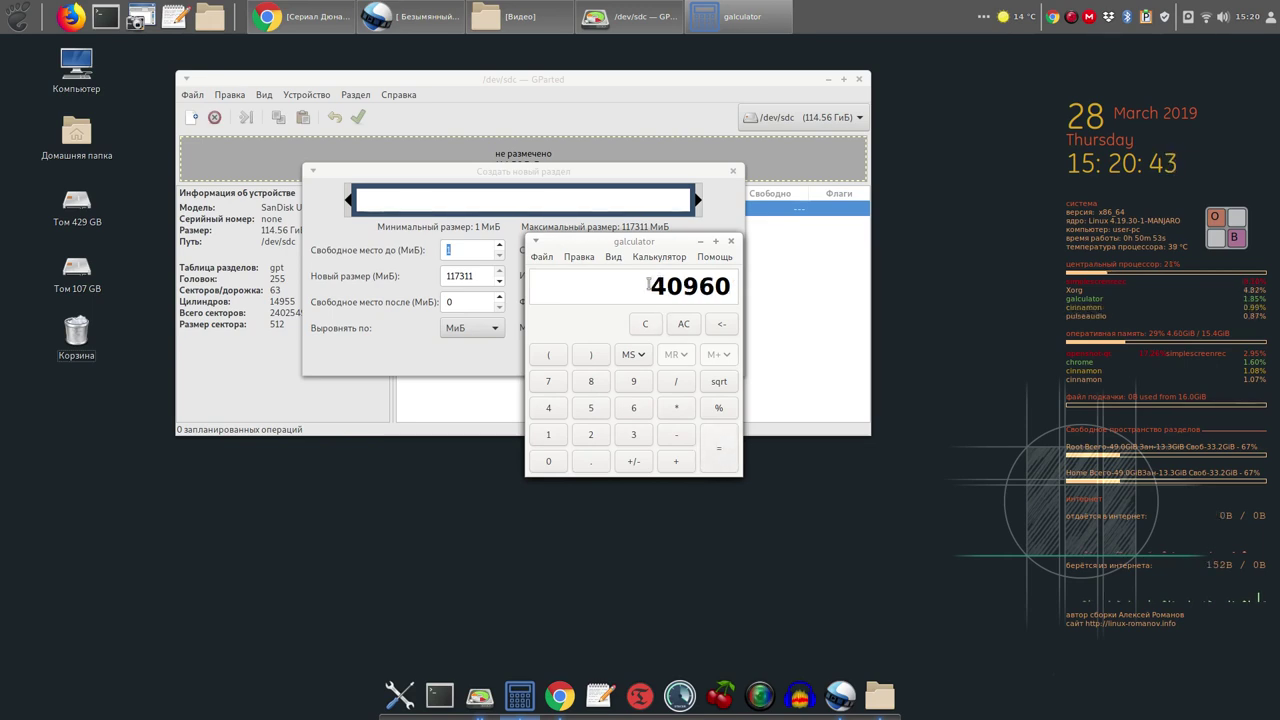
Copy the calculated 40960 and set it as the free space in MiB after the new partition.
left_click_drag(648, 285, 719, 291)
right_click(718, 292)
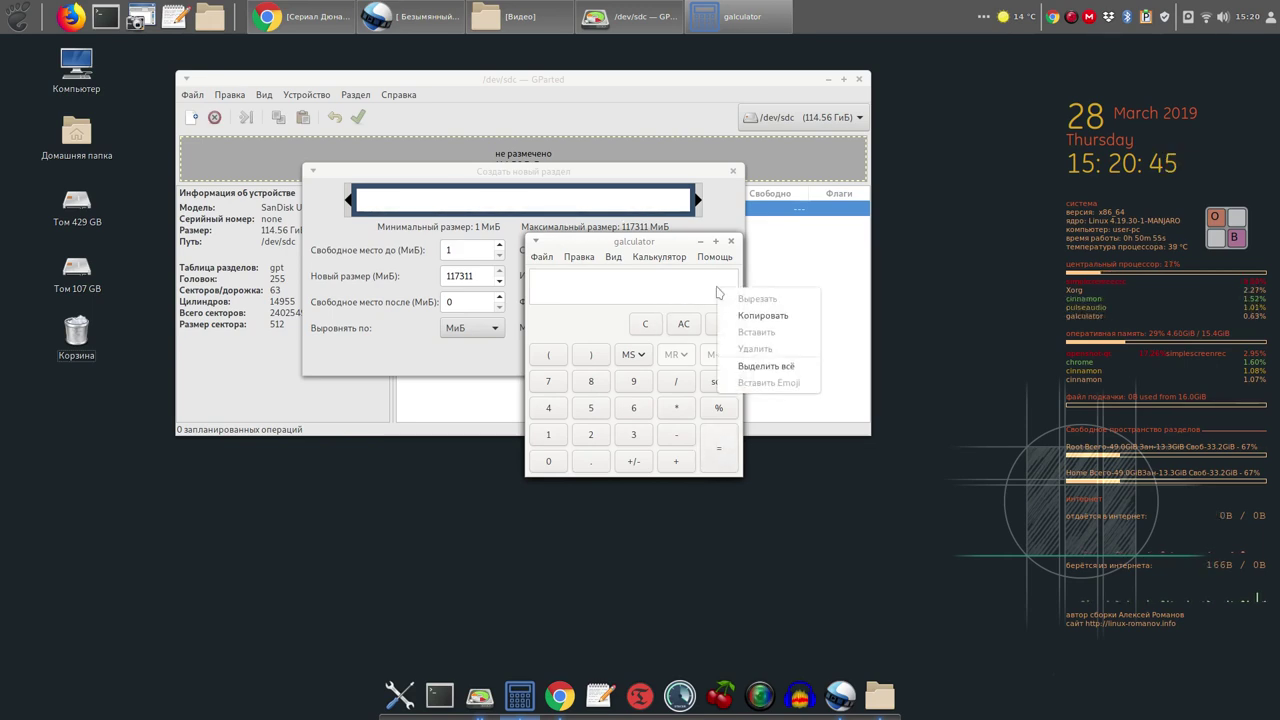
left_click(763, 315)
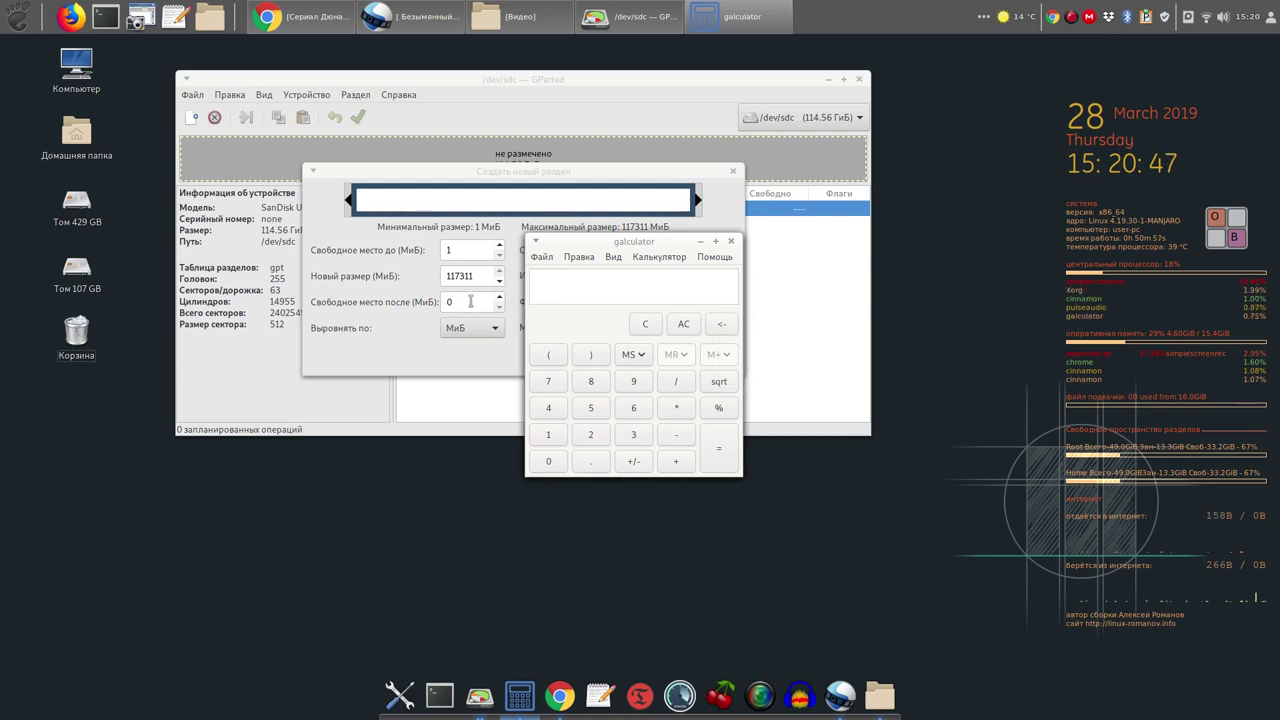
left_click(470, 301)
left_click_drag(461, 298, 428, 292)
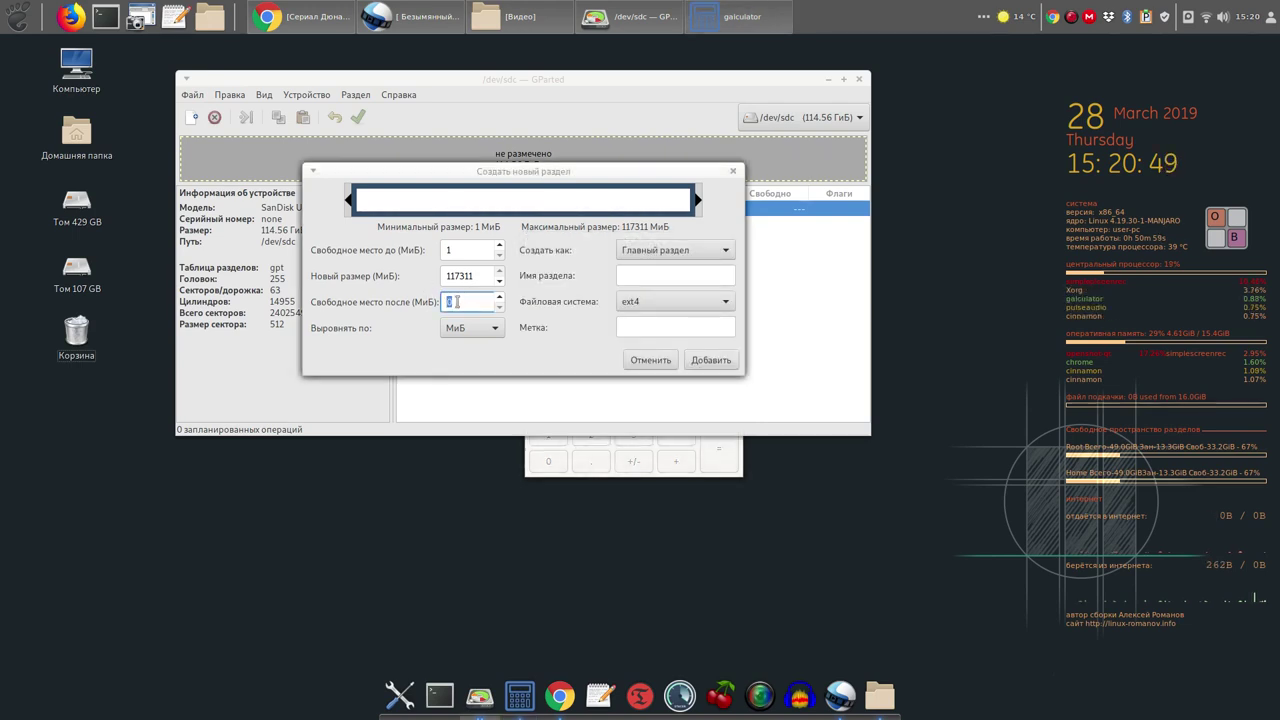
right_click(450, 303)
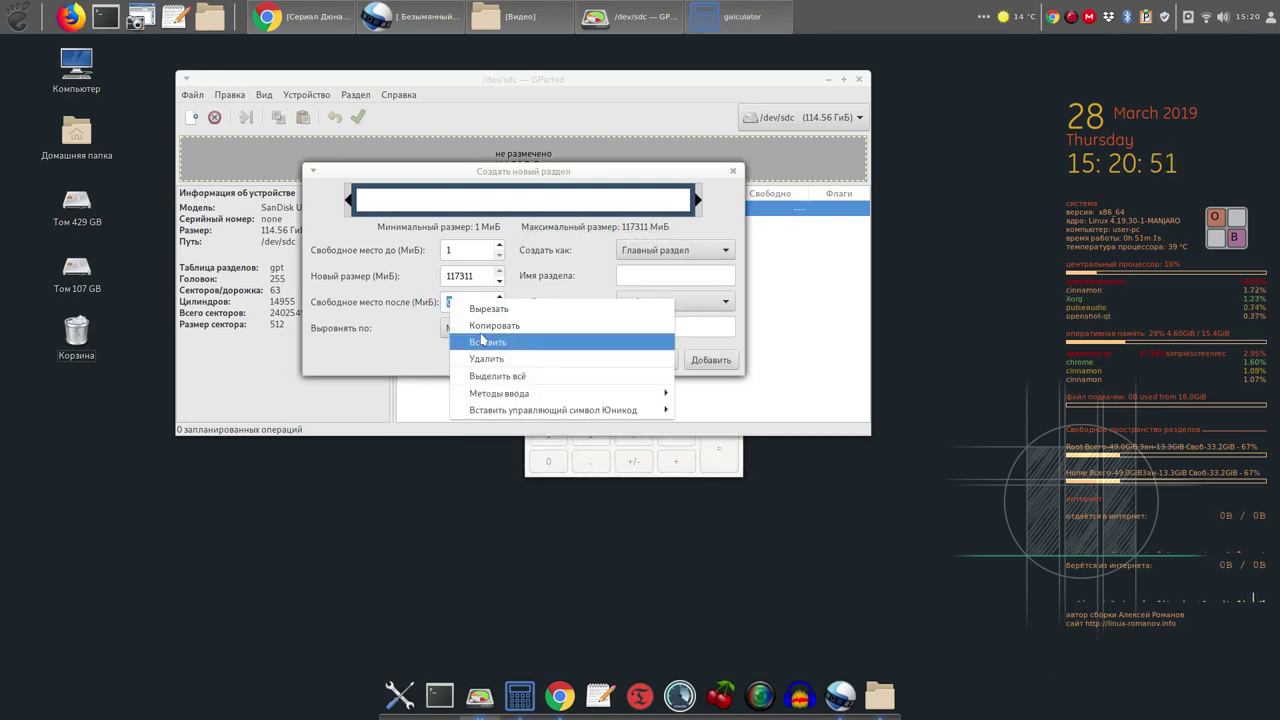
left_click(480, 336)
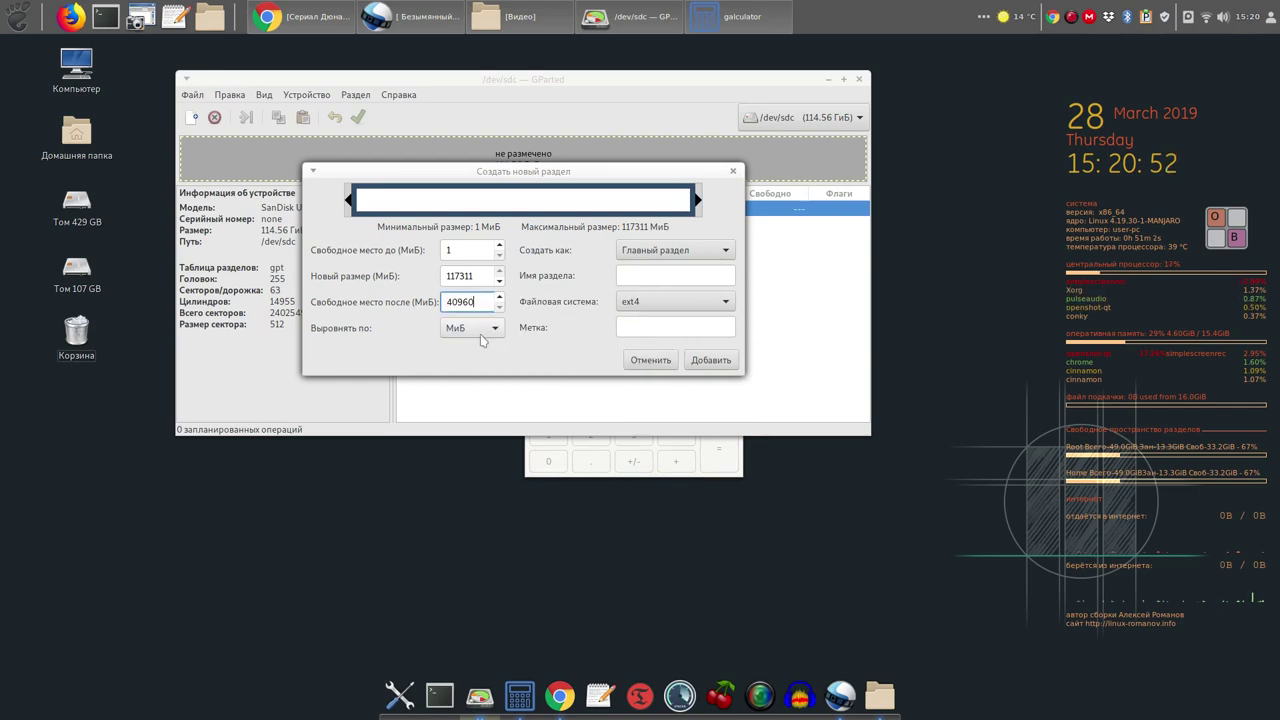
left_click(479, 279)
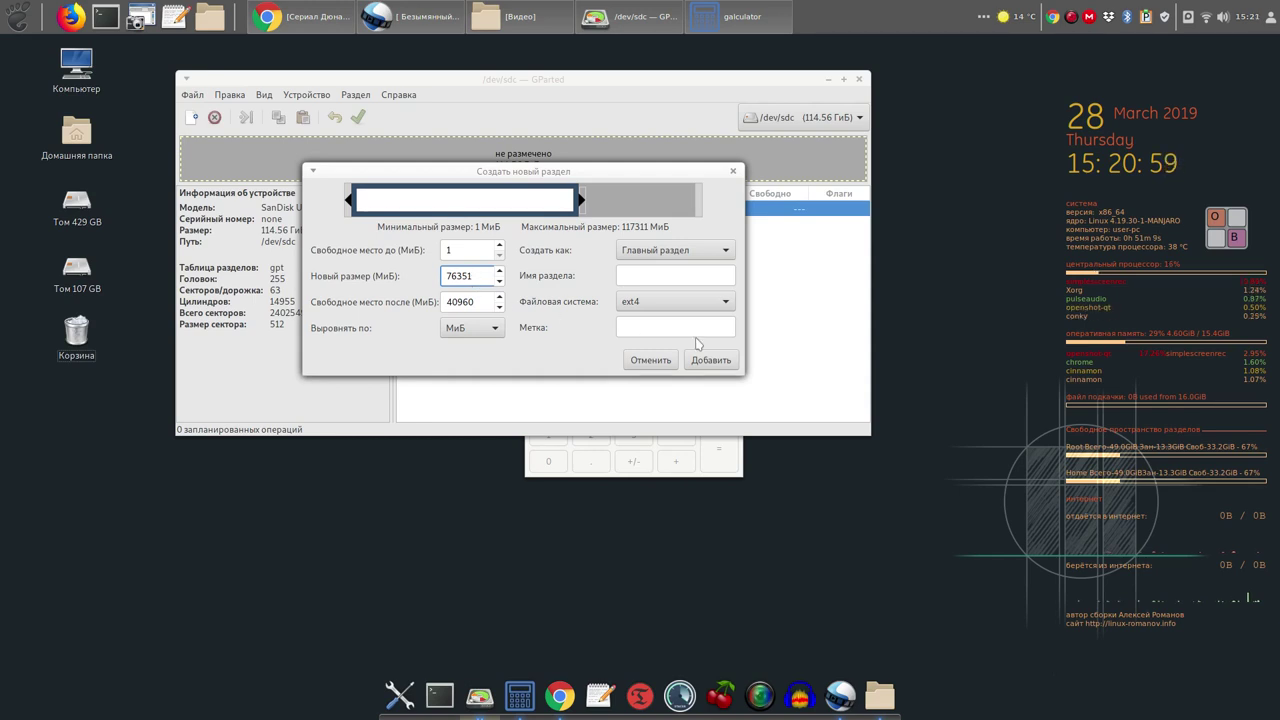
Choose fat32 as the new partition's file system and add the partition to the planned operations.
left_click(727, 305)
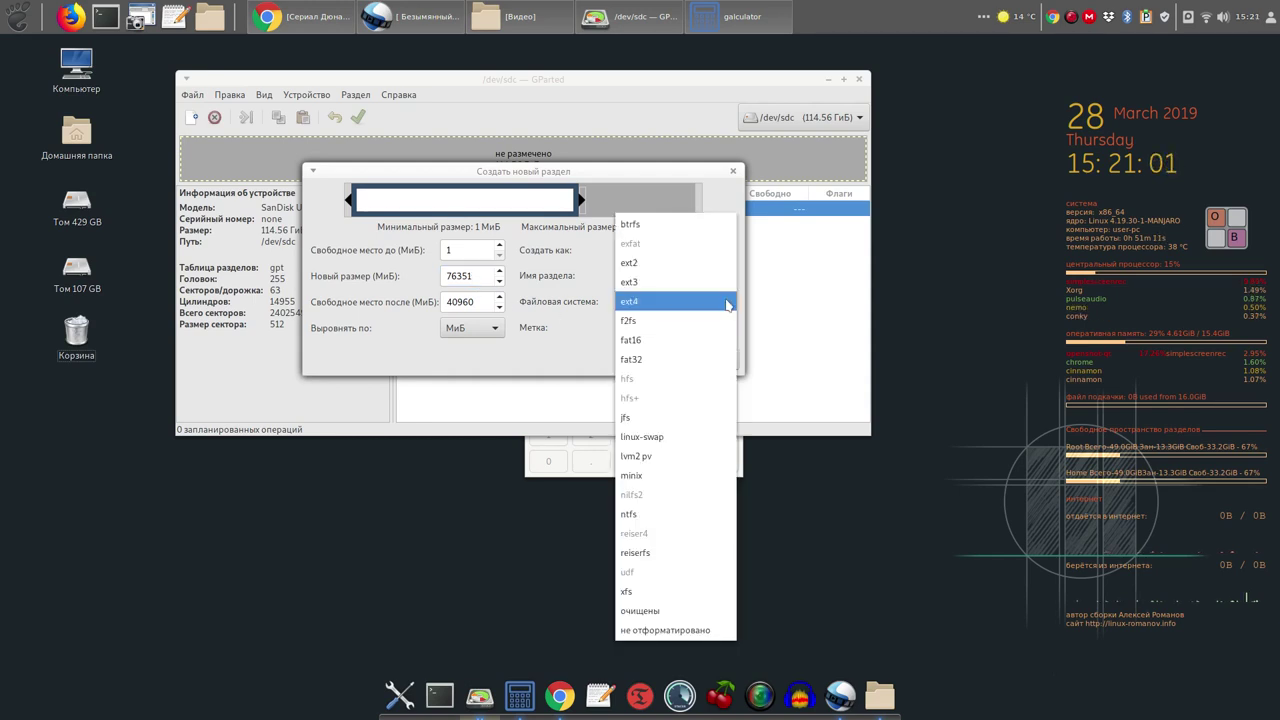
left_click(697, 360)
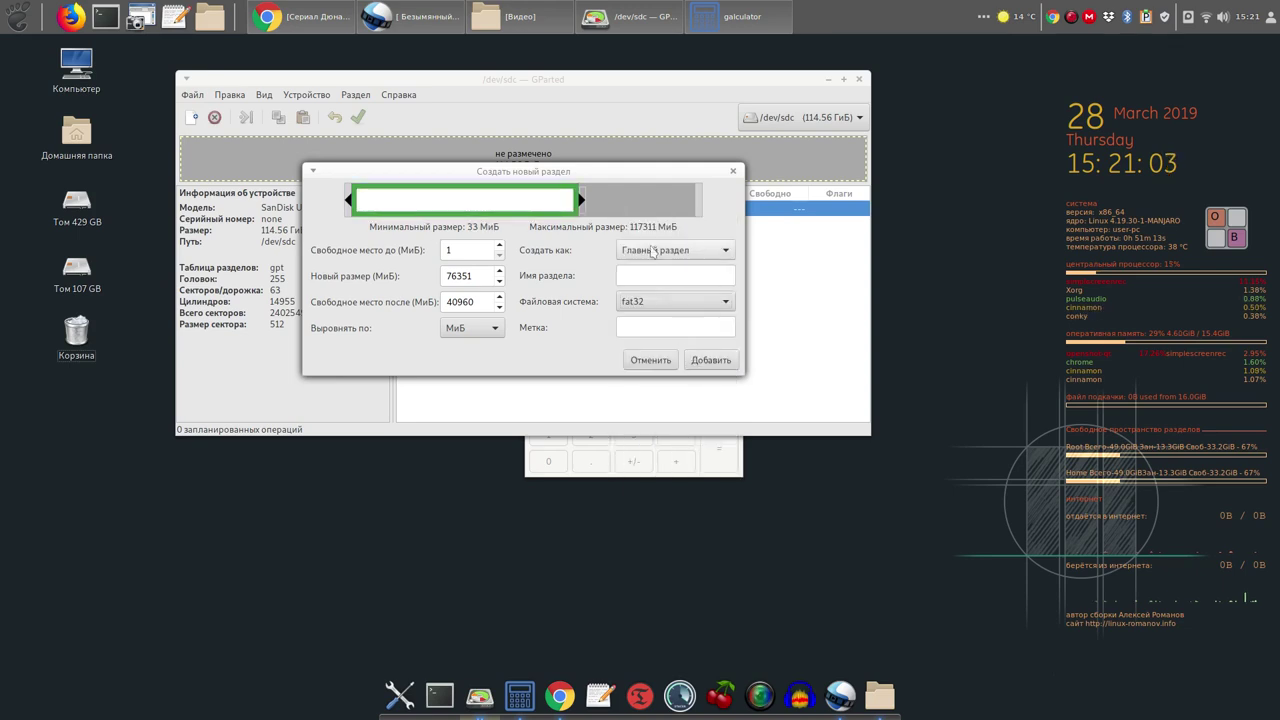
left_click(716, 364)
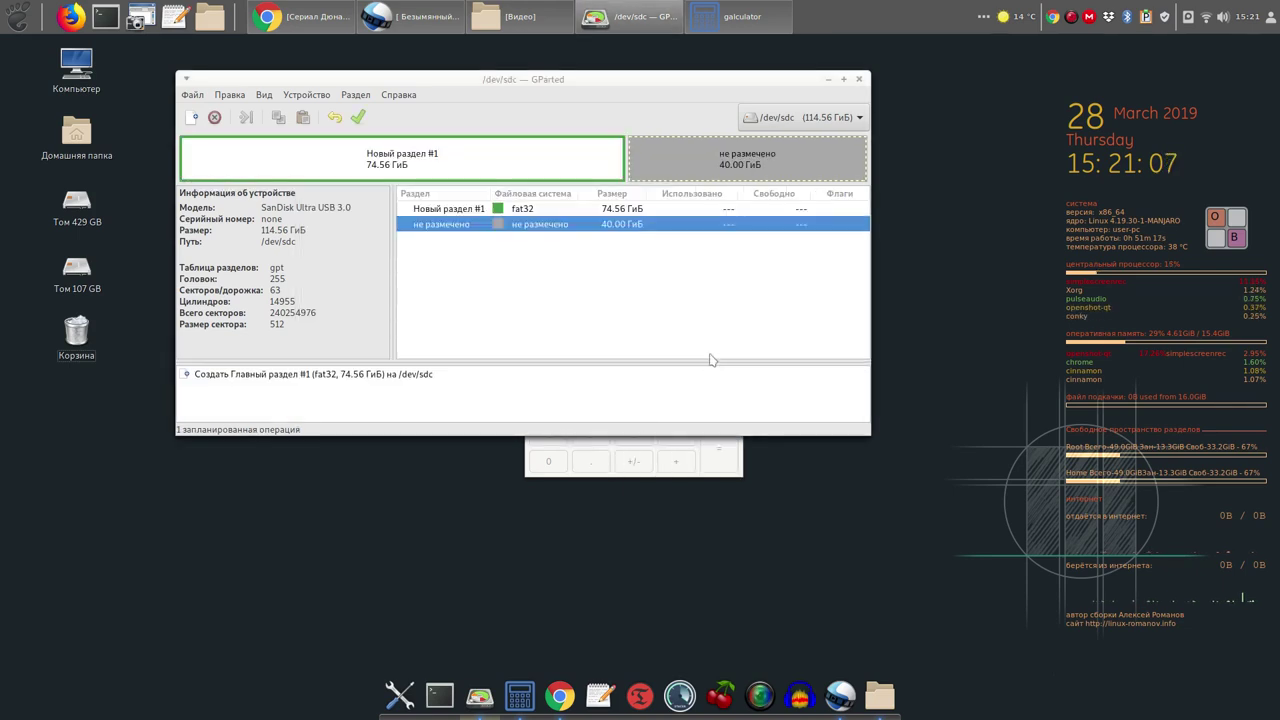
Apply the planned creation of the fat32 partition to the device and dismiss the progress window.
left_click(359, 118)
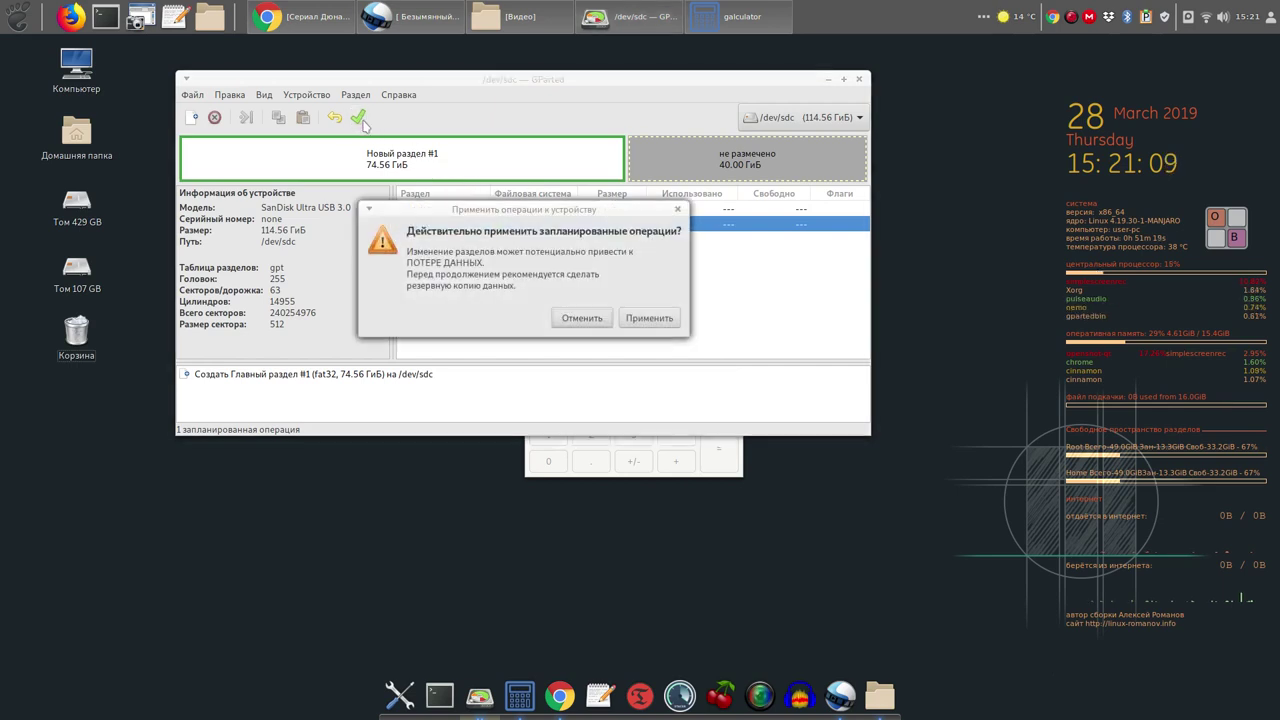
left_click(640, 319)
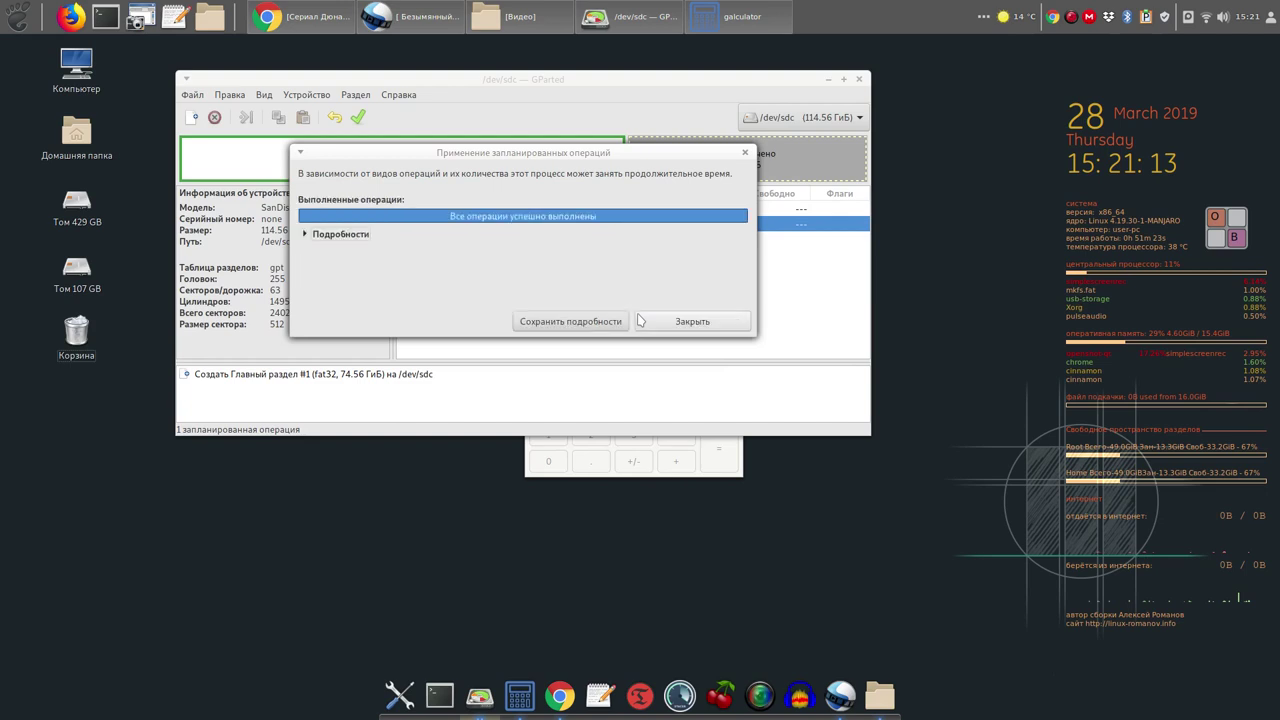
left_click(685, 323)
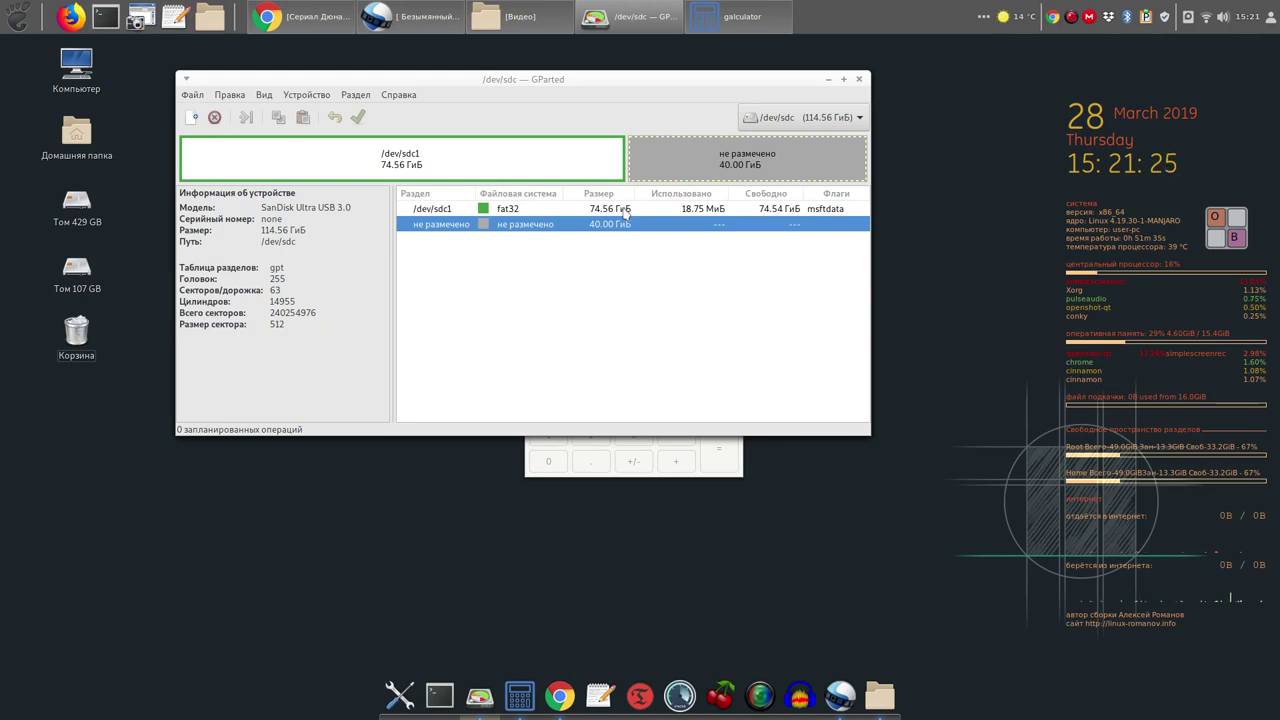
Create an ext4 primary partition of 40960 MiB in the remaining unallocated space and apply the operation to the device.
right_click(610, 226)
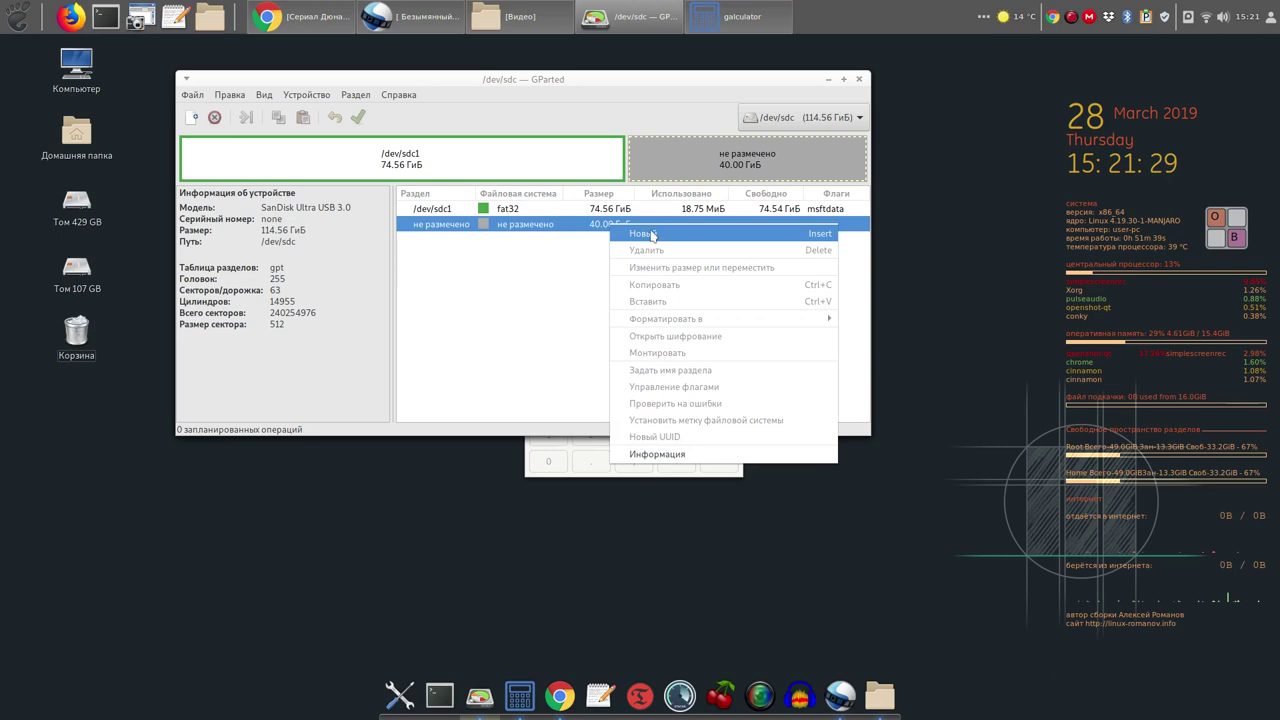
left_click(651, 234)
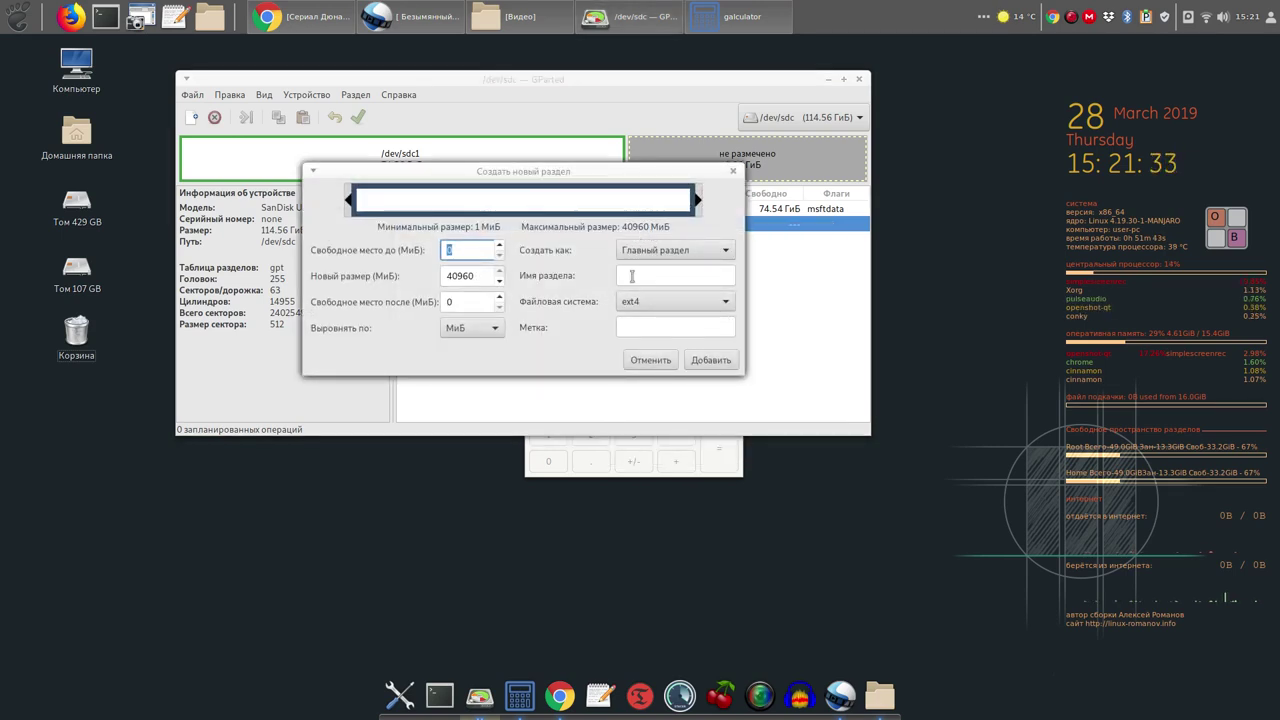
left_click(710, 360)
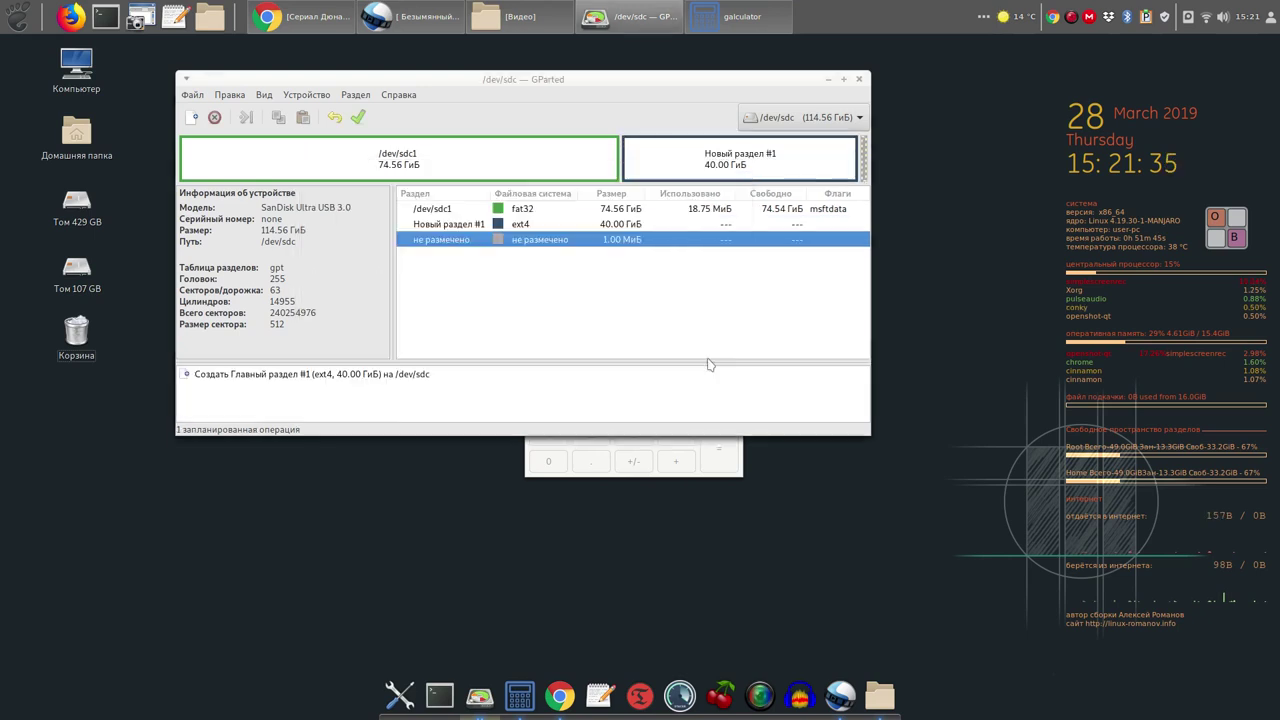
left_click(358, 117)
left_click(648, 318)
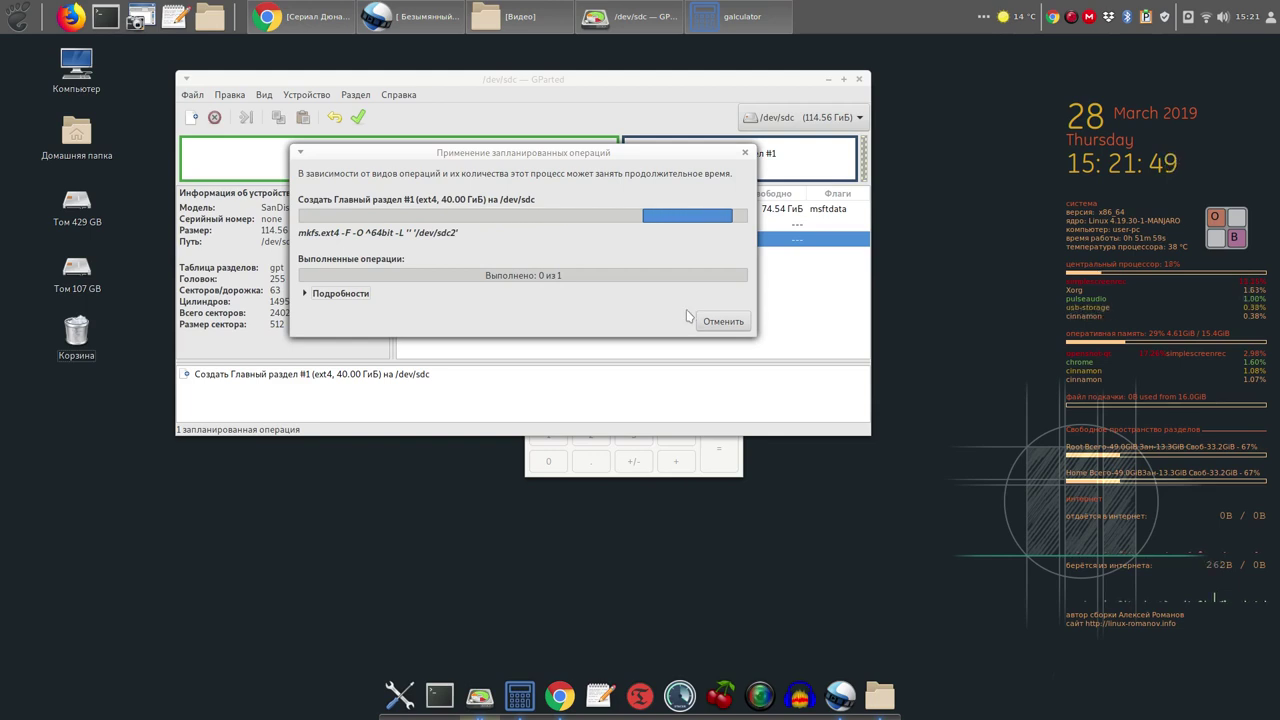
left_click(690, 318)
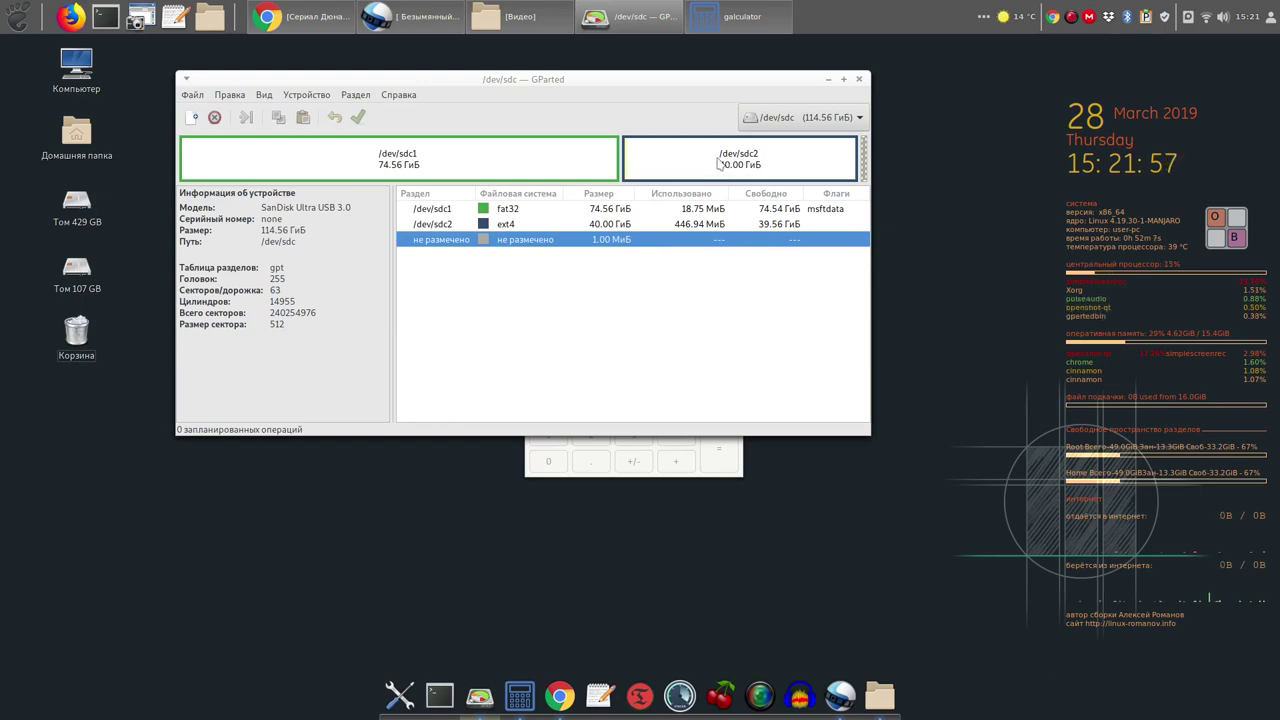
Minimize the GParted window and close Galculator.
left_click(828, 80)
left_click(731, 241)
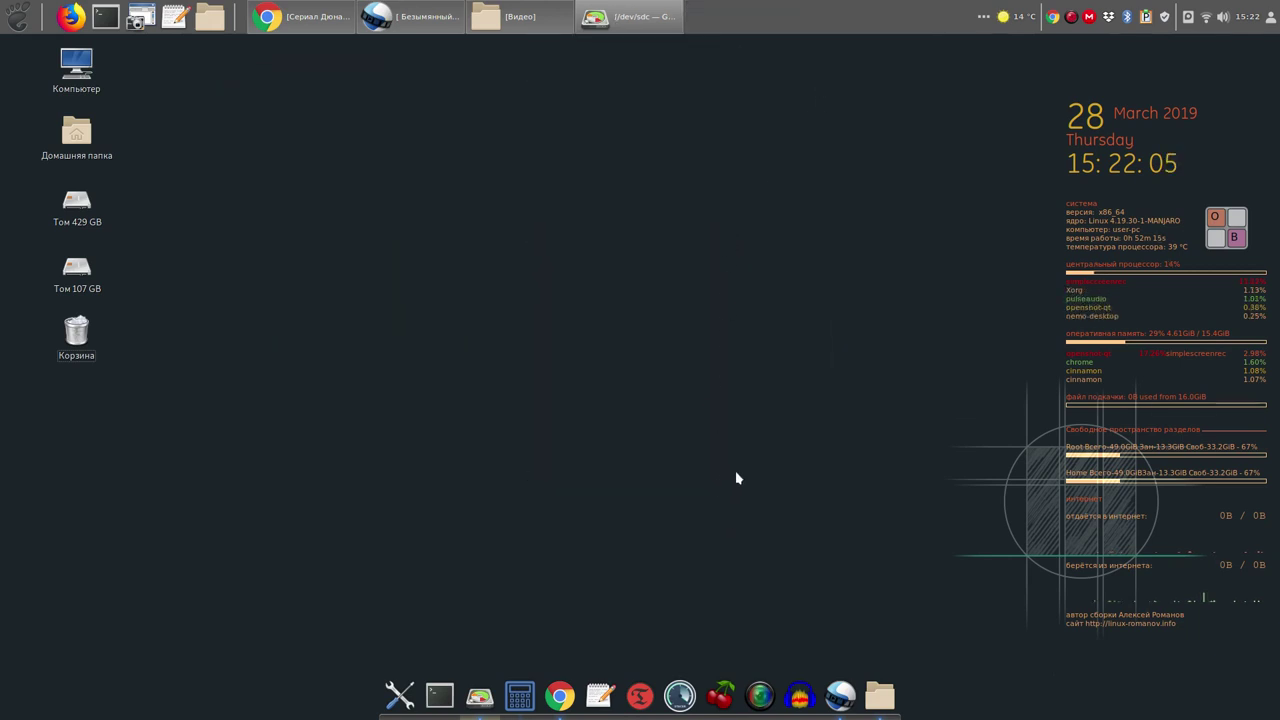
Launch Timeshift and authenticate with the administrator password.
left_click(640, 697)
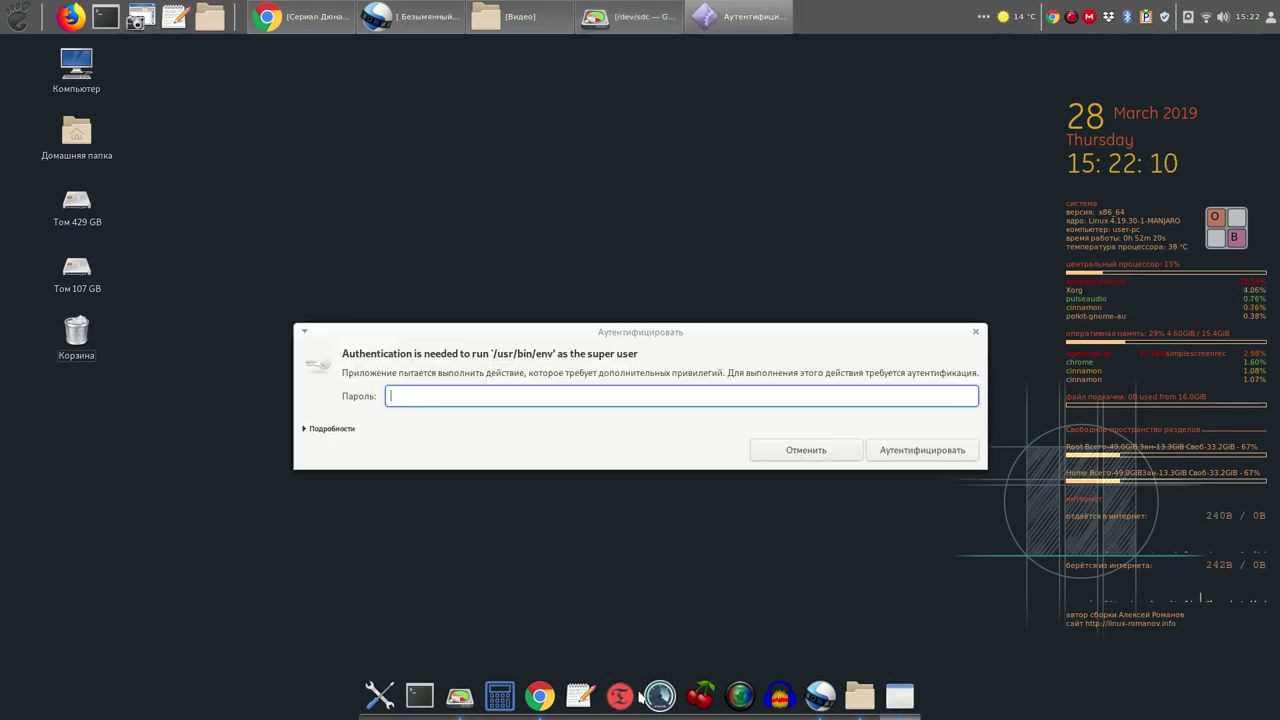
right_click(1071, 16)
left_click(1100, 40)
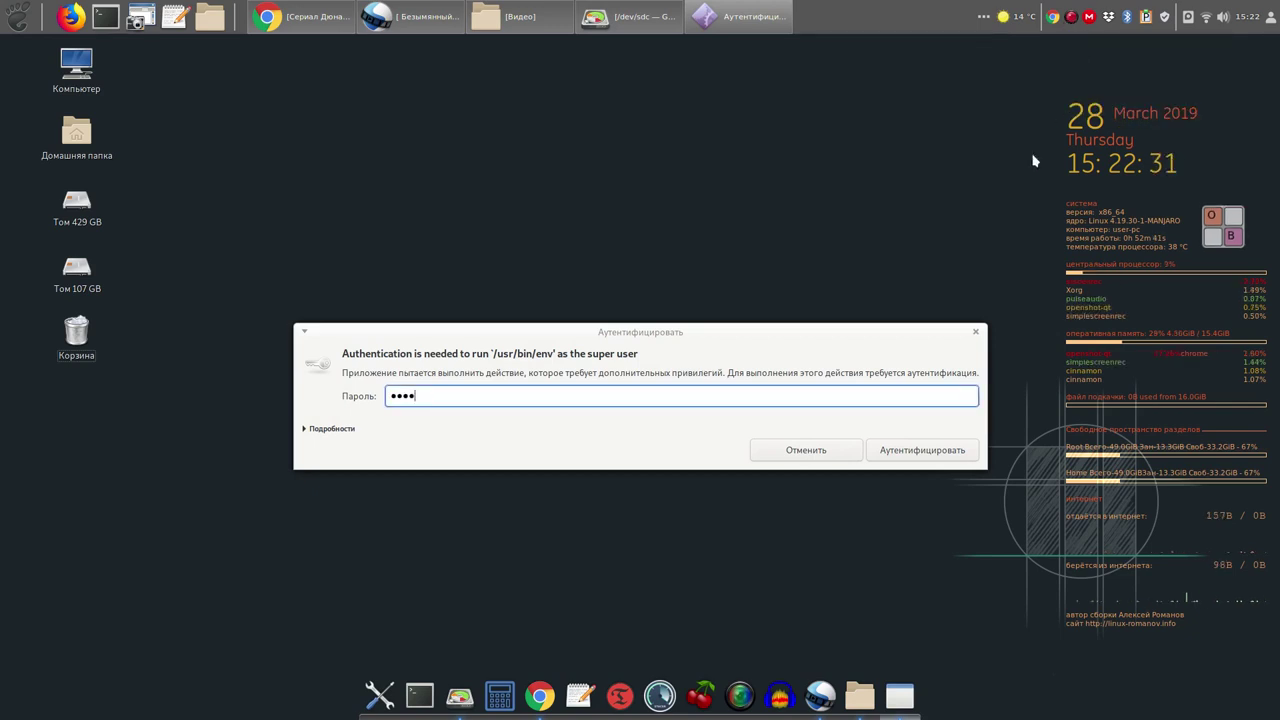
left_click(922, 450)
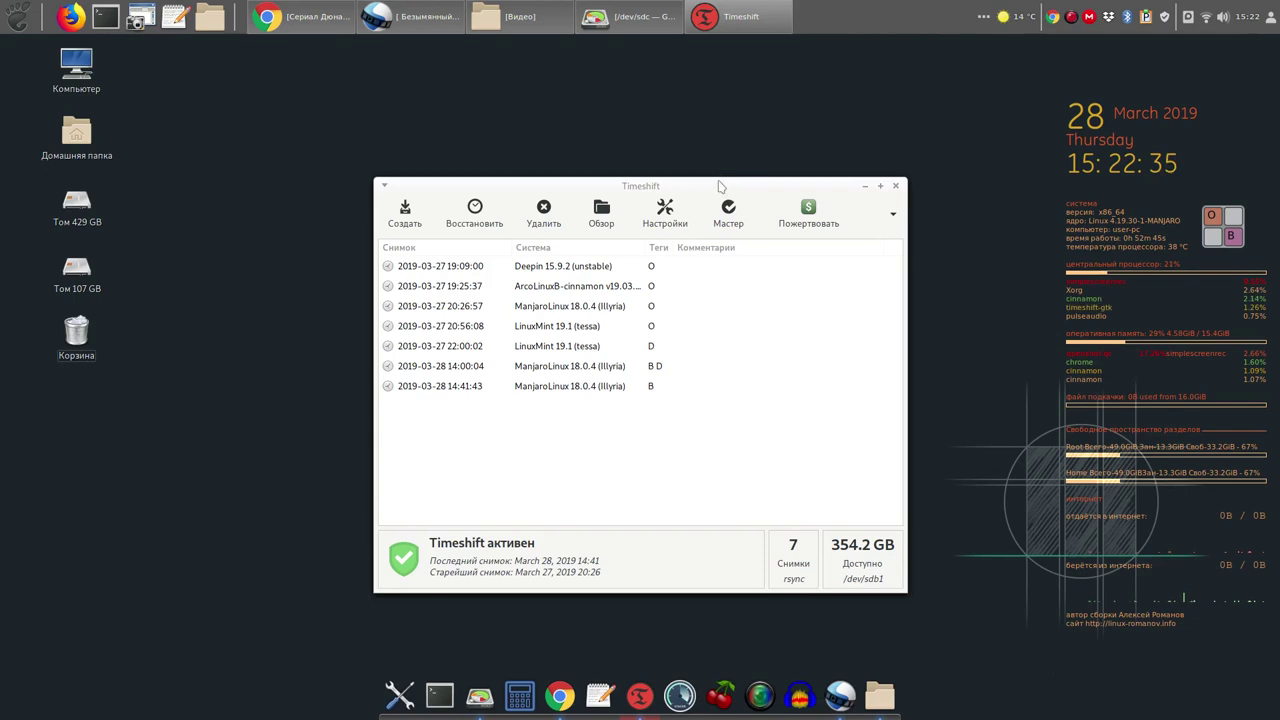
Go through Timeshift's setup wizard to its final page with RSYNC snapshots, choosing sdc2 on the SanDisk USB drive as location and keeping the other options.
left_click_drag(720, 180, 633, 109)
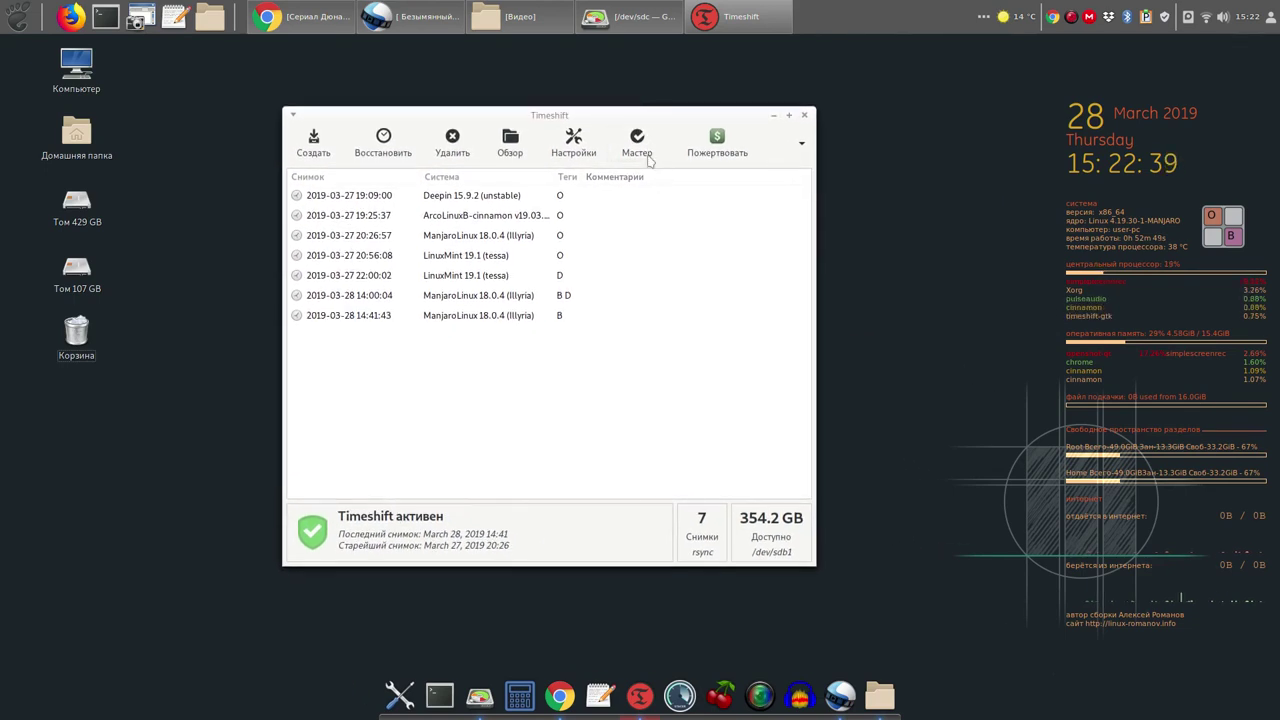
left_click(638, 148)
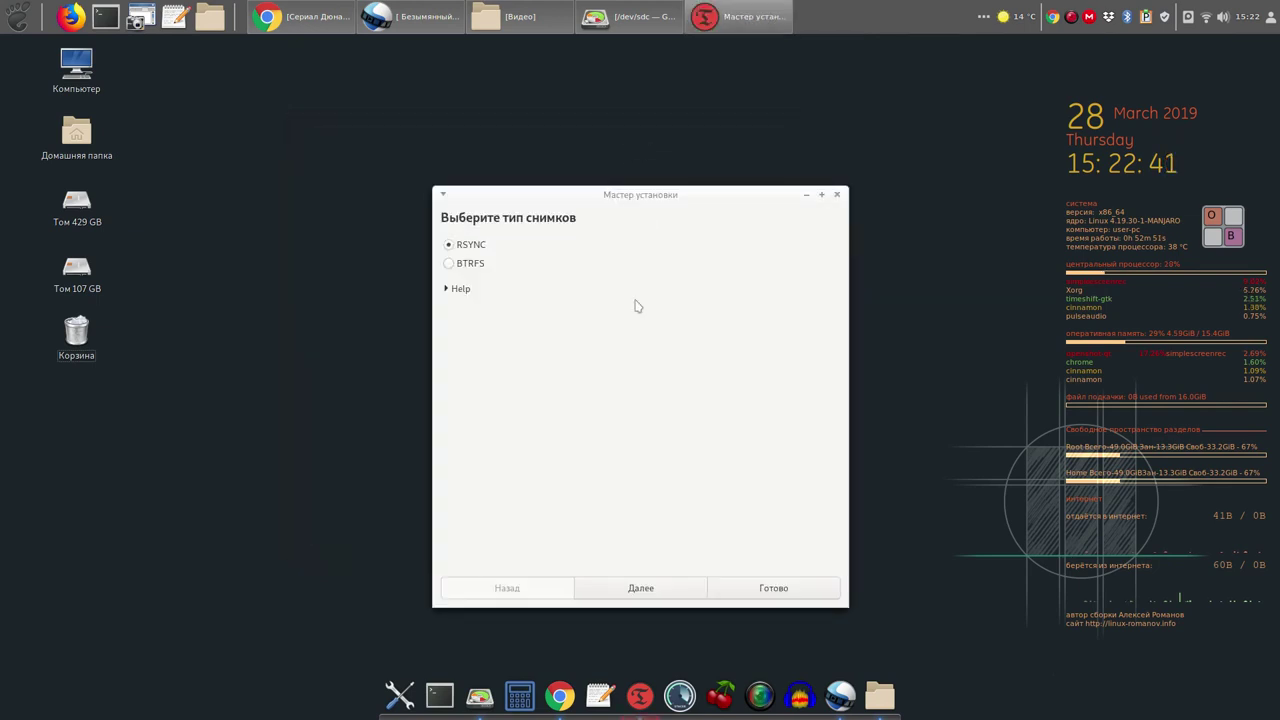
left_click(662, 589)
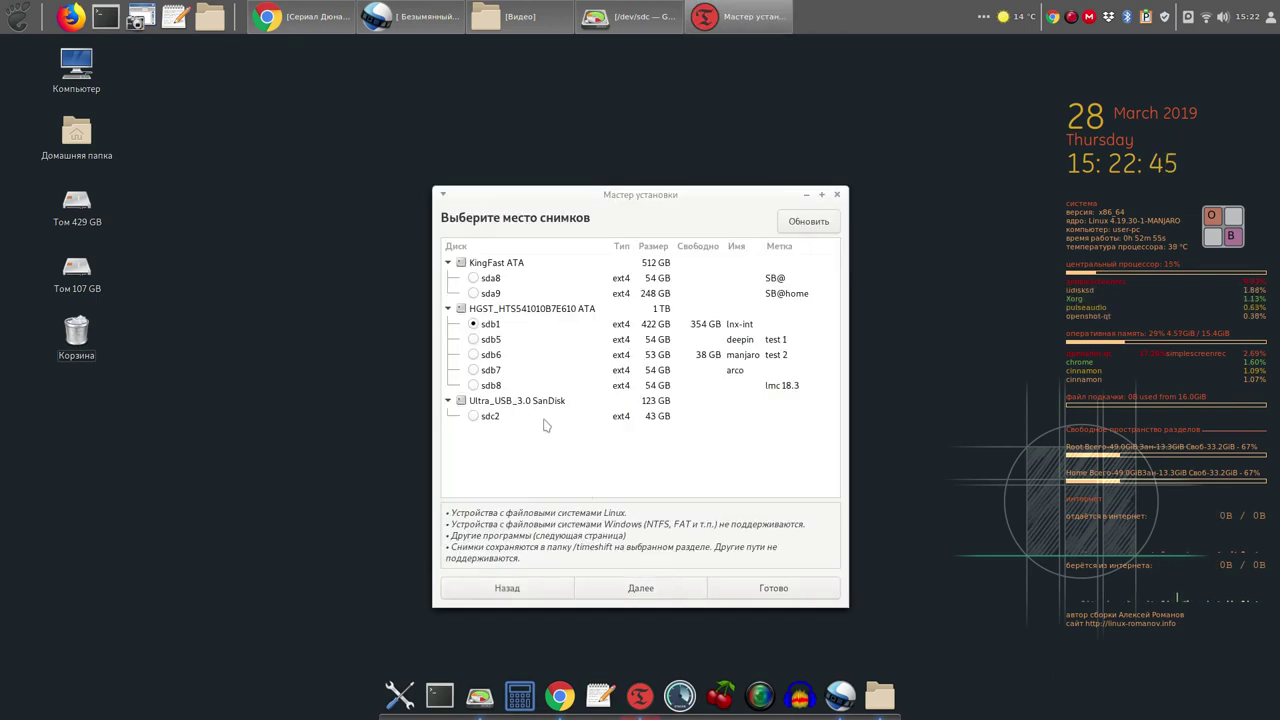
left_click(548, 422)
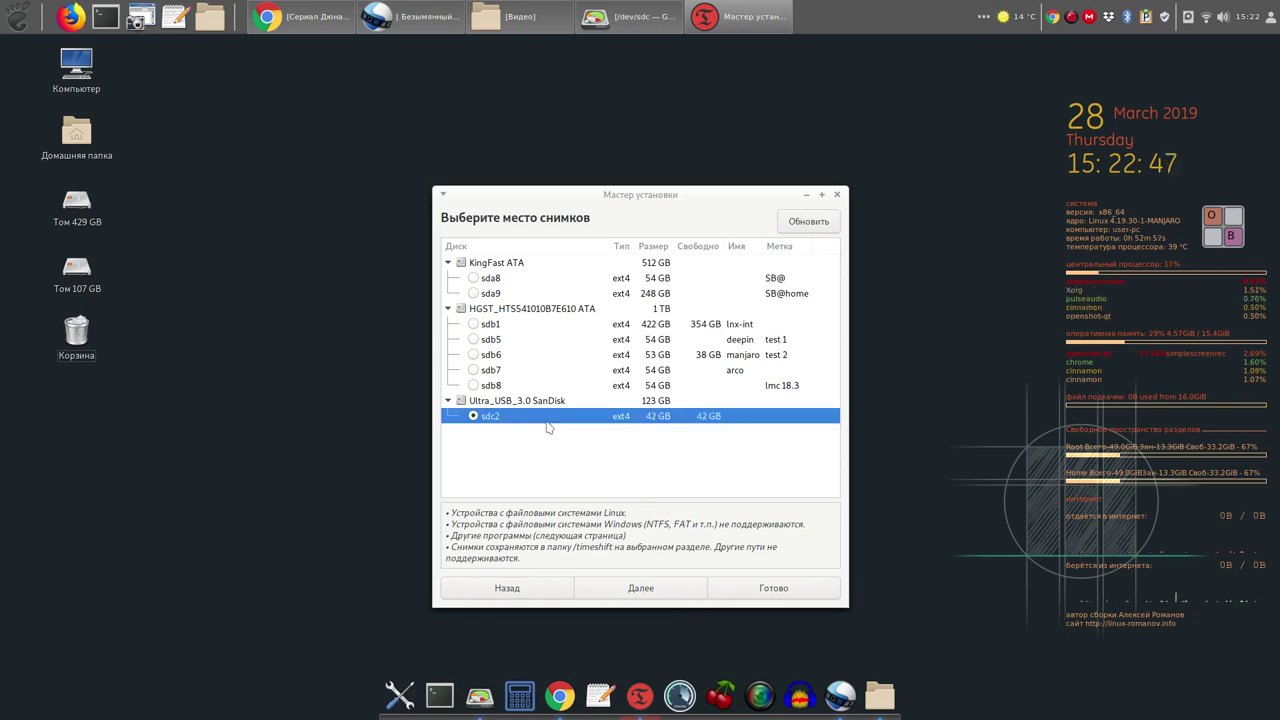
left_click(660, 592)
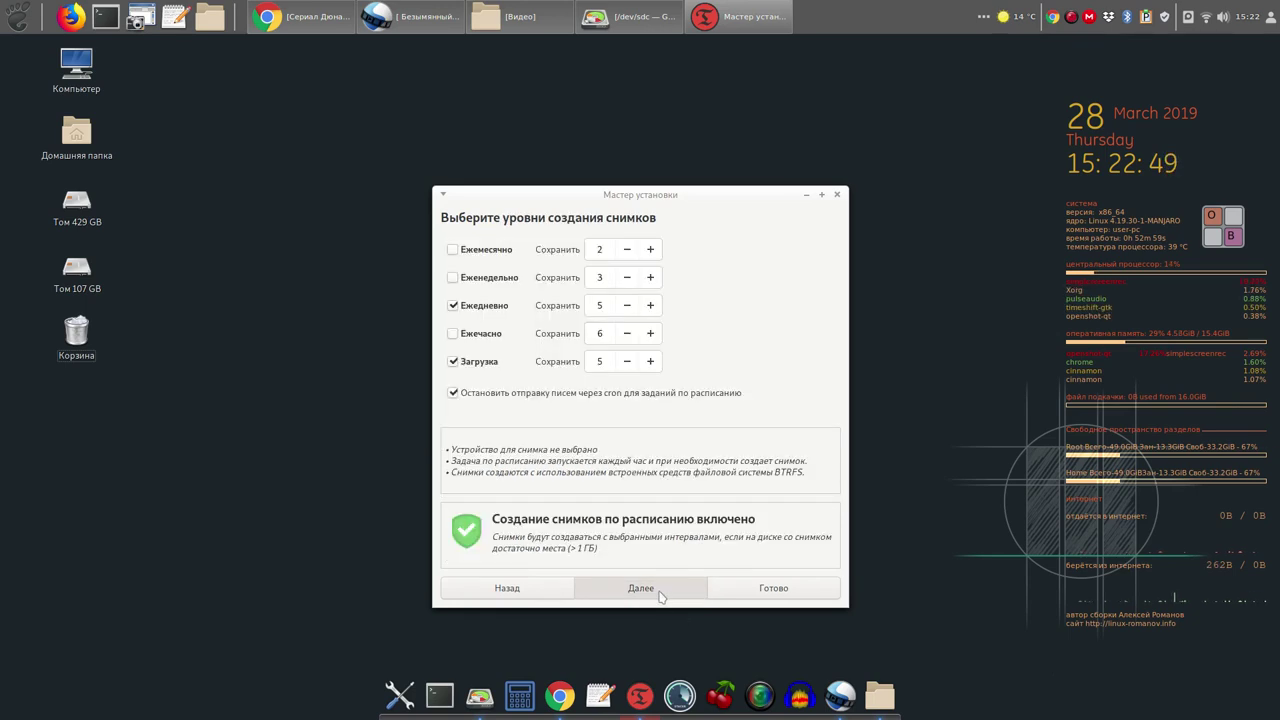
left_click(660, 592)
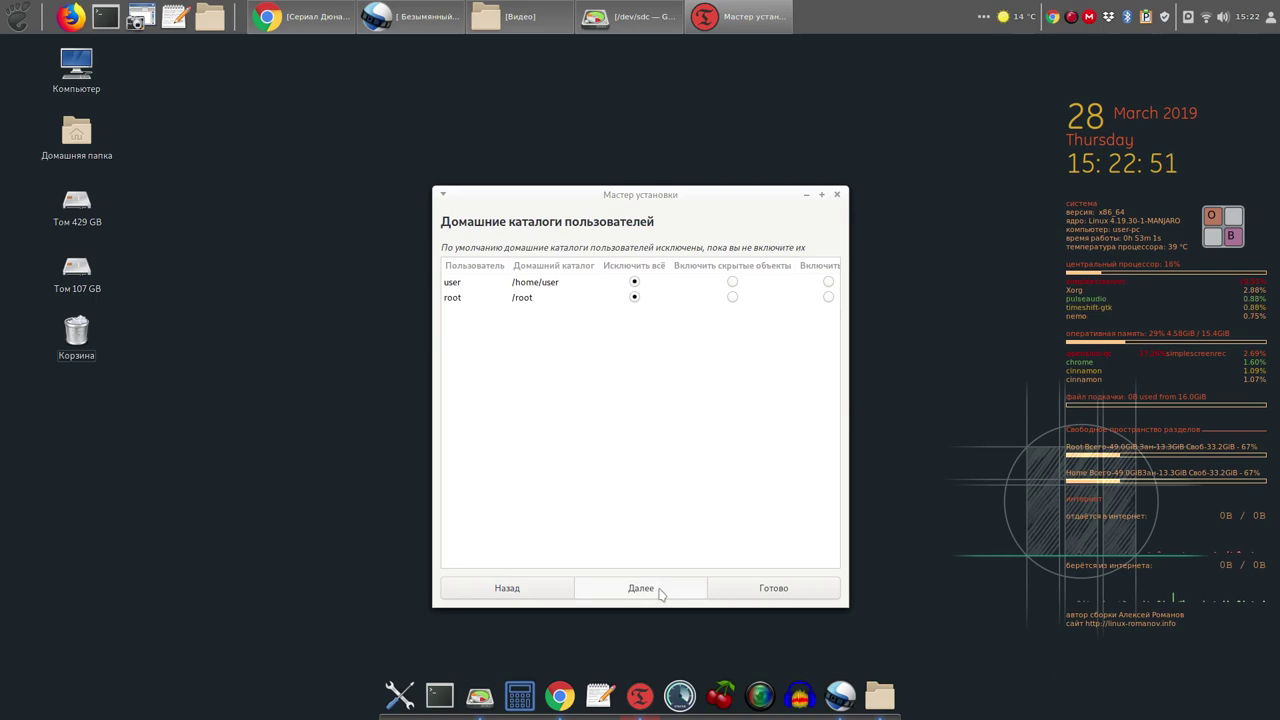
left_click(660, 592)
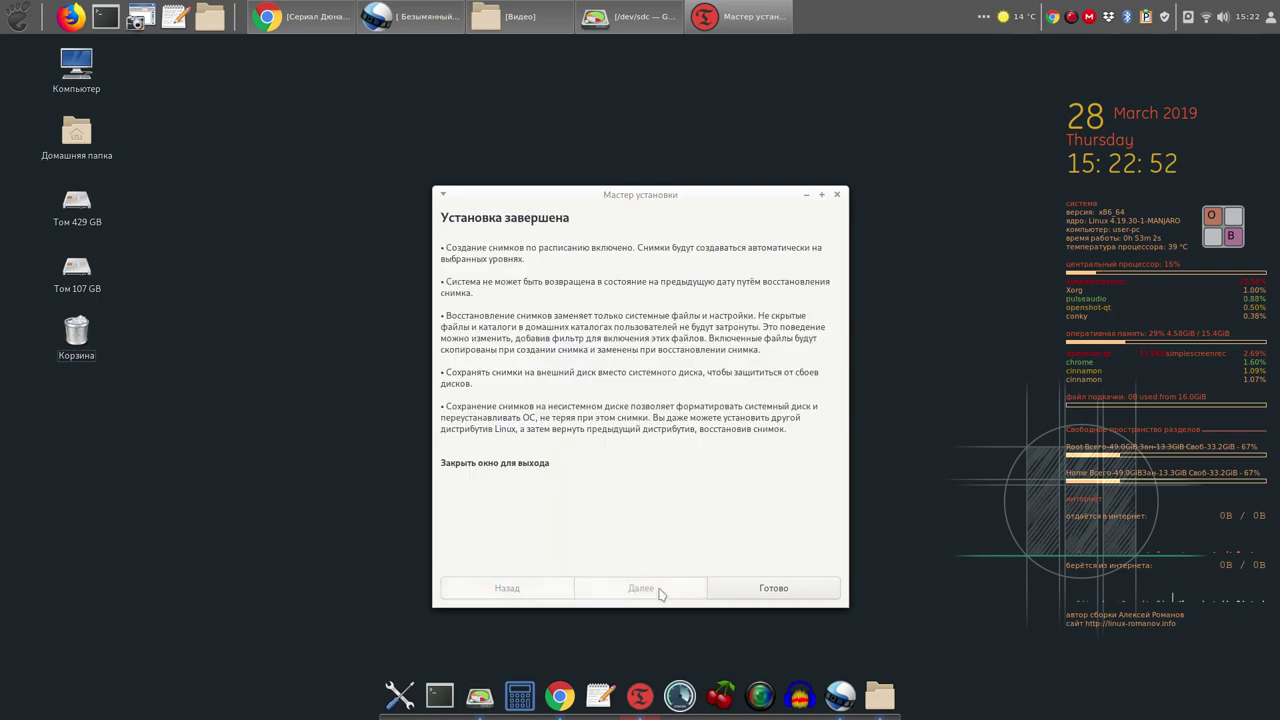
Finish the Timeshift setup wizard, start creating a system snapshot on sdc2, and move the progress dialog clear of the main window.
left_click(784, 591)
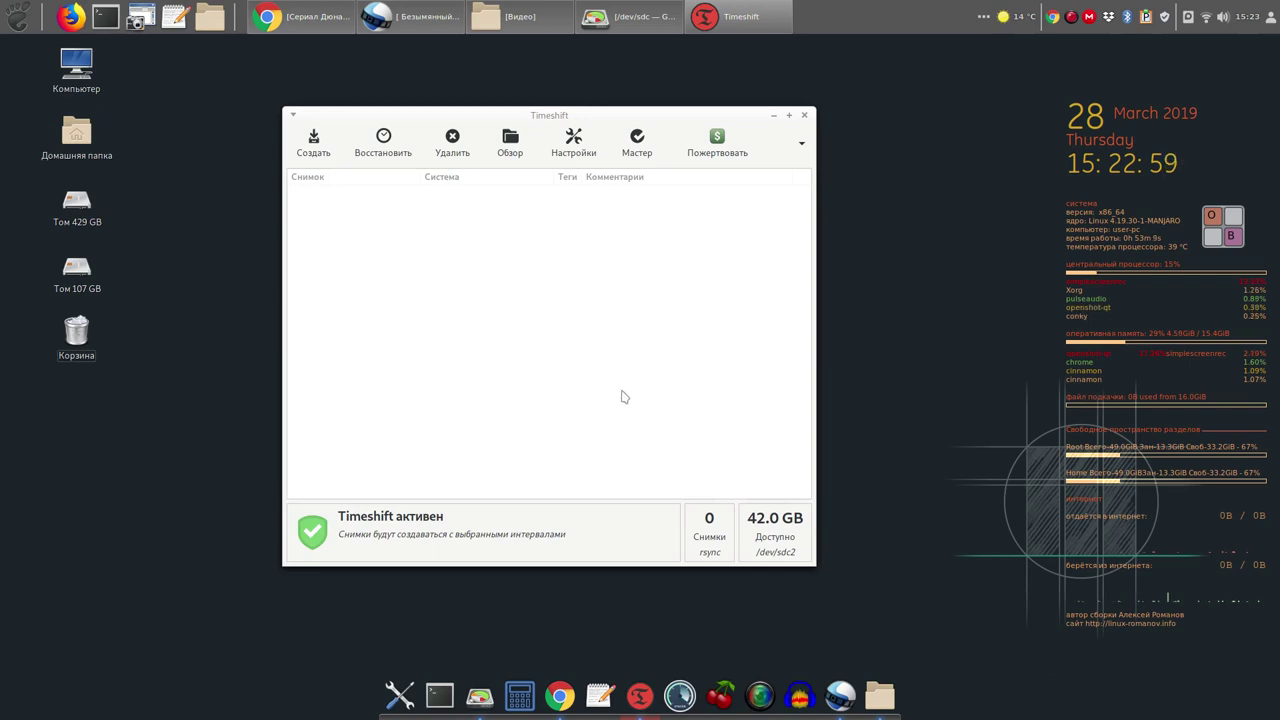
left_click(319, 143)
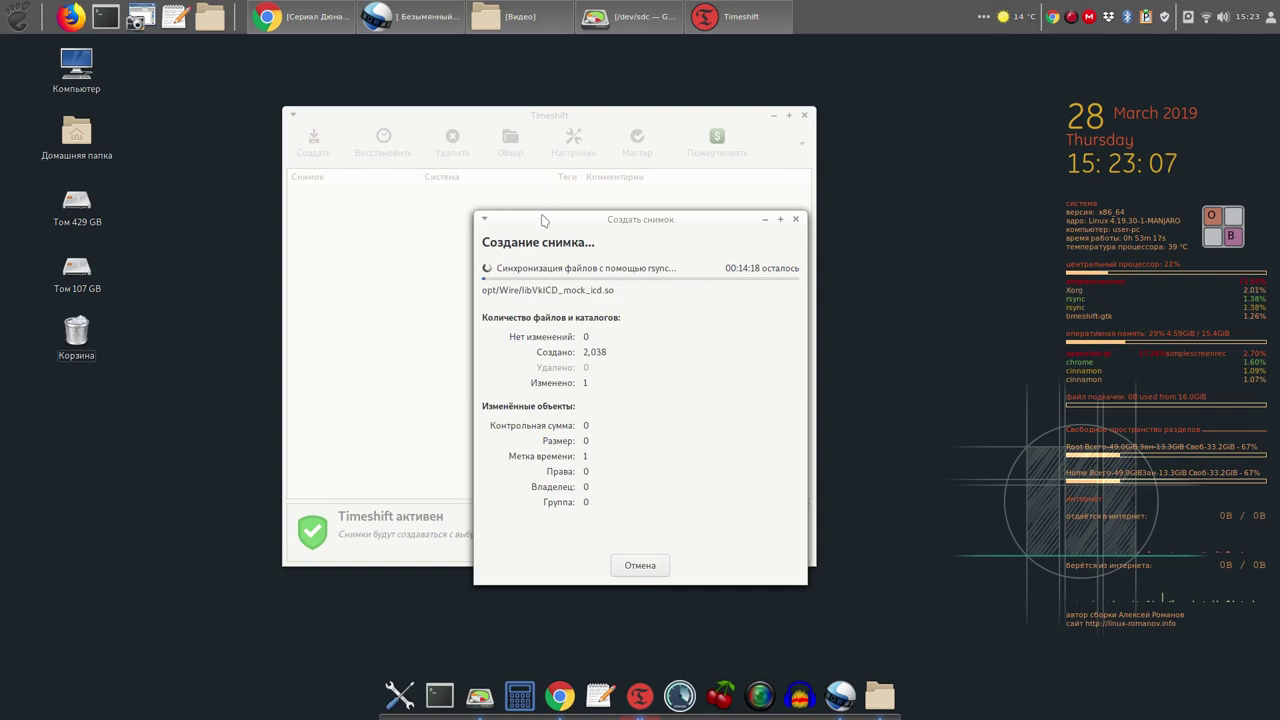
left_click_drag(543, 221, 942, 283)
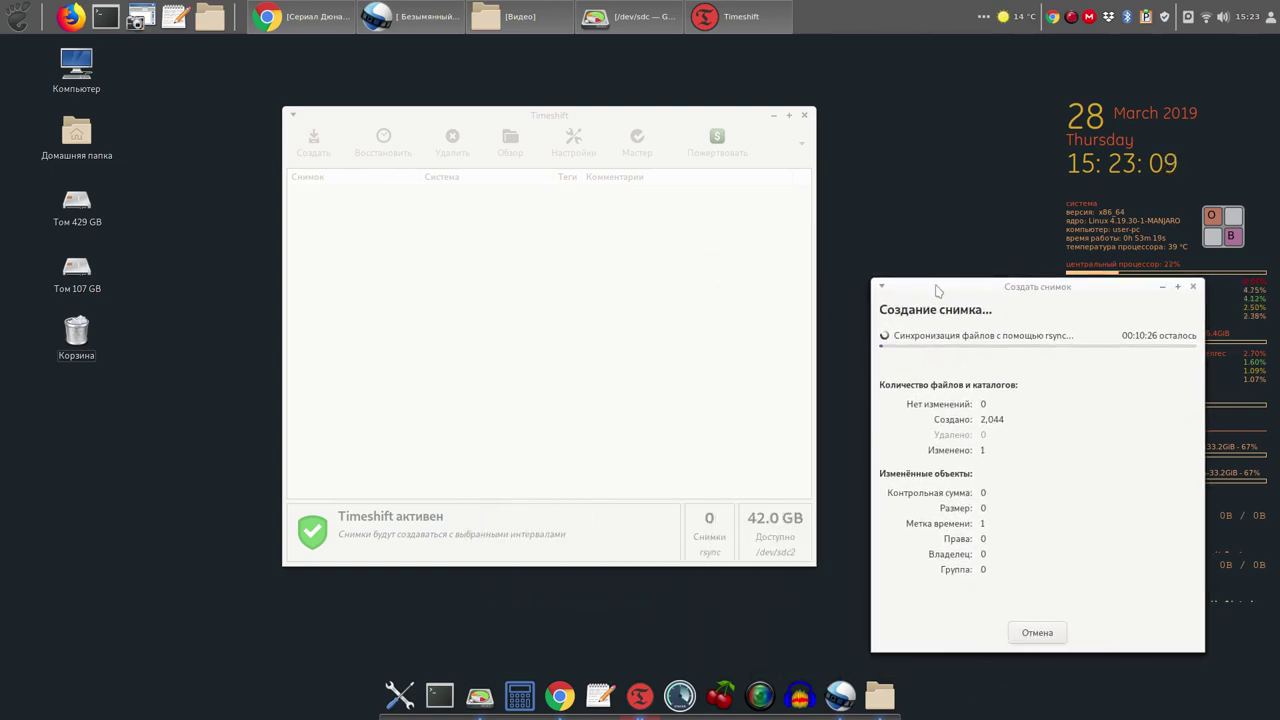
left_click(1071, 17)
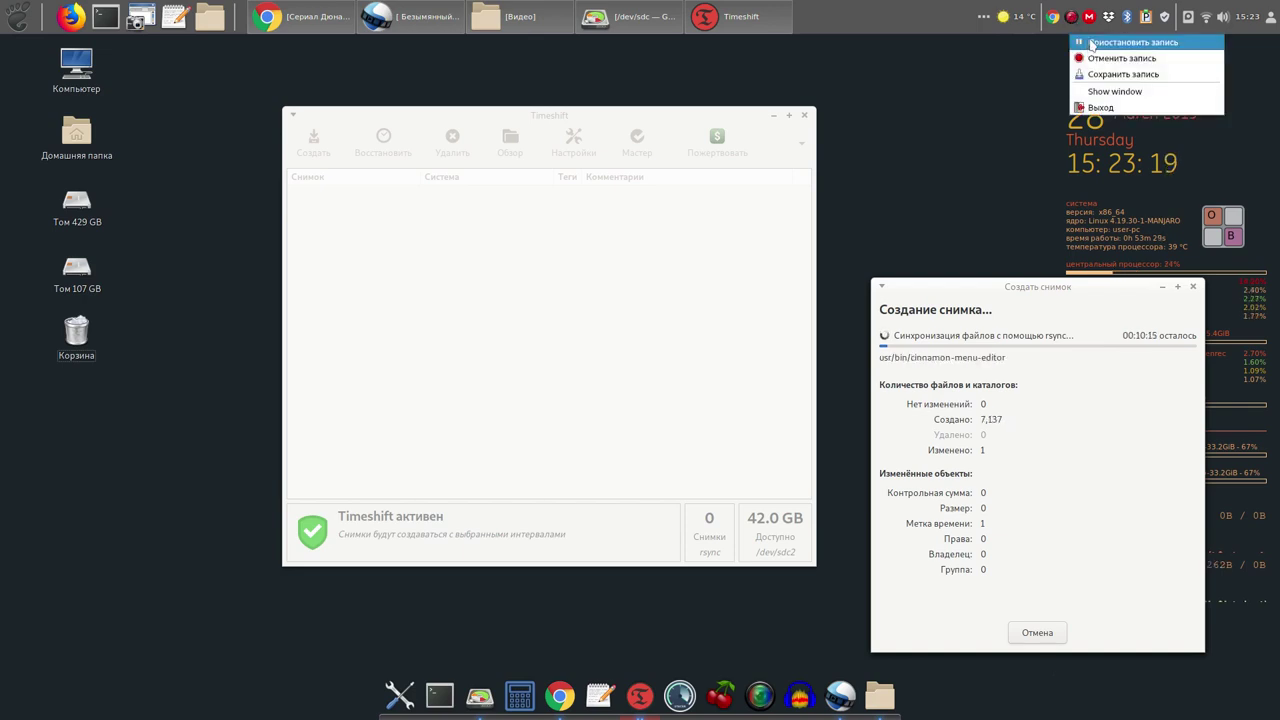
left_click(1120, 42)
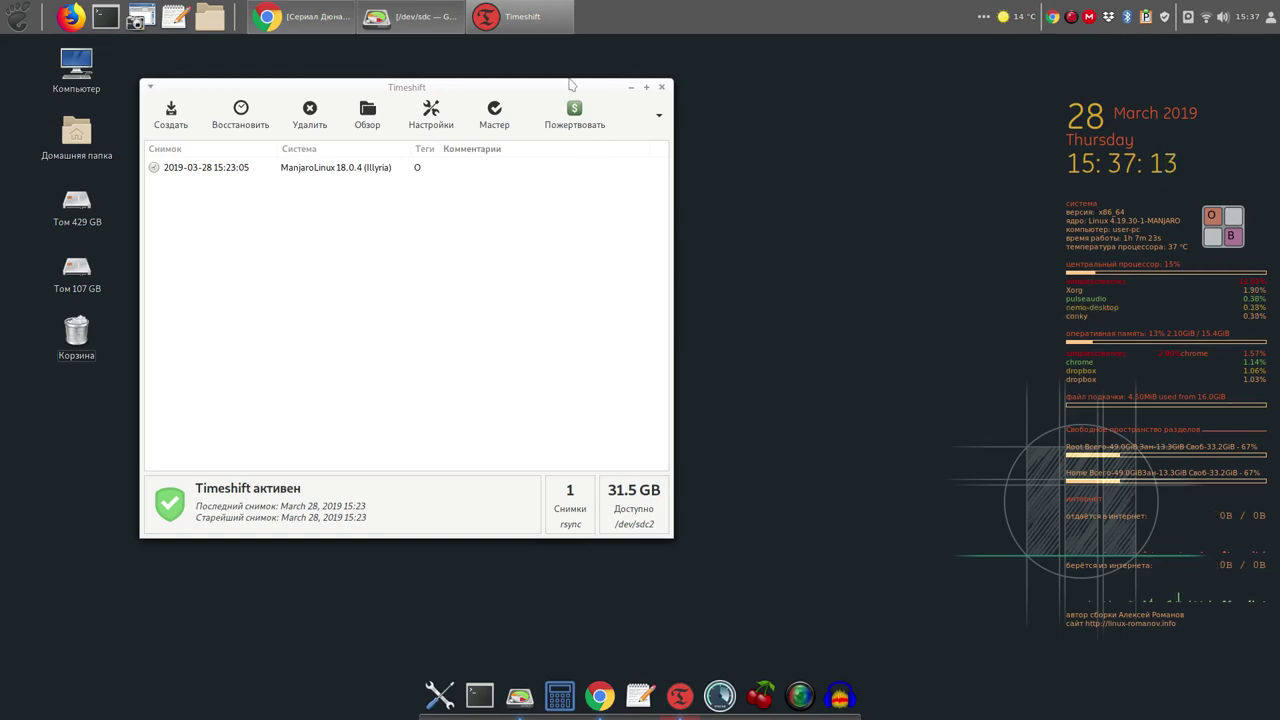
Switch to GParted, refresh its device list, and examine the used and free space of sdc2 and sdc1 on the USB drive.
left_click(421, 22)
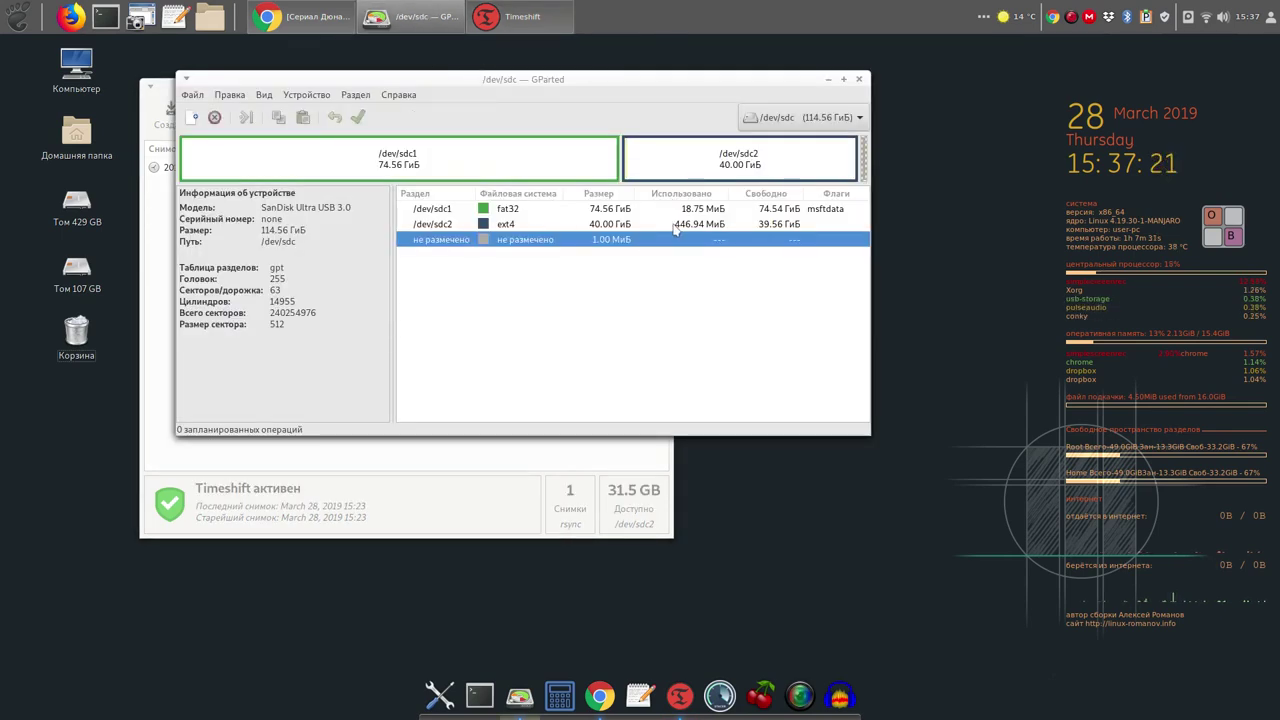
left_click(189, 95)
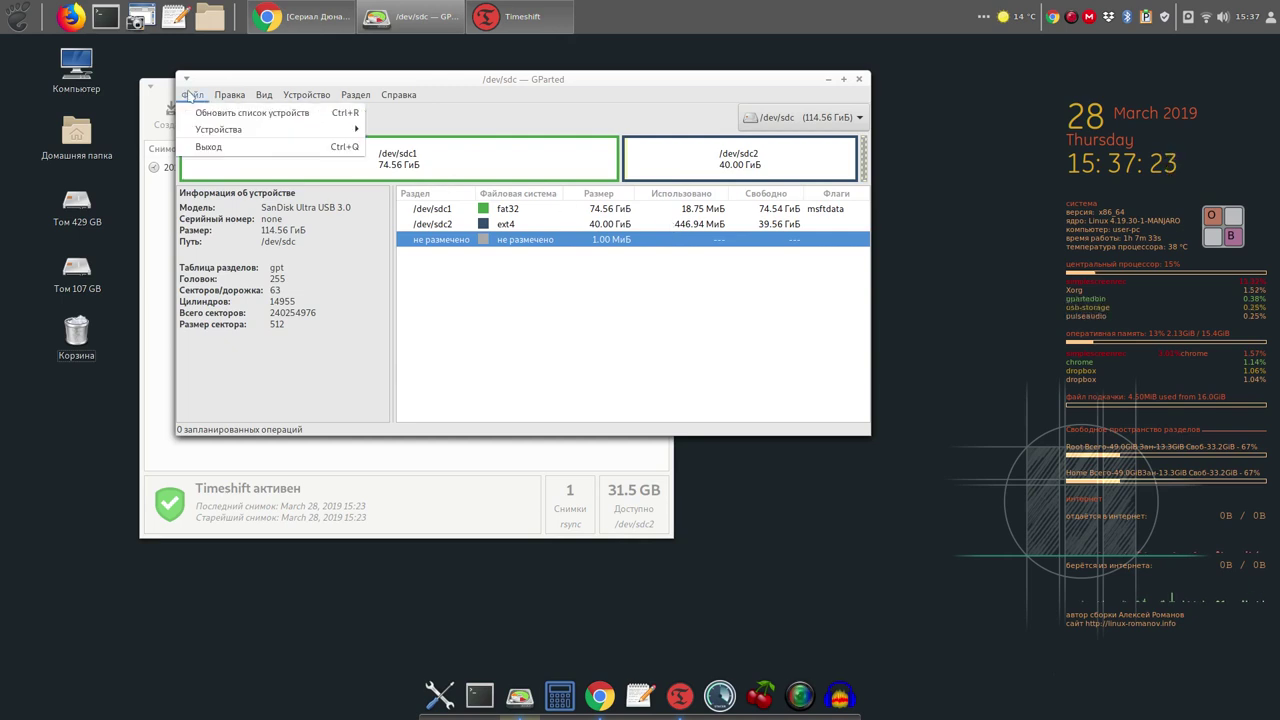
left_click(218, 113)
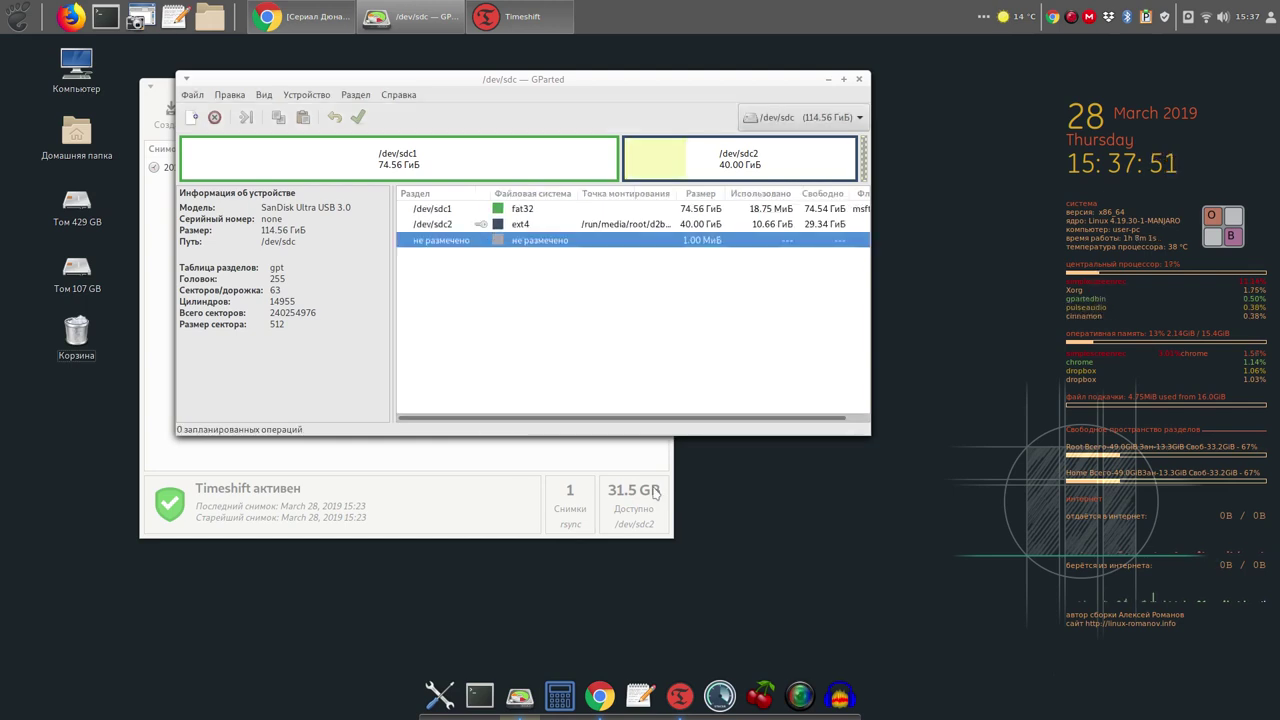
left_click(770, 226)
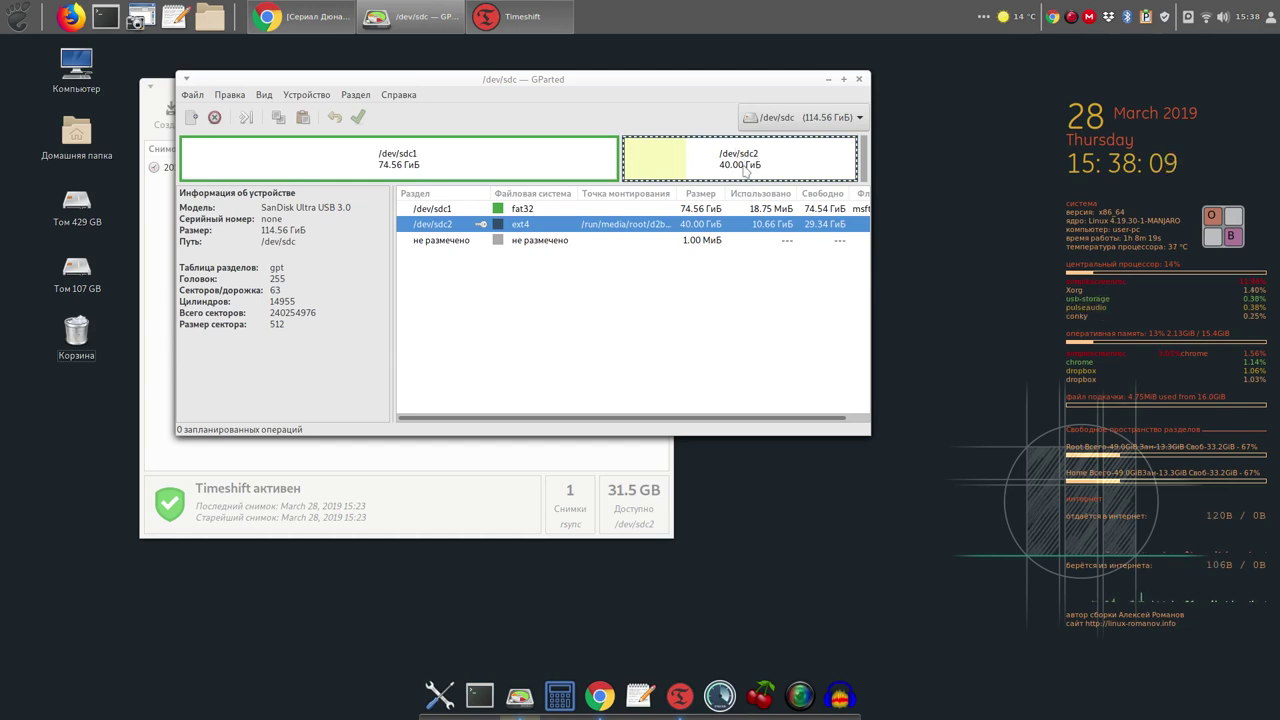
left_click(662, 213)
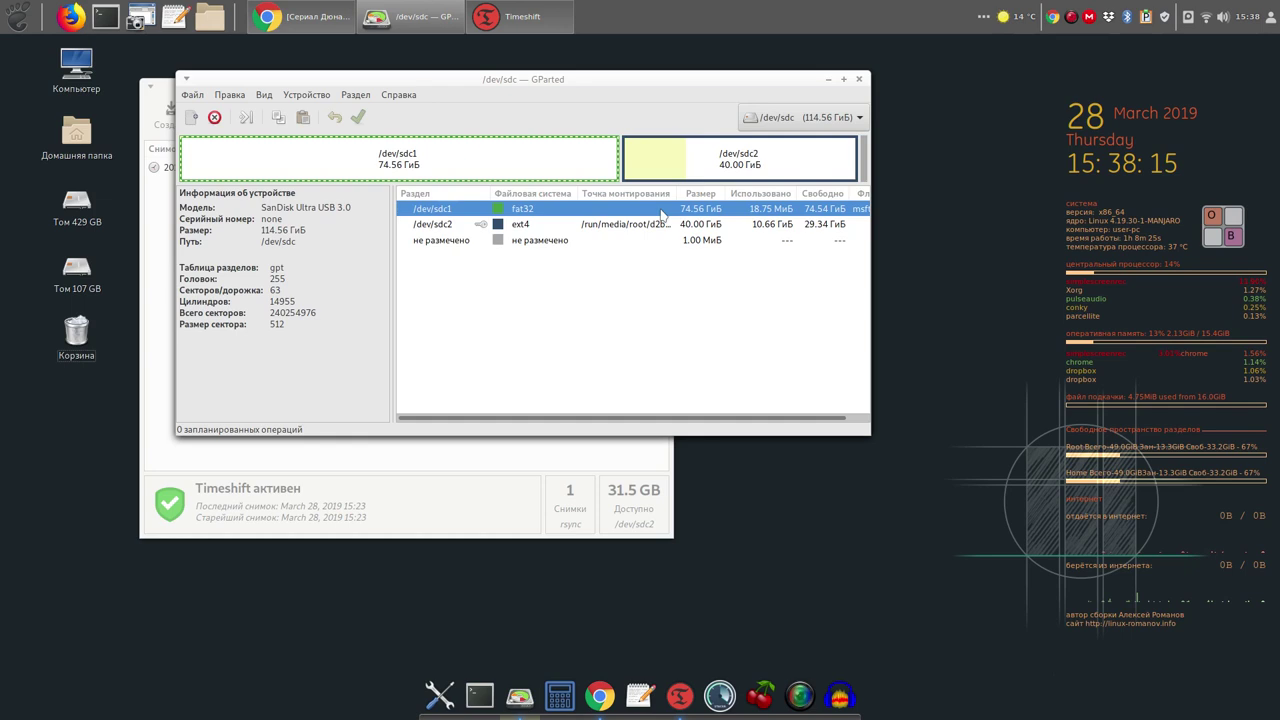
left_click(1068, 22)
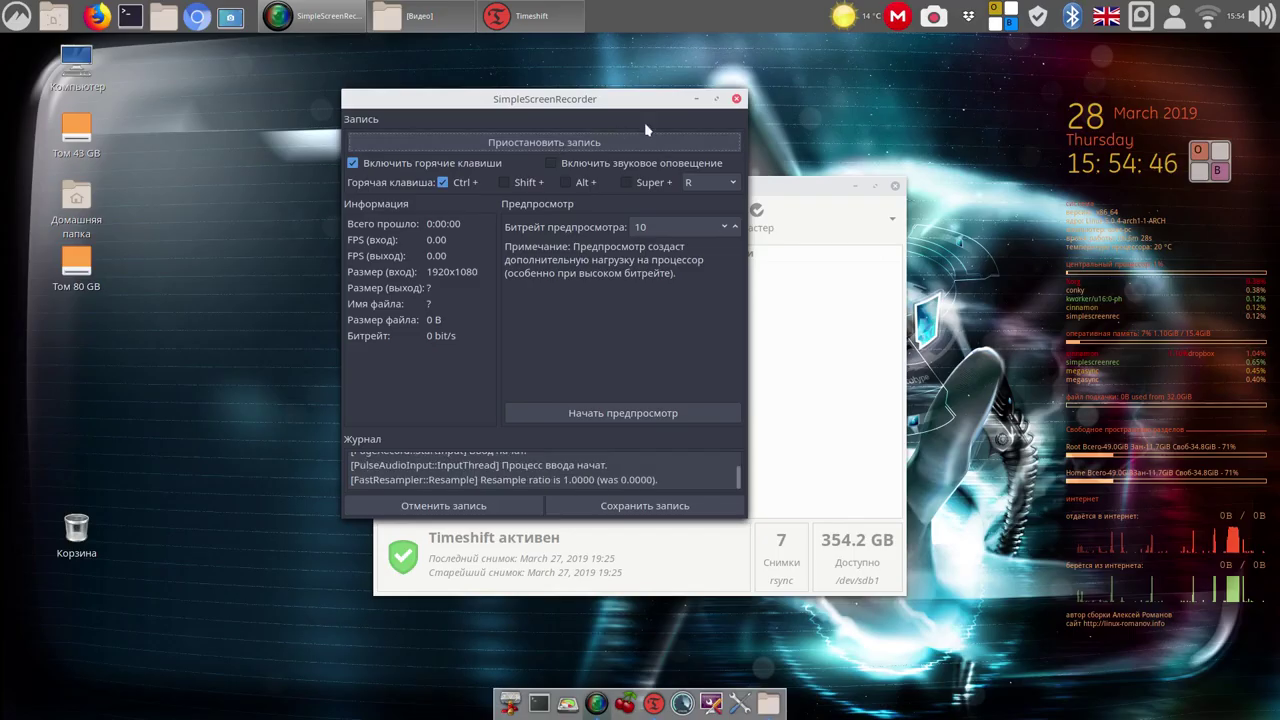
left_click(694, 99)
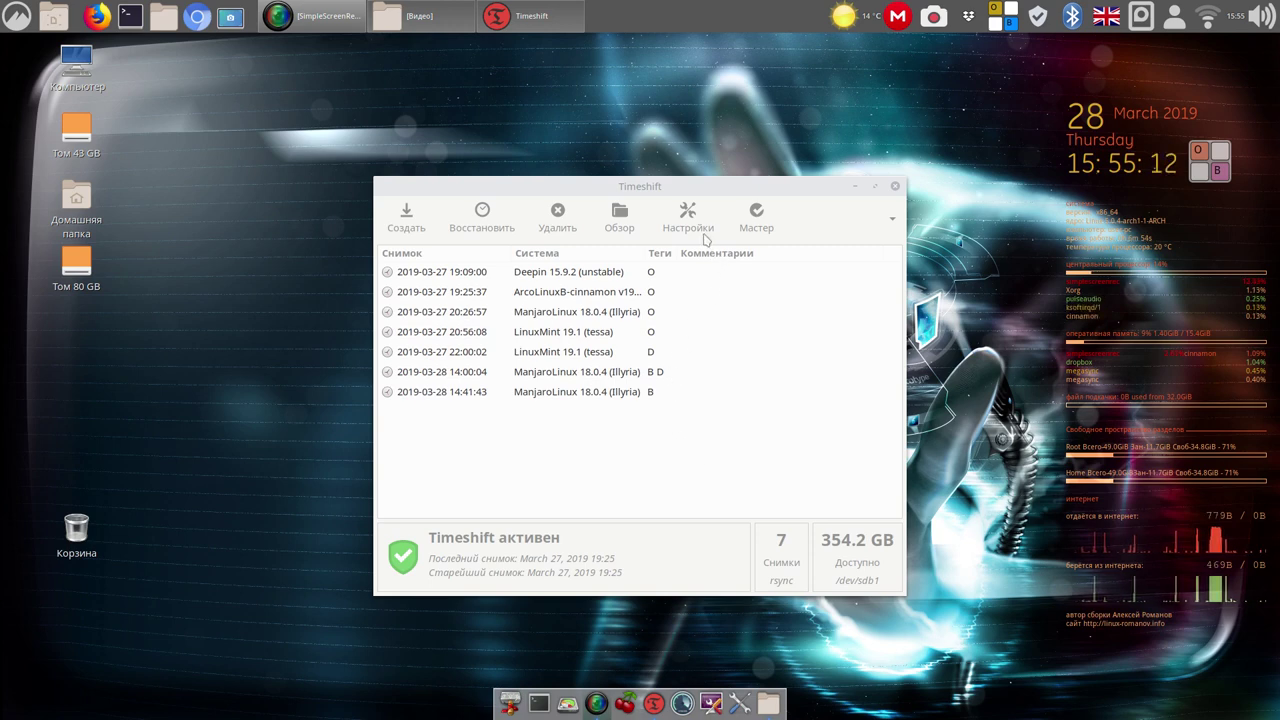
Complete Timeshift's setup wizard with RSYNC snapshots, choosing sdc2 on the SanDisk USB drive as location and keeping the schedule and home directory options.
left_click(766, 228)
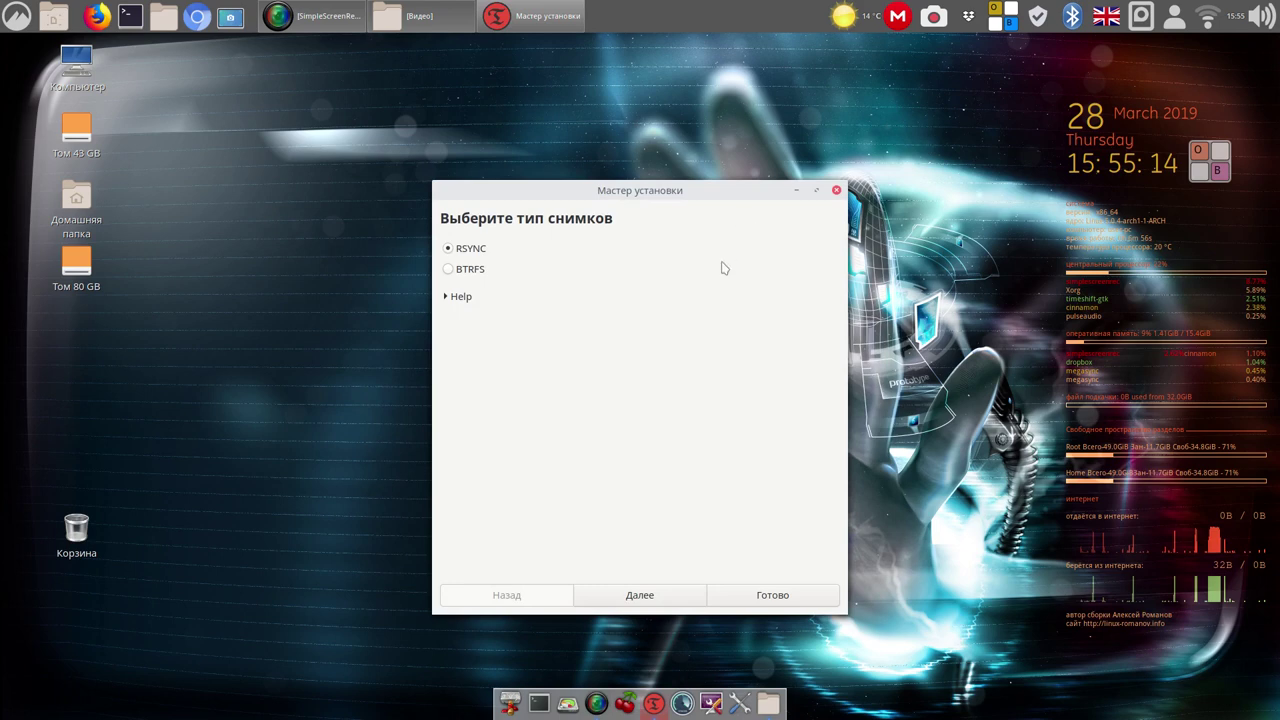
left_click(663, 597)
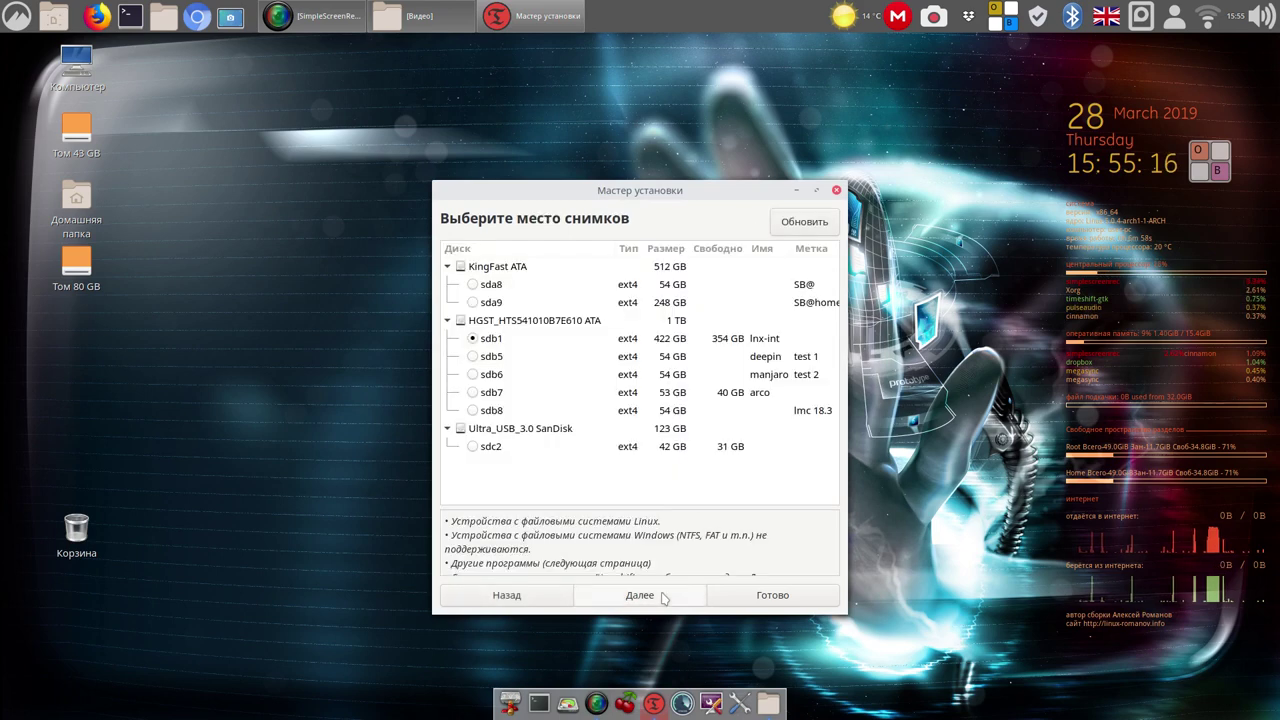
left_click(580, 451)
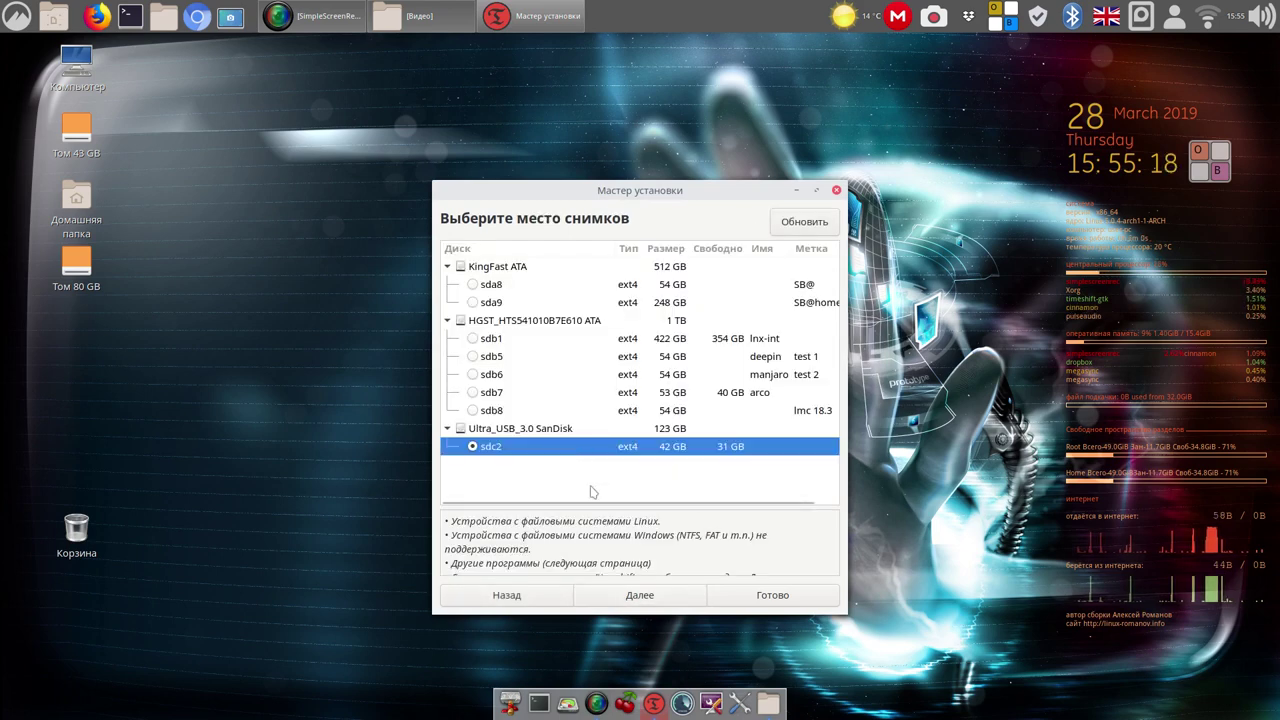
left_click(658, 597)
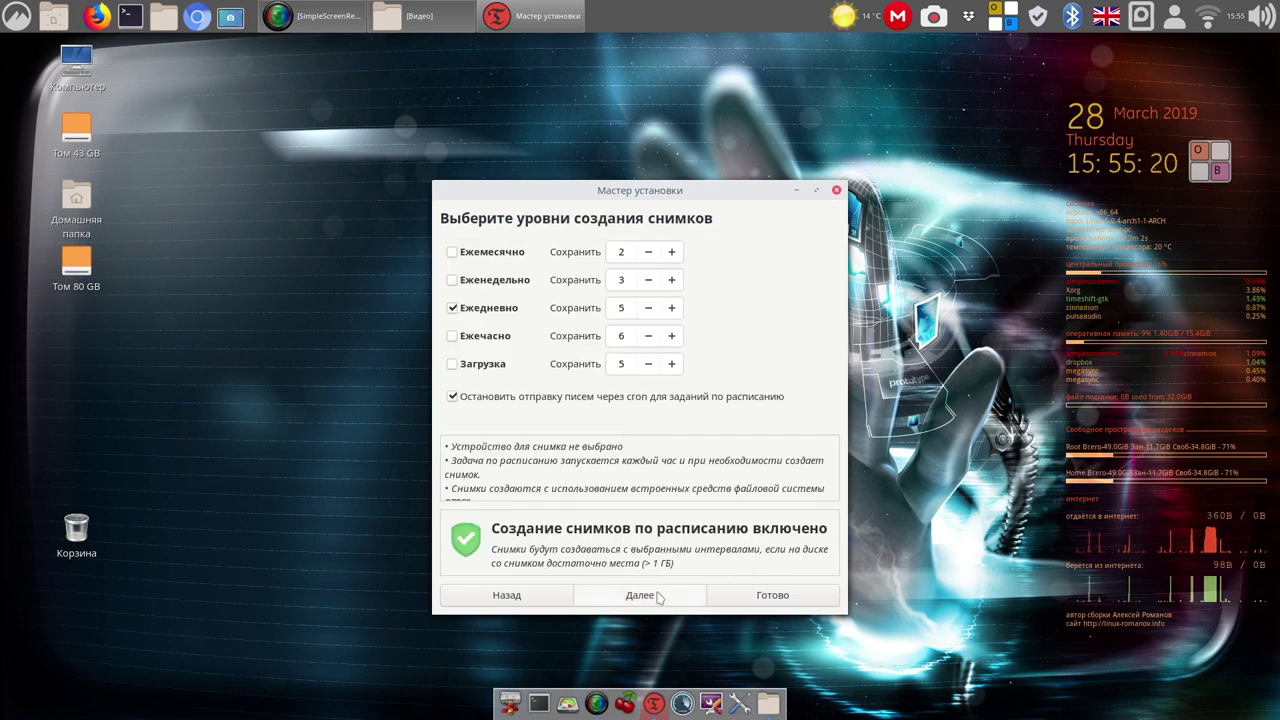
left_click(658, 597)
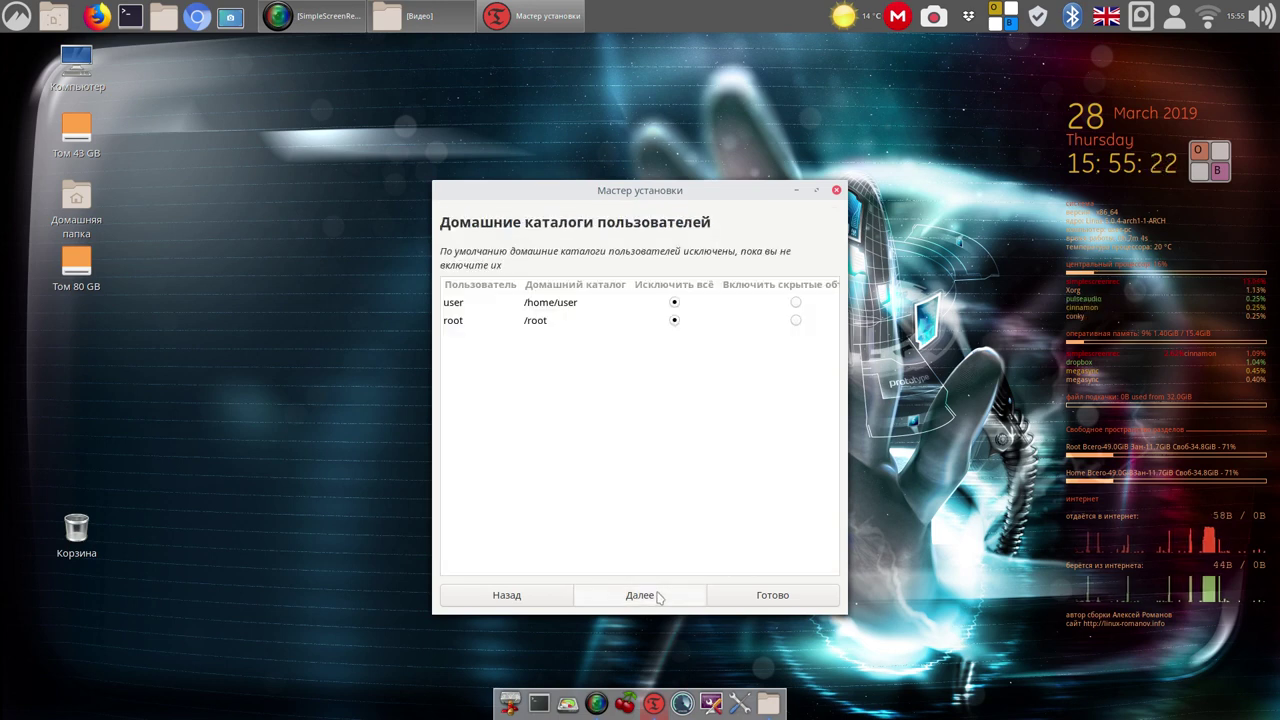
left_click(658, 597)
left_click(799, 600)
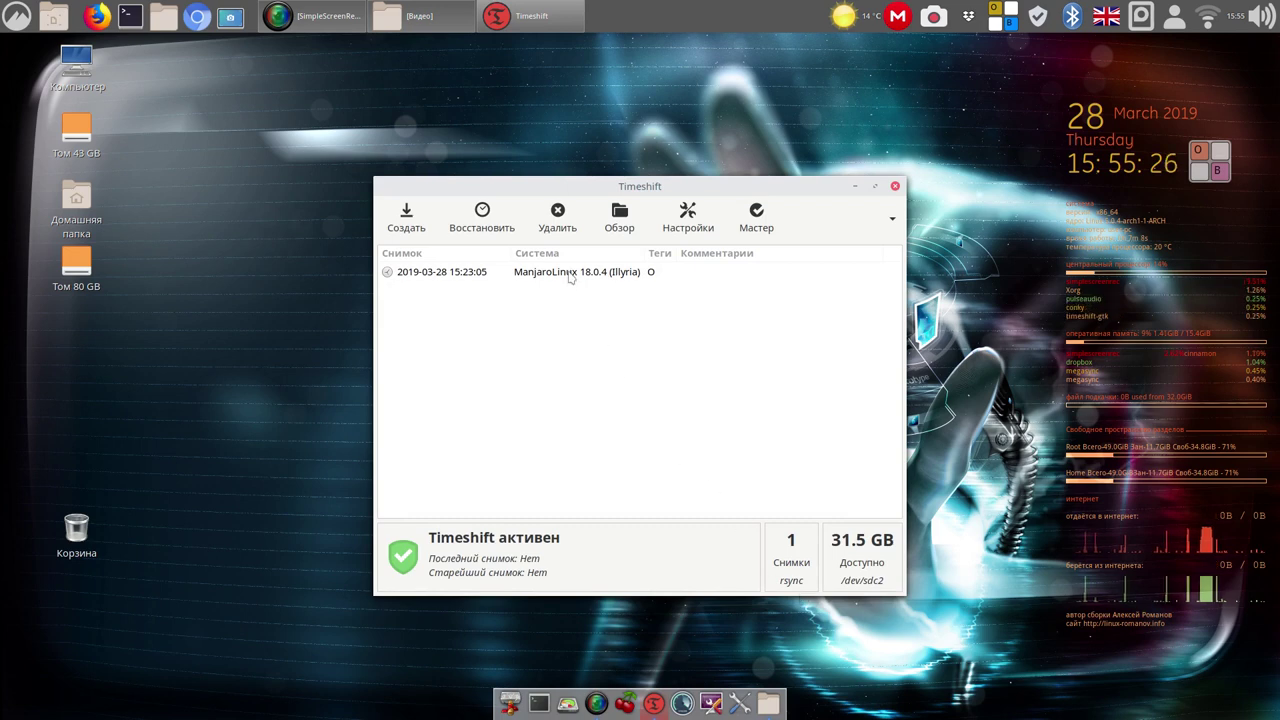
Start creating a snapshot of the ArcoLinux system on the USB drive and move the progress dialog beside the snapshot list.
left_click(571, 275)
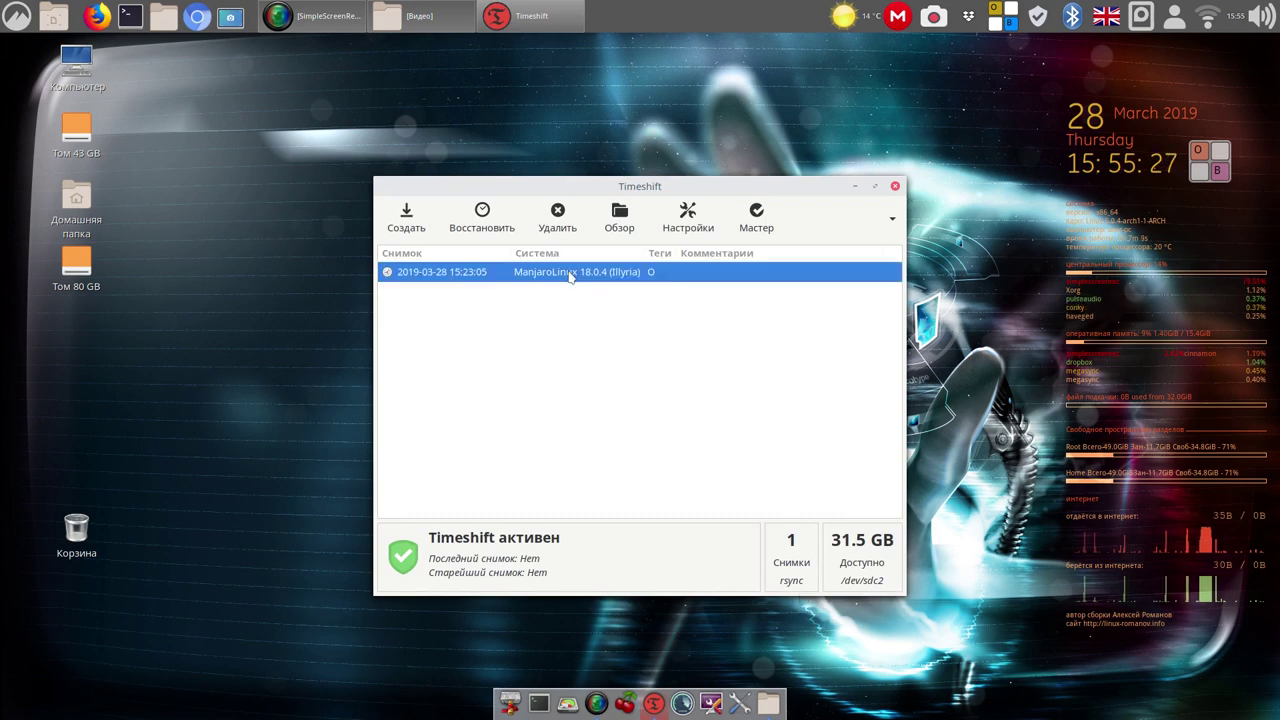
left_click(407, 219)
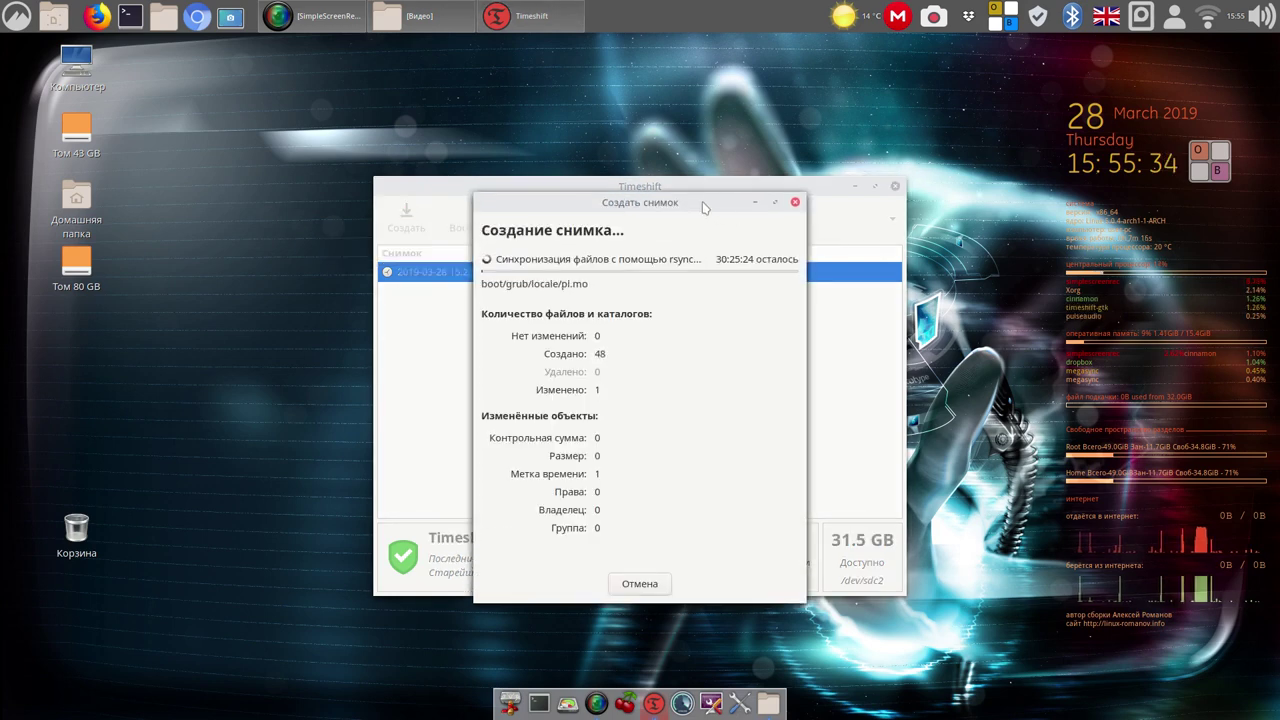
left_click_drag(703, 206, 1056, 250)
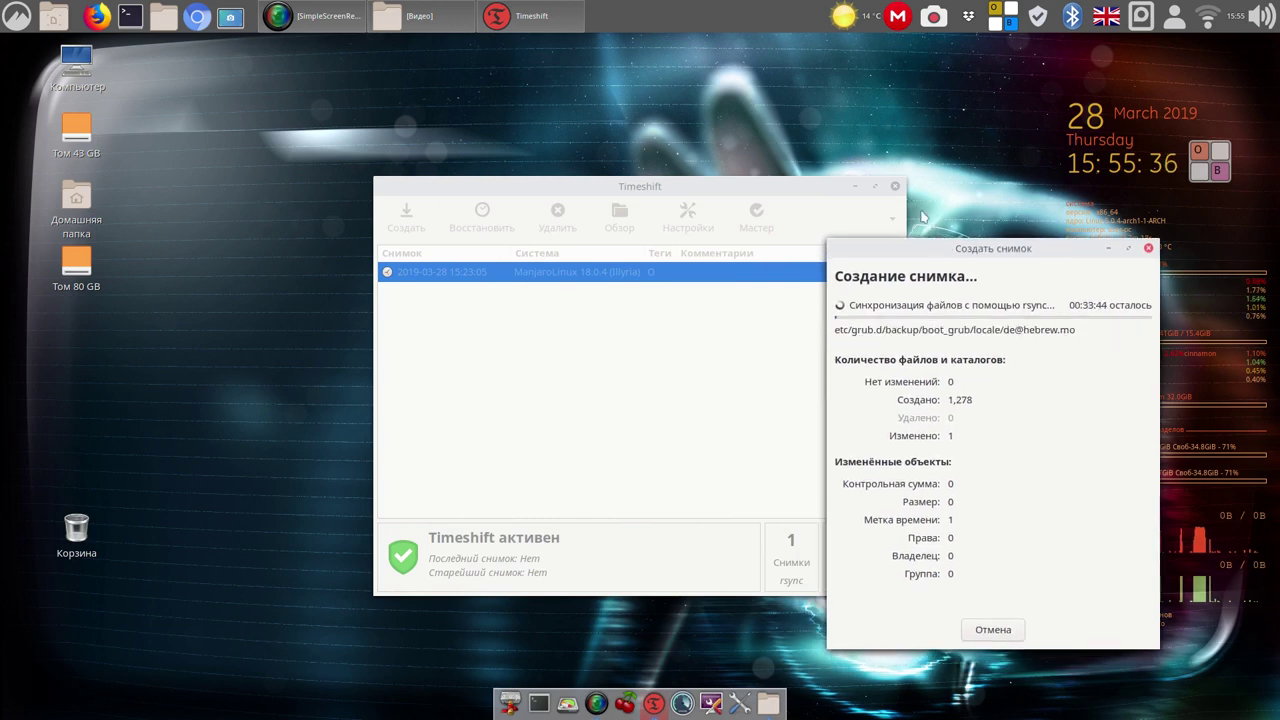
left_click(935, 18)
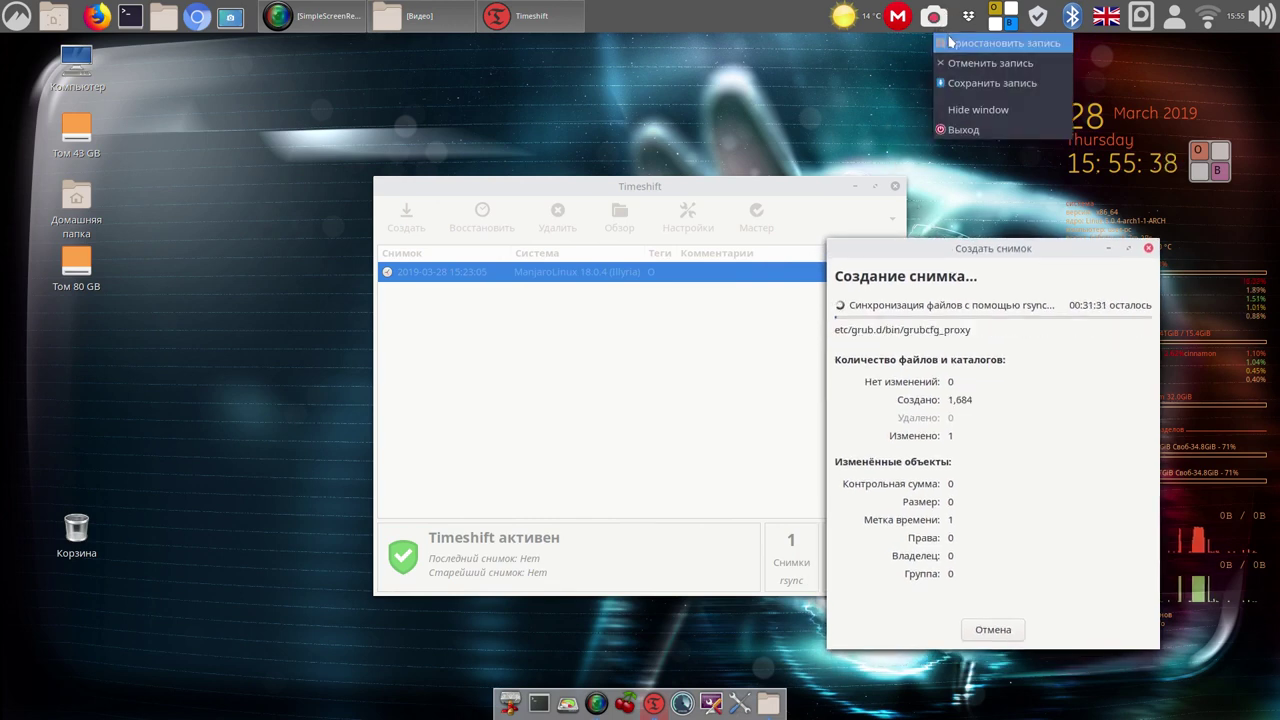
left_click(965, 42)
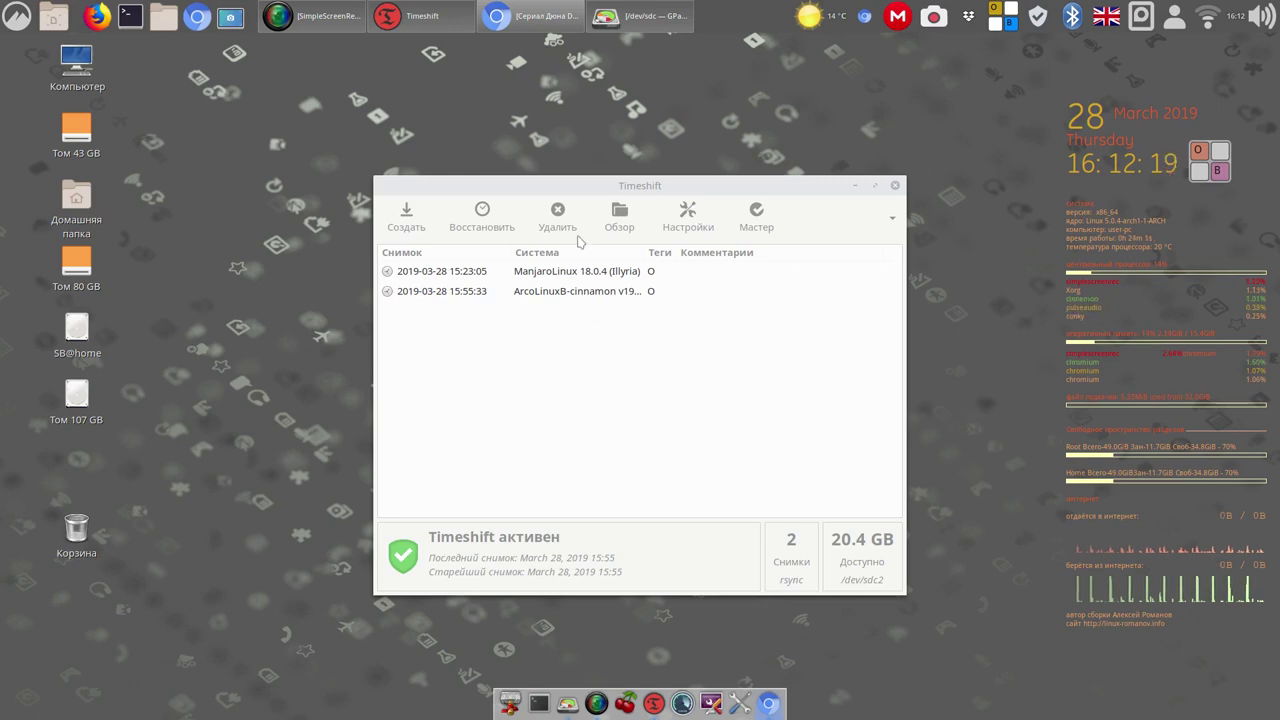
In GParted, refresh the device list, widen the window to show all columns, and examine the used and free space of sdc2.
left_click(658, 27)
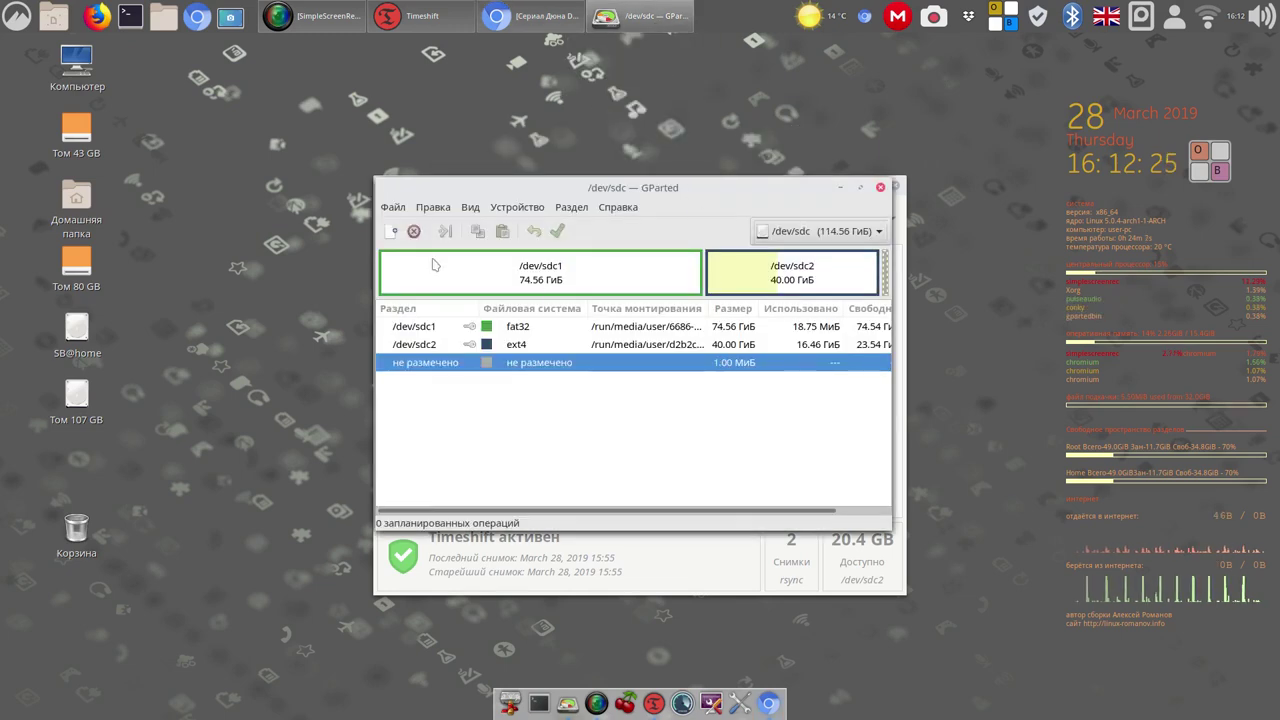
left_click(393, 207)
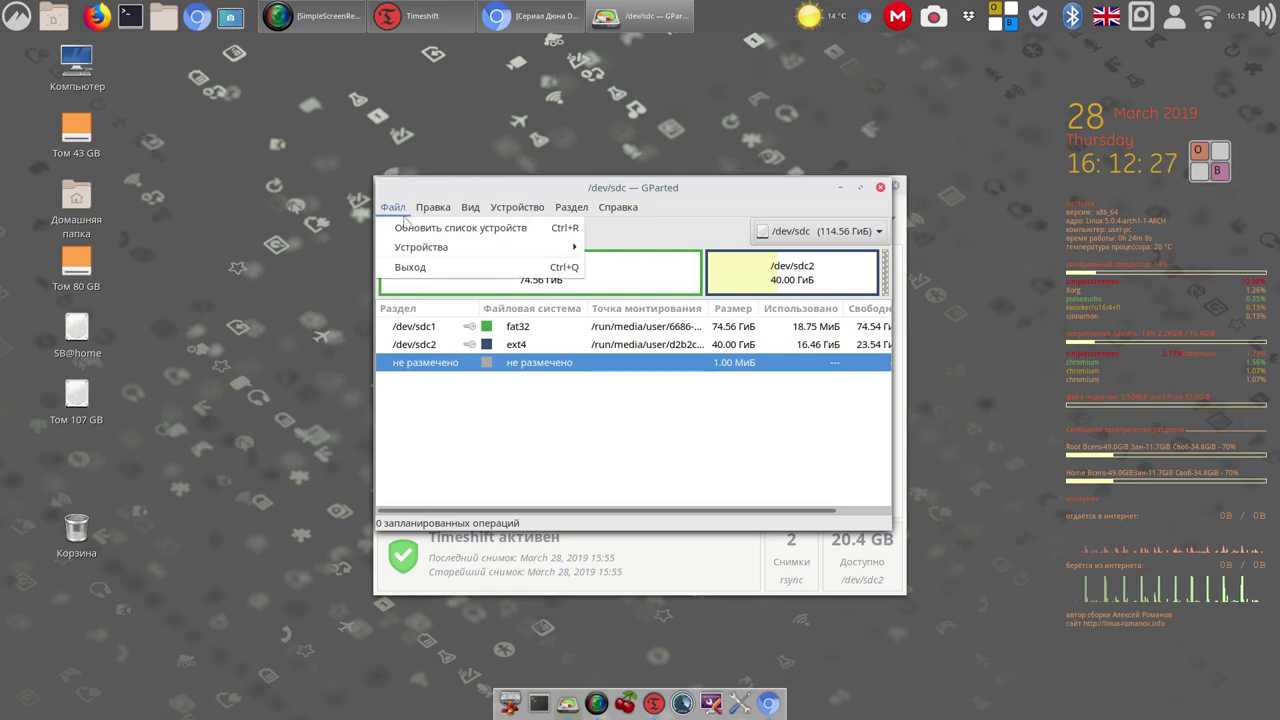
left_click(425, 220)
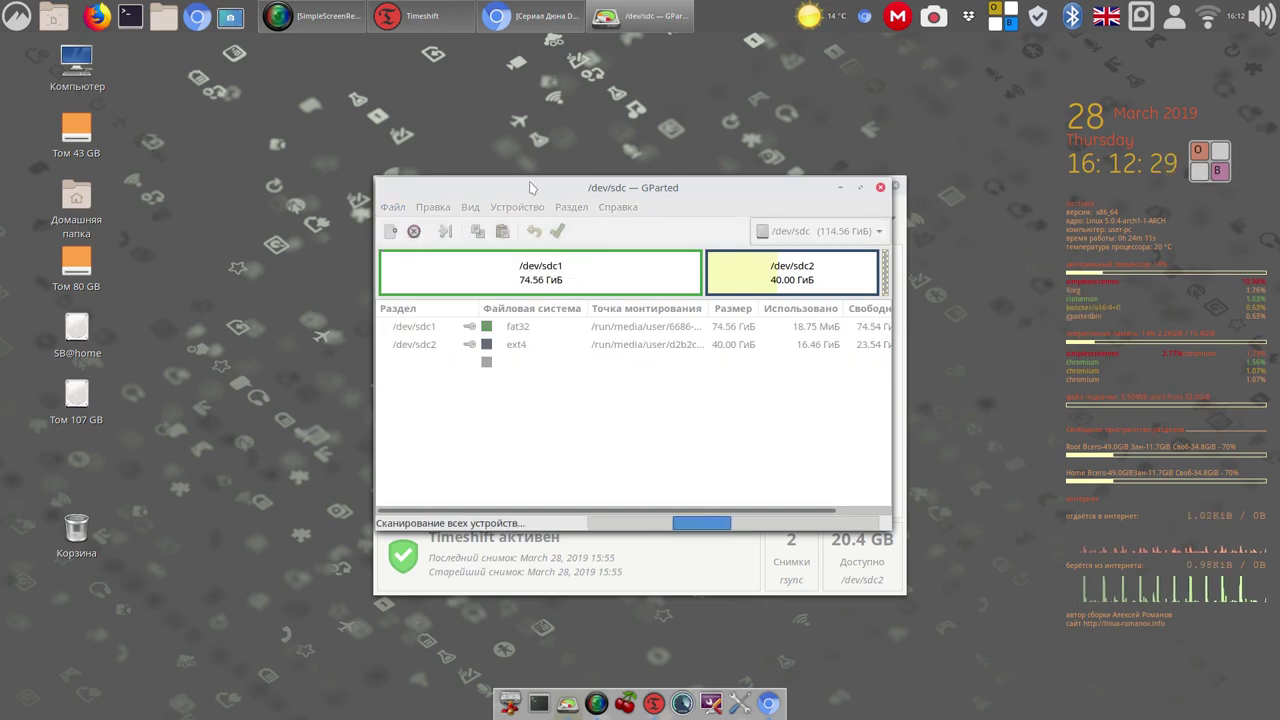
left_click_drag(529, 181, 501, 174)
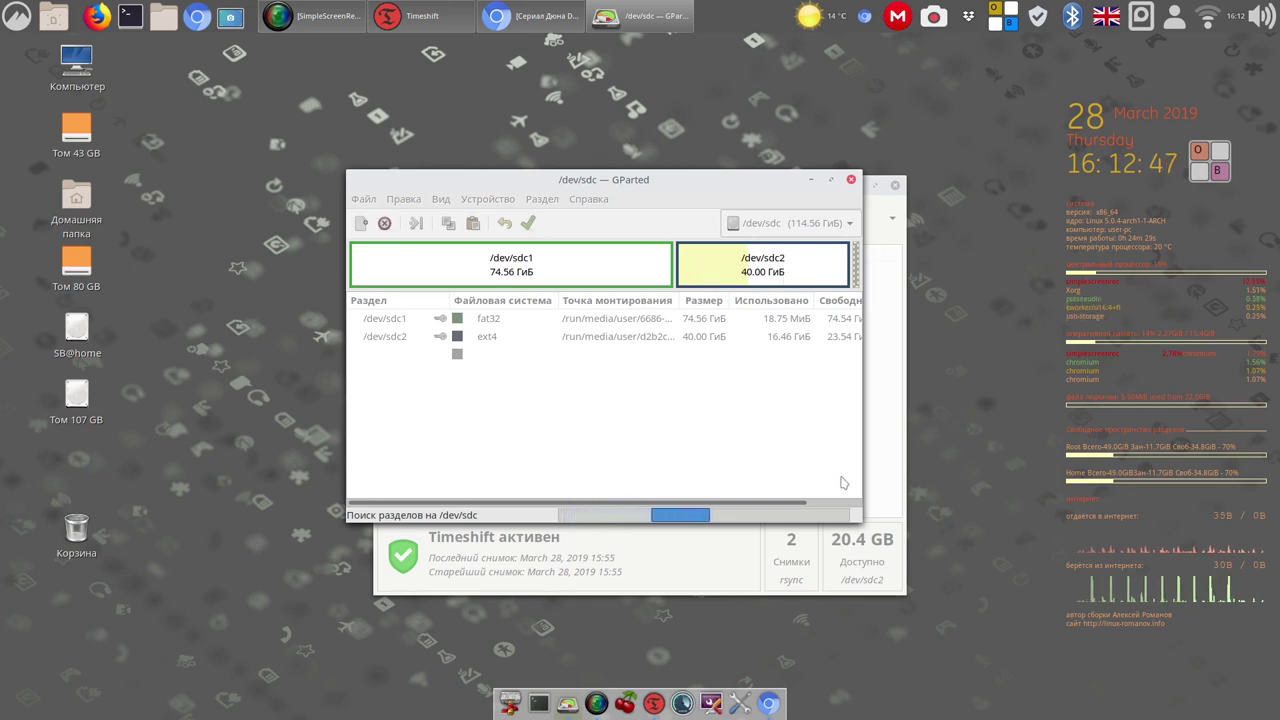
left_click_drag(858, 514, 1010, 492)
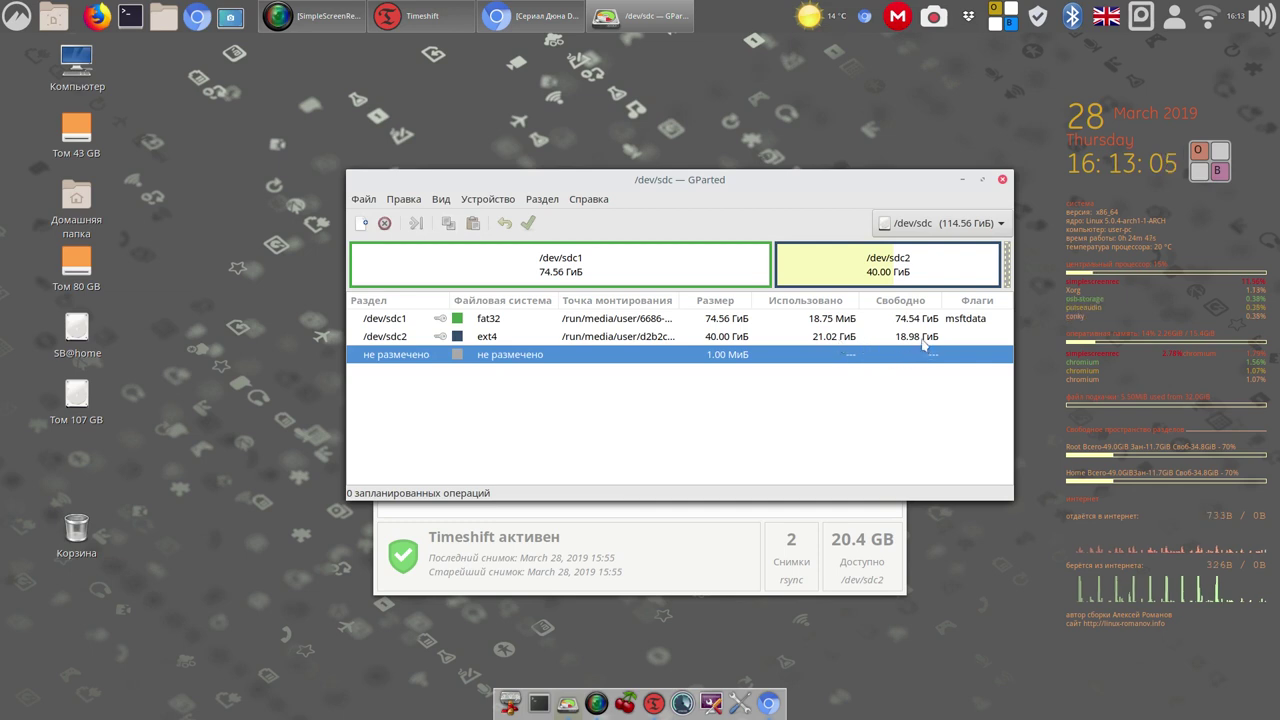
left_click(924, 337)
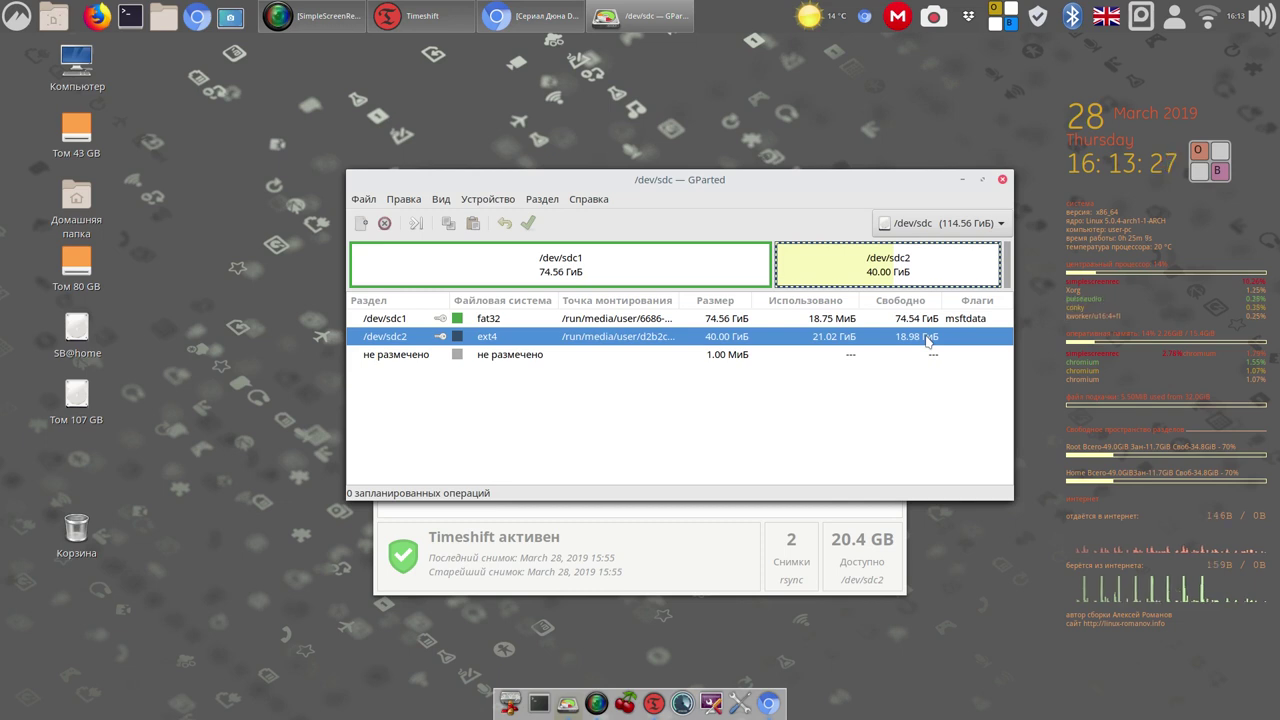
Close GParted and Timeshift.
left_click(1003, 182)
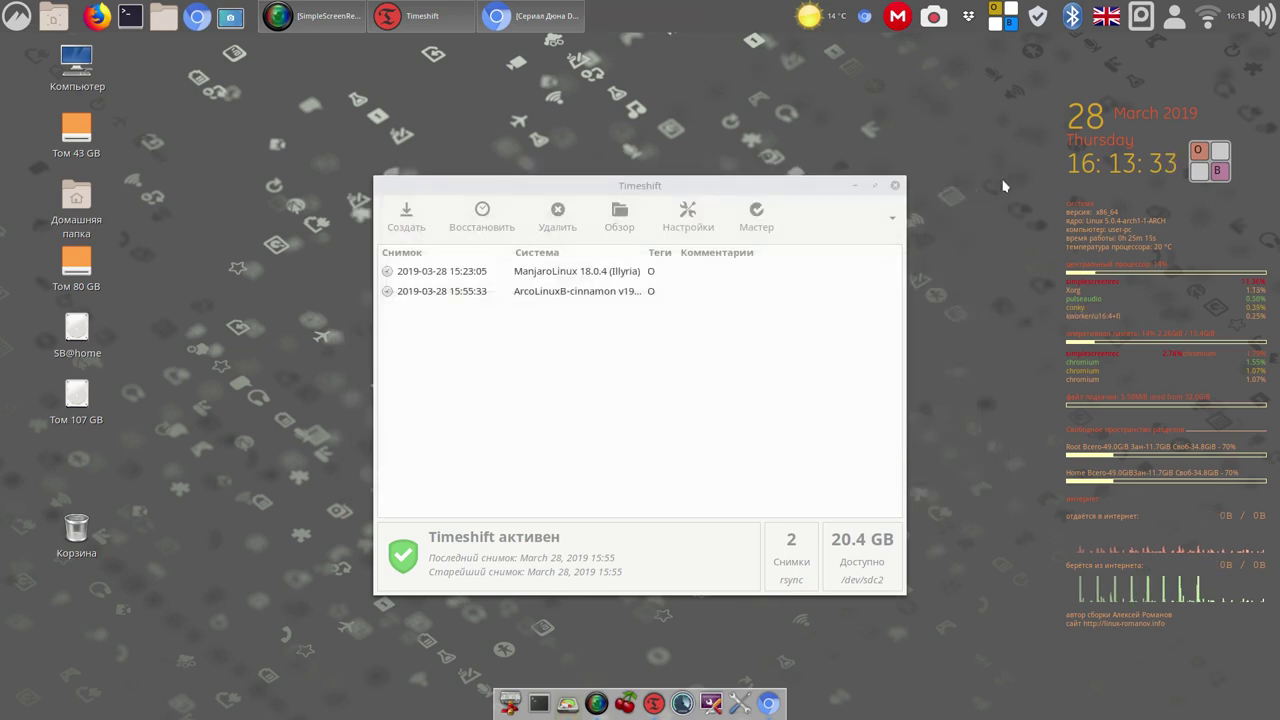
left_click(895, 186)
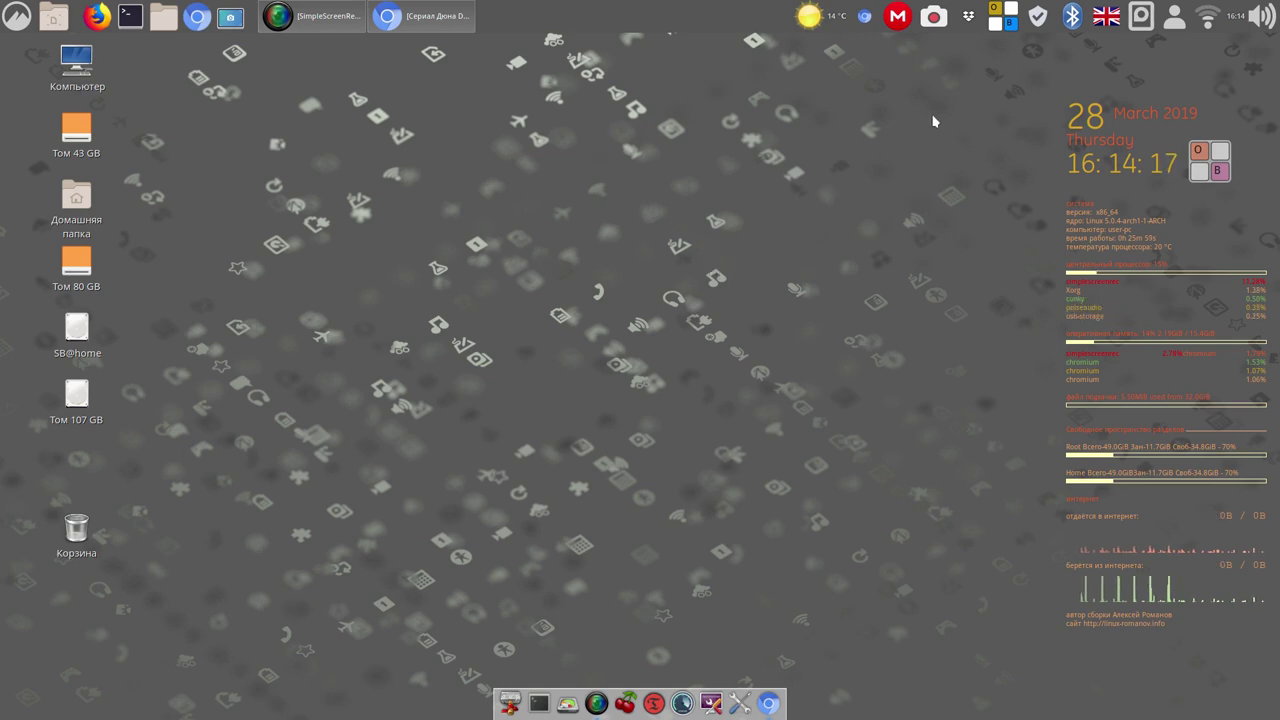
right_click(932, 18)
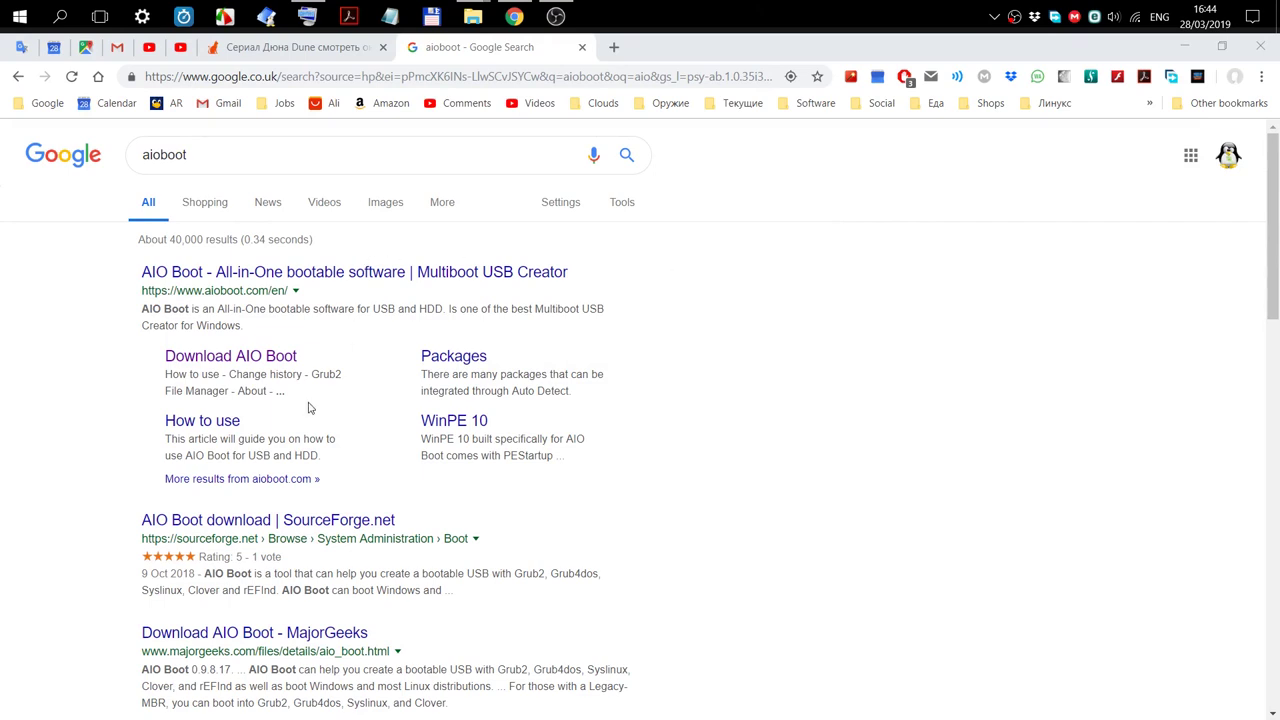
Download AIO_Boot_Extractor.exe from the AIO Boot download page into the Downloads folder with Free Download Manager.
left_click(271, 358)
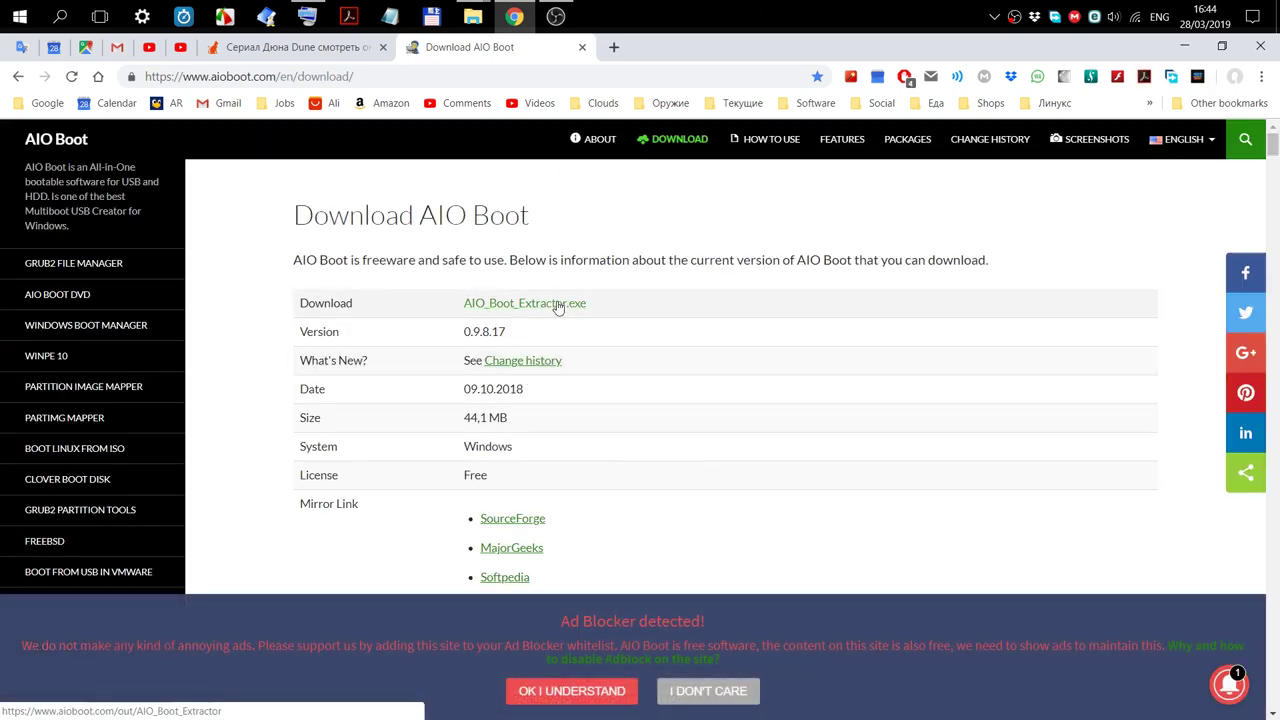
left_click(560, 304)
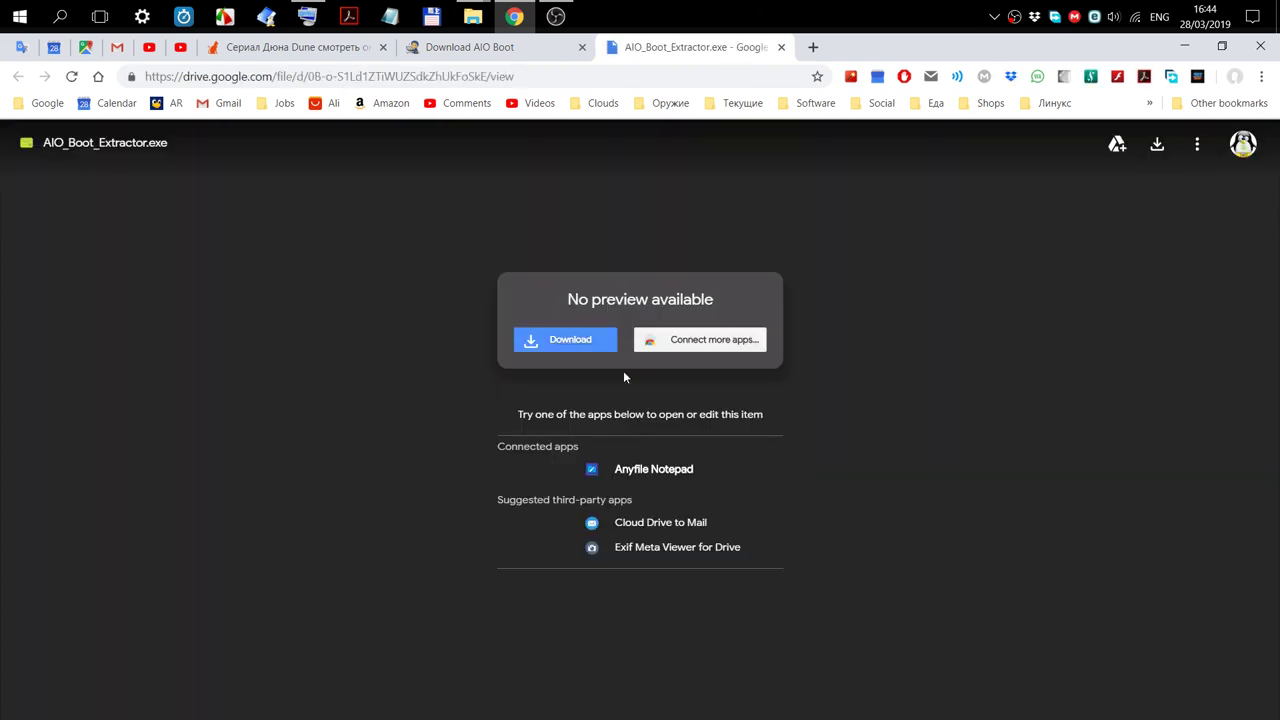
left_click(570, 340)
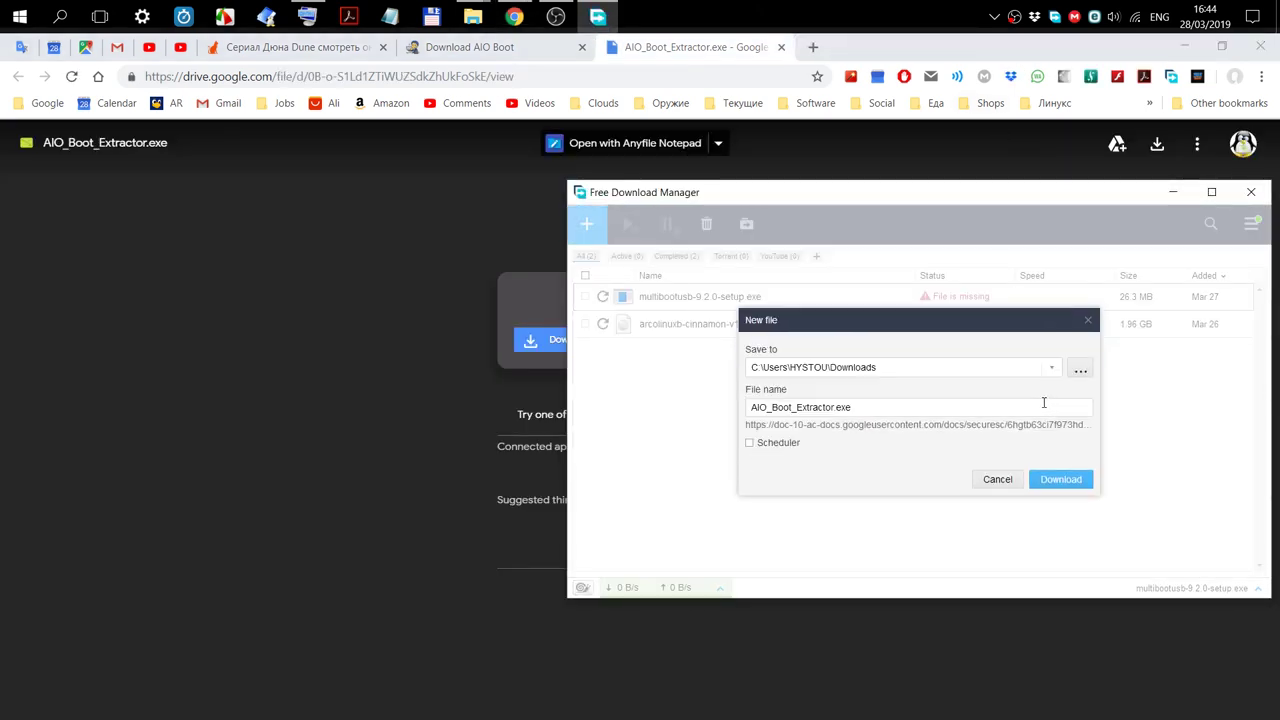
left_click(1066, 484)
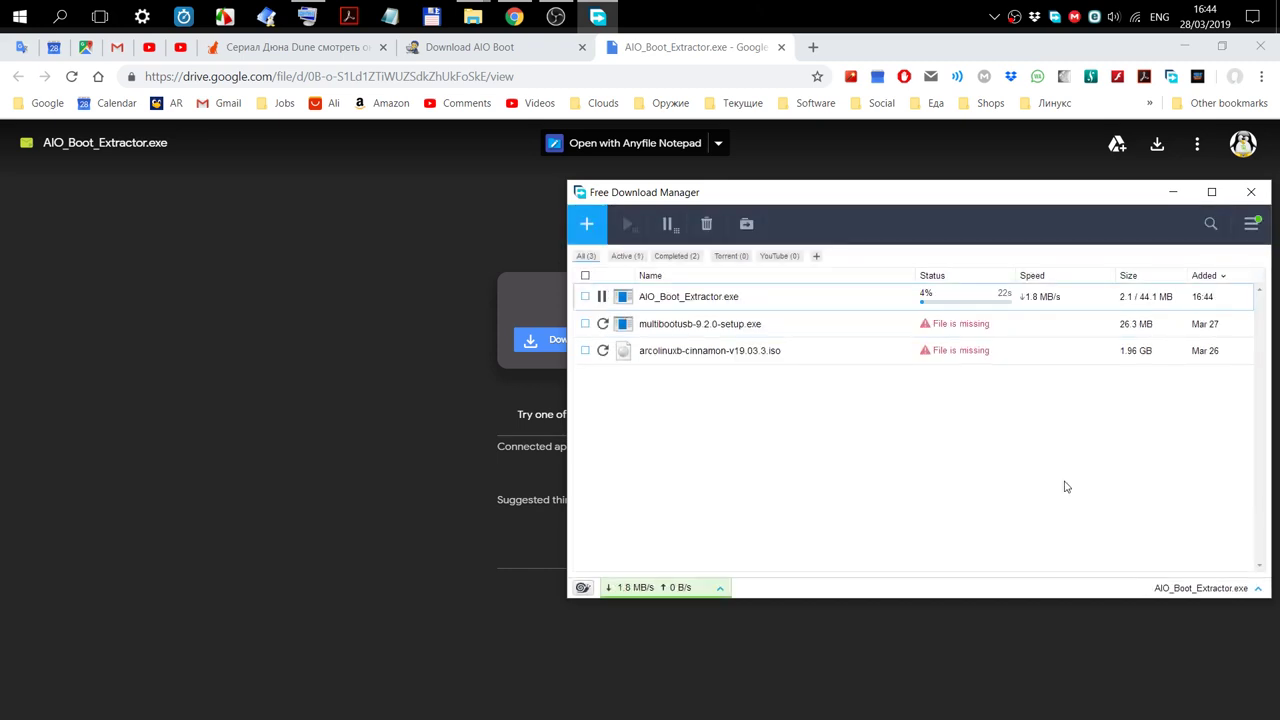
Remove the multibootusb and arcolinuxb-cinnamon entries from the download list and close Free Download Manager and the browser.
left_click(585, 323)
left_click(585, 350)
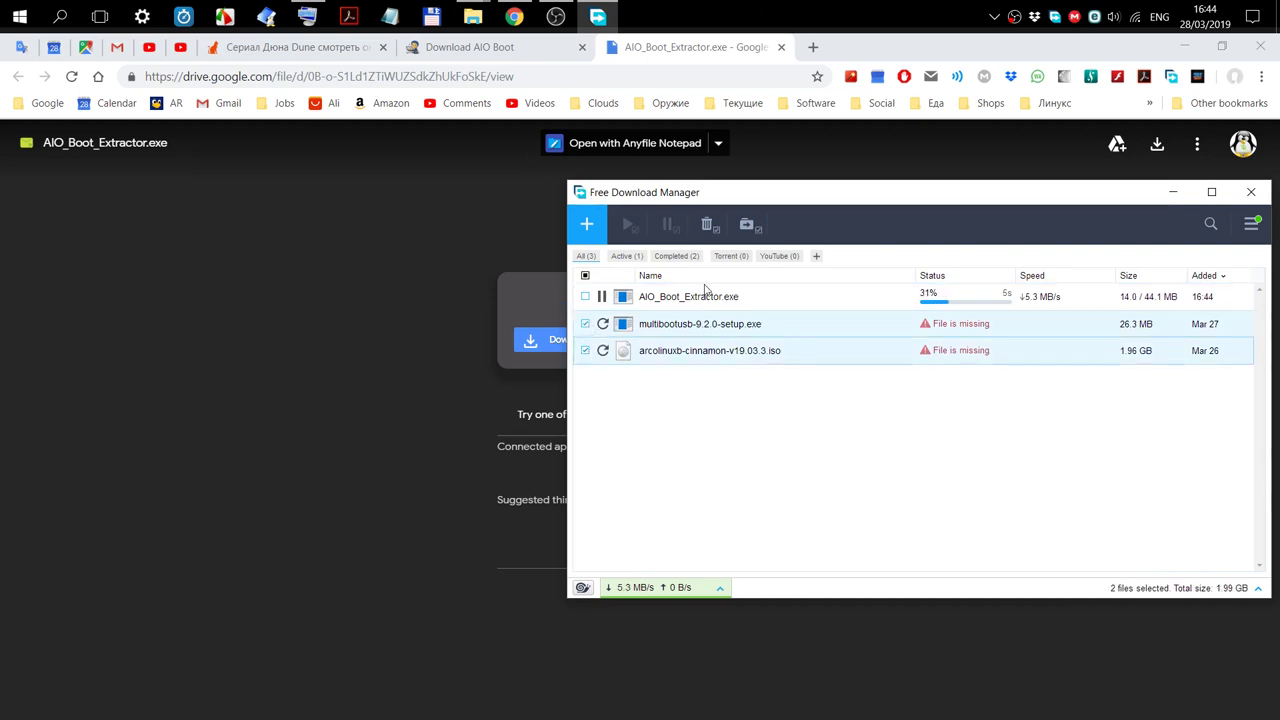
left_click(708, 228)
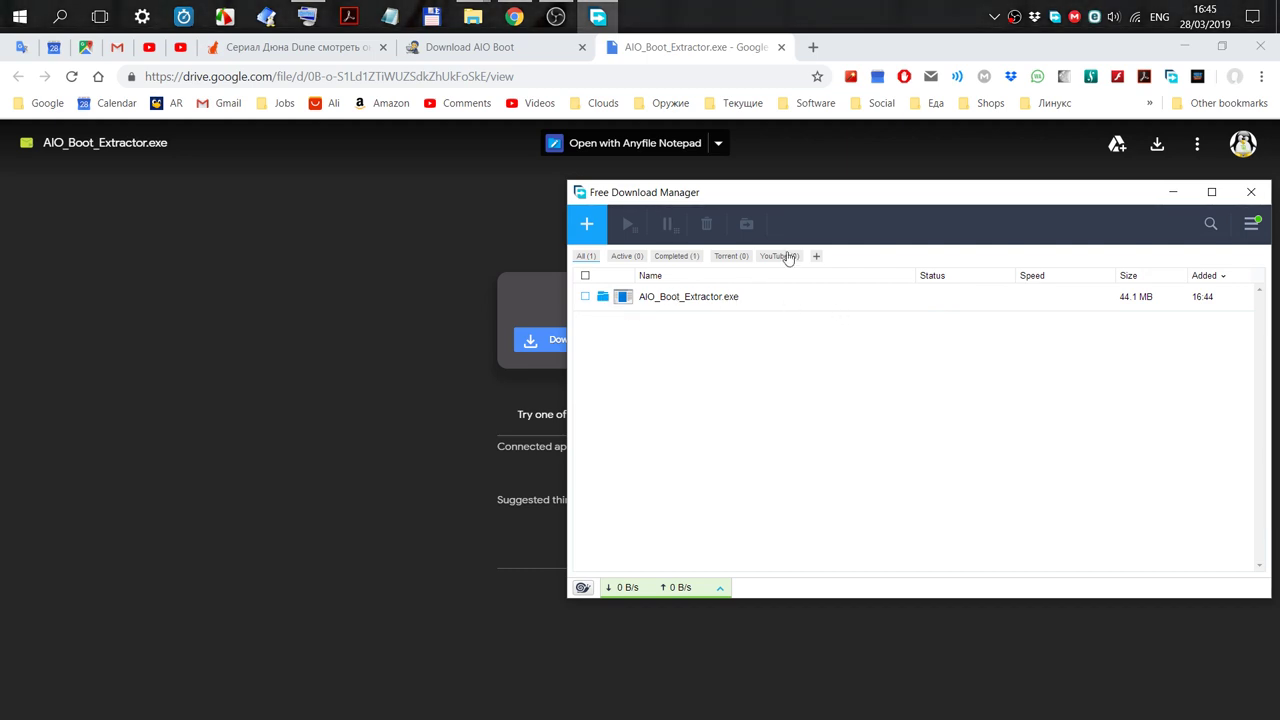
left_click(1251, 191)
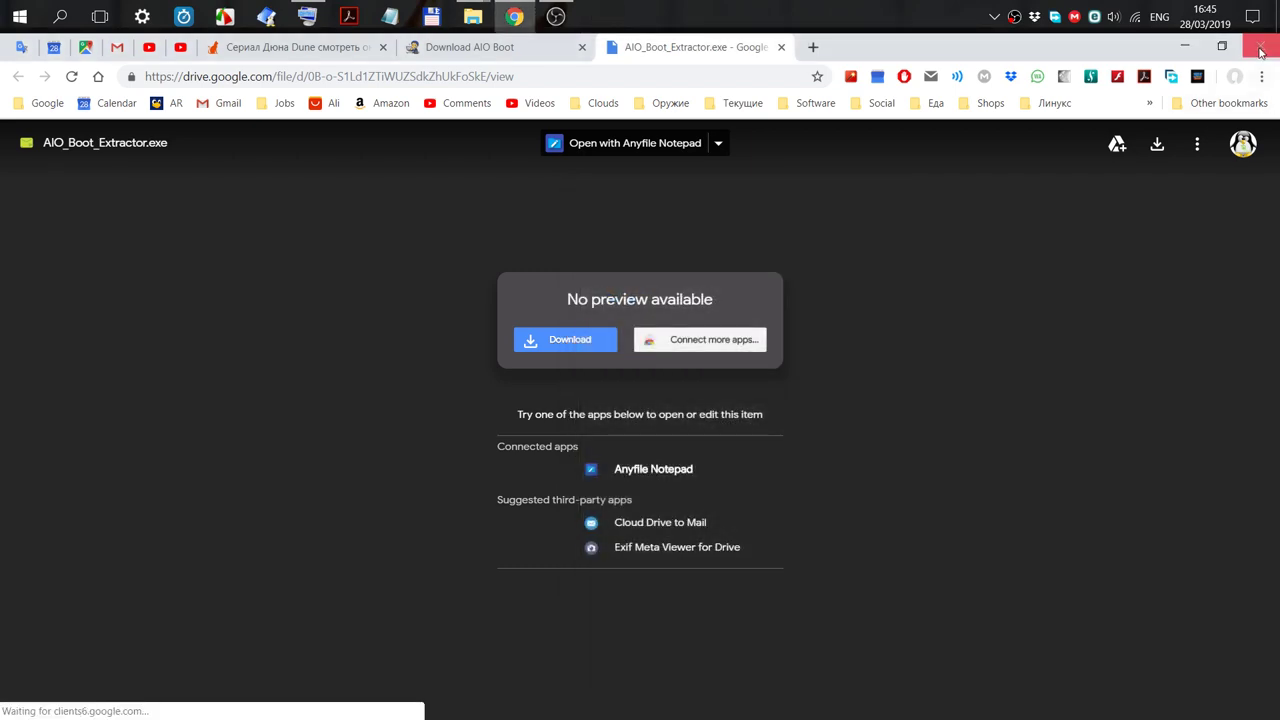
left_click(1261, 51)
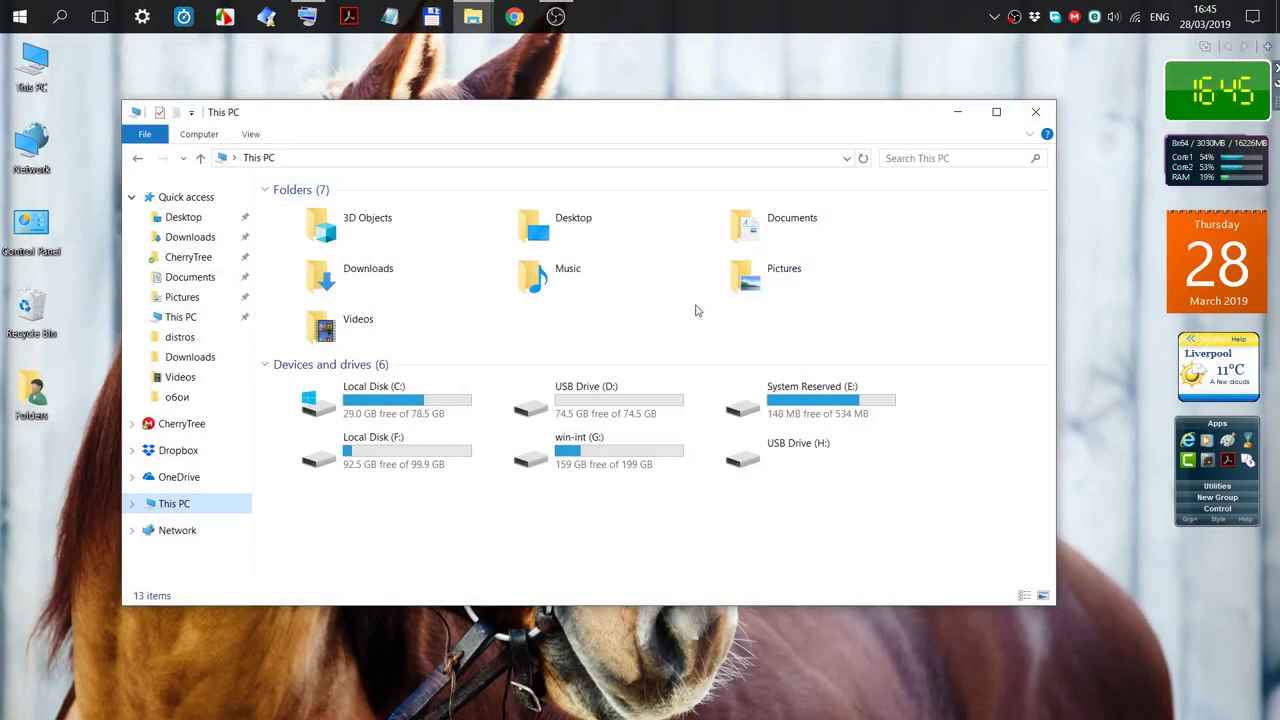
Select AIO_Boot_Extractor in the Downloads folder and reposition the File Explorer window on the desktop.
left_click(198, 237)
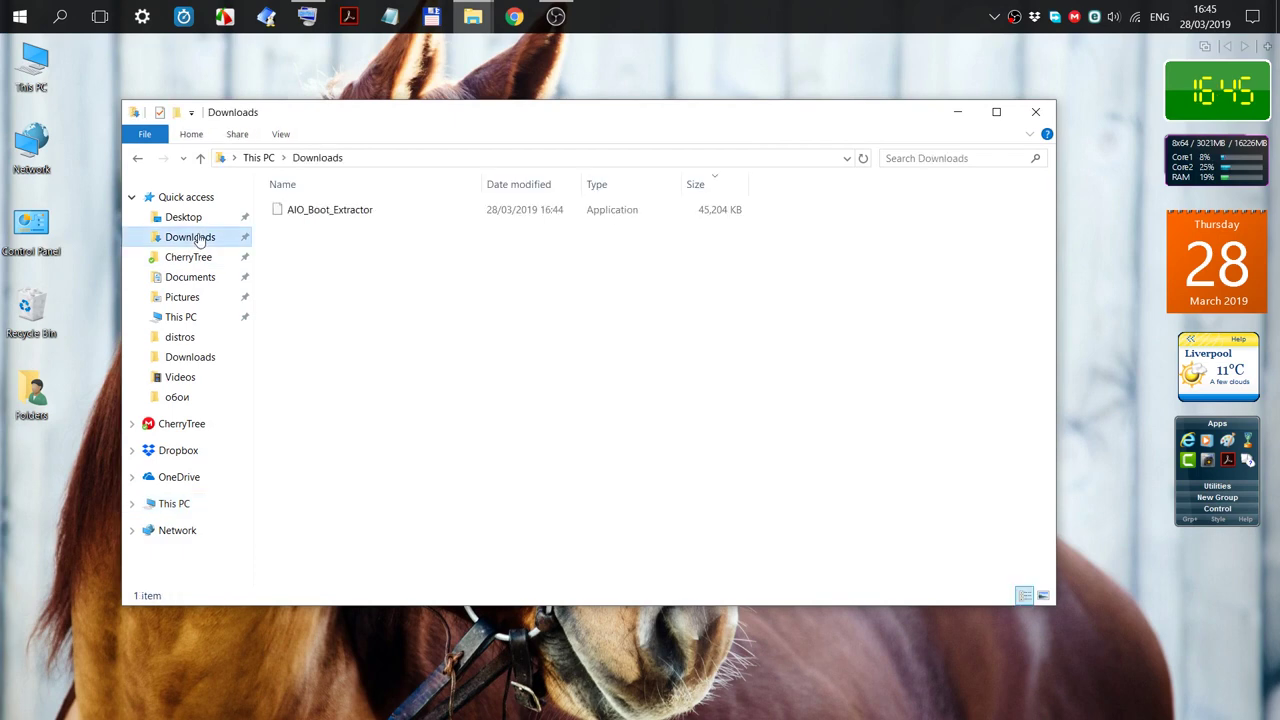
left_click(307, 213)
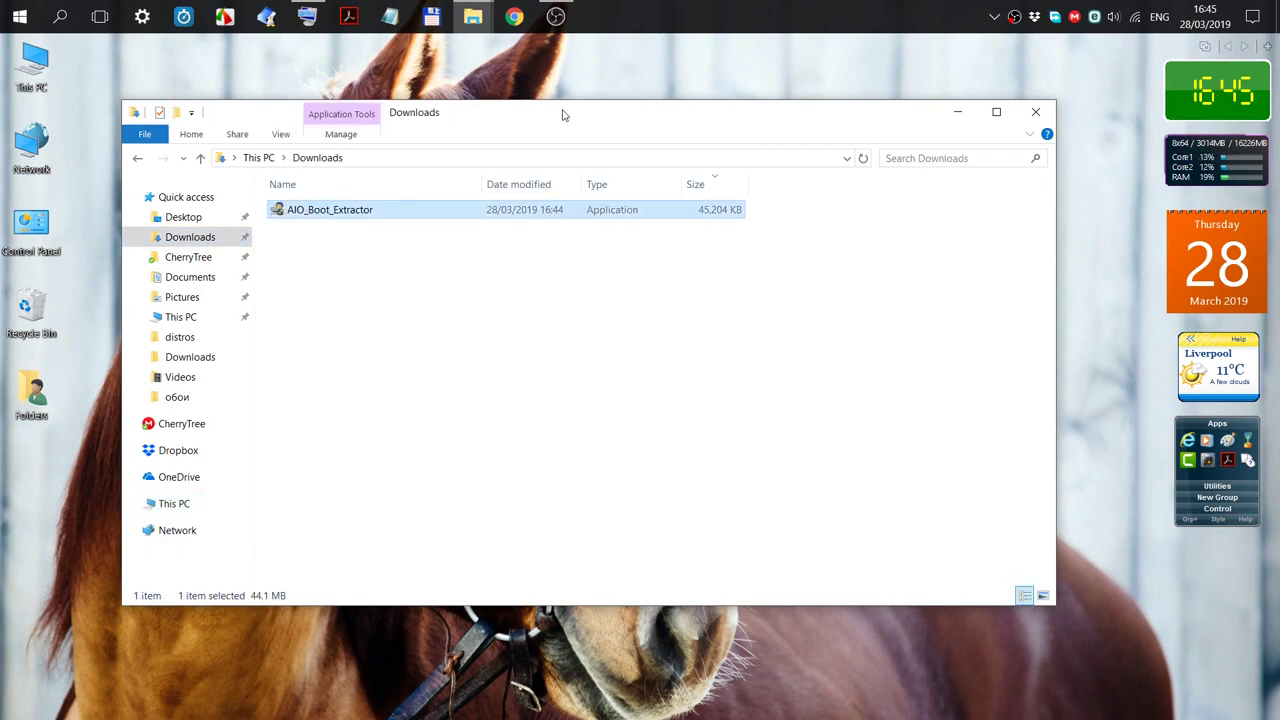
mouse_move(563, 114)
left_mouse_down()
mouse_move(429, 323)
mouse_move(575, 109)
left_mouse_up()
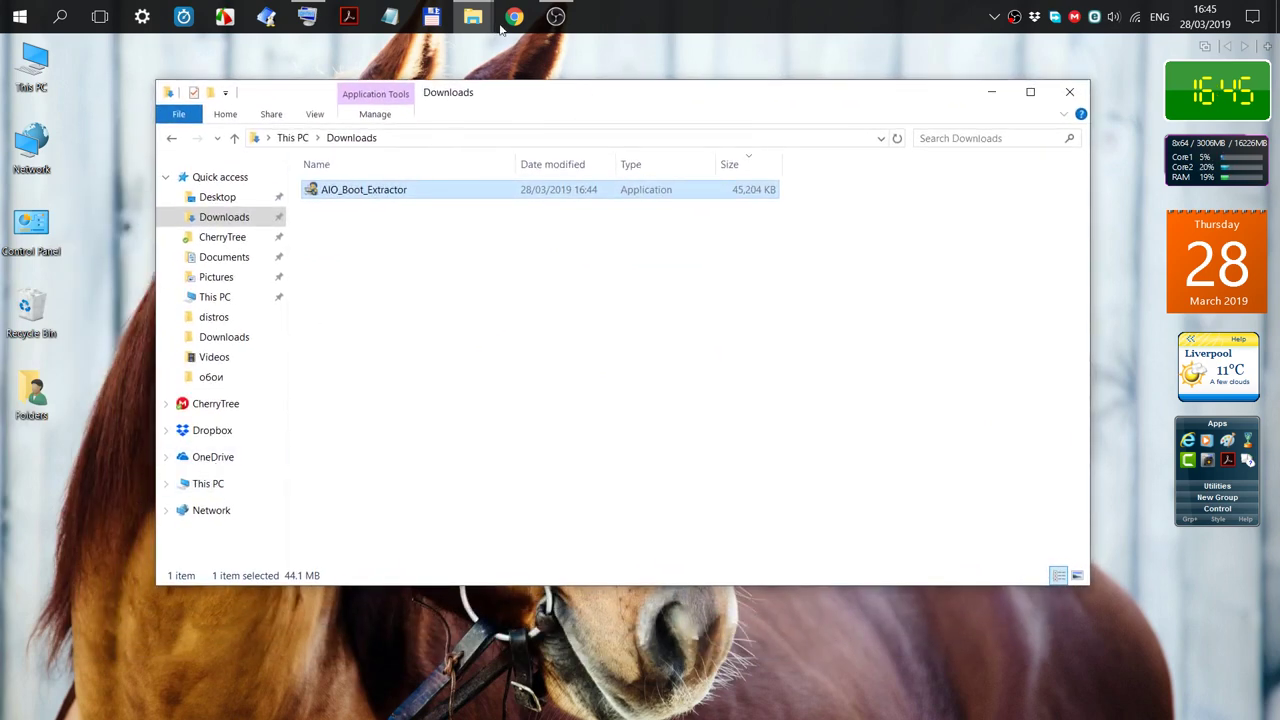
Bring up the second File Explorer window showing Videos, view the drives in This PC, and close that window.
mouse_move(475, 28)
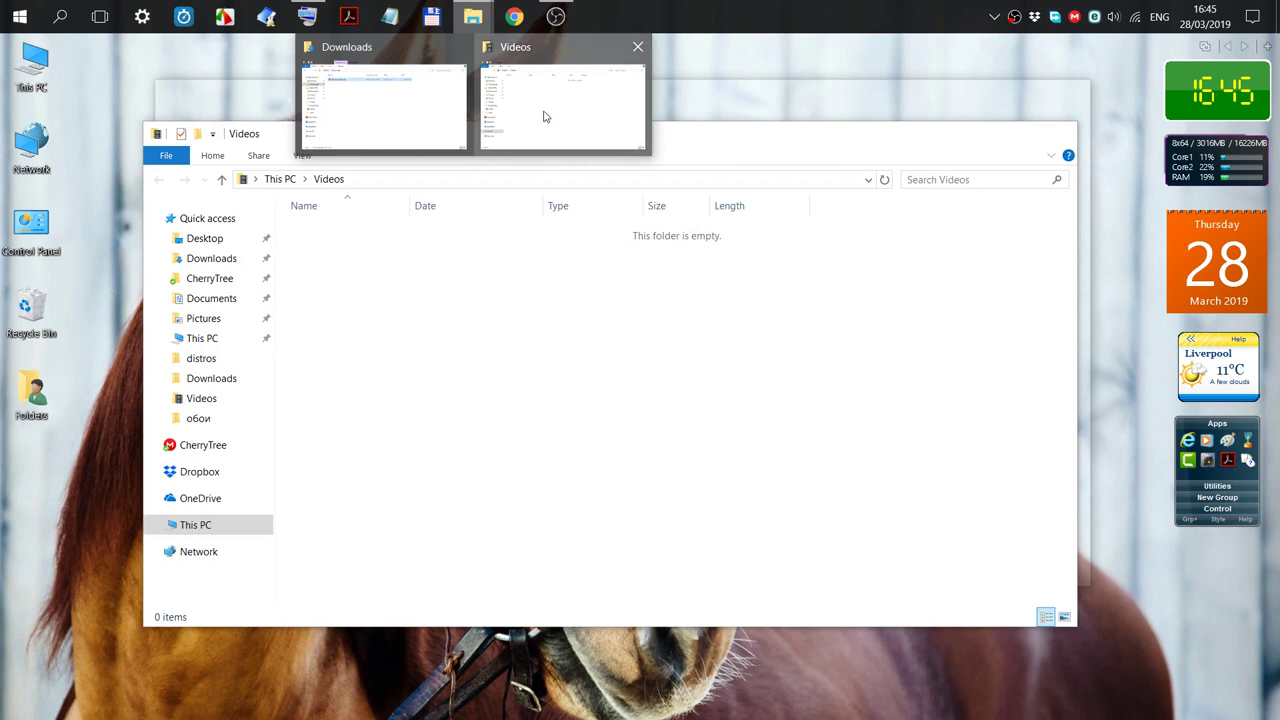
left_click(545, 118)
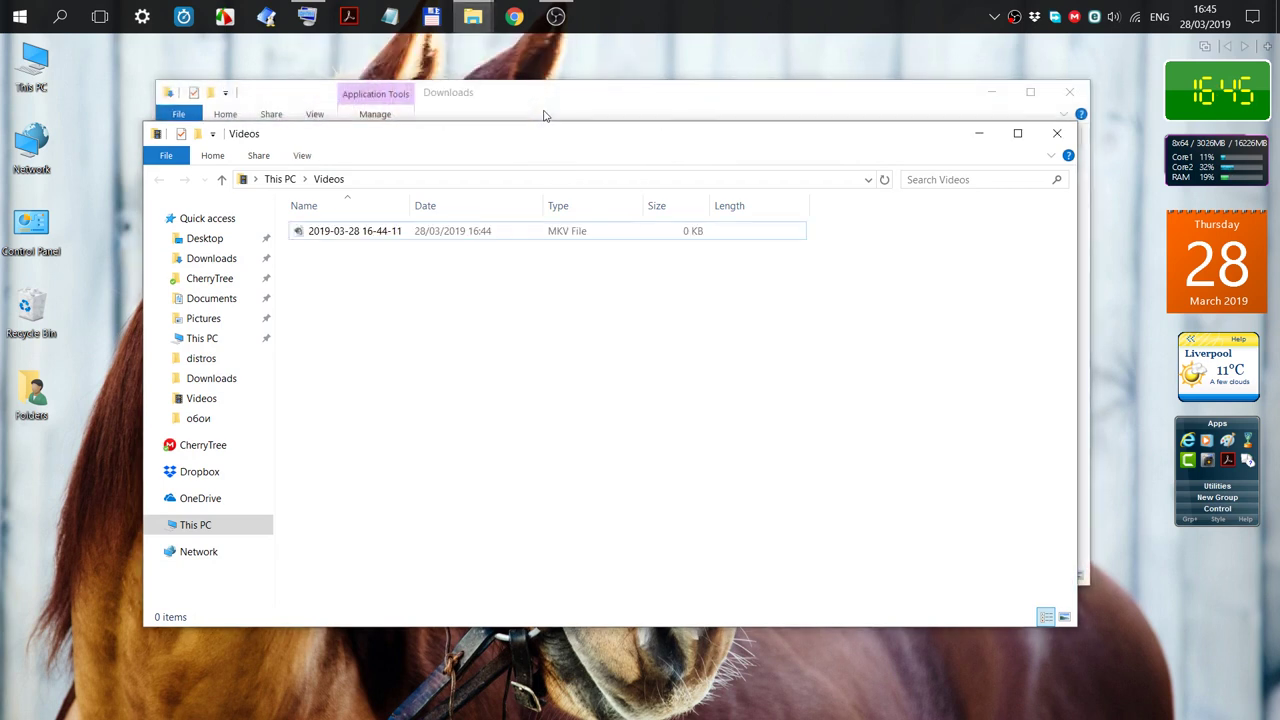
left_click(200, 524)
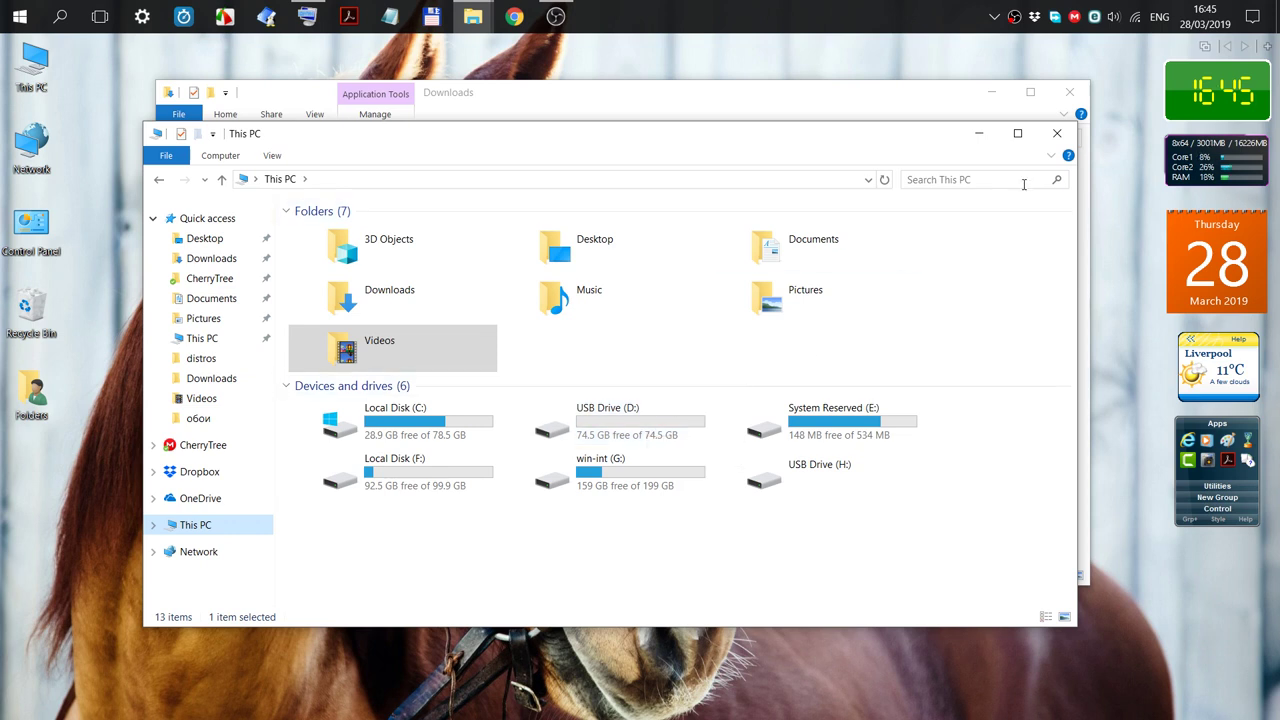
left_click(1058, 135)
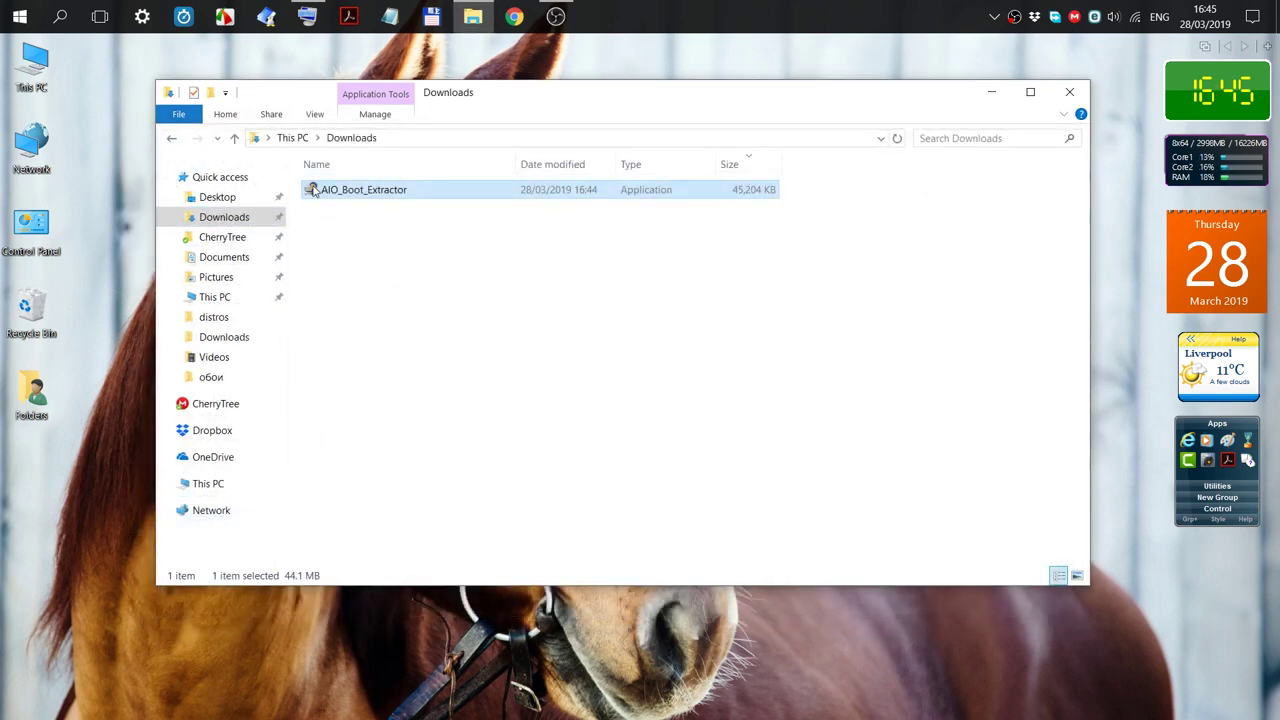
Run AIO_Boot_Extractor onto the FAT32 drive D with automatic bootloader installation, check the drives in This PC, and minimise File Explorer.
left_click(1077, 577)
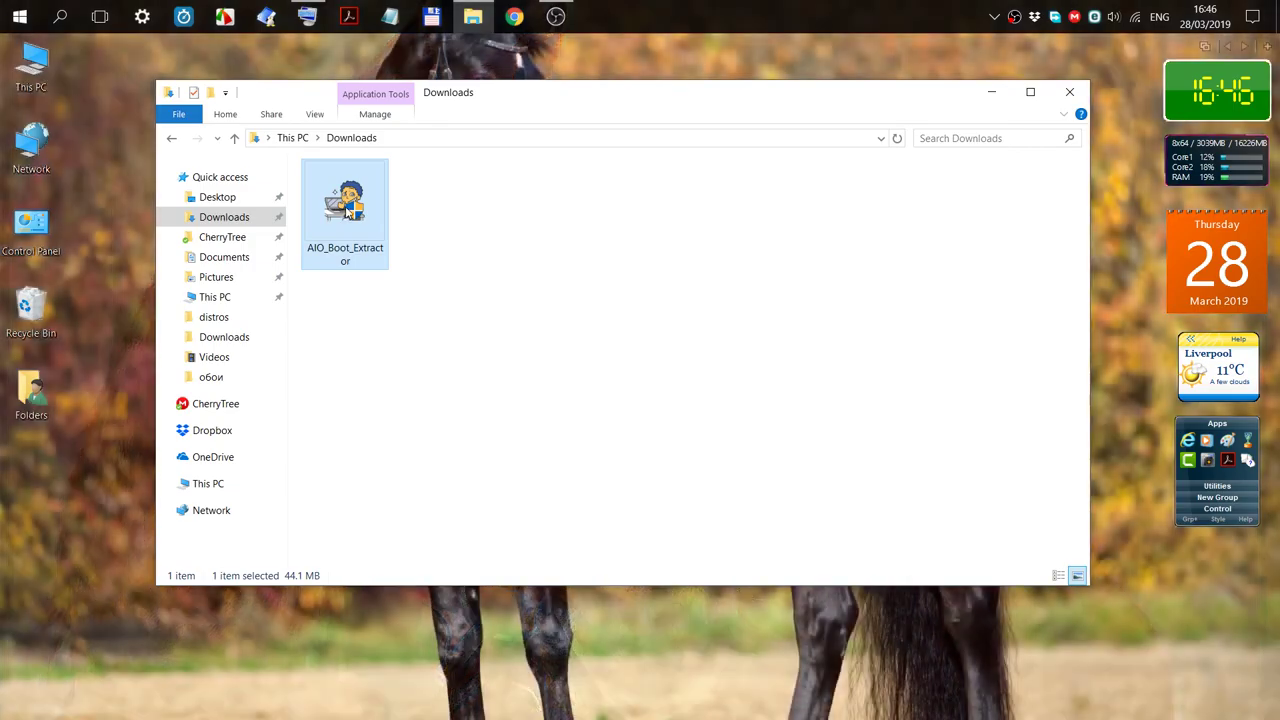
double_click(347, 210)
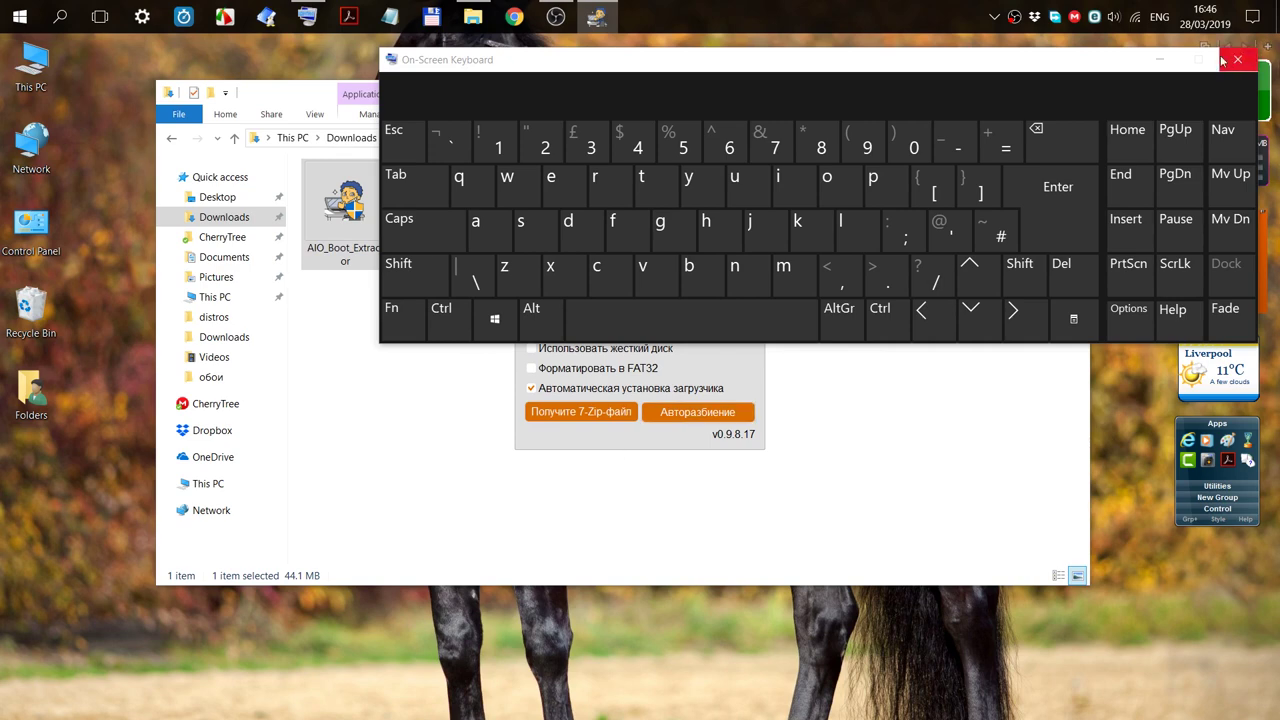
left_click(1161, 60)
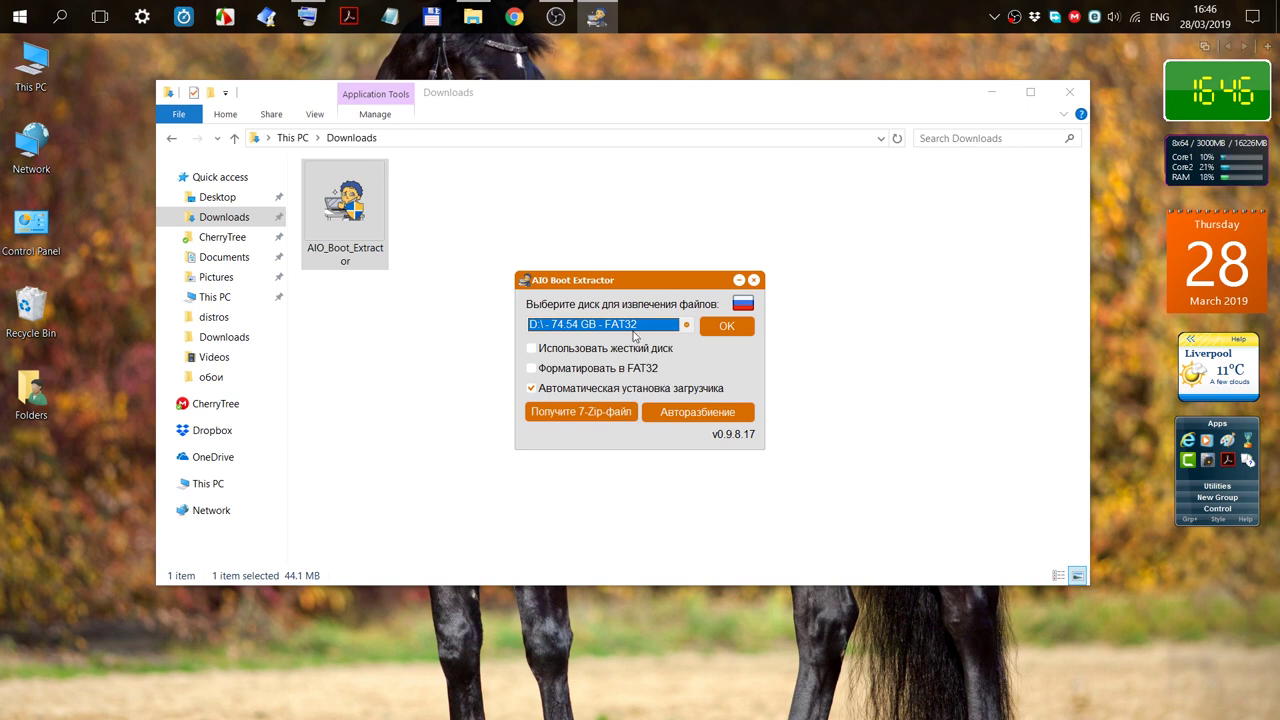
left_click(730, 328)
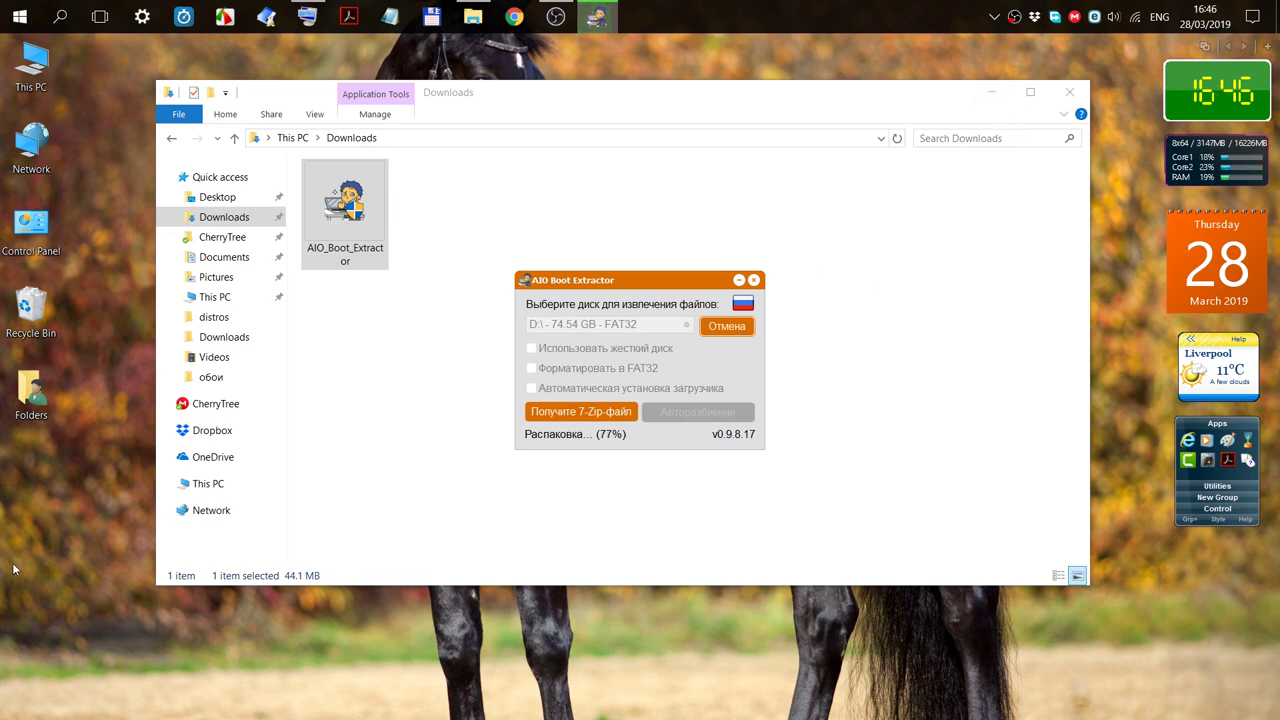
left_click(205, 484)
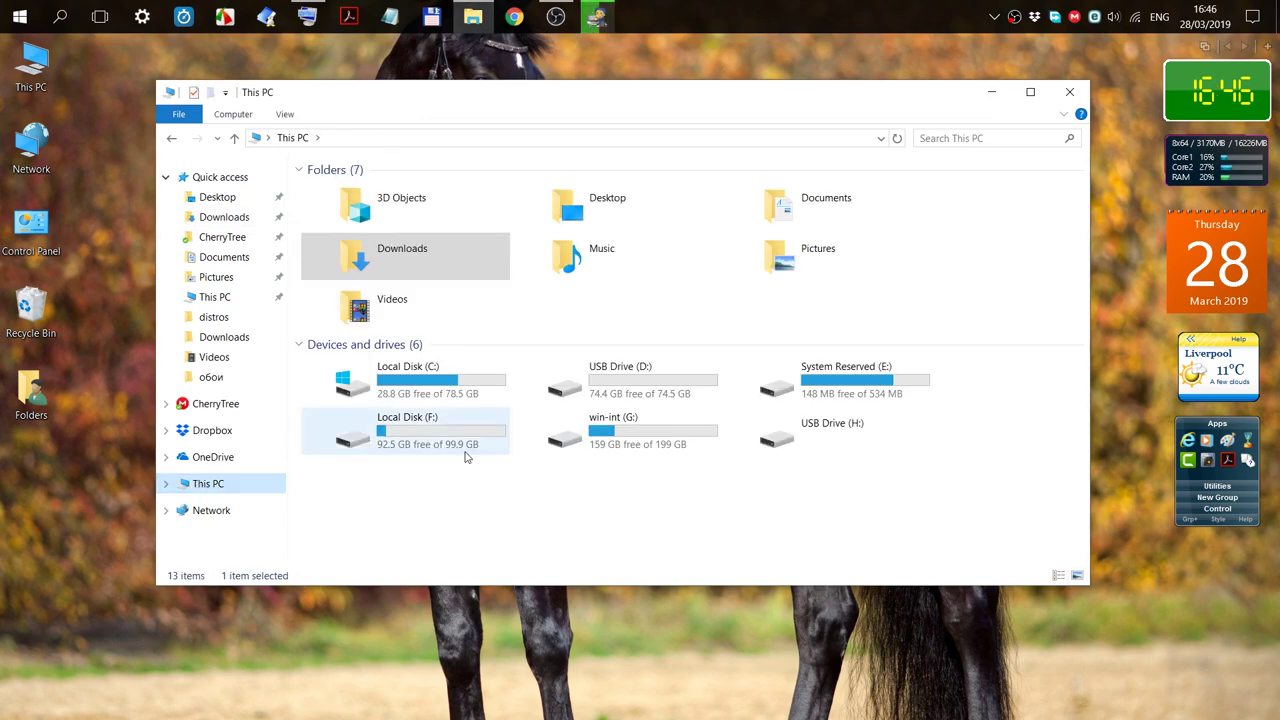
left_click(993, 93)
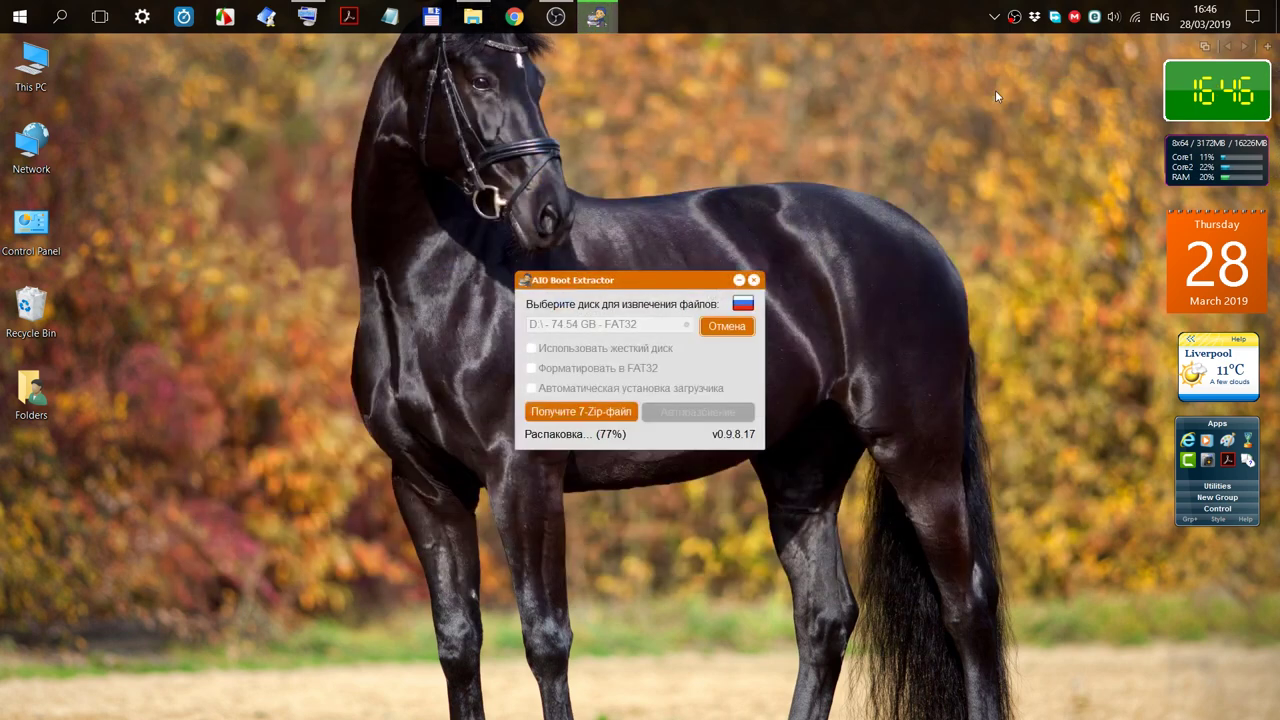
right_click(1014, 20)
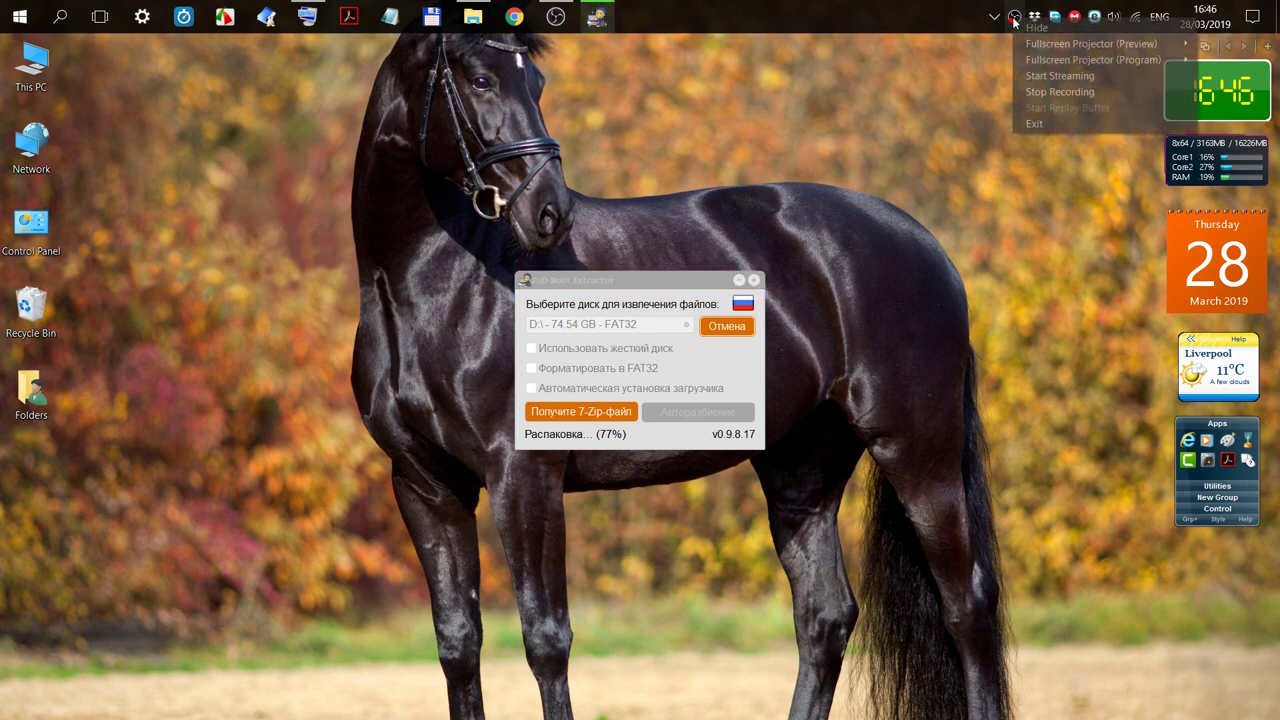
left_click(1053, 92)
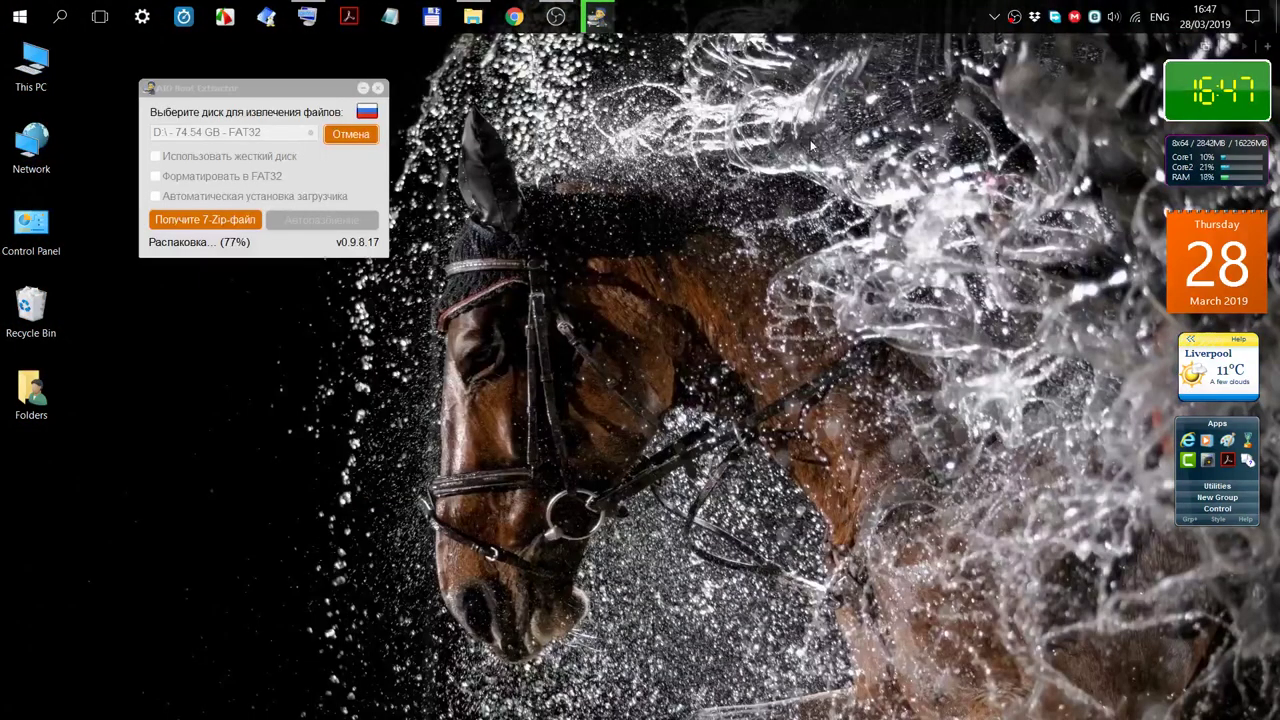
Browse Local Disk (F:) for bootable disc images, including the ISO inside the WinPE 10-8 folder, and minimise File Explorer.
left_click(475, 18)
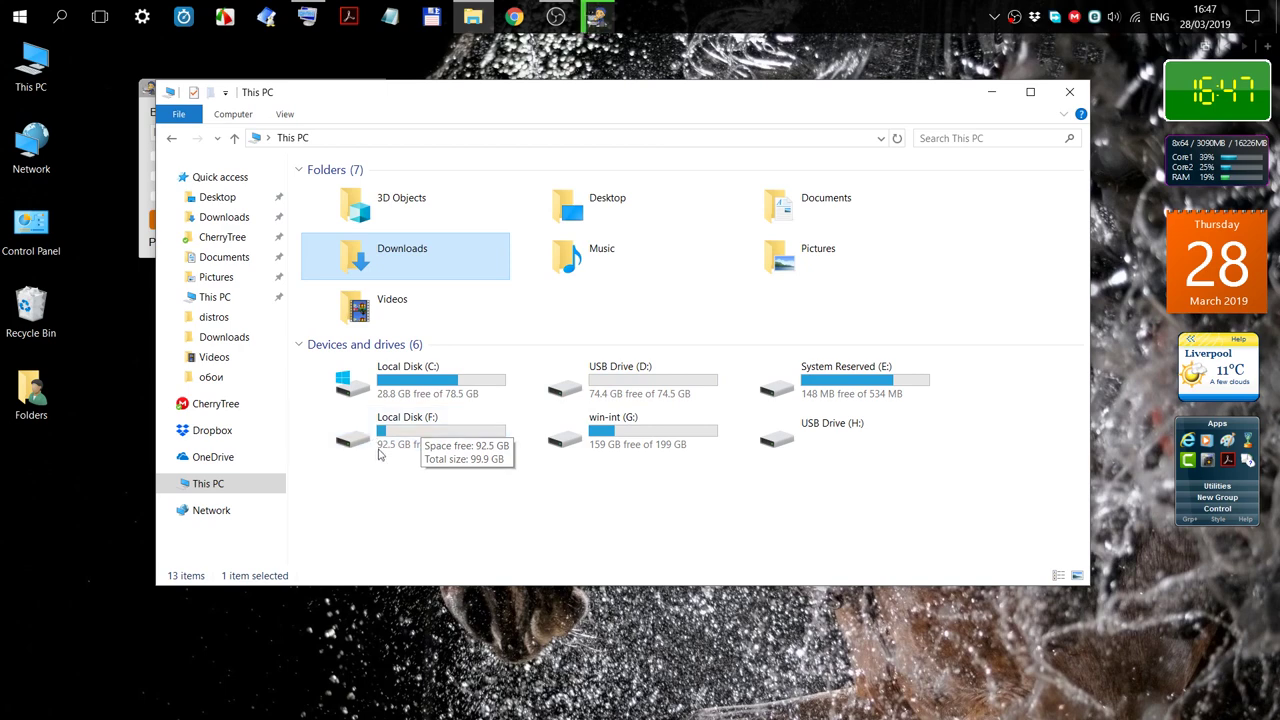
double_click(378, 439)
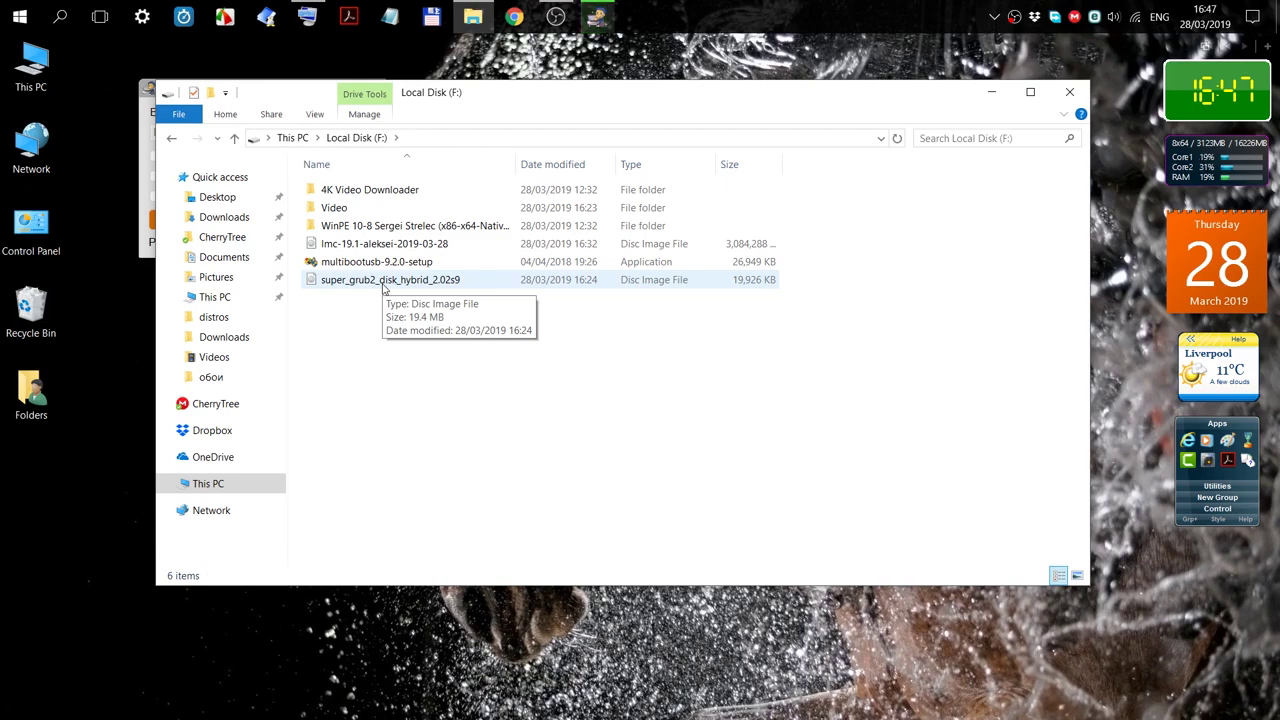
double_click(382, 228)
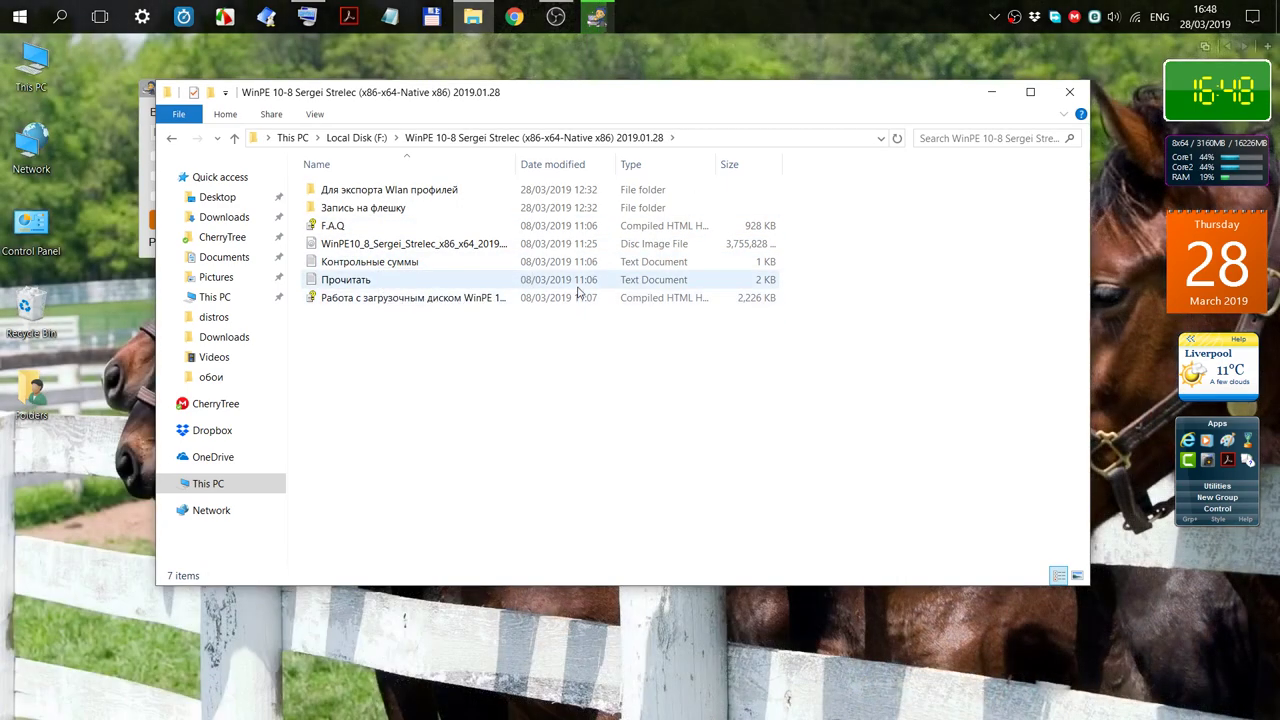
left_click(726, 251)
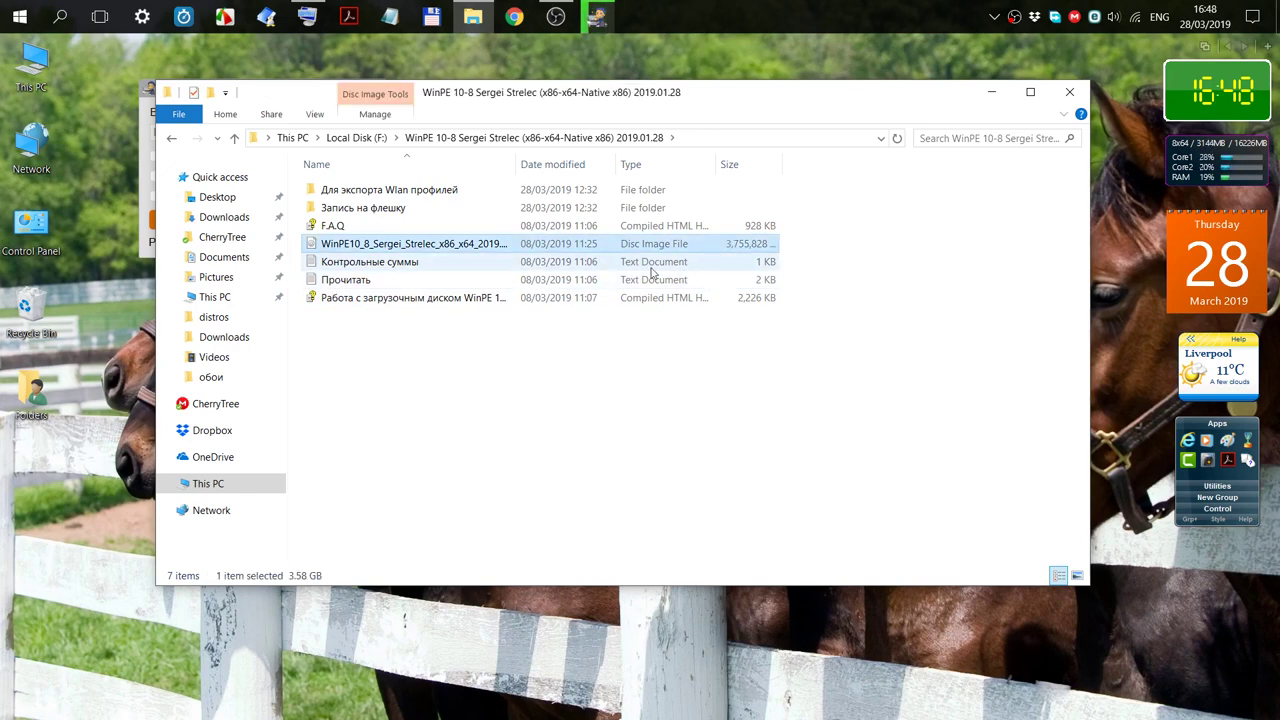
left_click(235, 140)
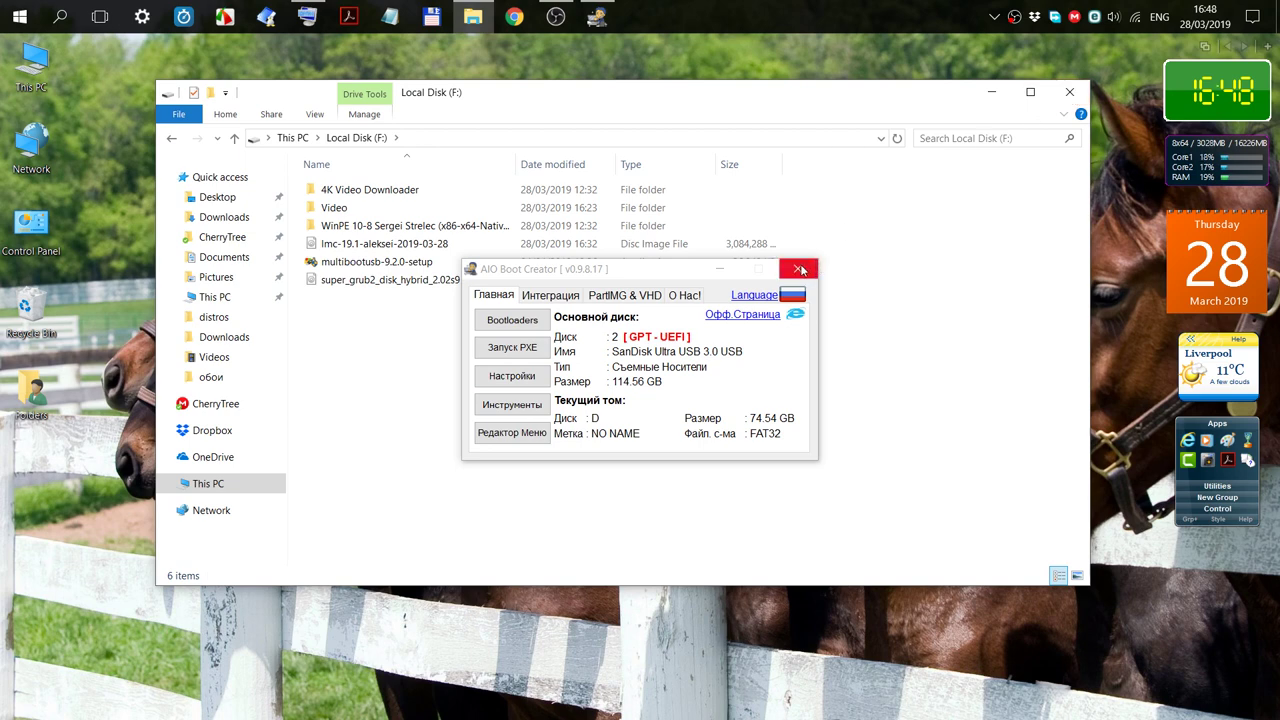
left_click(993, 94)
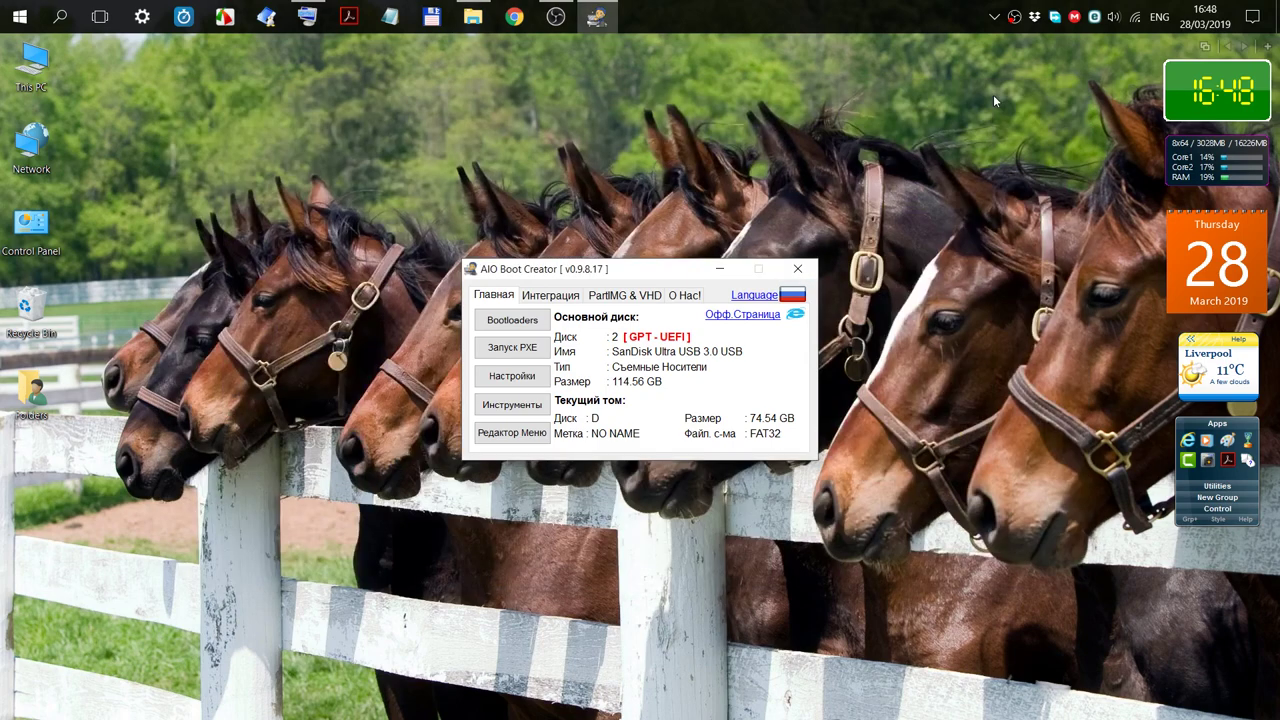
Move the AIO Boot Creator window higher on the desktop and try to open its menu editor.
left_click_drag(673, 276, 636, 160)
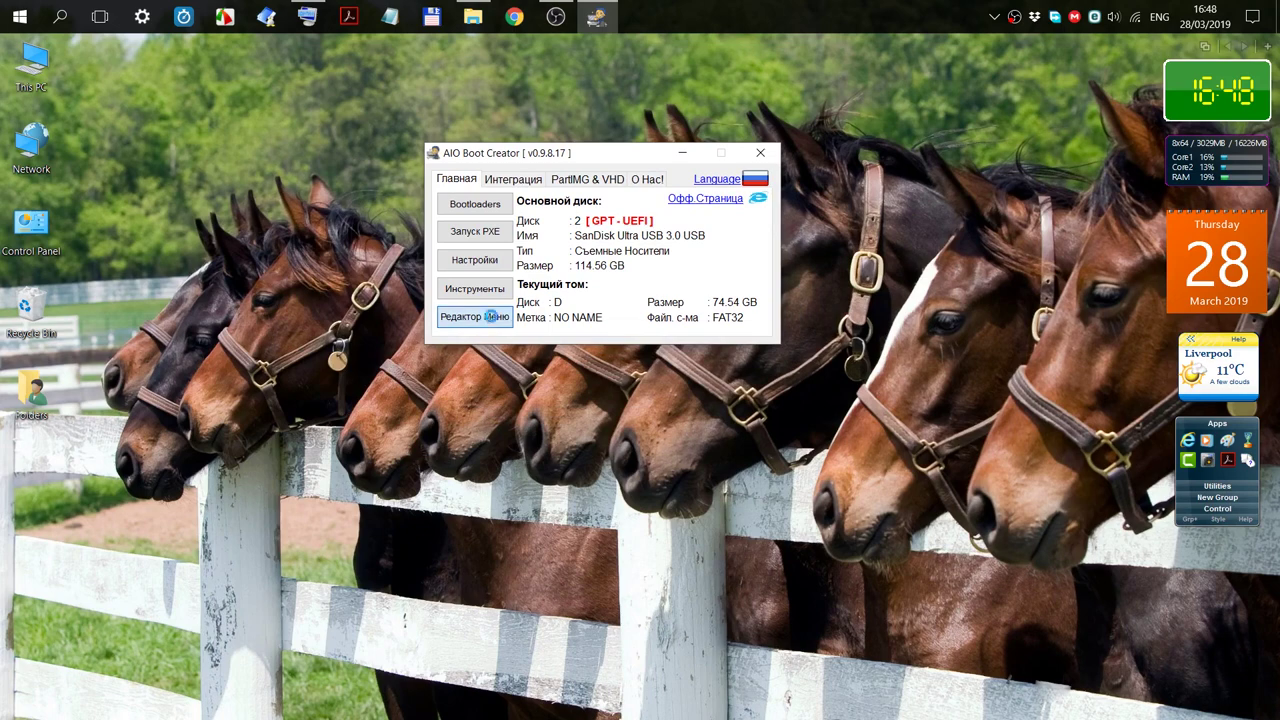
left_click(491, 316)
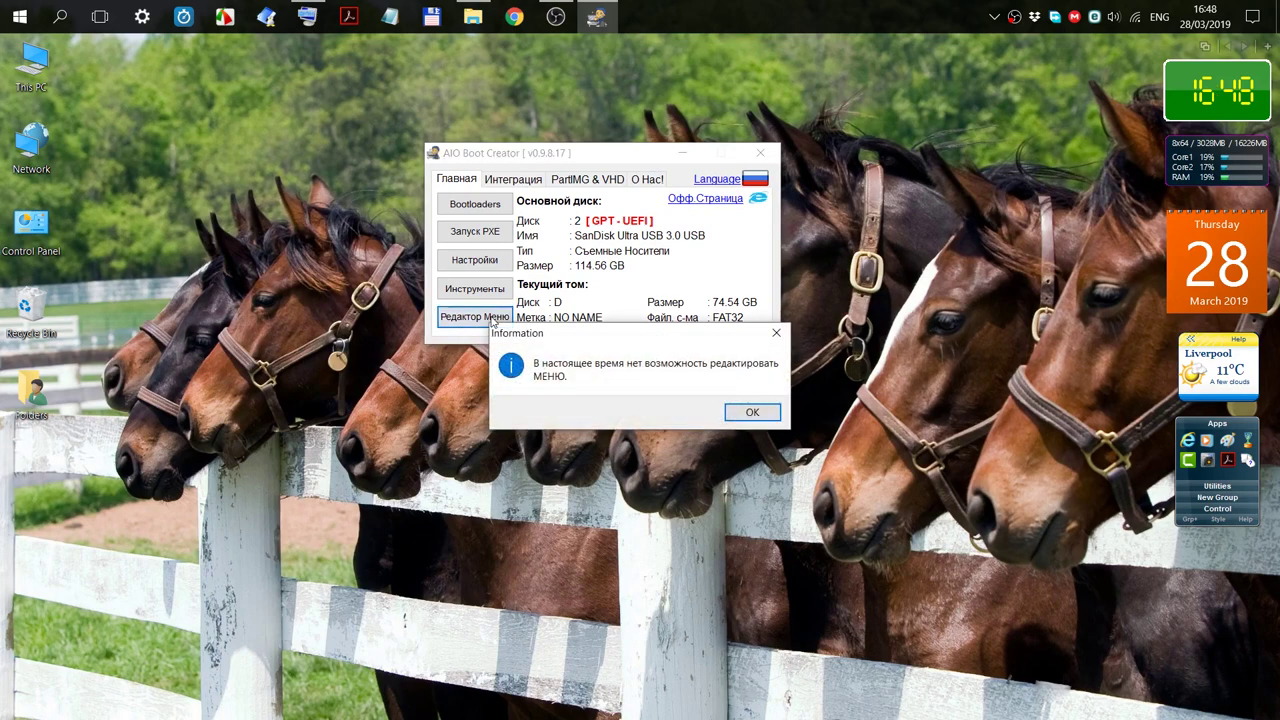
left_click(754, 412)
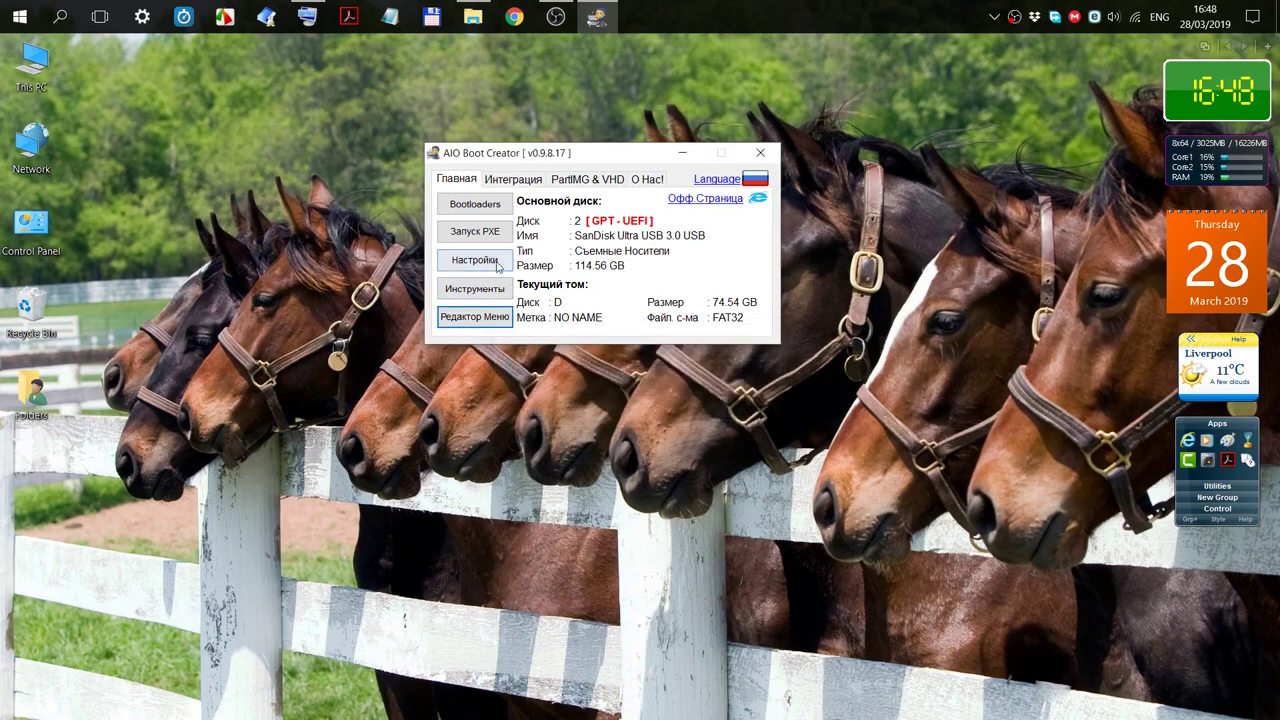
Look over the available AIO Boot tools, and set the Grub2 language to русский in the settings.
left_click(487, 292)
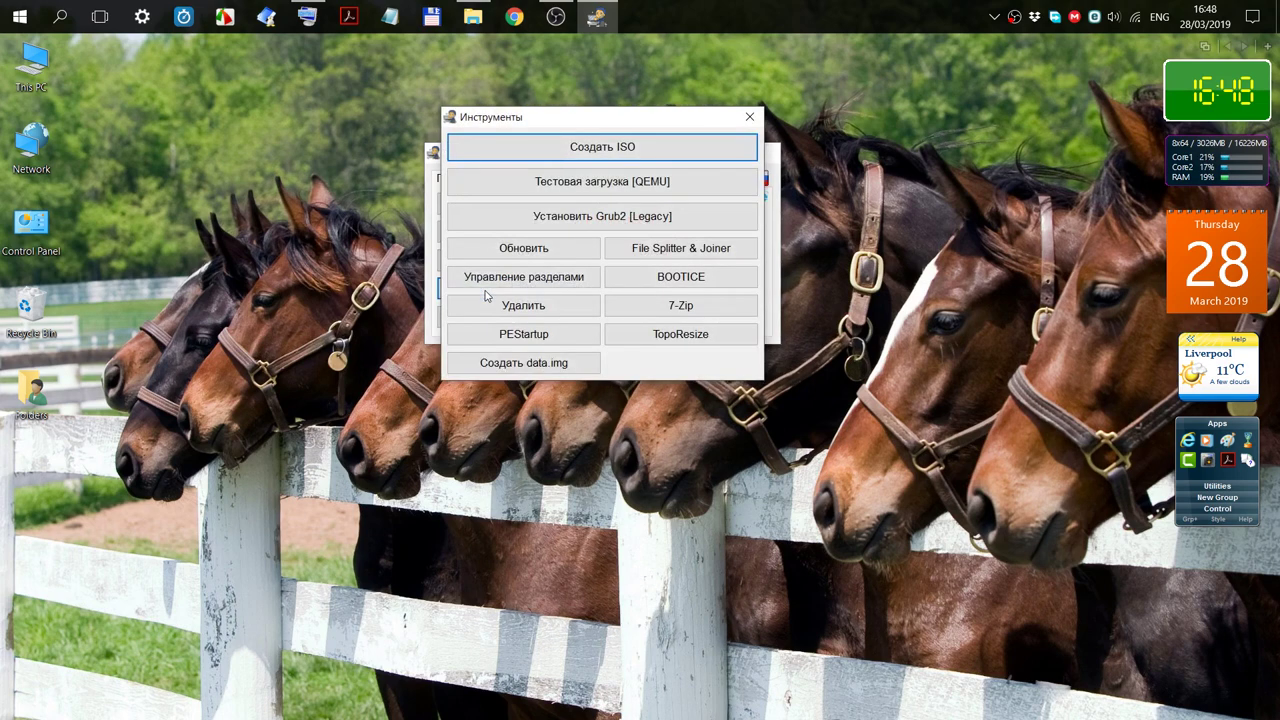
left_click(749, 118)
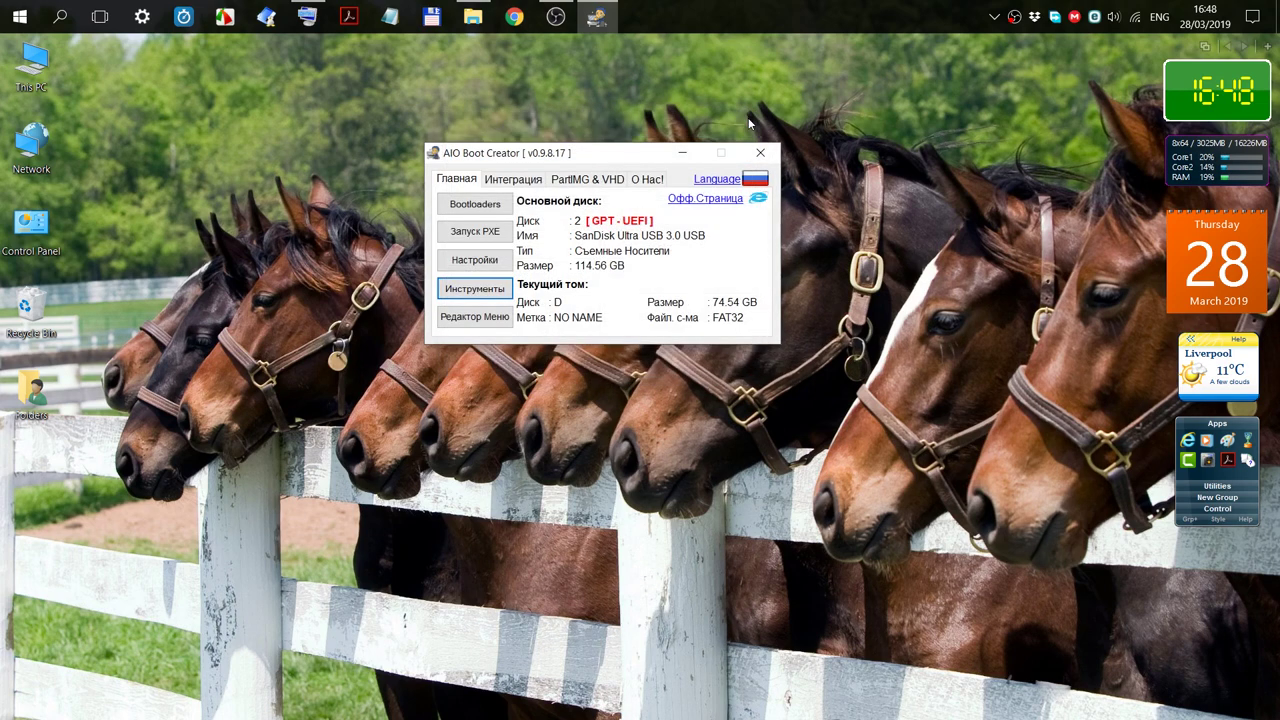
left_click(489, 265)
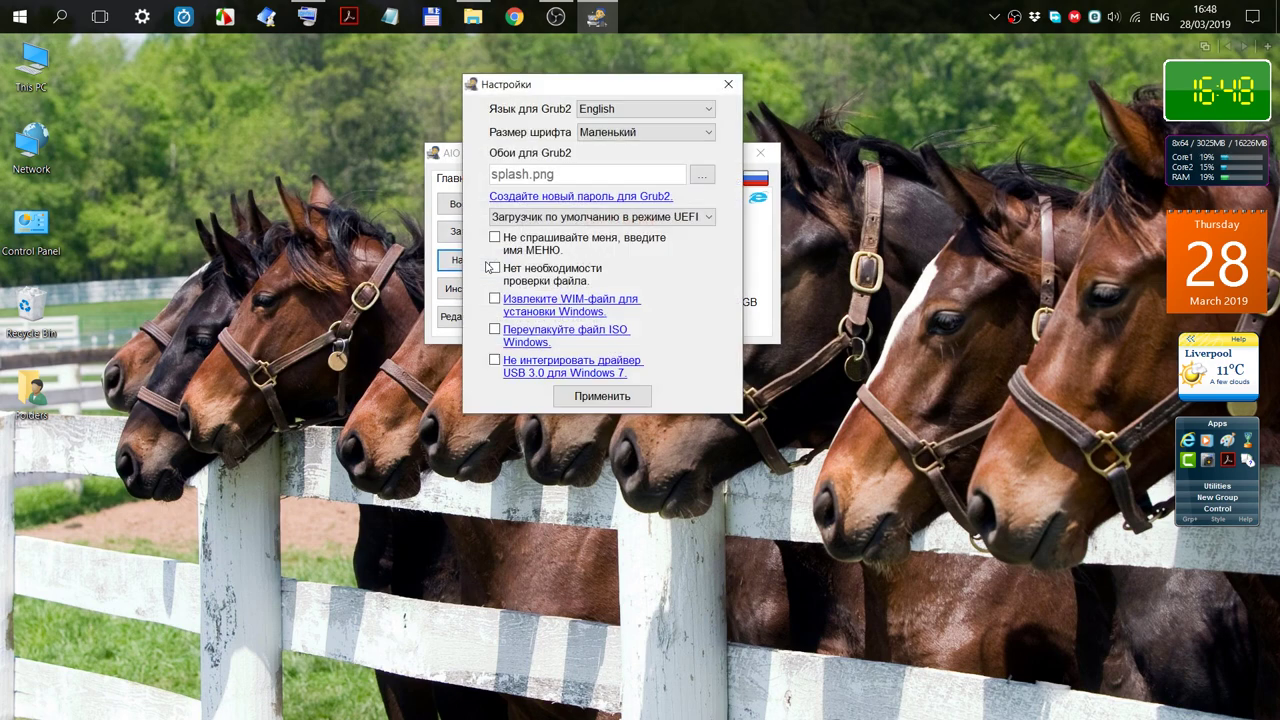
left_click(707, 110)
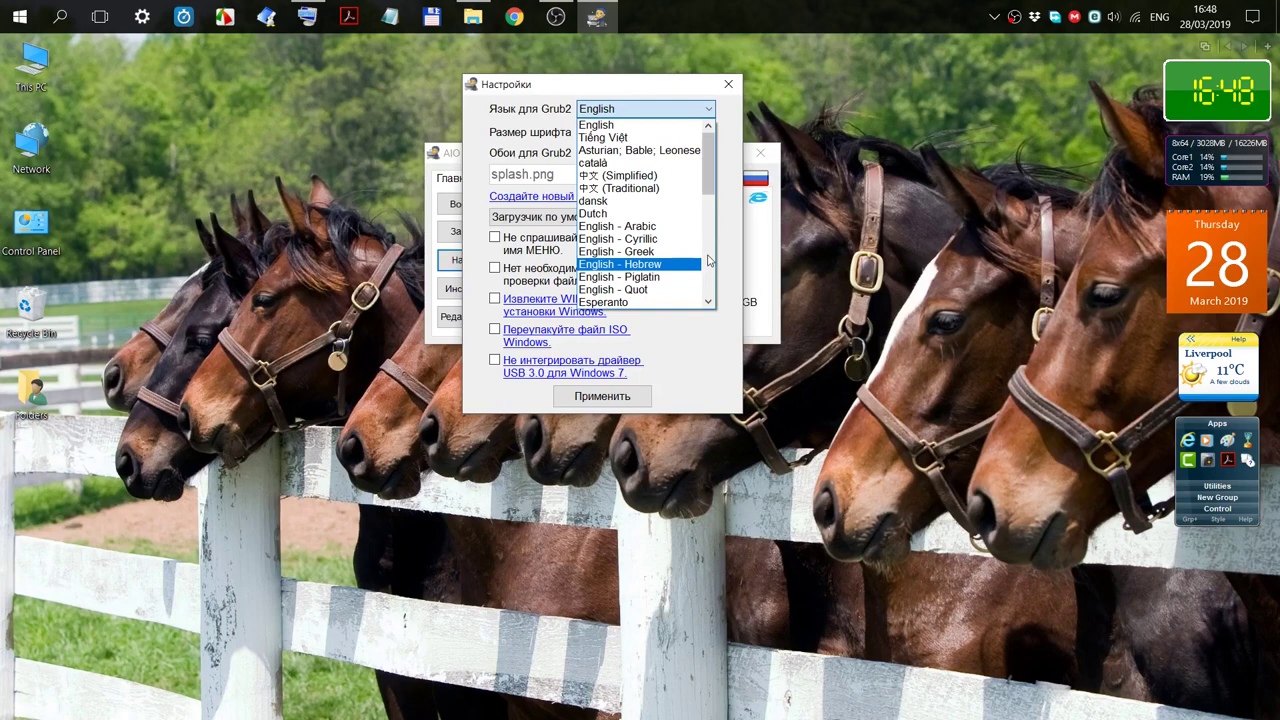
left_click(707, 260)
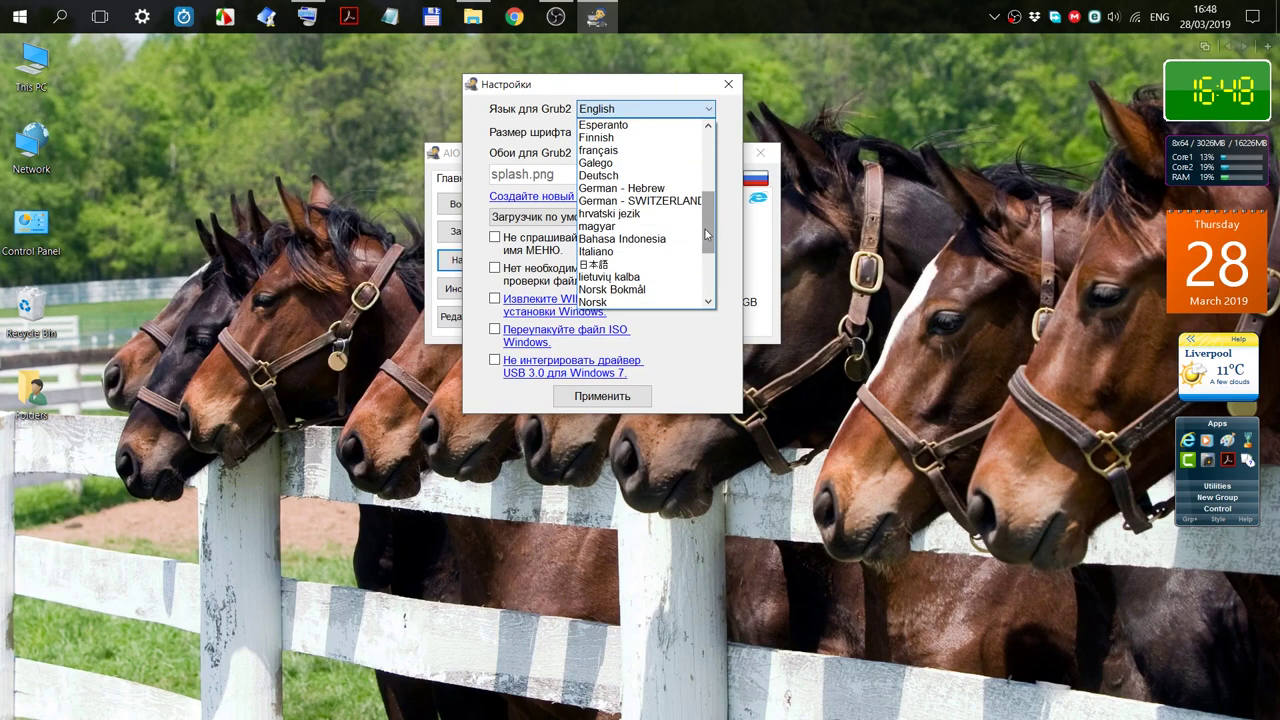
left_click_drag(705, 233, 706, 290)
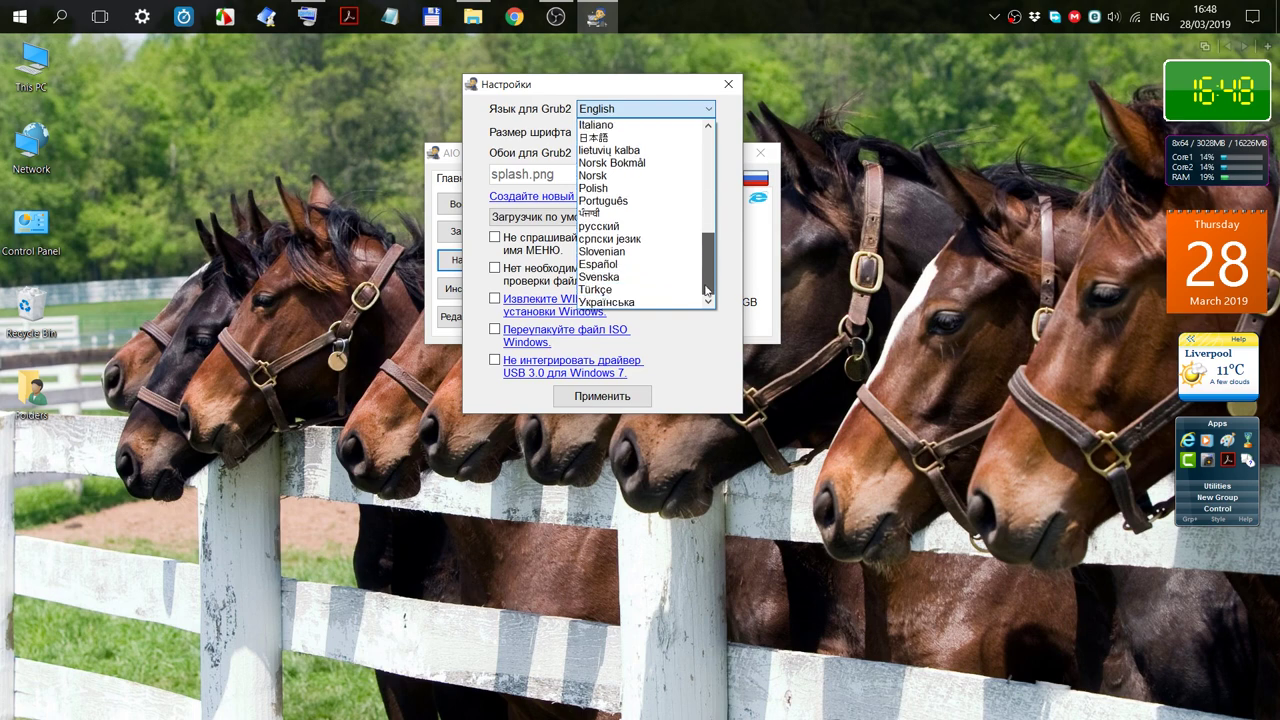
left_click(638, 228)
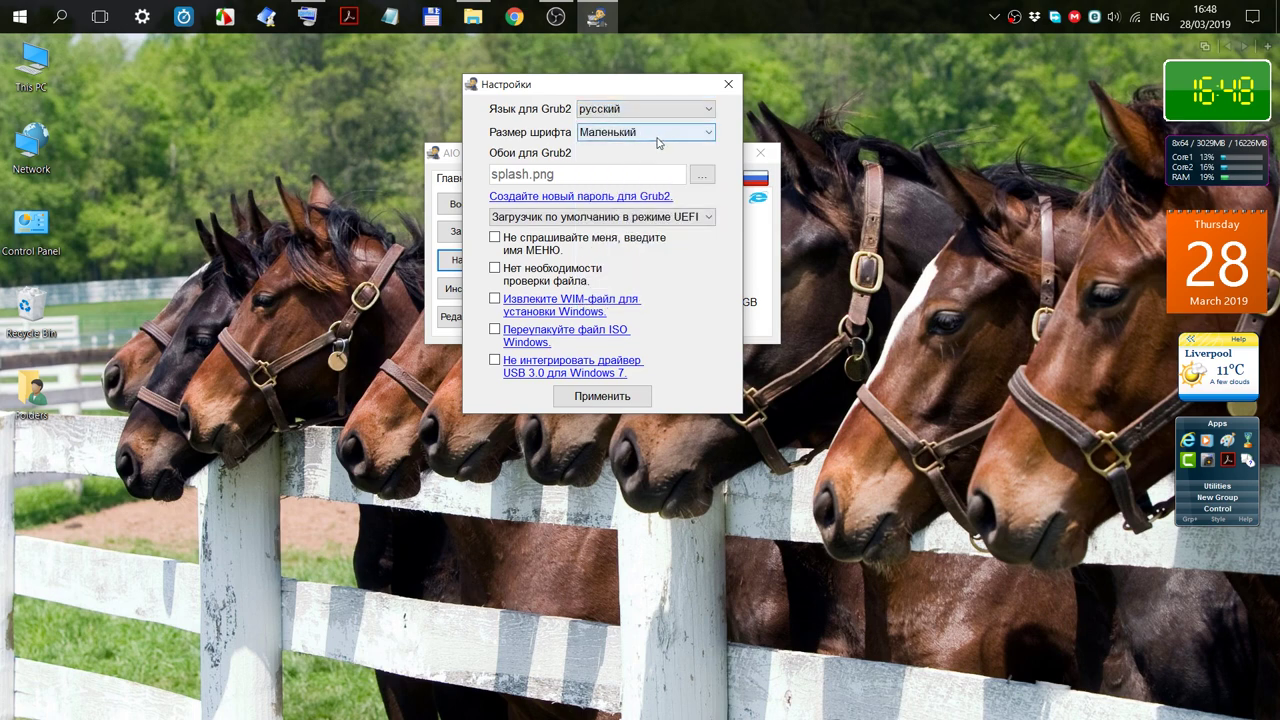
Set the Grub2 font size to Большой and apply the settings.
left_click(656, 134)
left_click(657, 162)
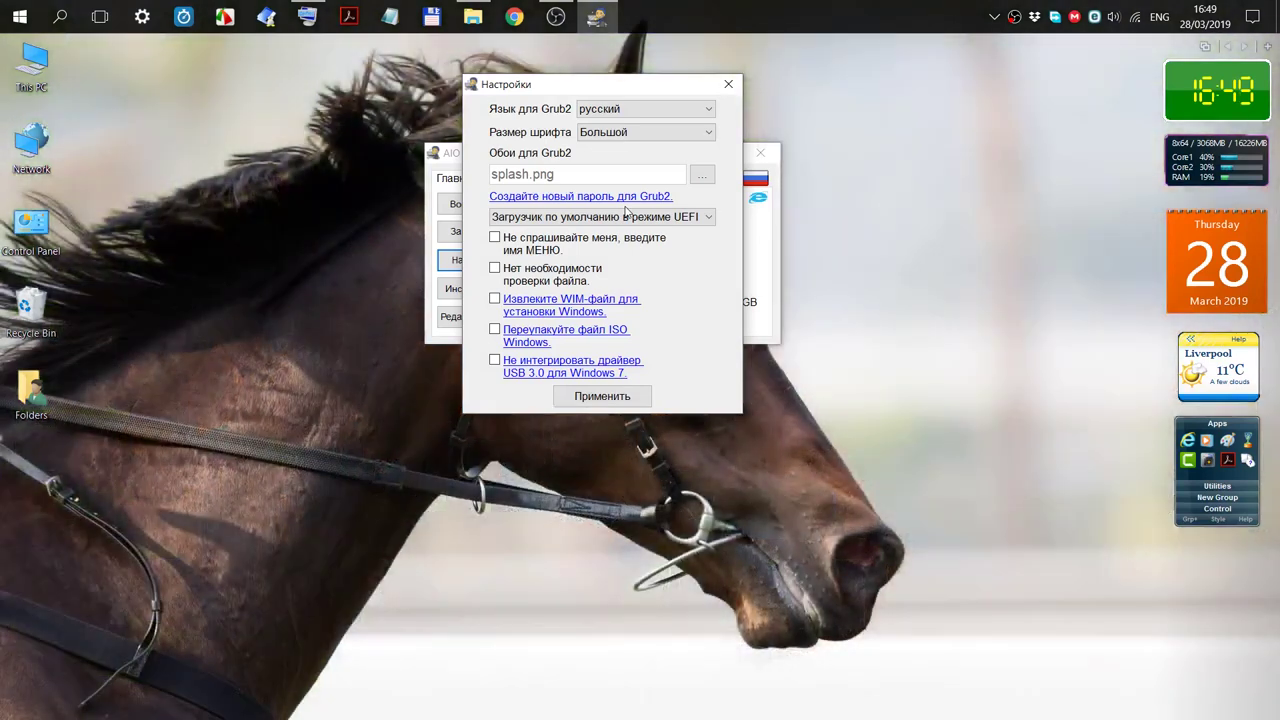
left_click(597, 398)
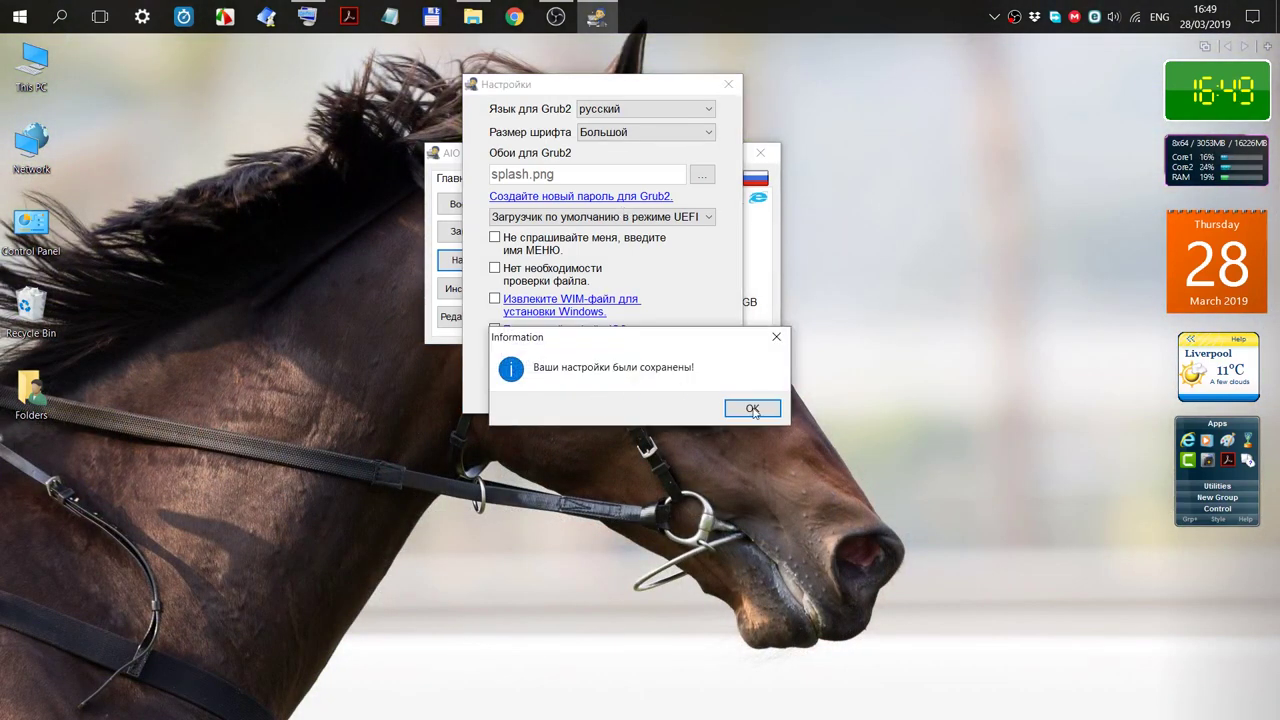
left_click(750, 410)
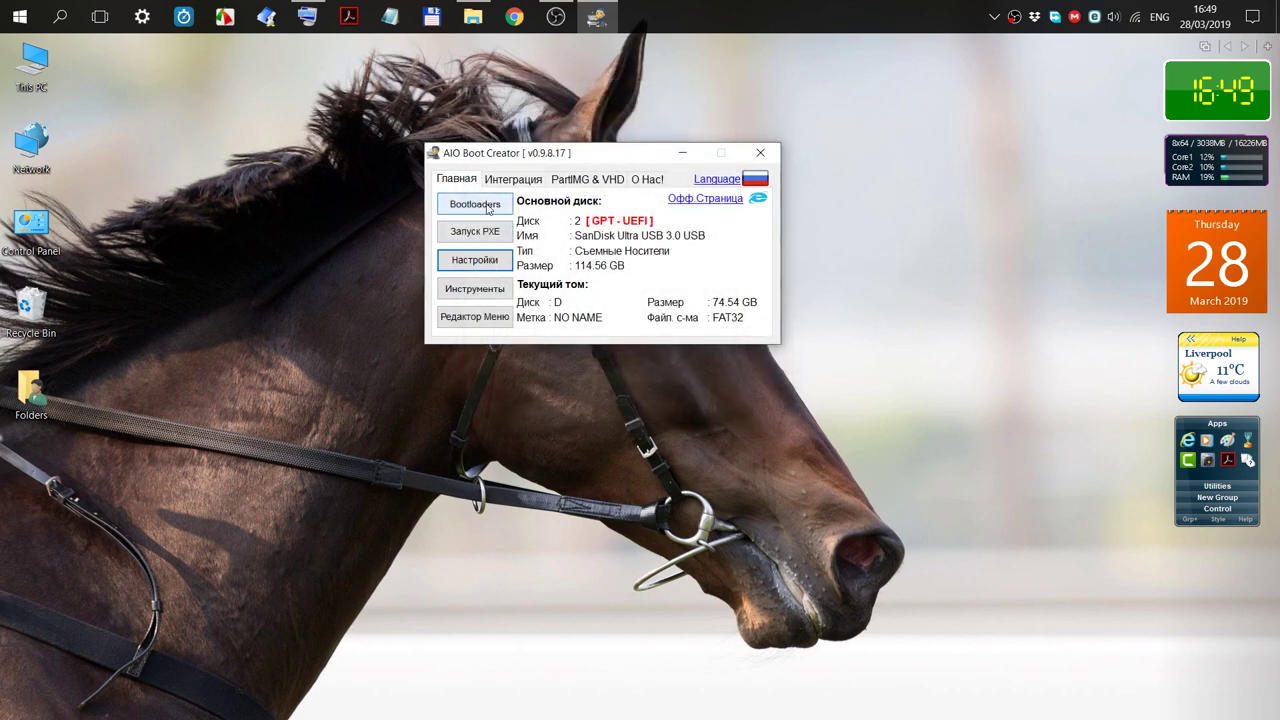
Try to install the Grub2 bootloader on the flash drive.
left_click(488, 205)
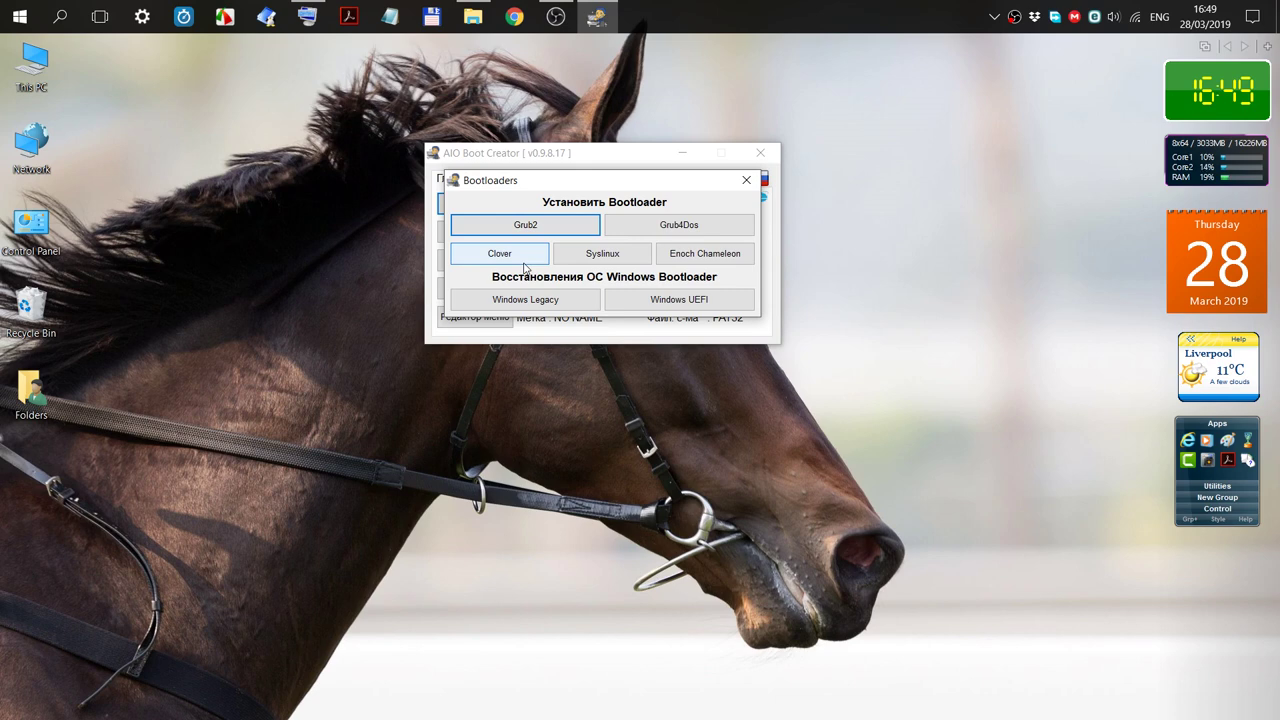
left_click(527, 228)
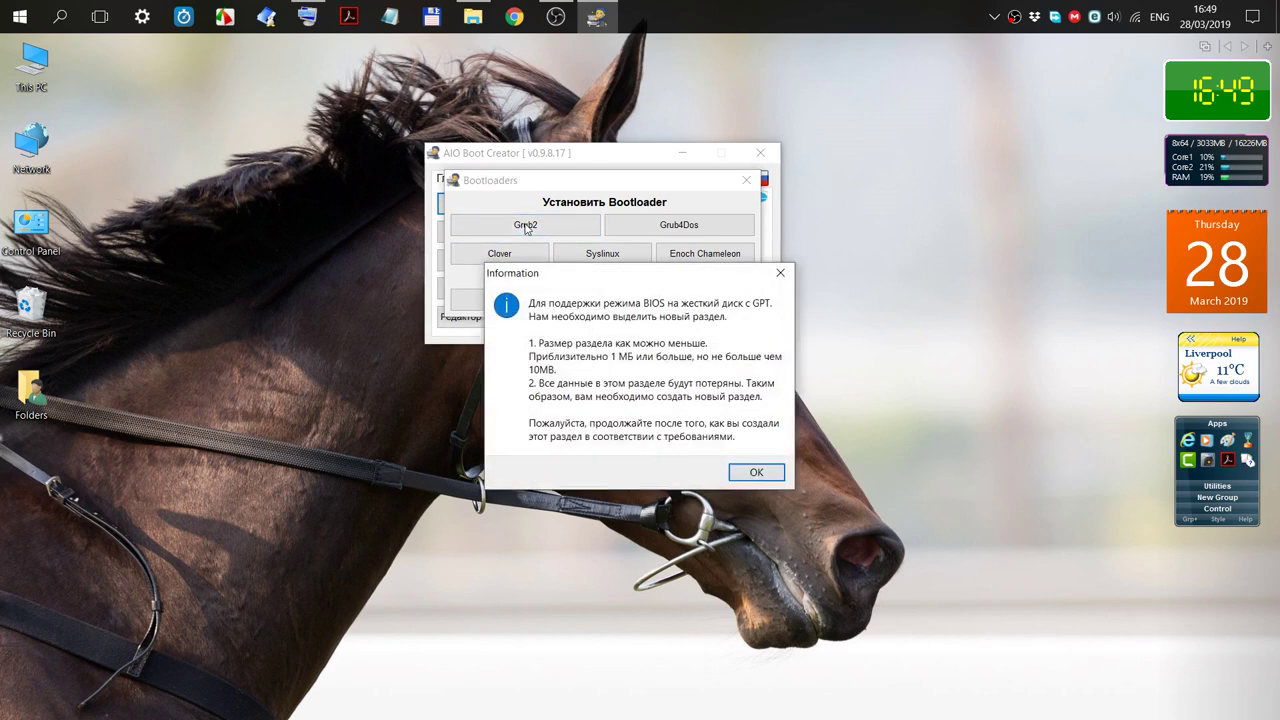
left_click(760, 471)
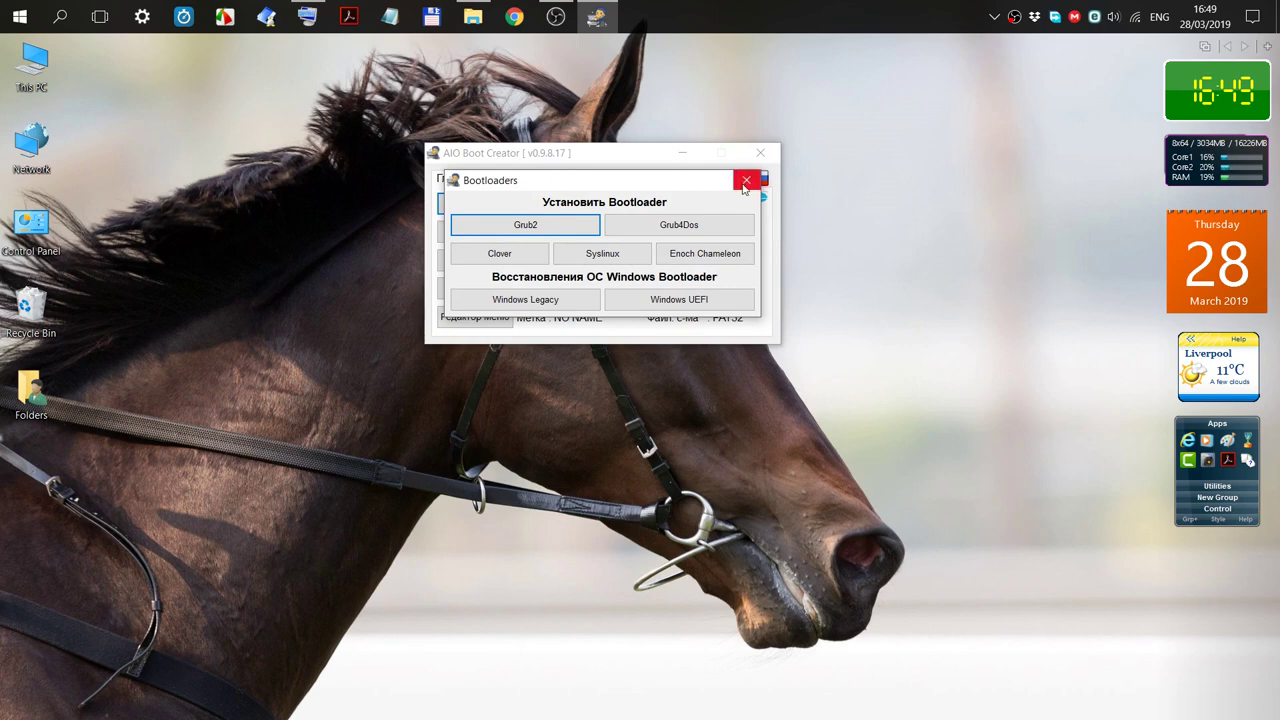
Restore the Windows UEFI bootloader for the C:\ Windows 10 Pro partition and close the Bootloaders window.
left_click(685, 303)
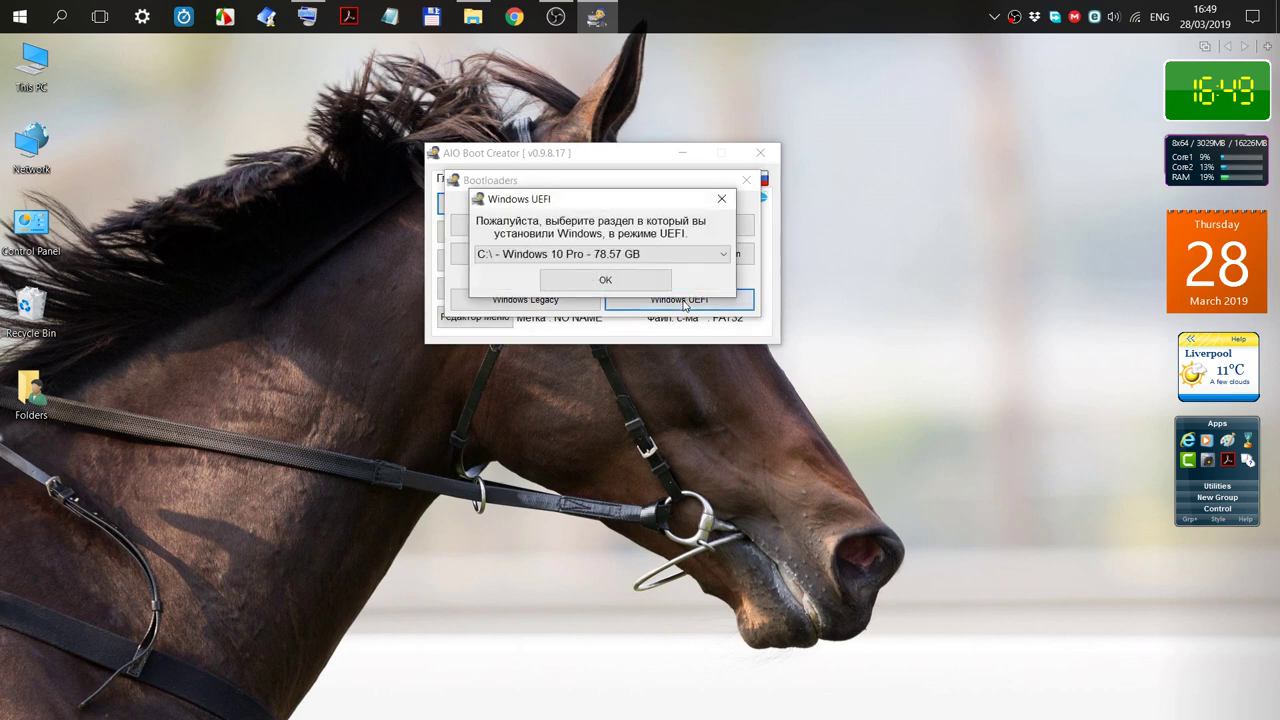
left_click(638, 289)
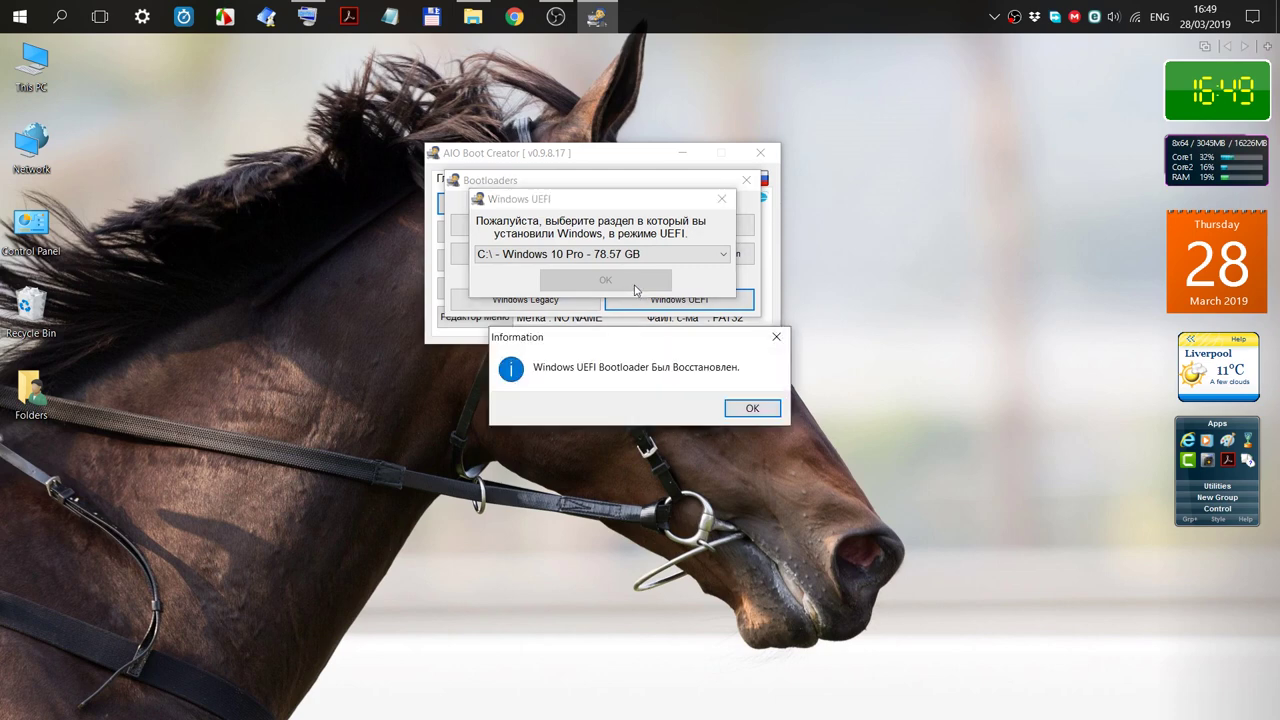
left_click(756, 408)
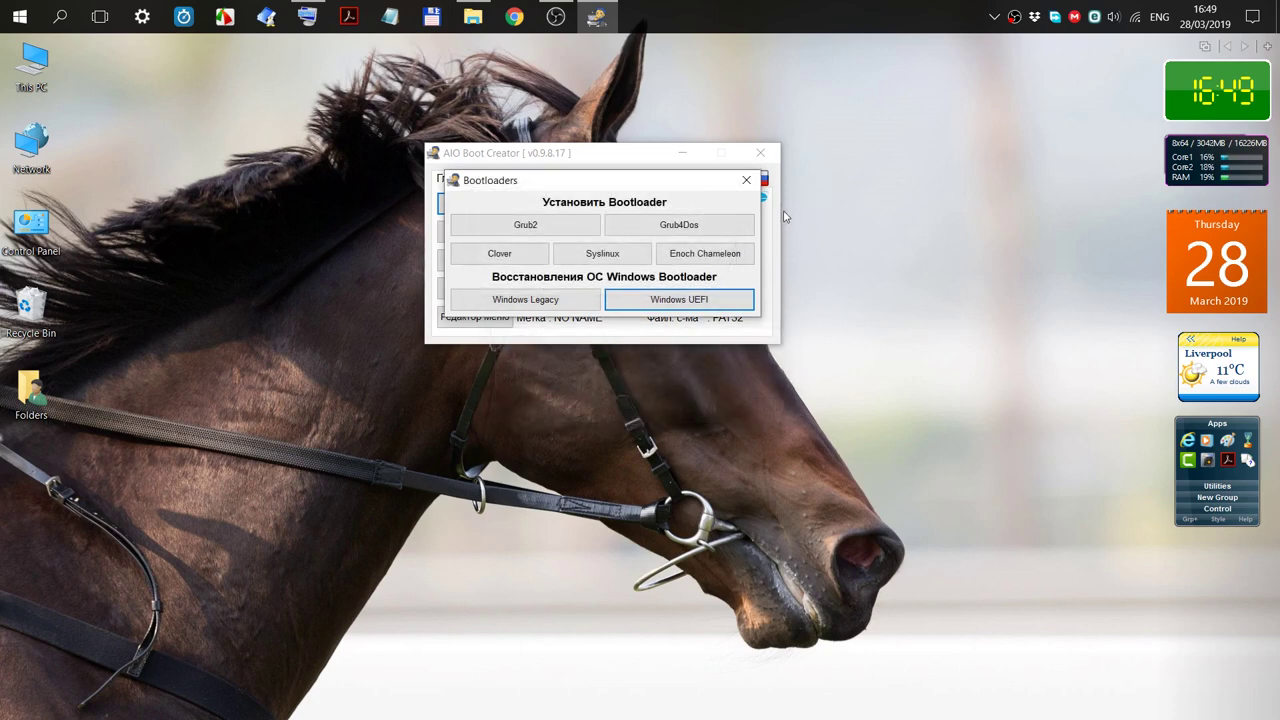
left_click(746, 181)
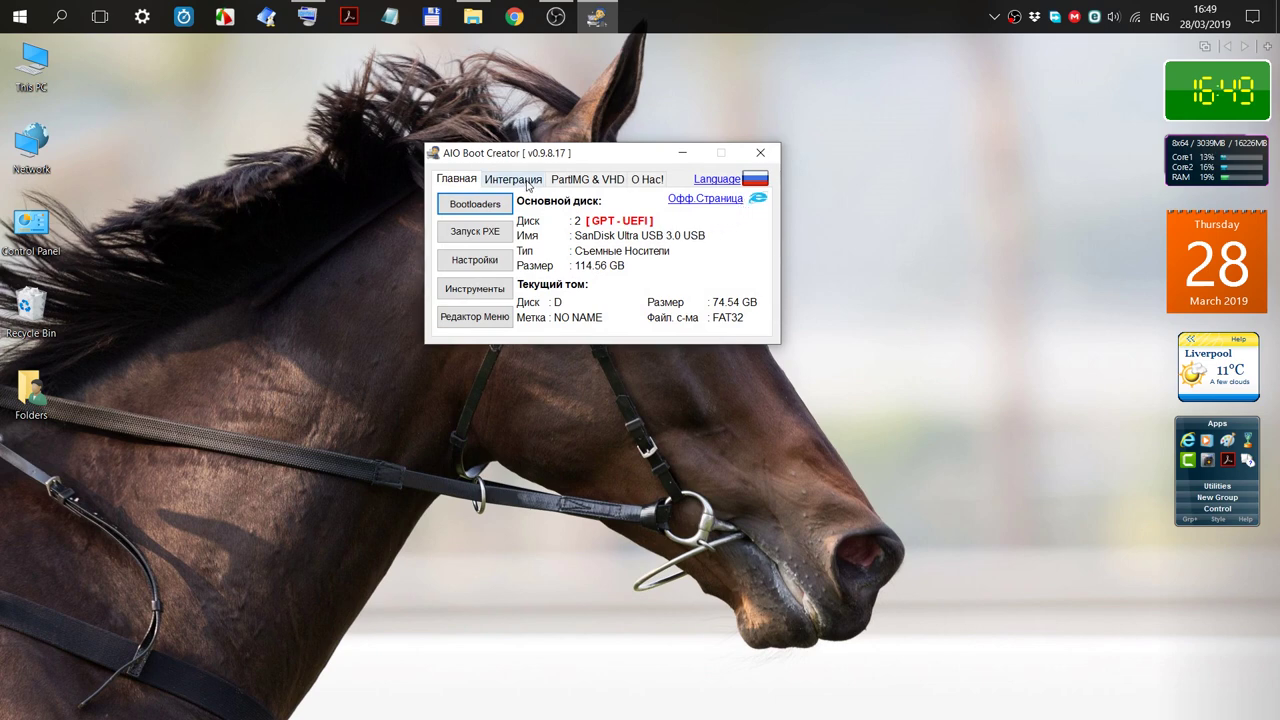
Choose Sergei Strelec from the special packages as the package to integrate.
left_click(528, 182)
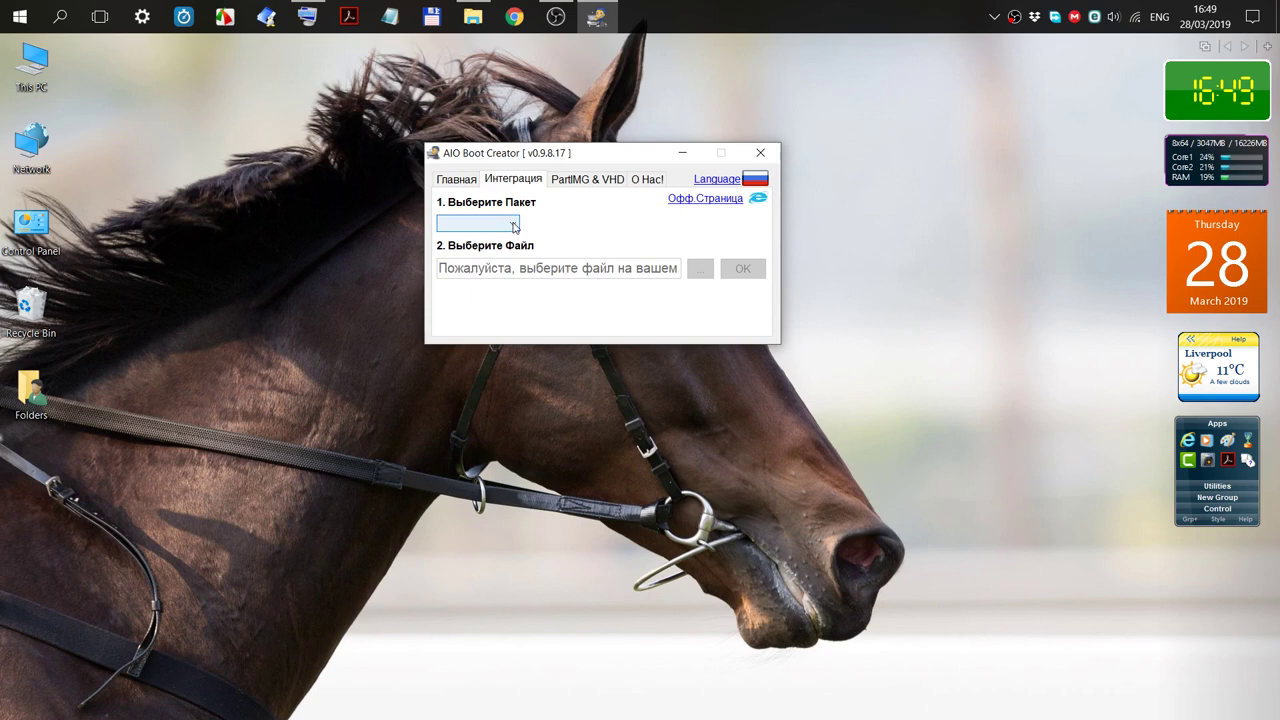
left_click(514, 227)
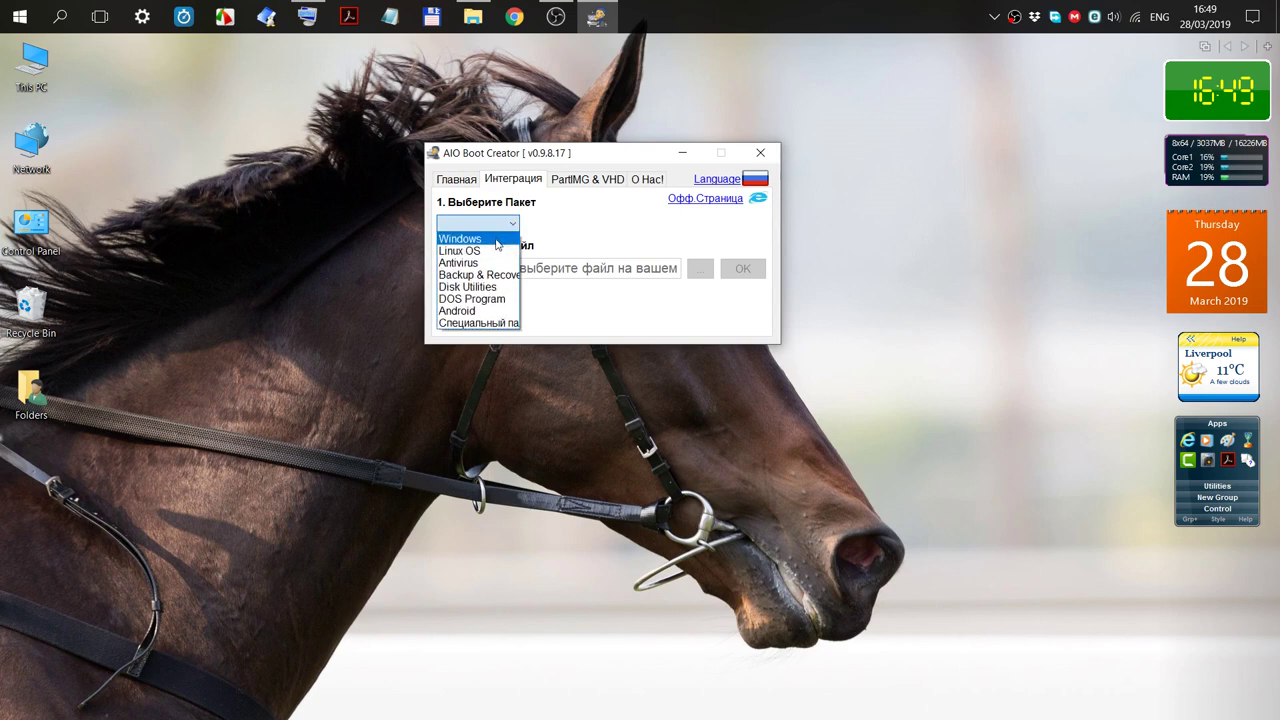
left_click(497, 243)
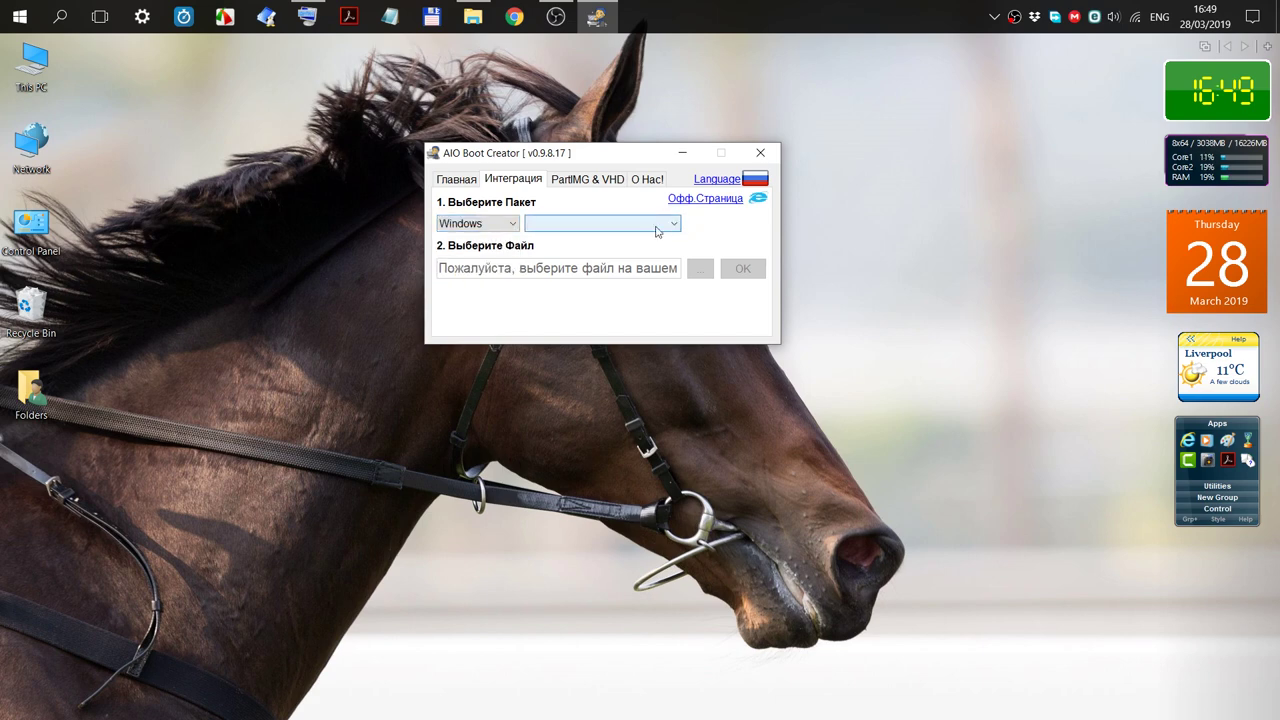
left_click(515, 225)
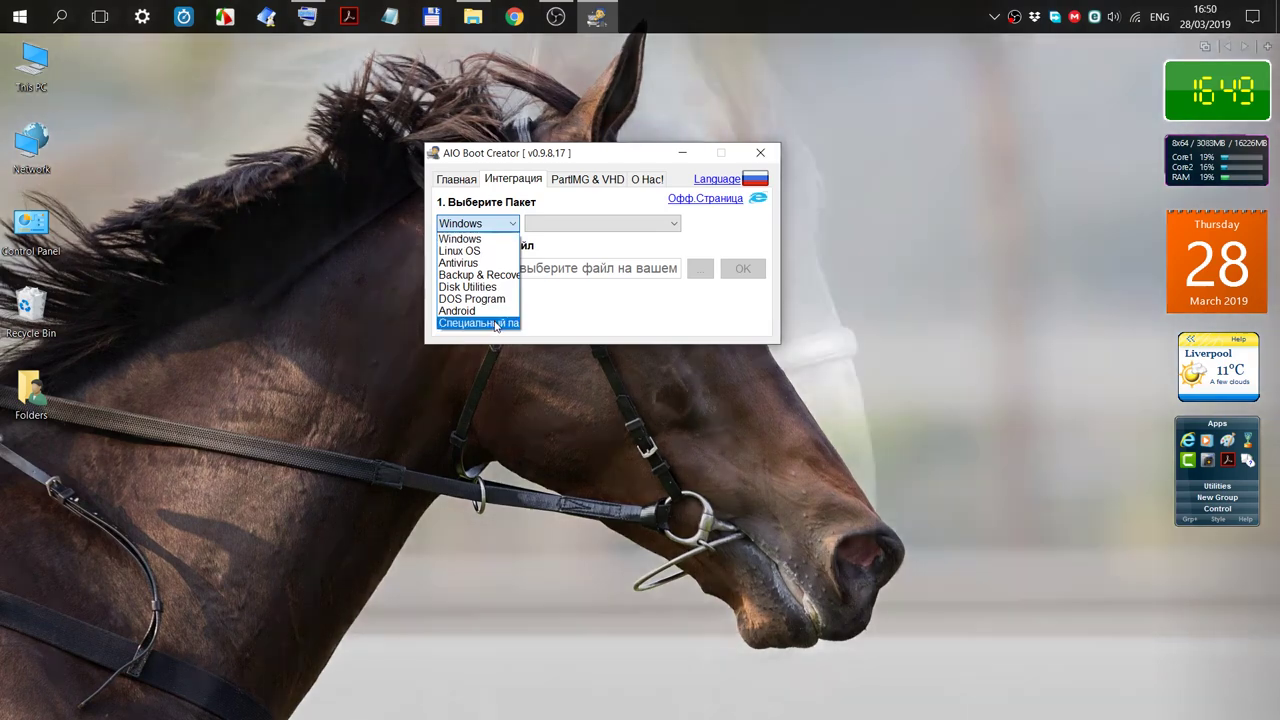
left_click(497, 325)
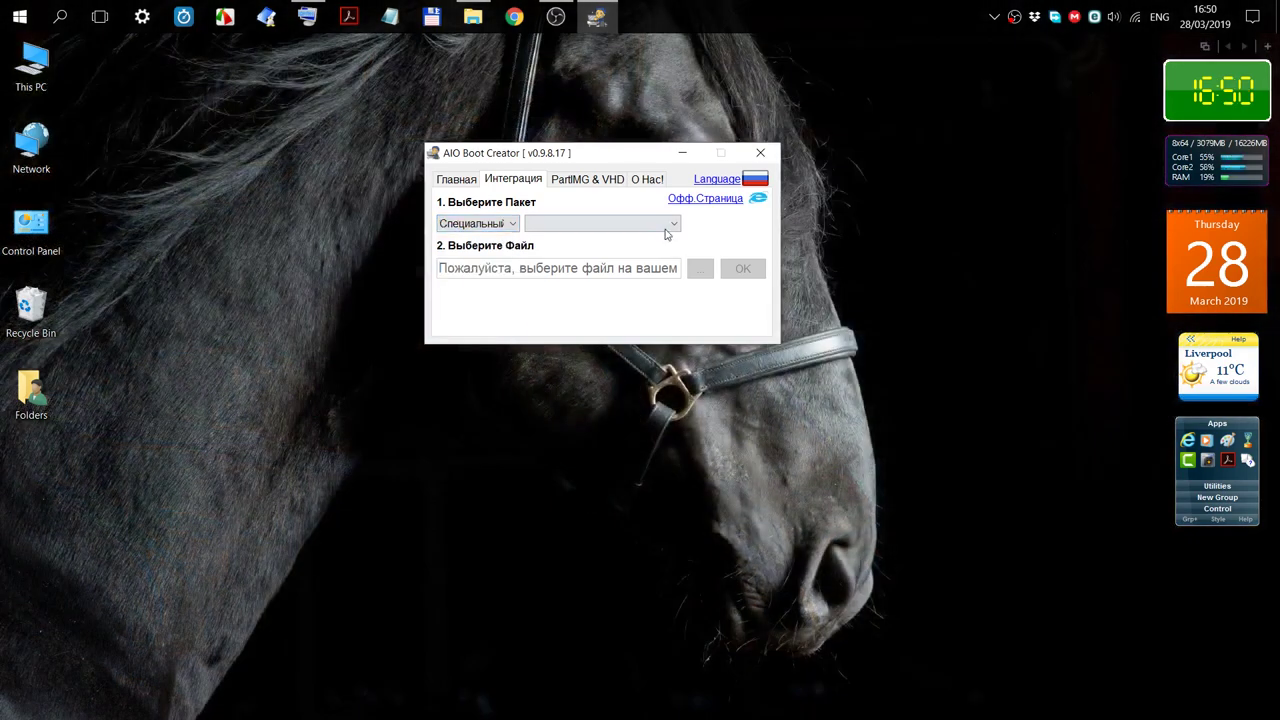
left_click(675, 228)
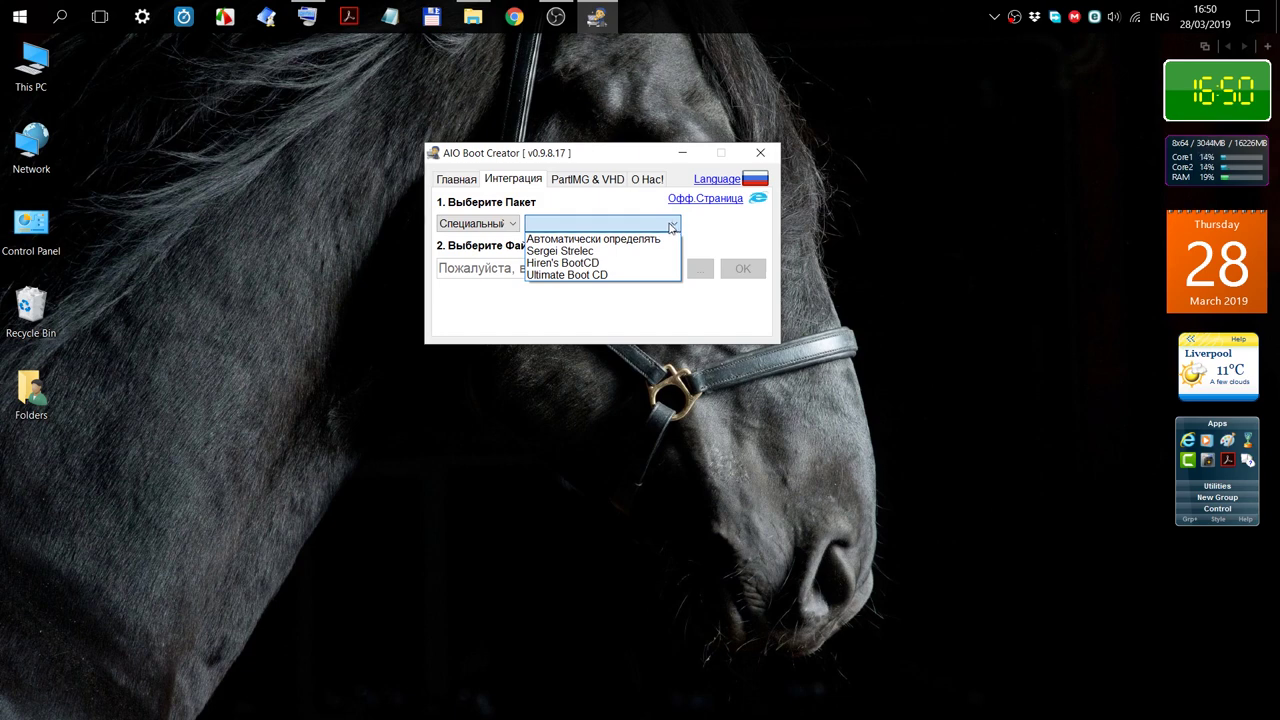
left_click(630, 251)
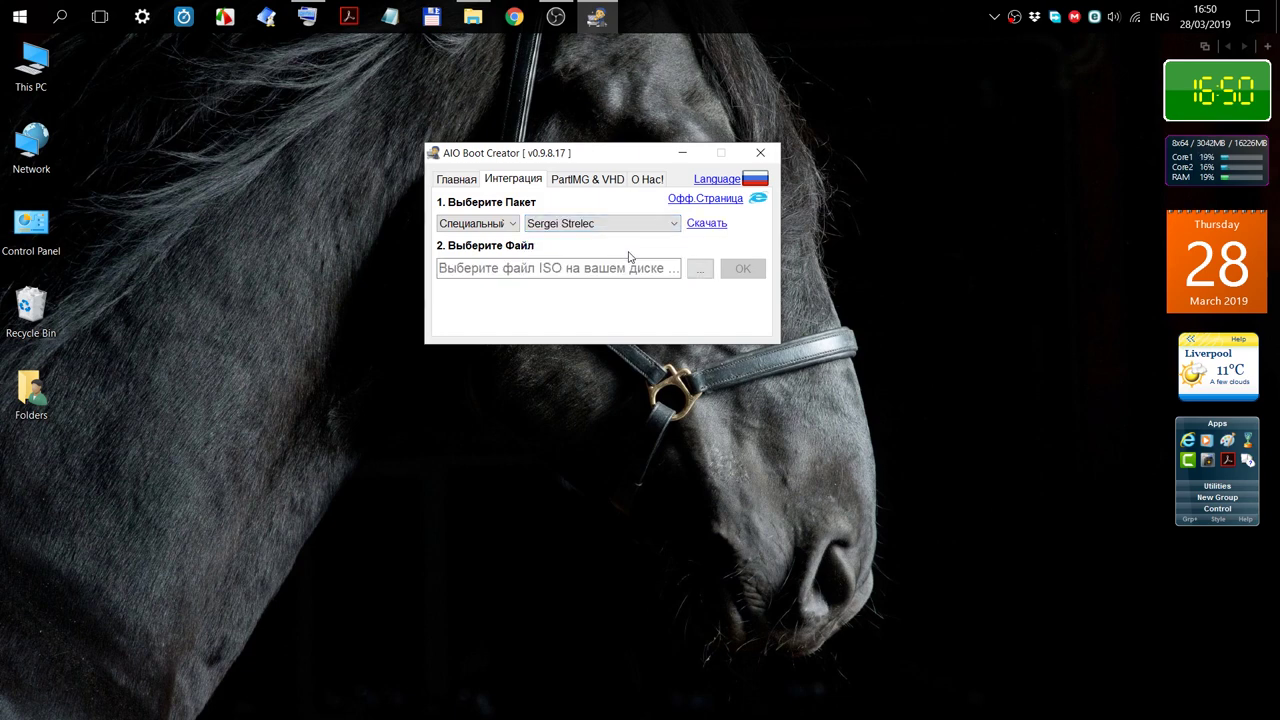
Select the ISO WinPE10_8_Sergei_Strelec_x86_x64_2019.01.28_Russian from the WinPE 10-8 folder on Local Disk (F:) as the source file.
left_click(700, 268)
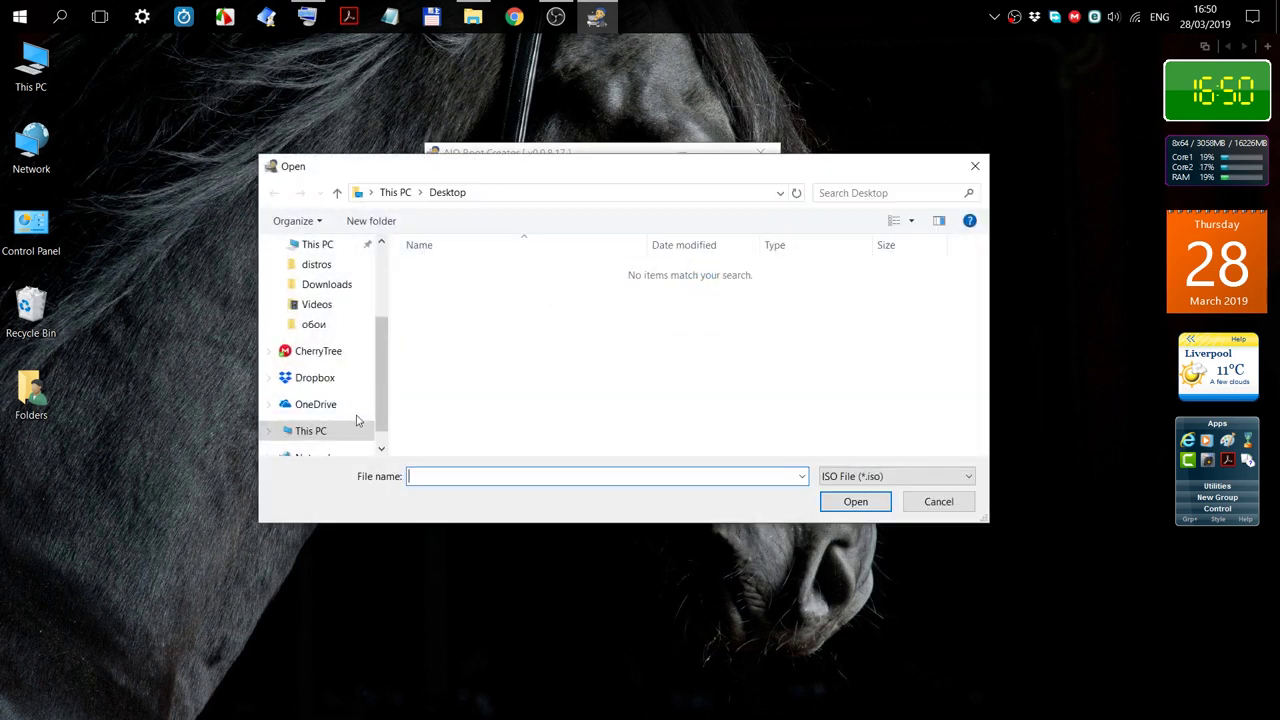
left_click(336, 433)
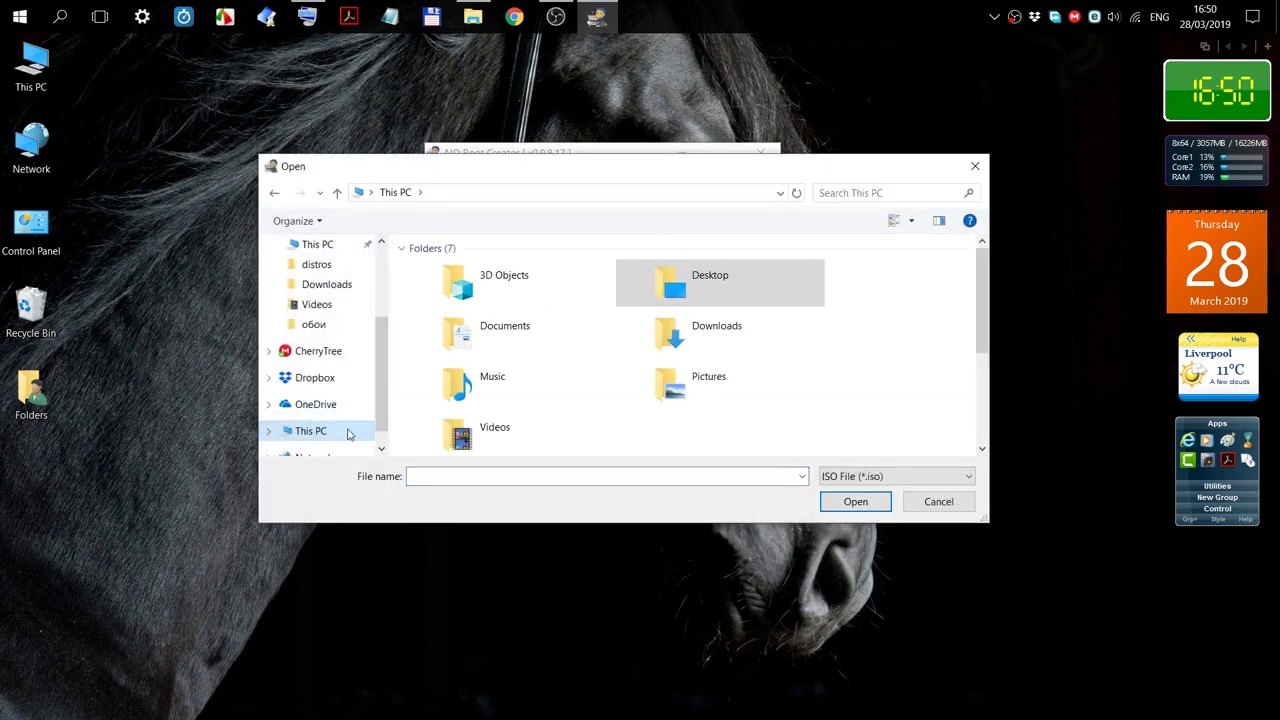
scroll(567, 395, "down", 3)
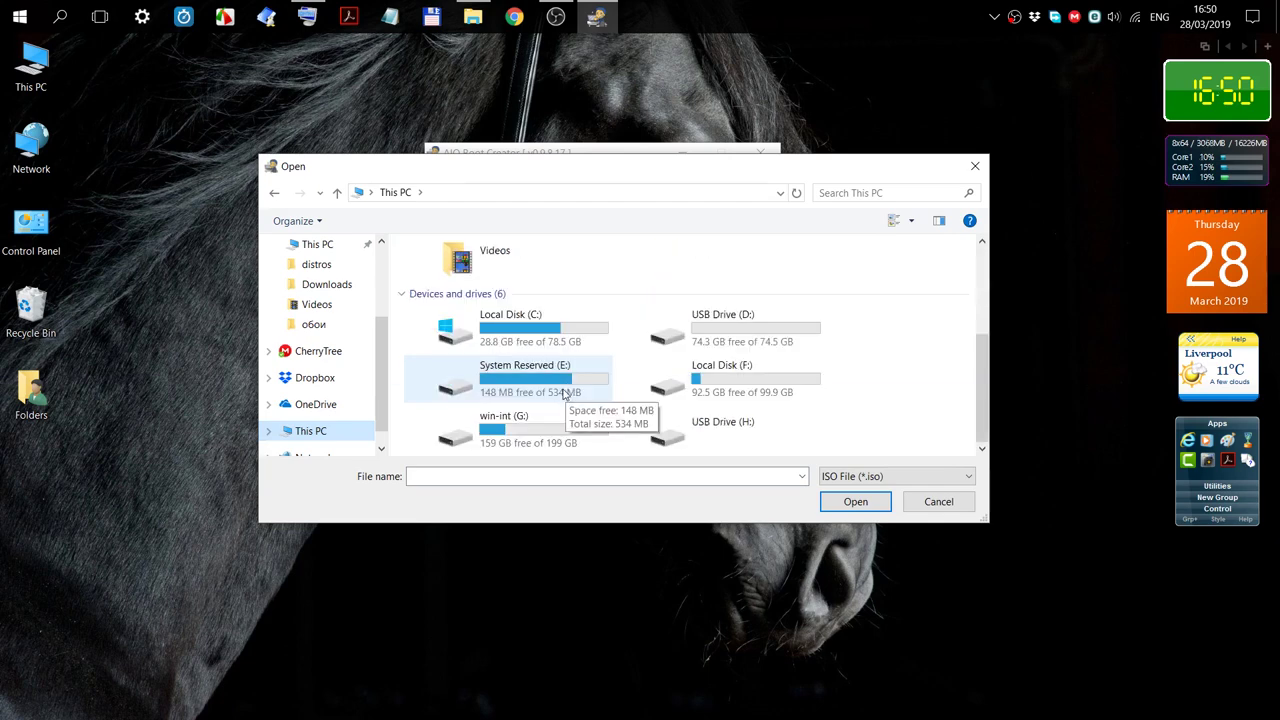
left_click(687, 390)
double_click(687, 390)
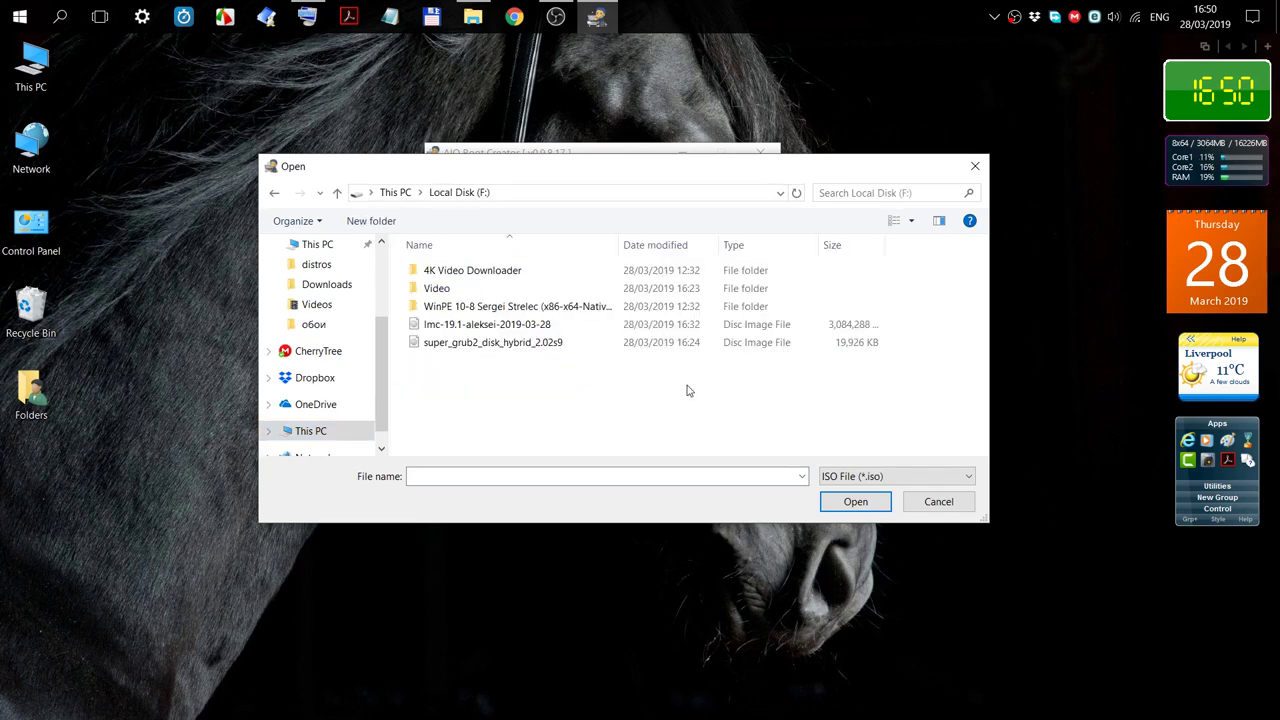
left_click(507, 307)
double_click(507, 307)
left_click(503, 311)
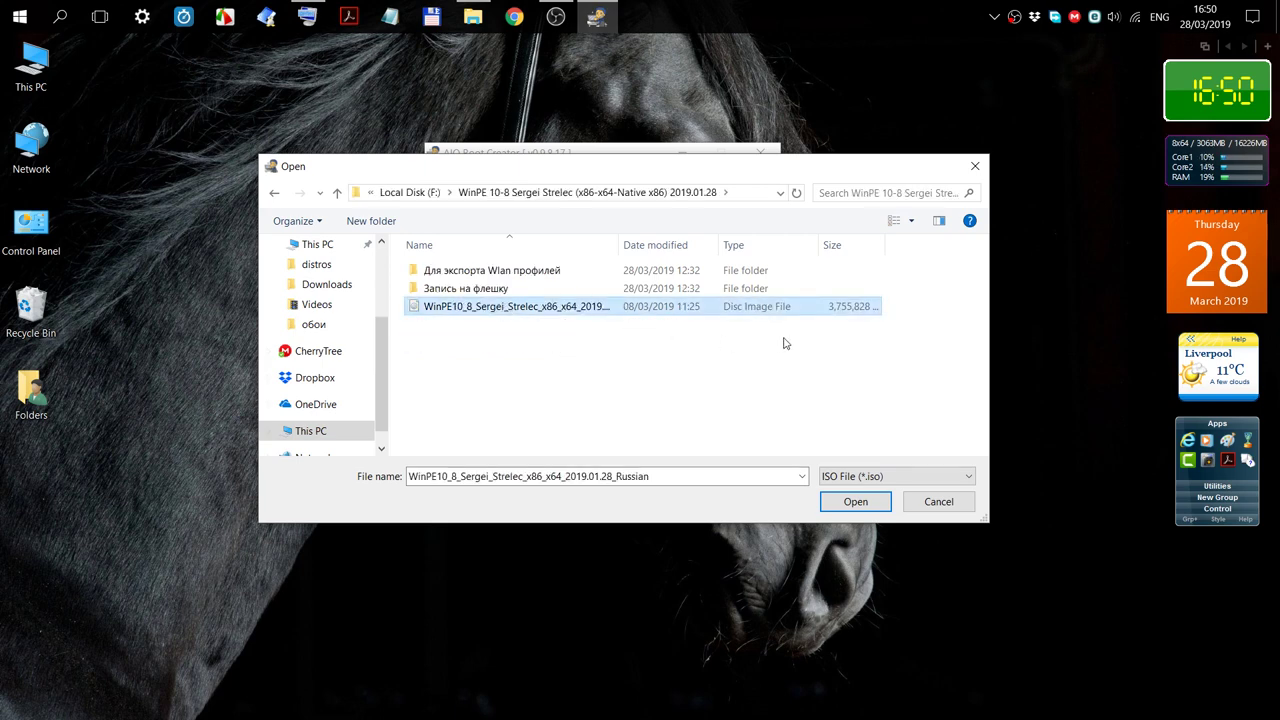
left_click(862, 500)
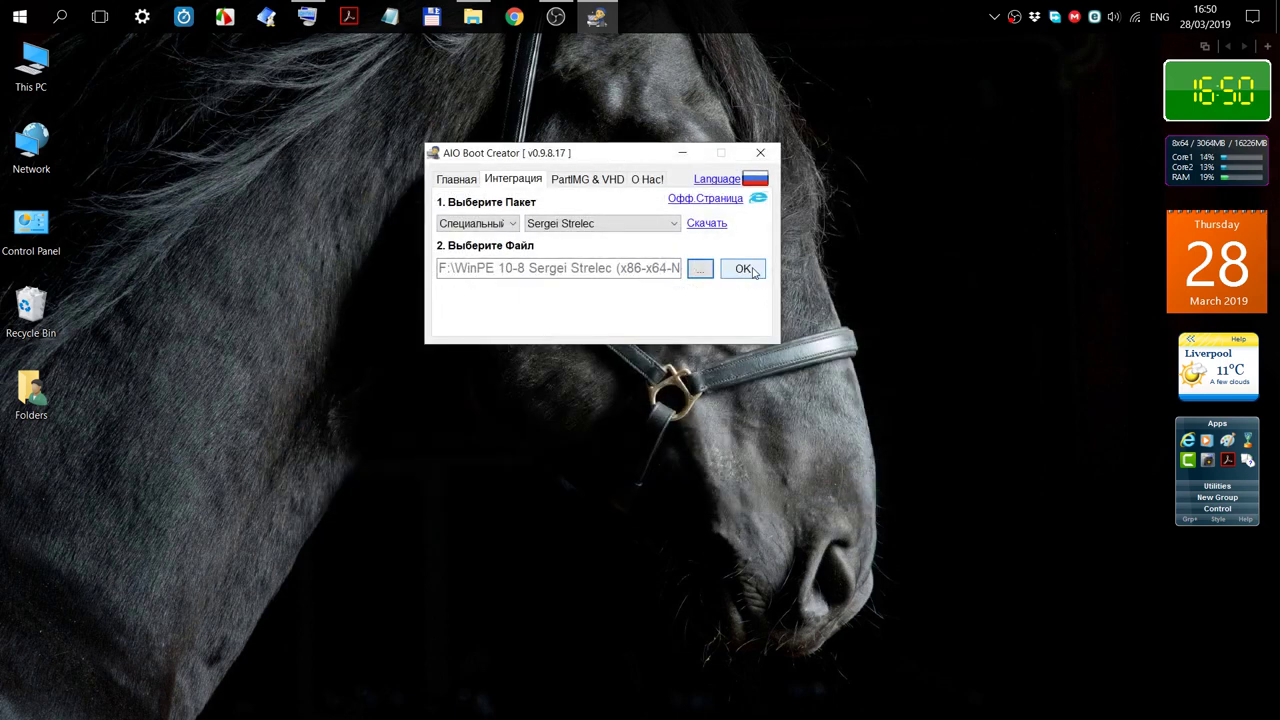
Integrate the selected Sergei Strelec ISO into the AIO Boot drive and close the completion notice.
left_click(744, 269)
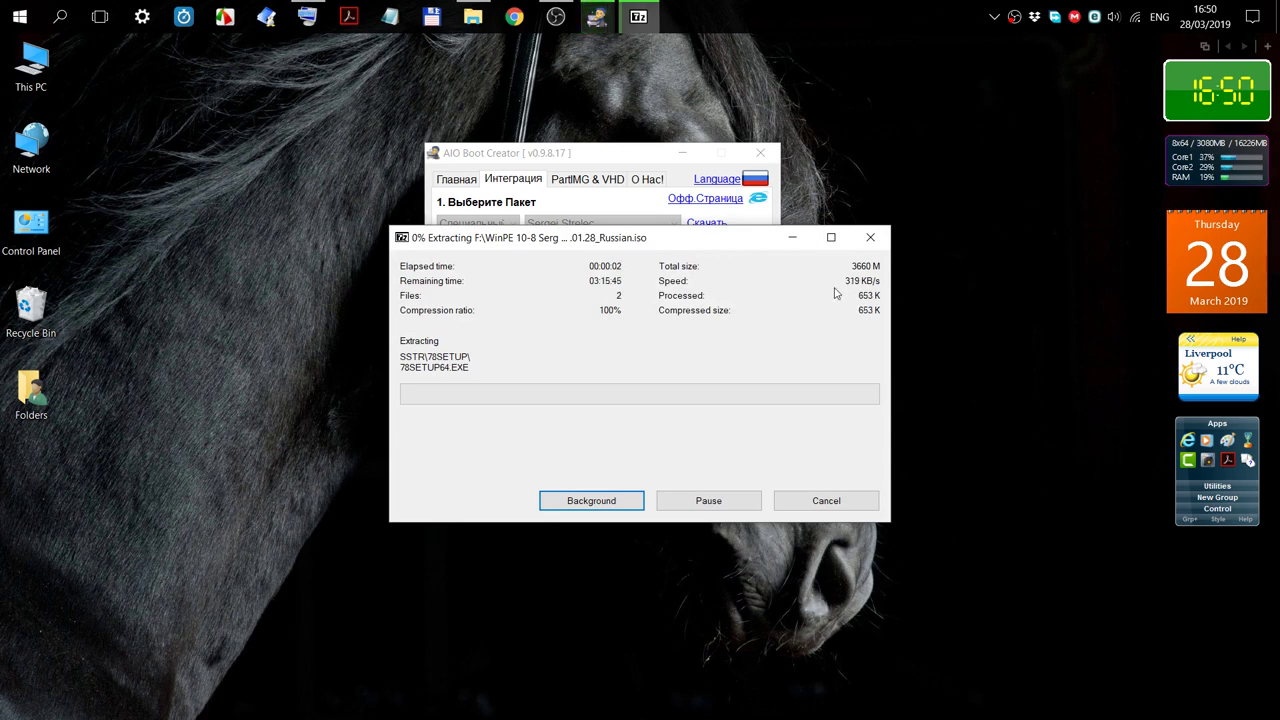
right_click(1016, 18)
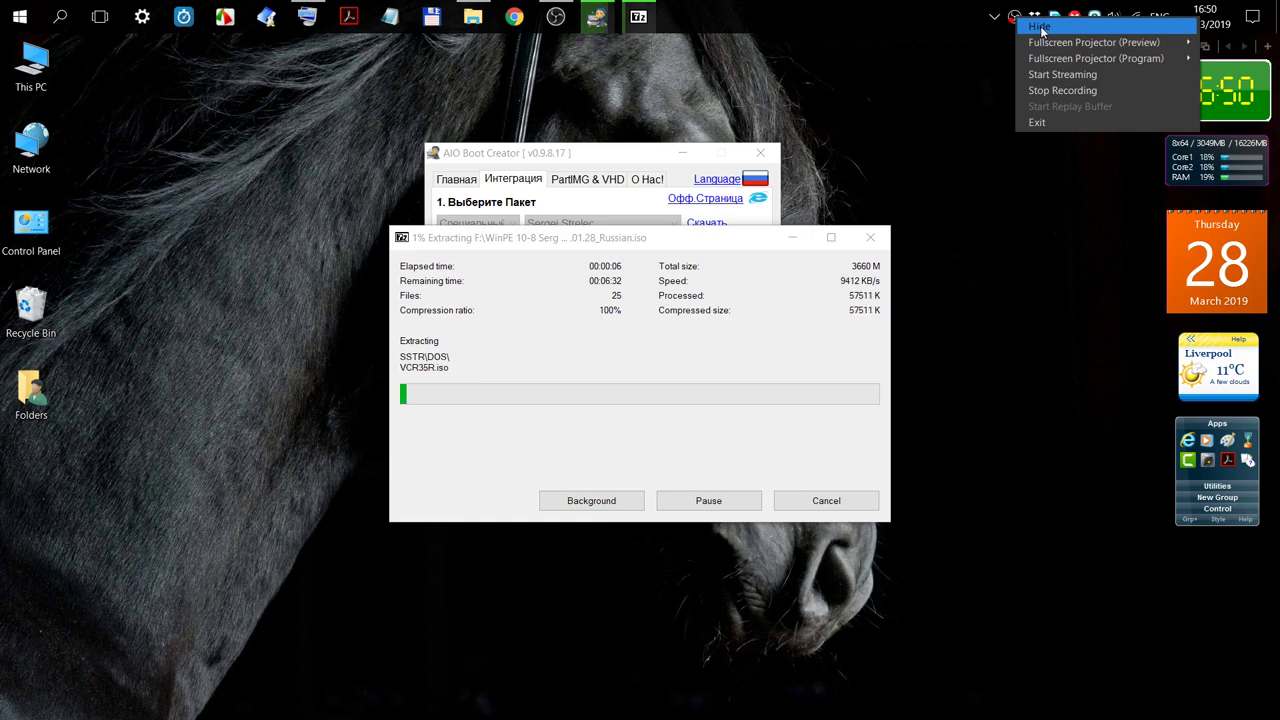
left_click(1062, 88)
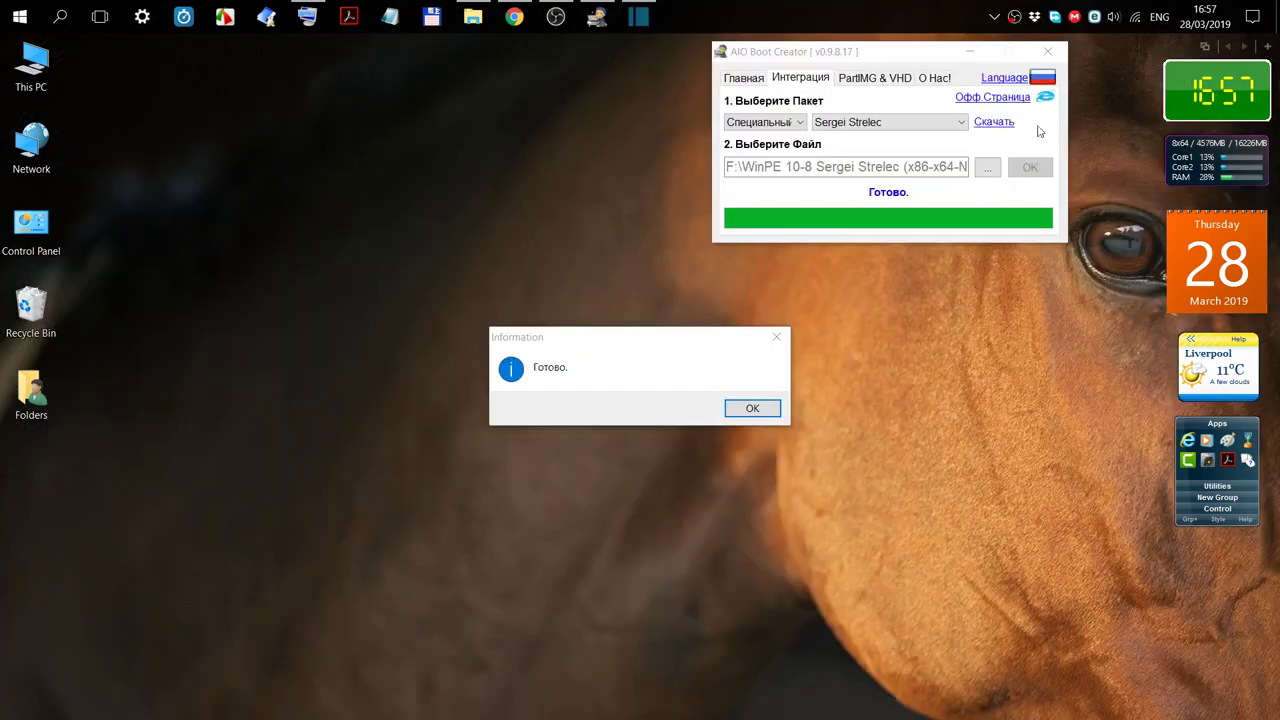
left_click(743, 412)
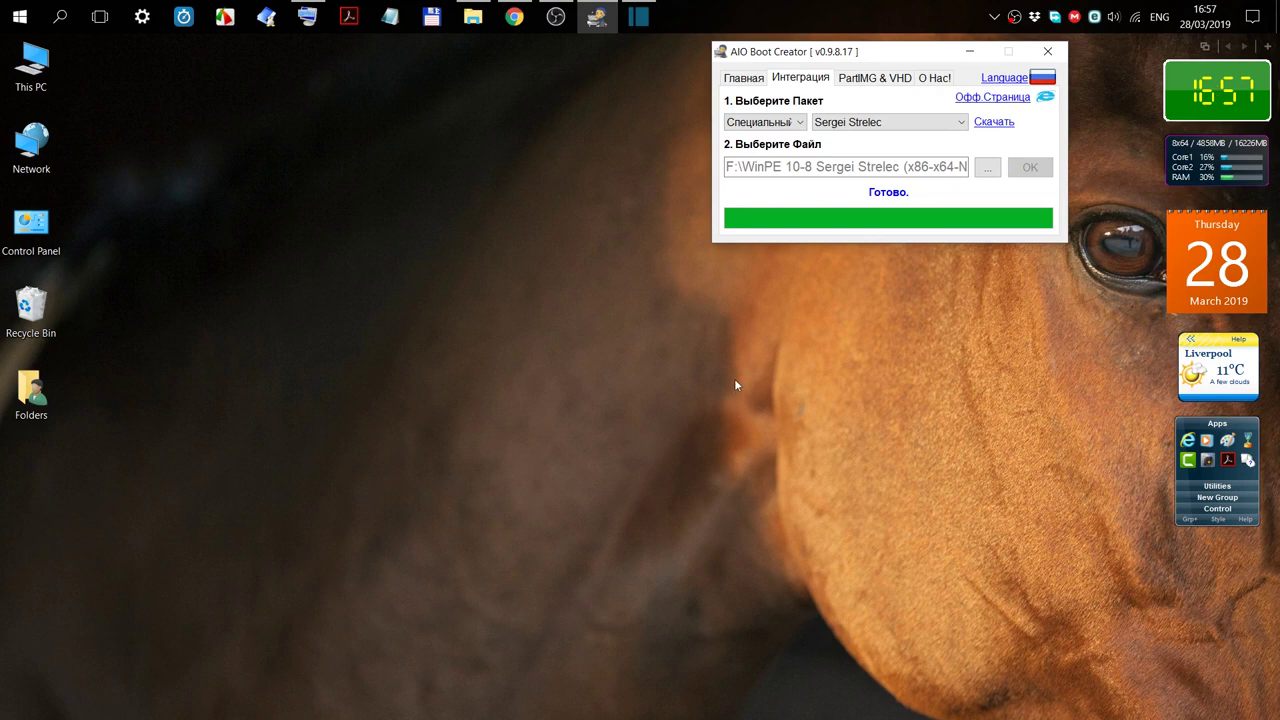
Choose Linux Mint from the Linux OS packages as the package to integrate.
left_click(798, 123)
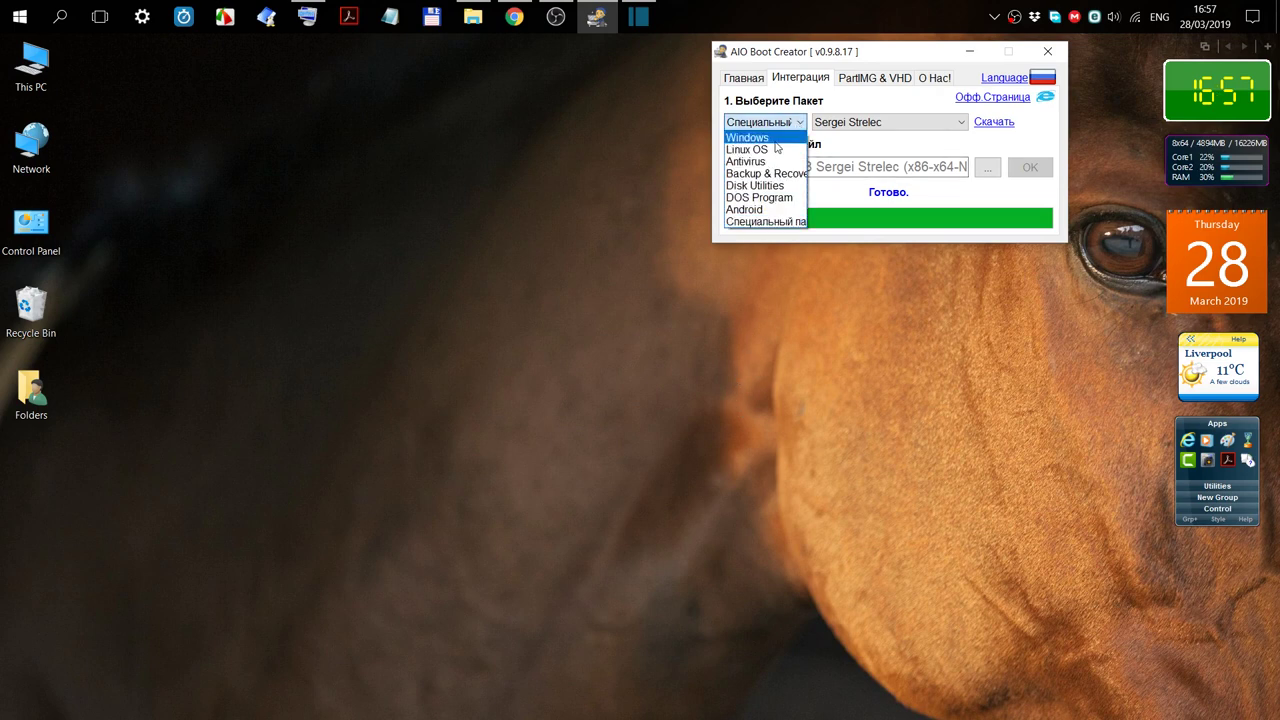
left_click(767, 150)
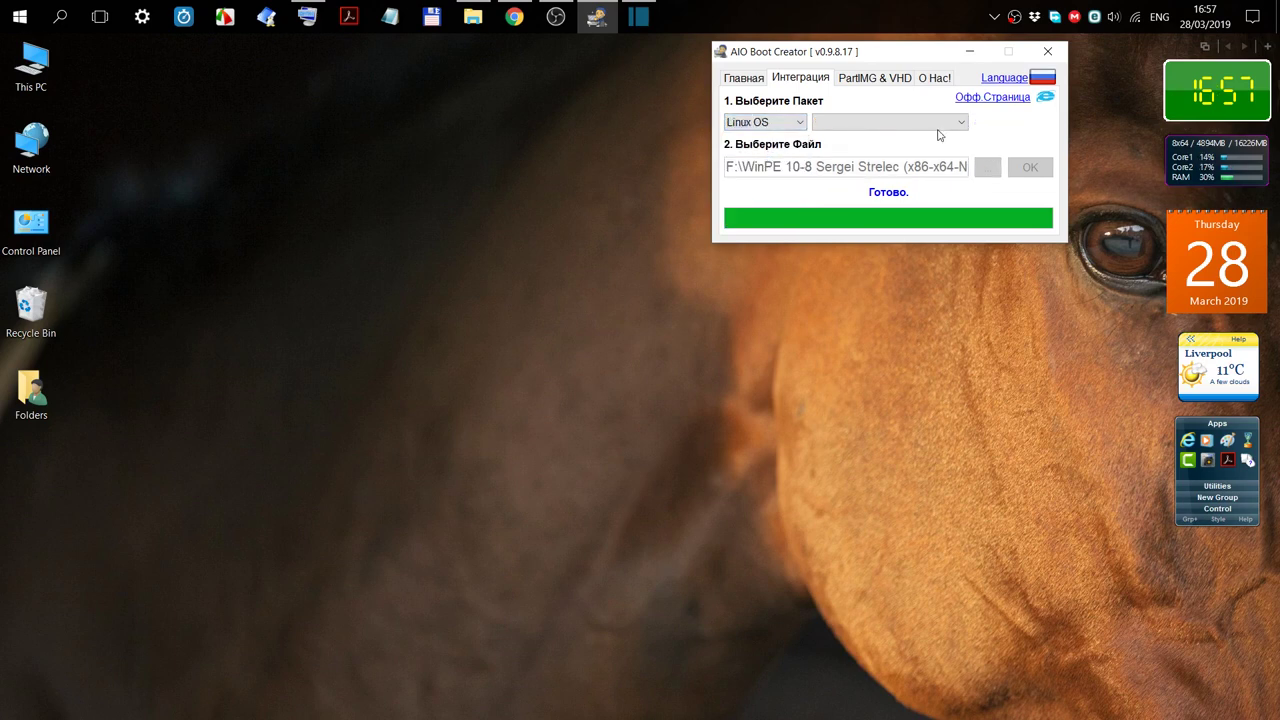
left_click(950, 124)
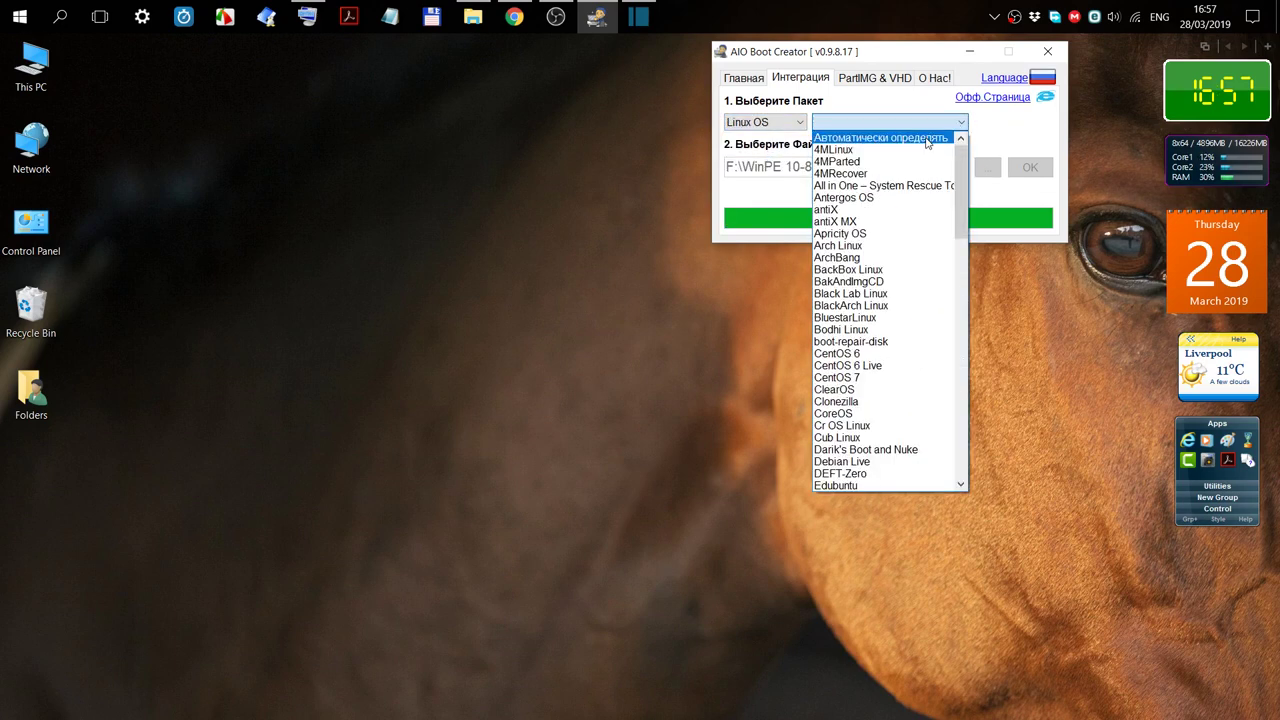
left_click_drag(965, 213, 965, 282)
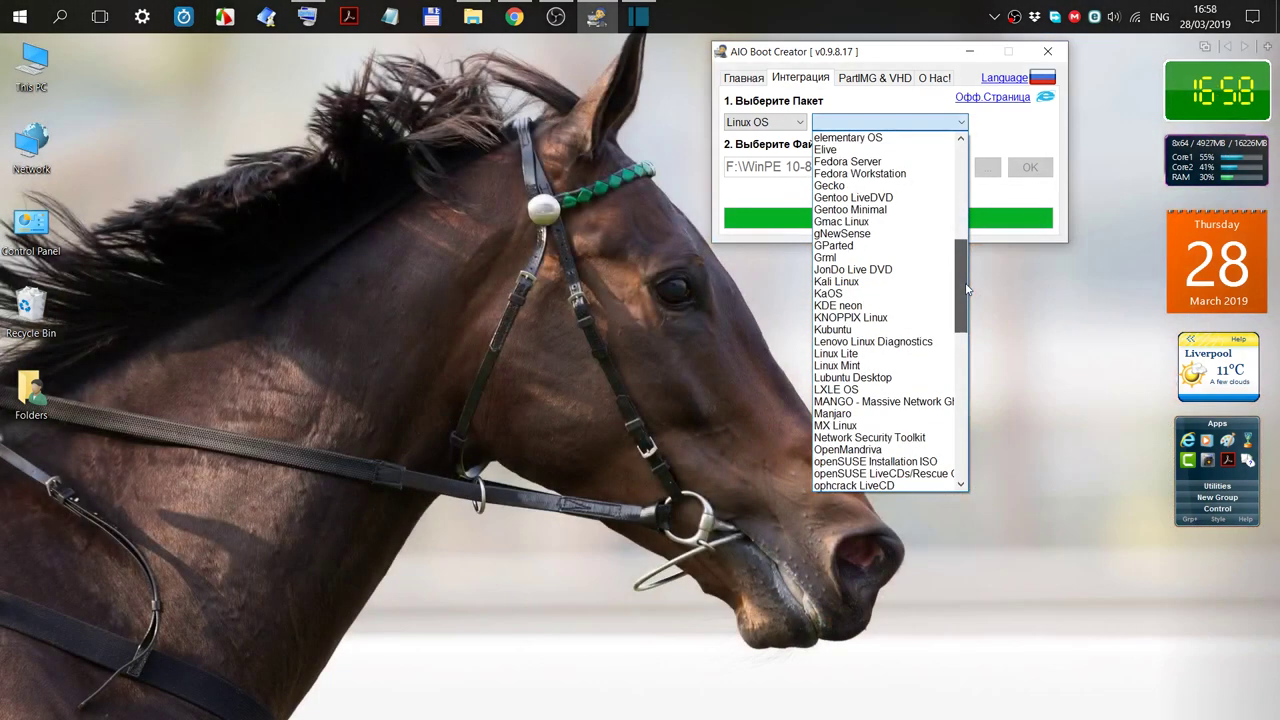
left_click(899, 366)
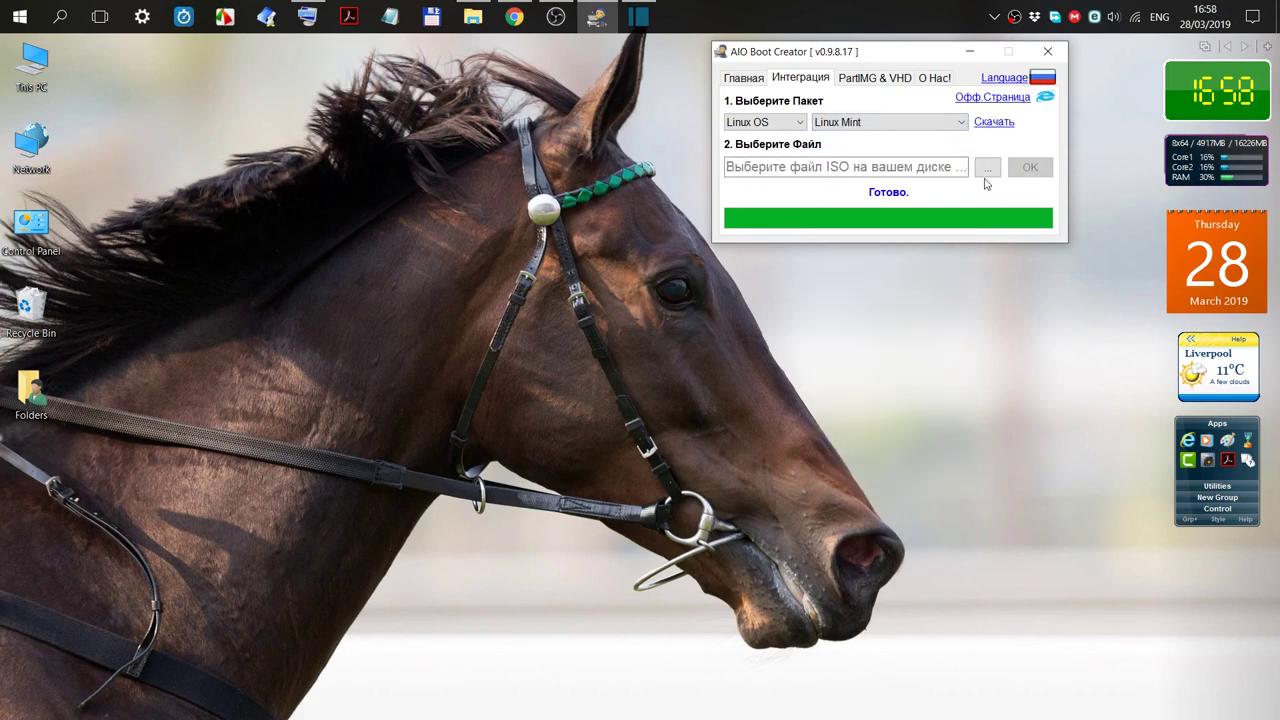
Select the lmc-19.1 ISO dated 2019-03-28 in the root of Local Disk (F:) as the source file.
left_click(987, 168)
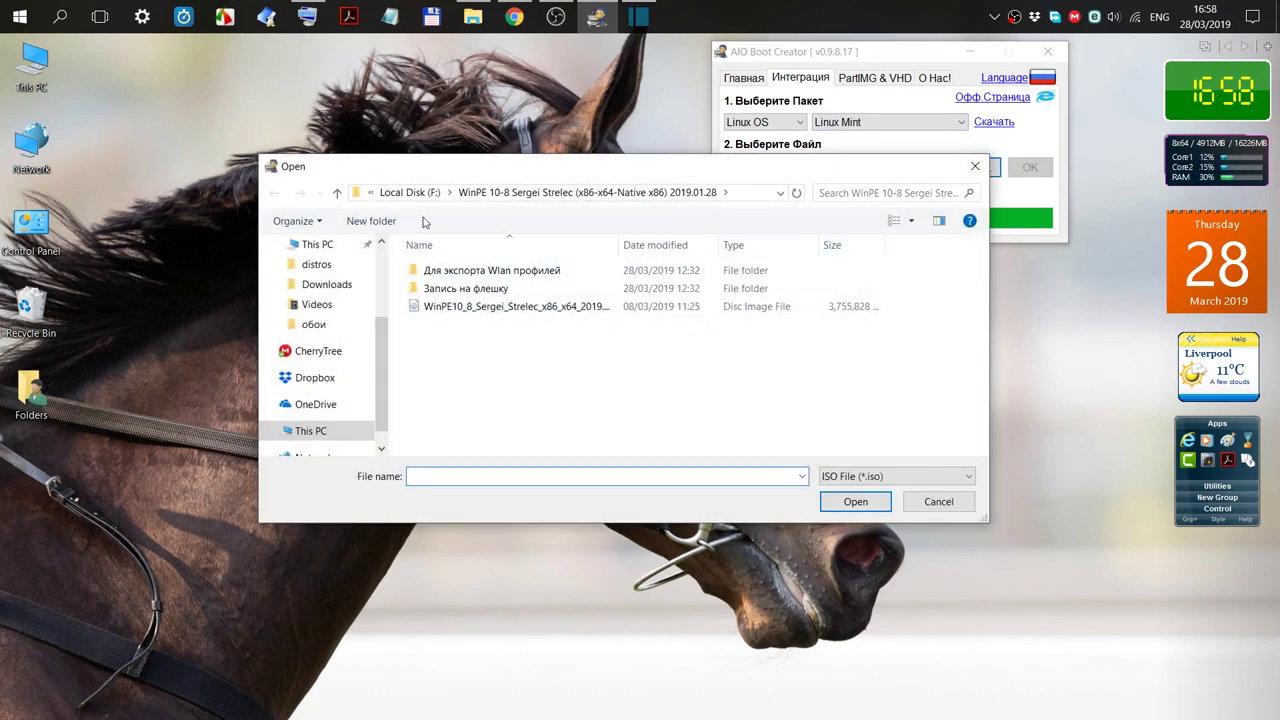
left_click(337, 192)
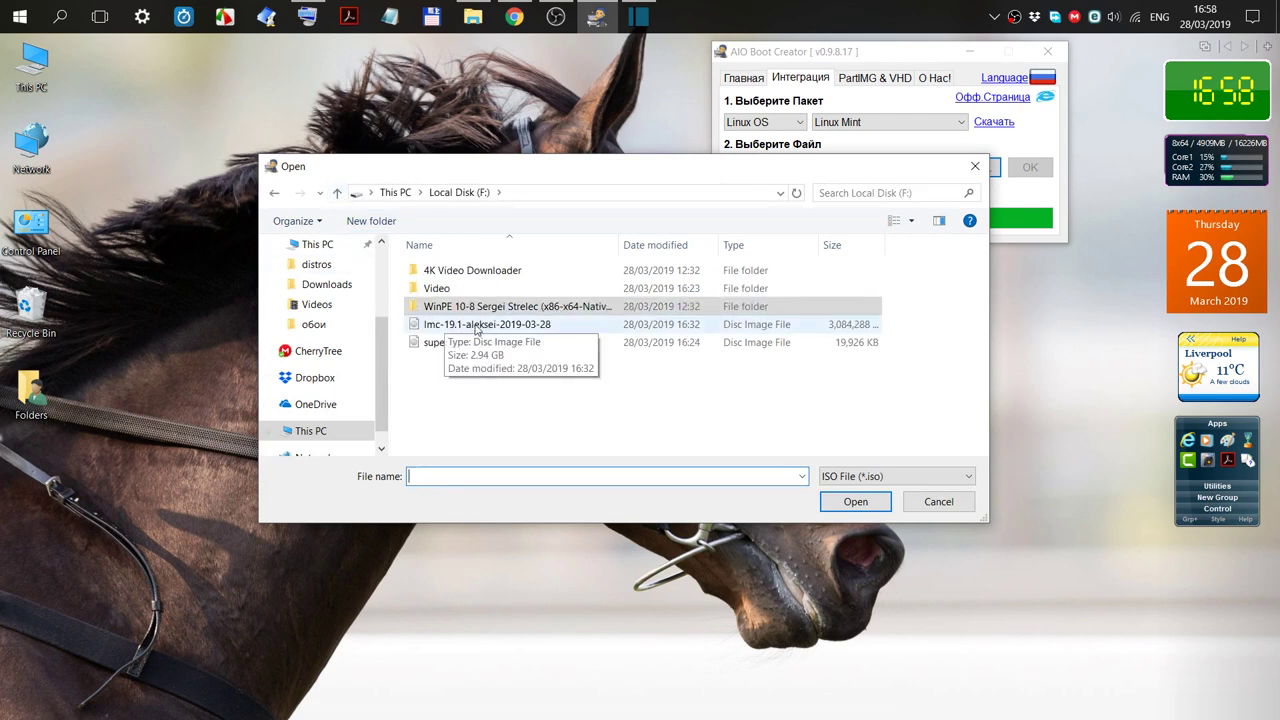
left_click(477, 326)
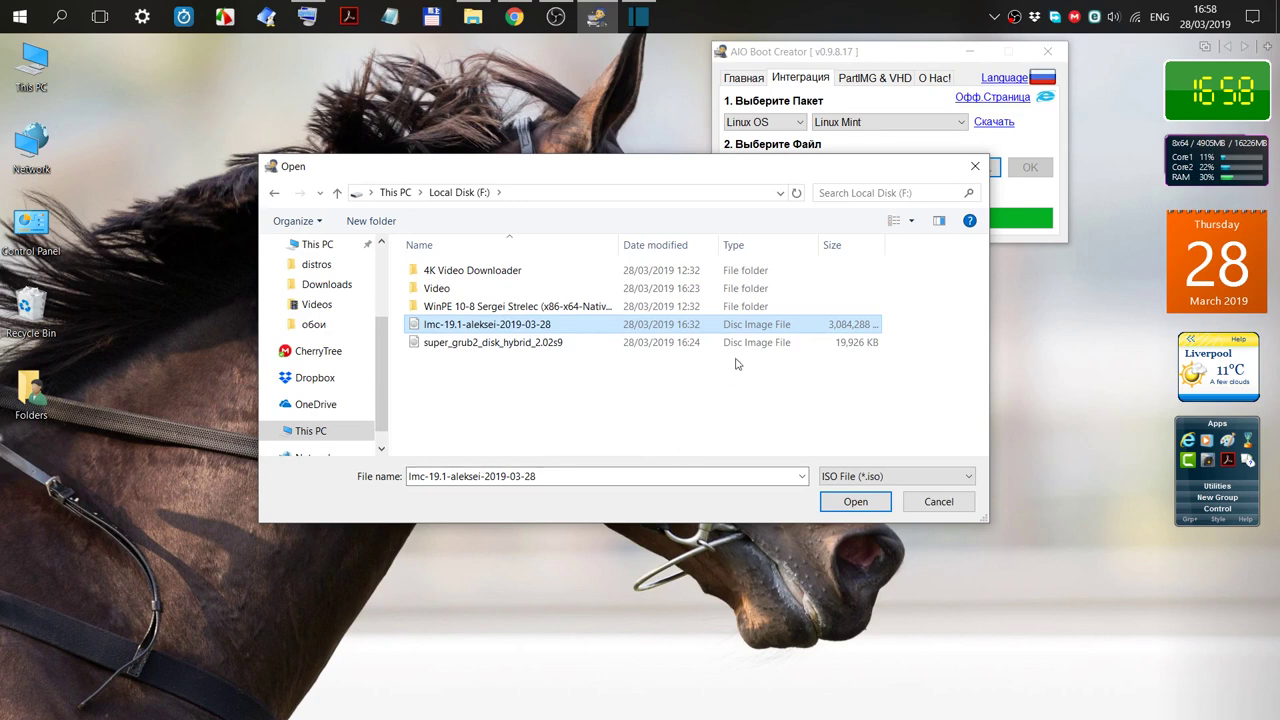
left_click(856, 501)
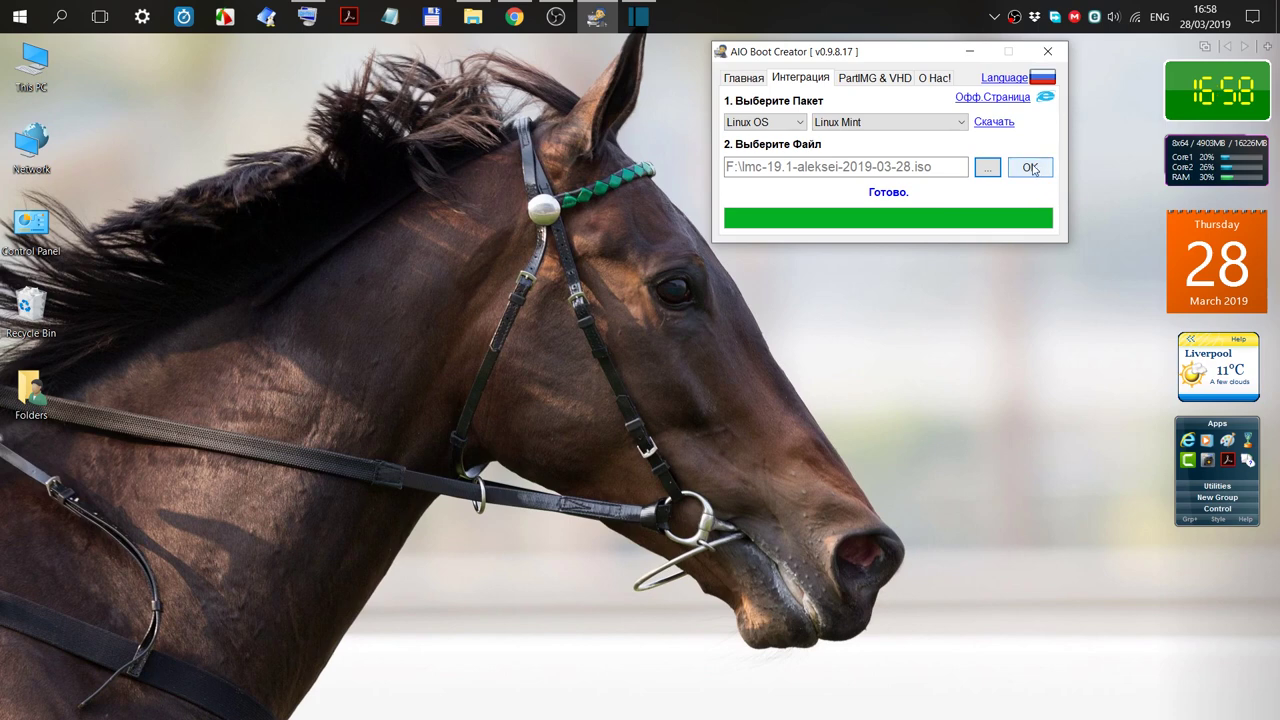
Integrate the Linux Mint ISO with a 1GB persistence file and the suggested menu name, and close the completion notice.
left_click(1031, 168)
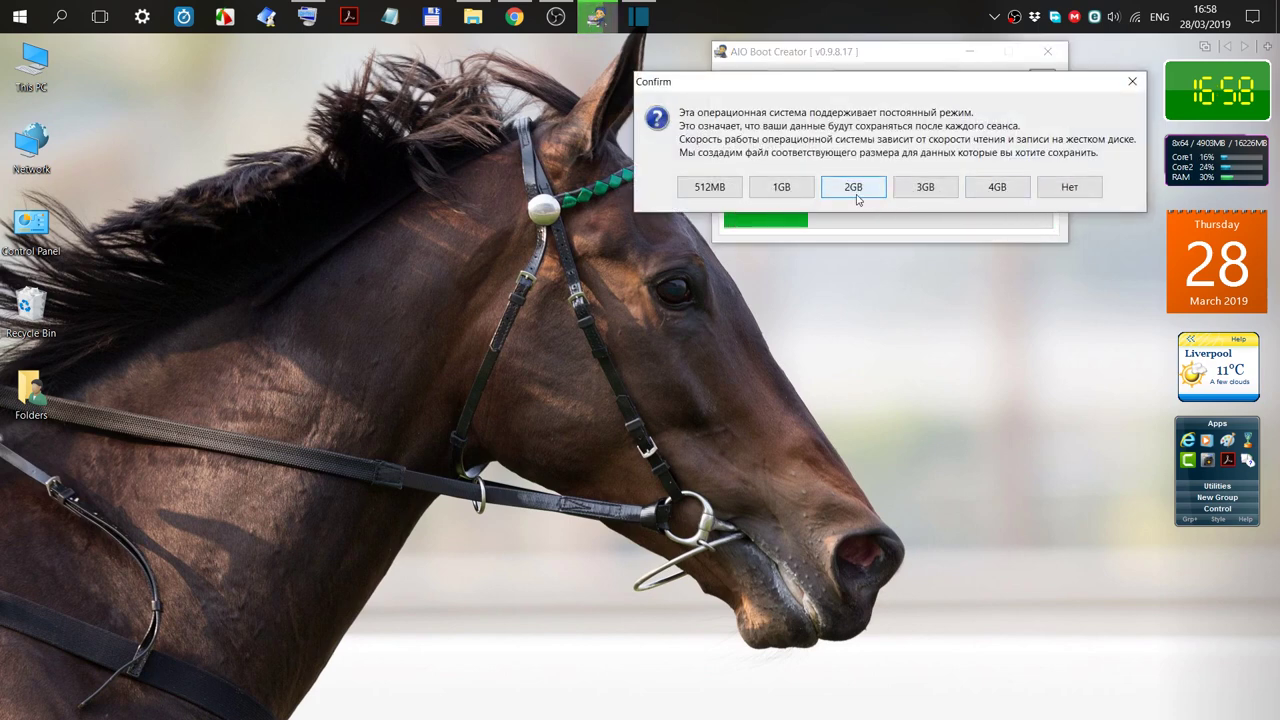
left_click(783, 187)
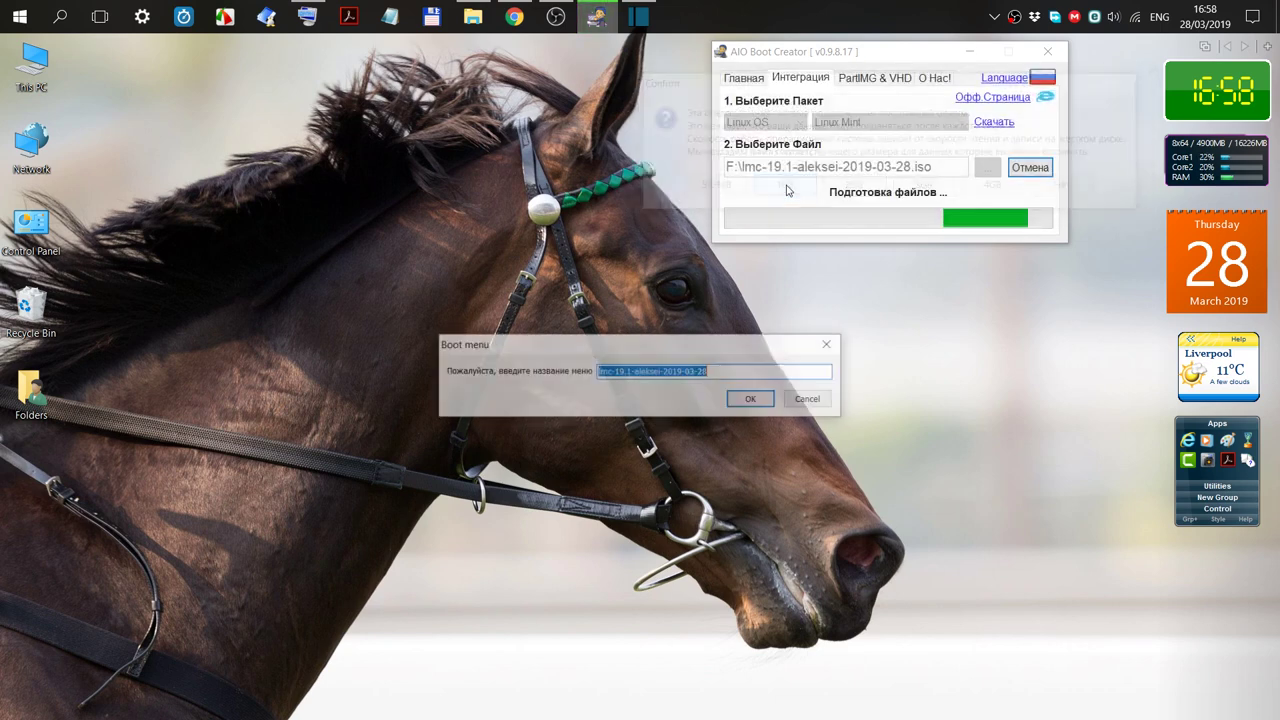
left_click(745, 401)
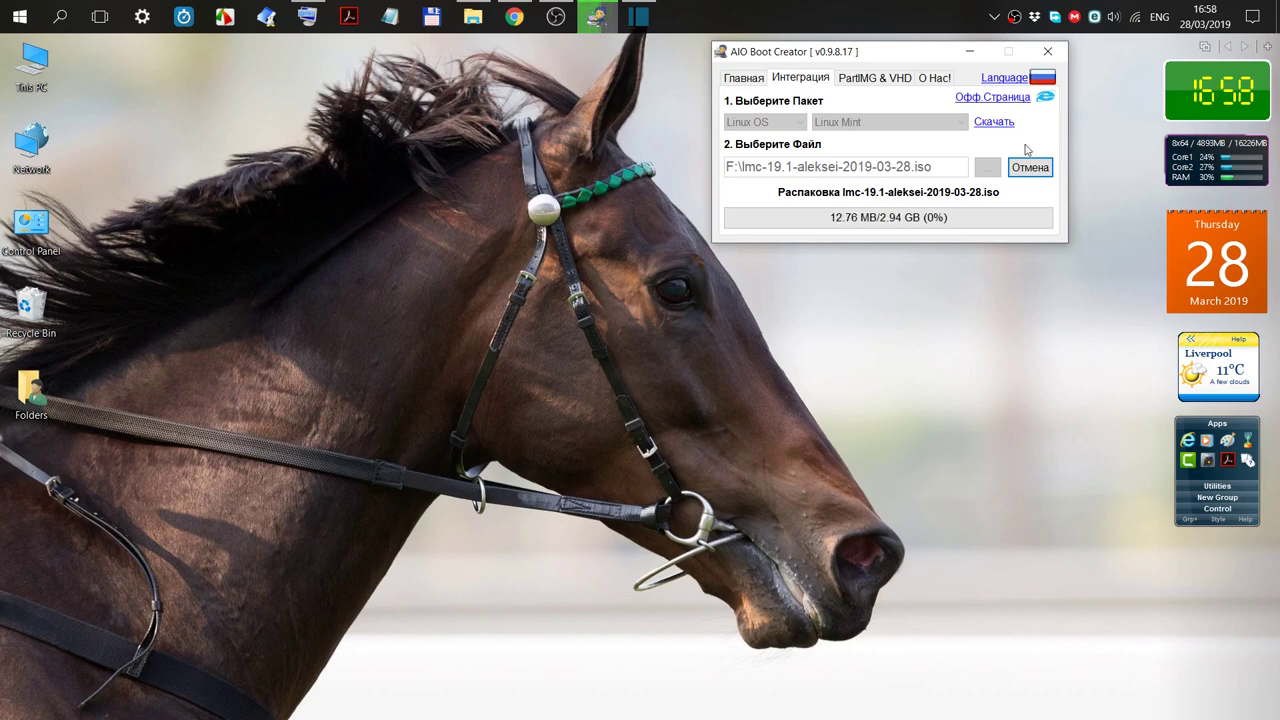
right_click(1015, 18)
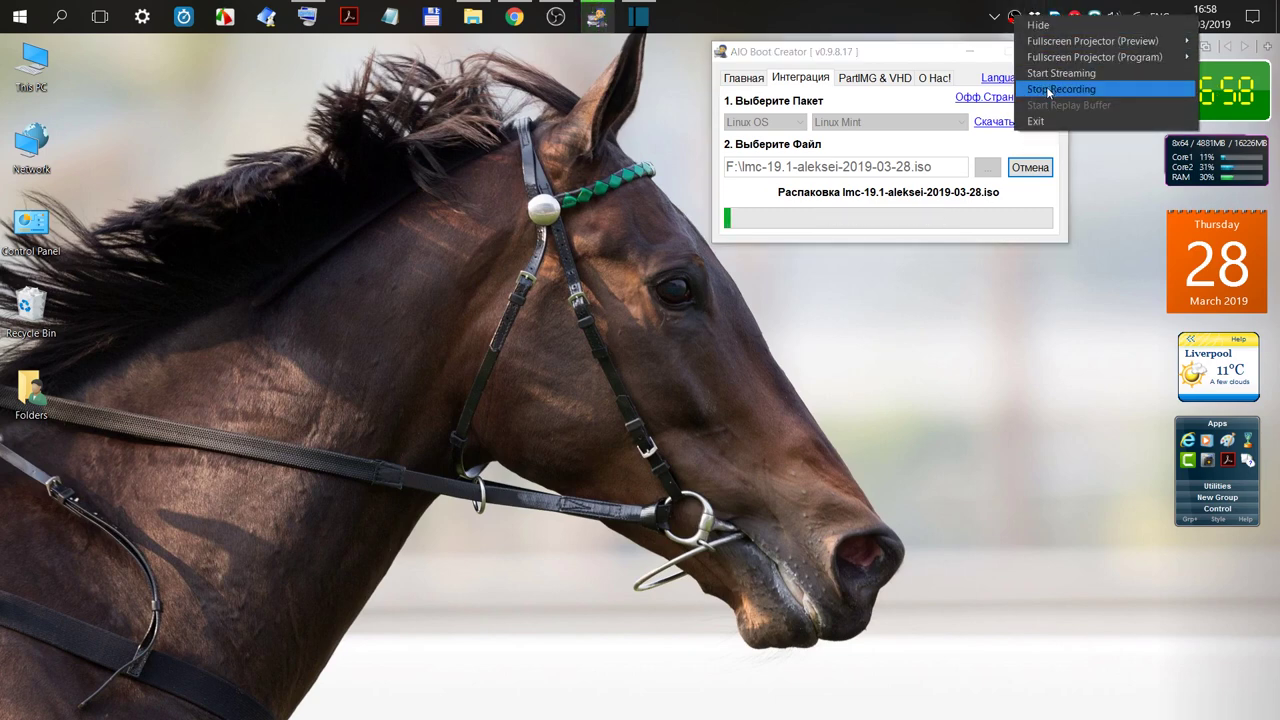
left_click(1049, 91)
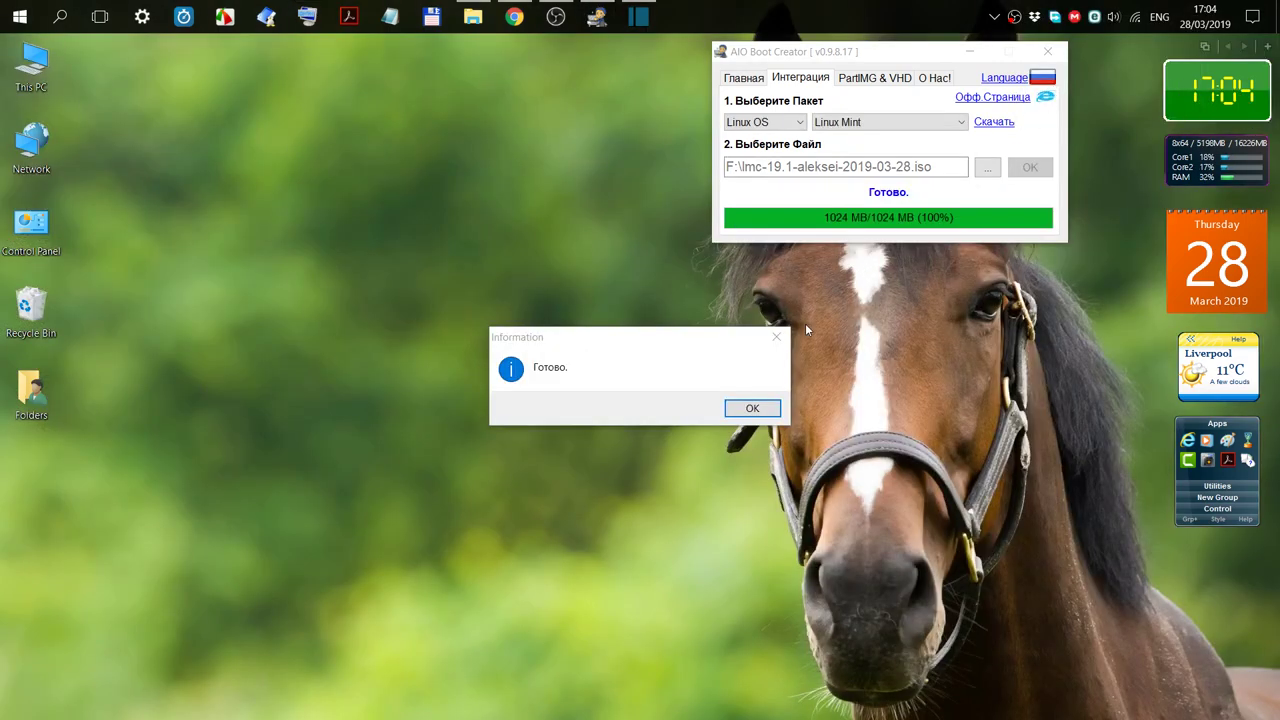
left_click(753, 409)
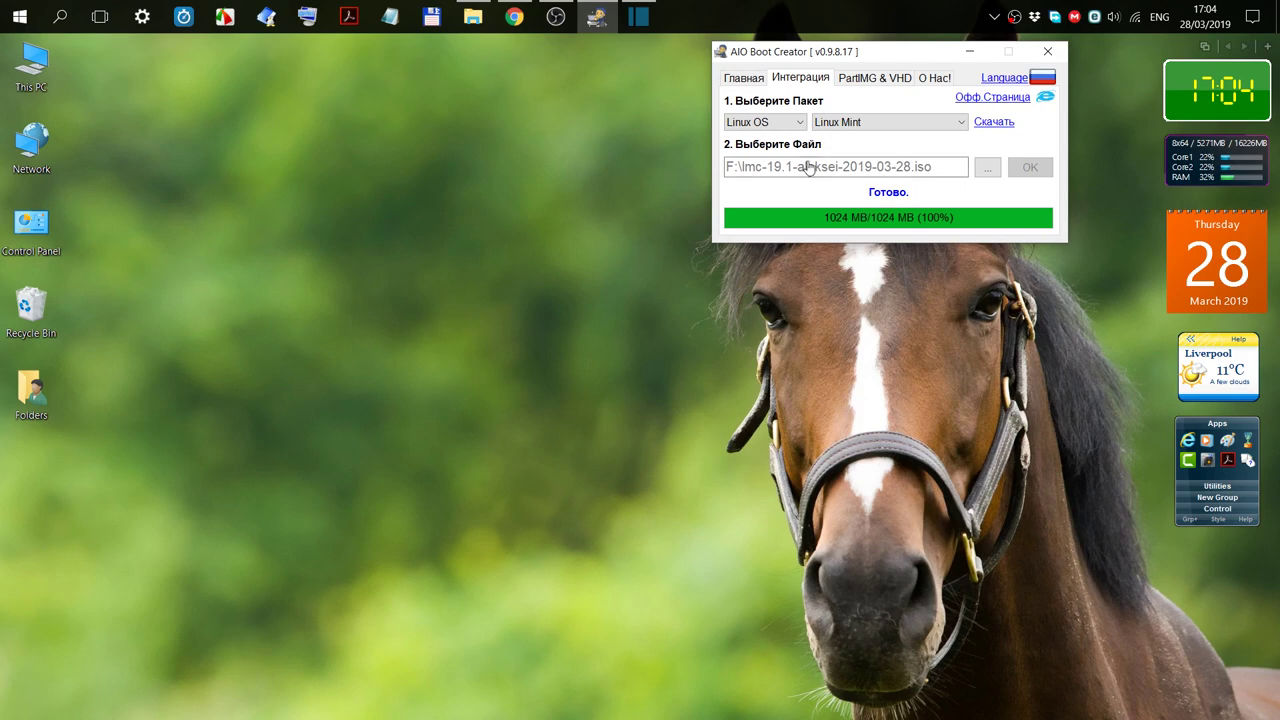
Choose Super GRUB2 Disk from the DOS Program packages as the package to integrate.
left_click(798, 122)
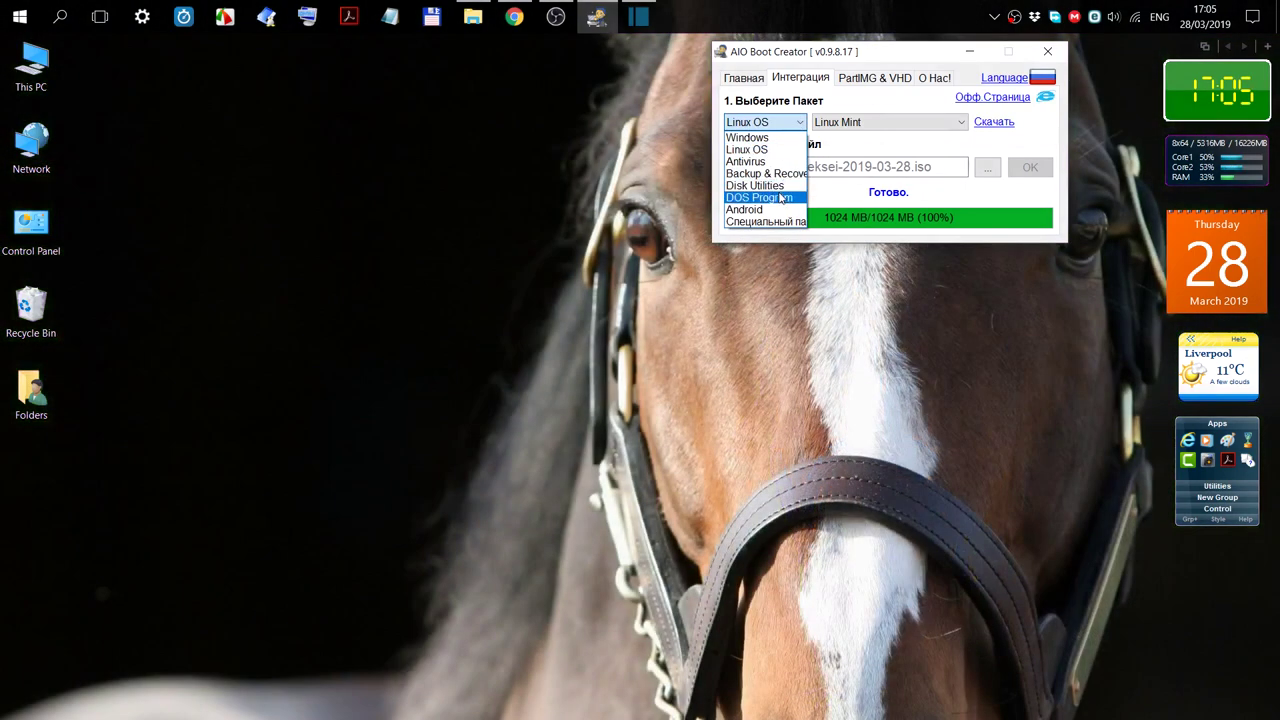
left_click(780, 198)
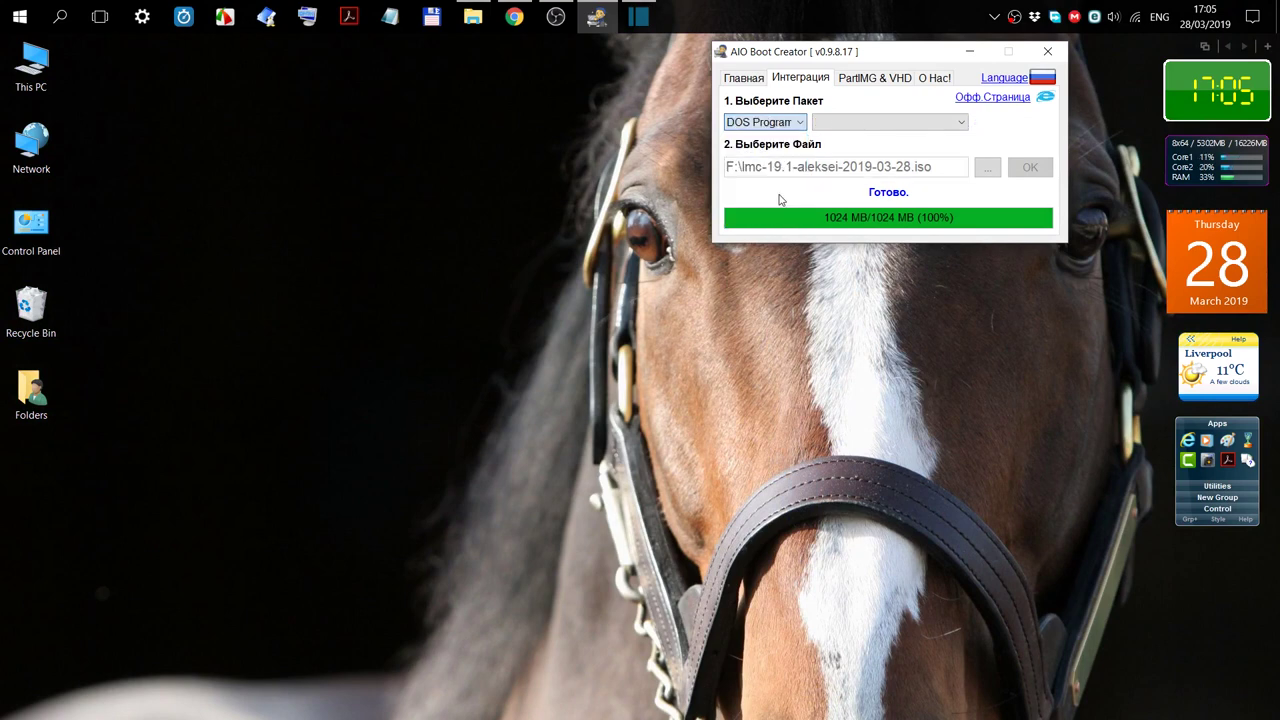
left_click(960, 122)
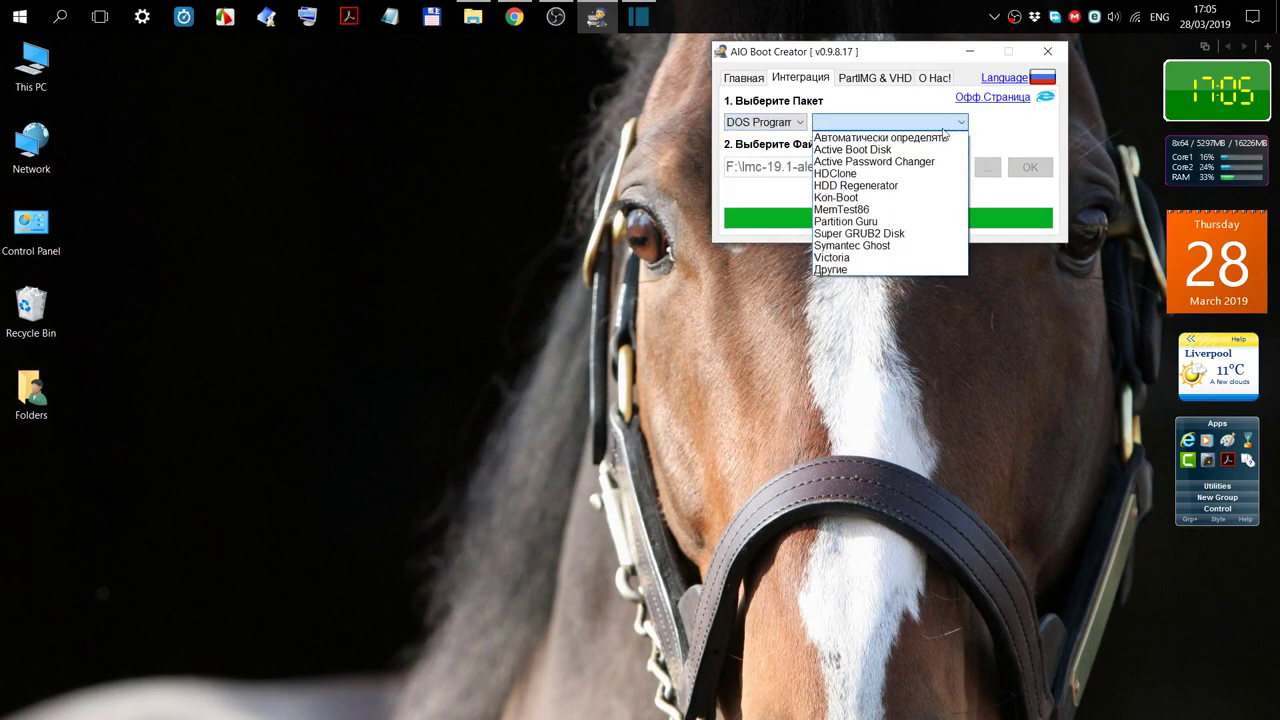
left_click(897, 234)
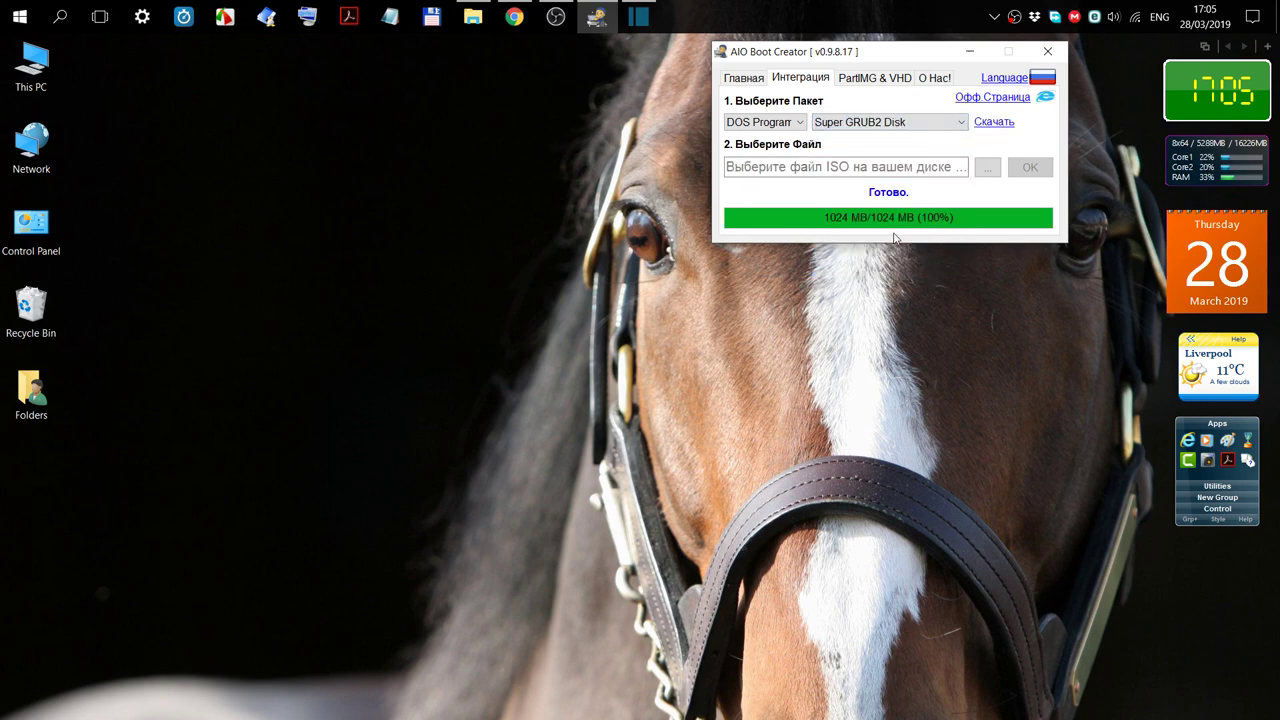
Select super_grub2_disk_hybrid_2.02s9 on Local Disk (F:) and integrate it under the suggested menu name, closing the completion notice.
left_click(987, 167)
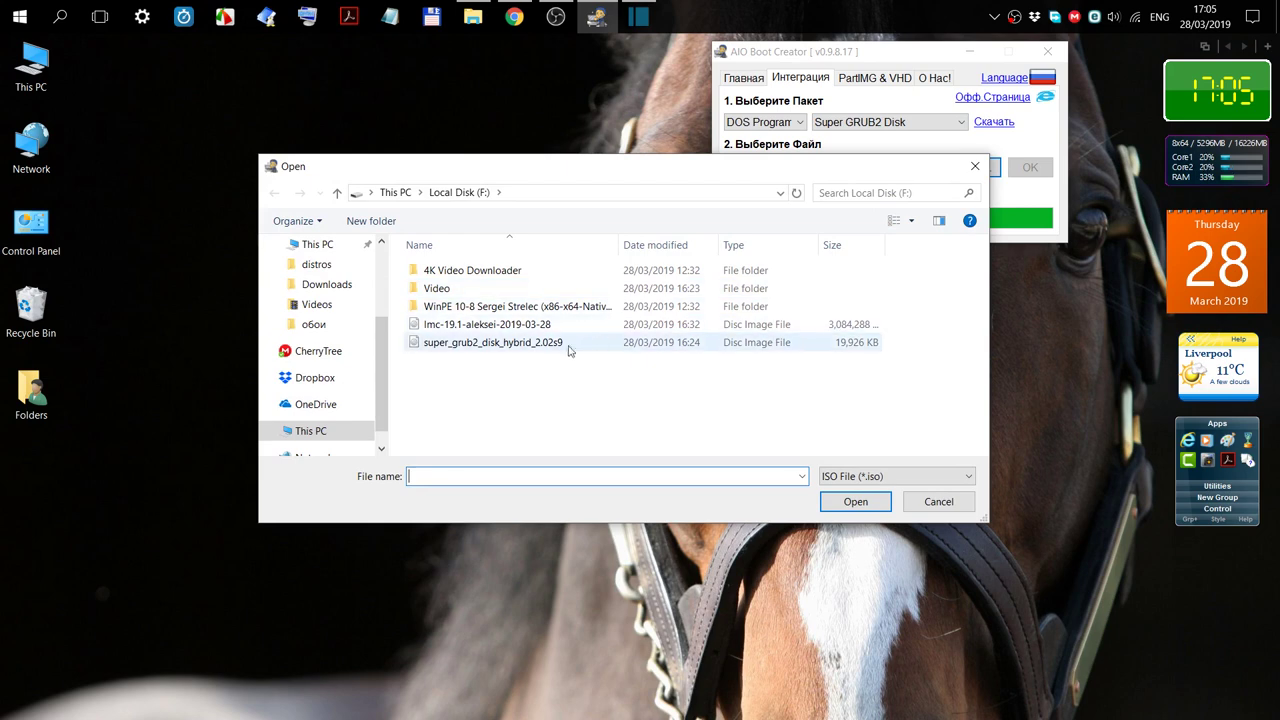
left_click(549, 344)
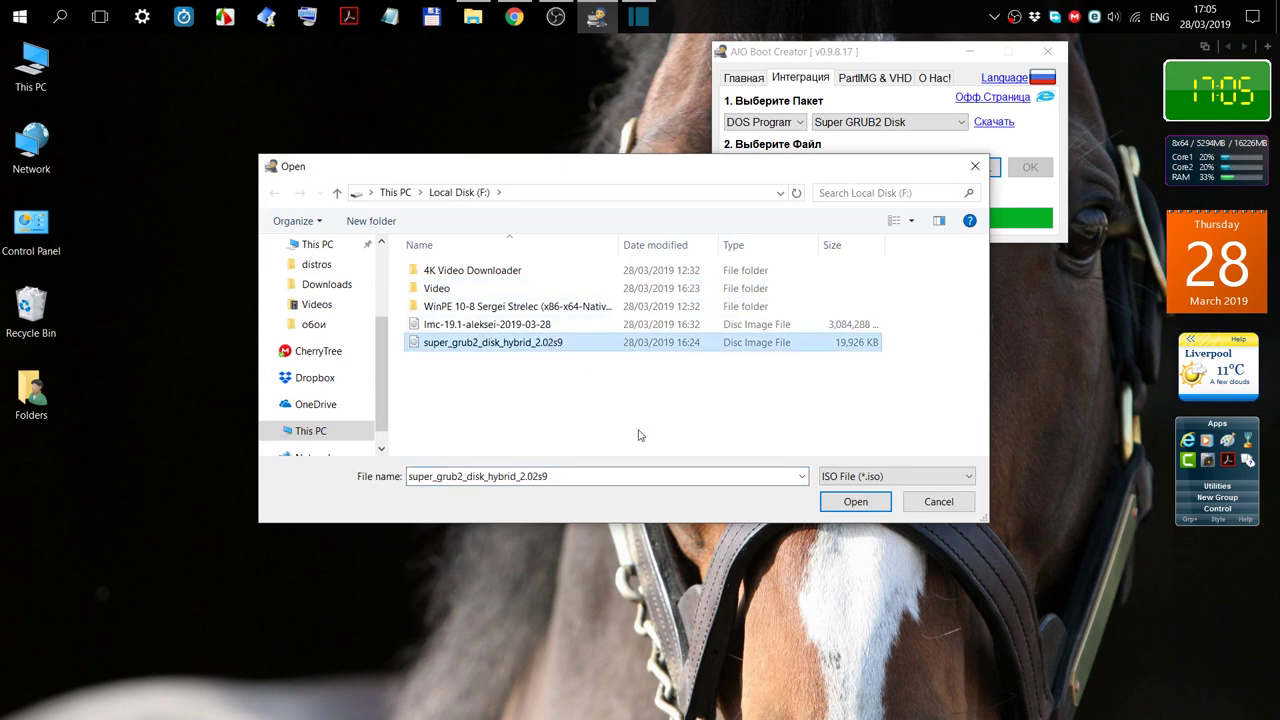
left_click(855, 501)
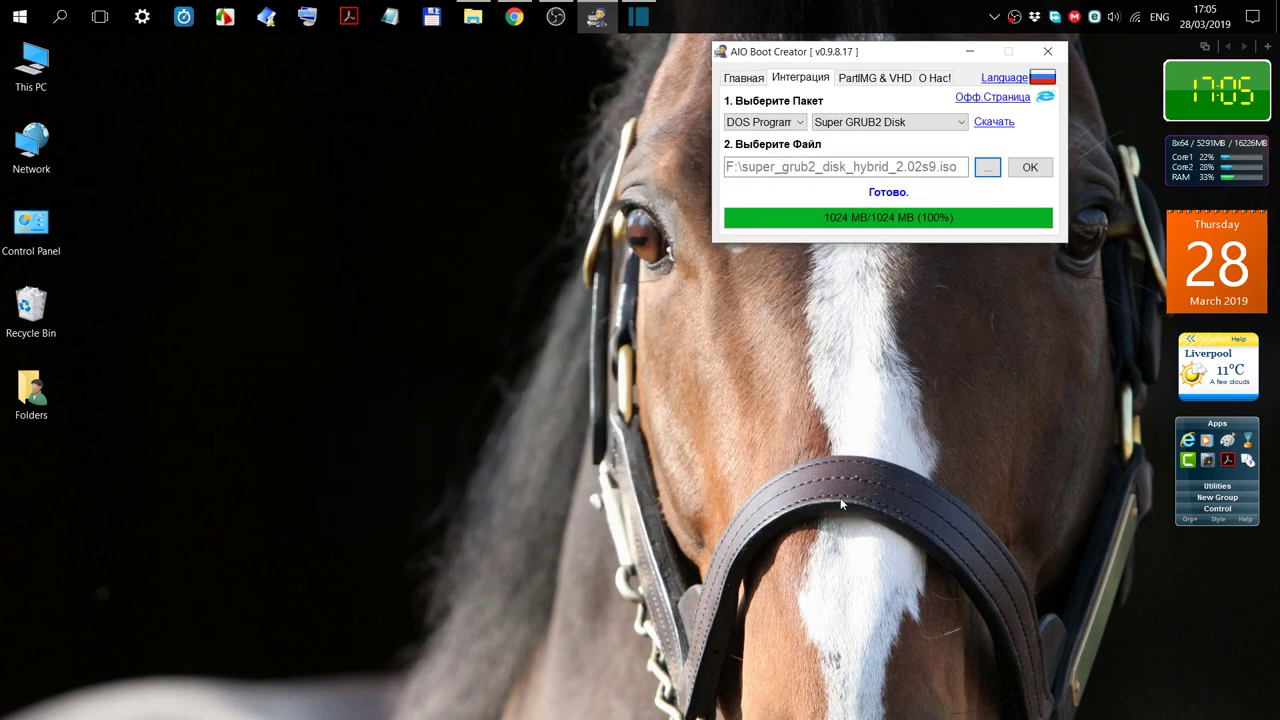
left_click(1030, 167)
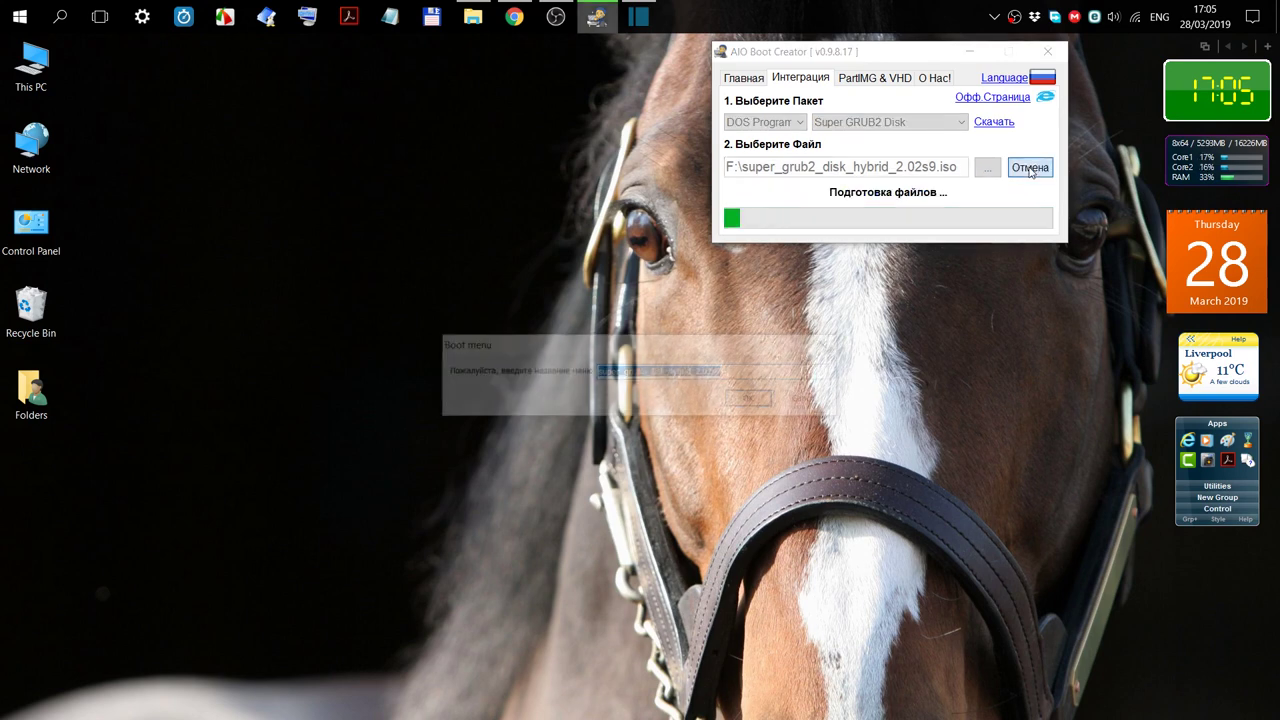
left_click(750, 397)
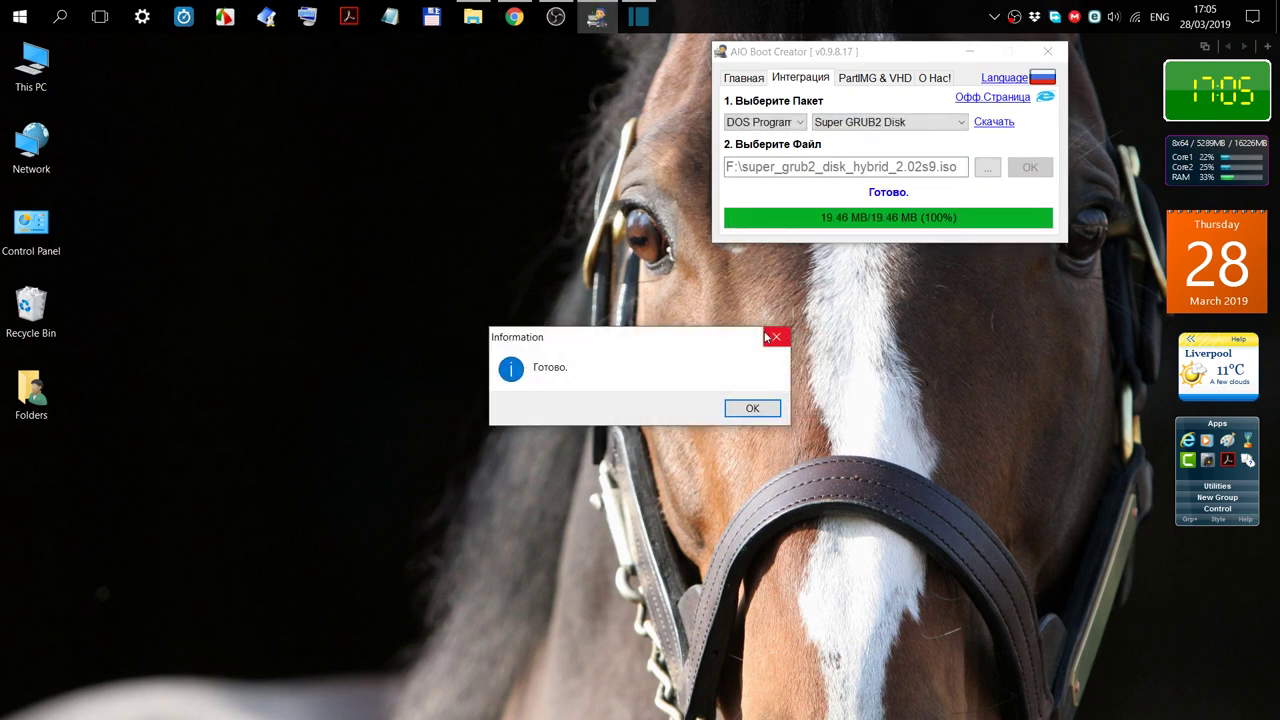
left_click(755, 410)
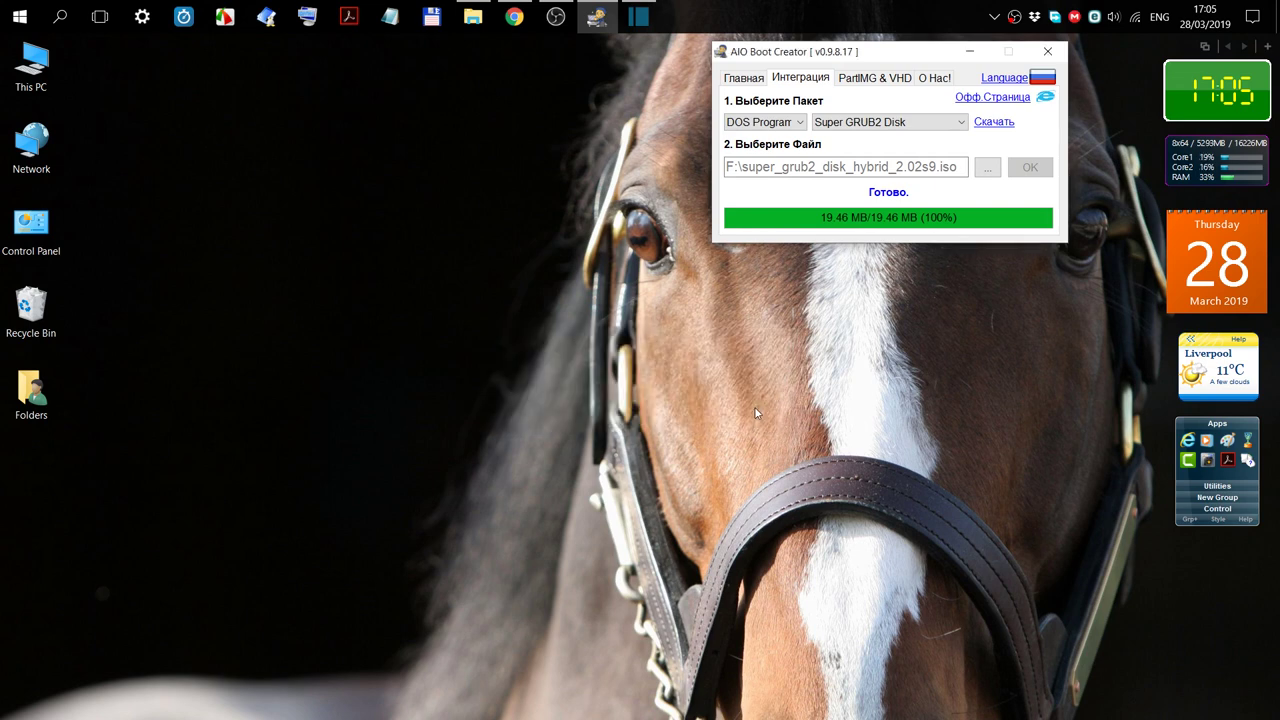
Check the integrated boot entries in the menu editor, and close the editor and AIO Boot Creator.
left_click(744, 78)
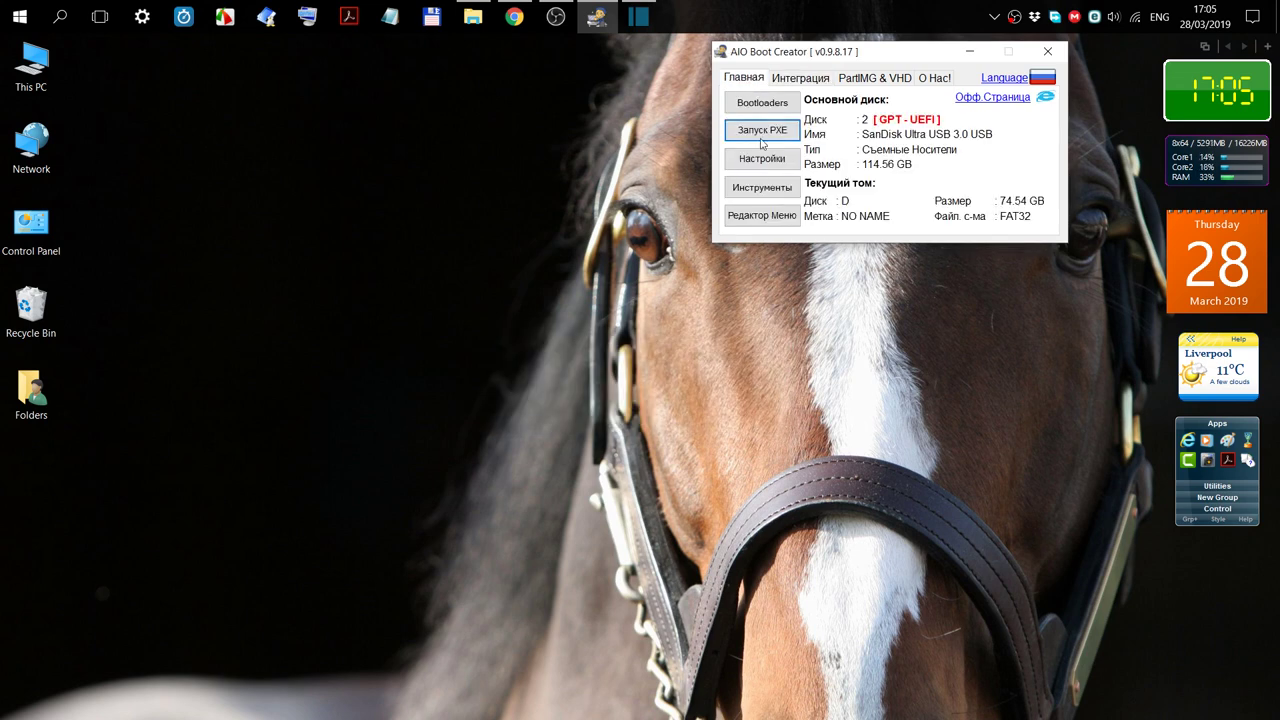
left_click(757, 216)
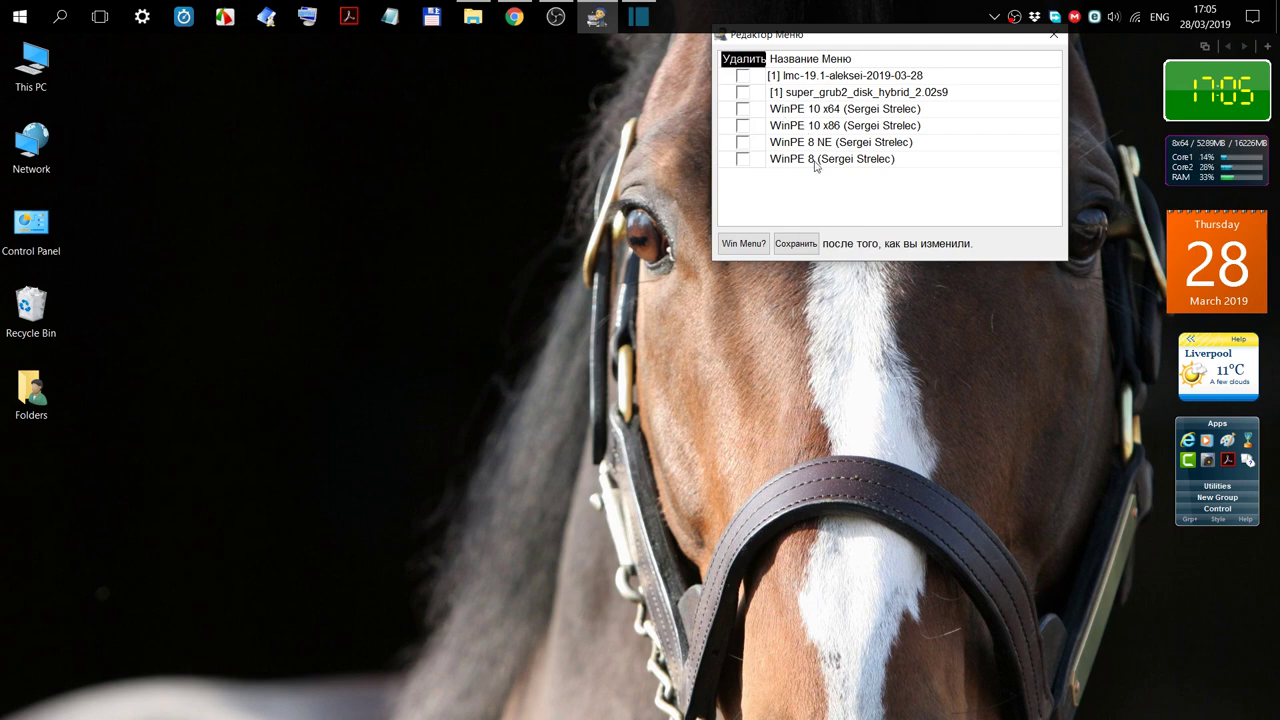
left_click(1053, 34)
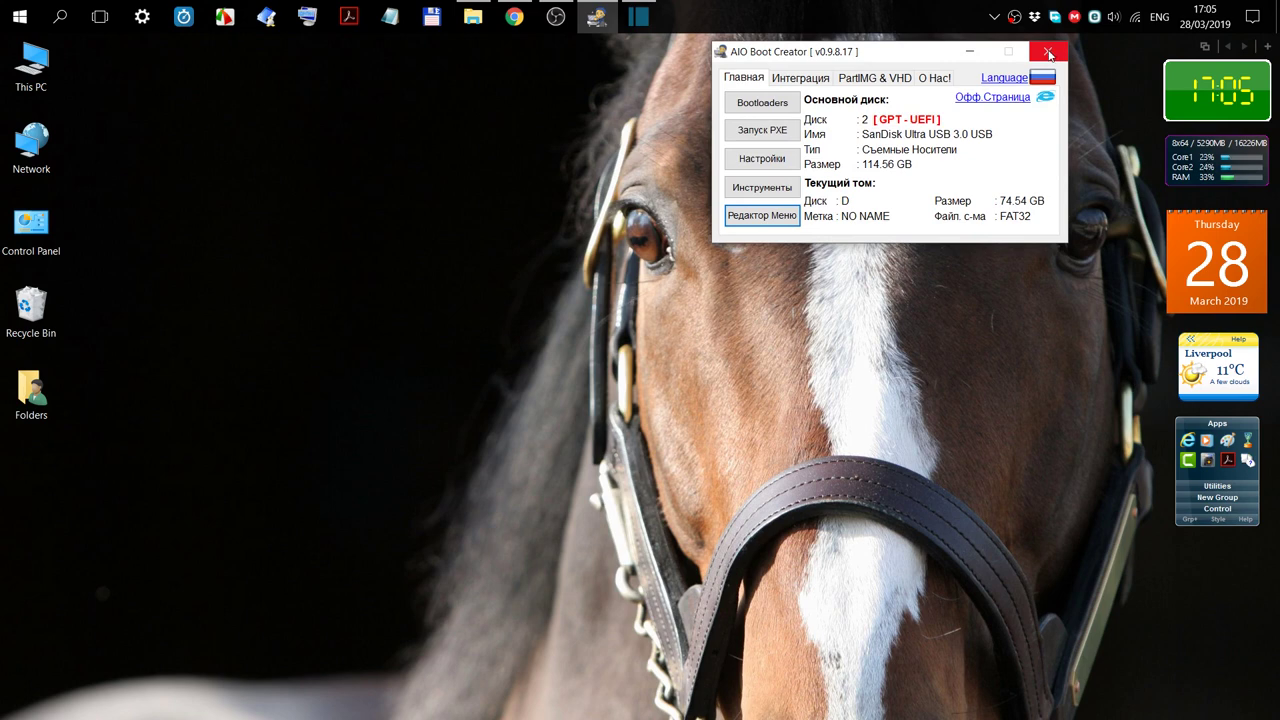
left_click(1049, 55)
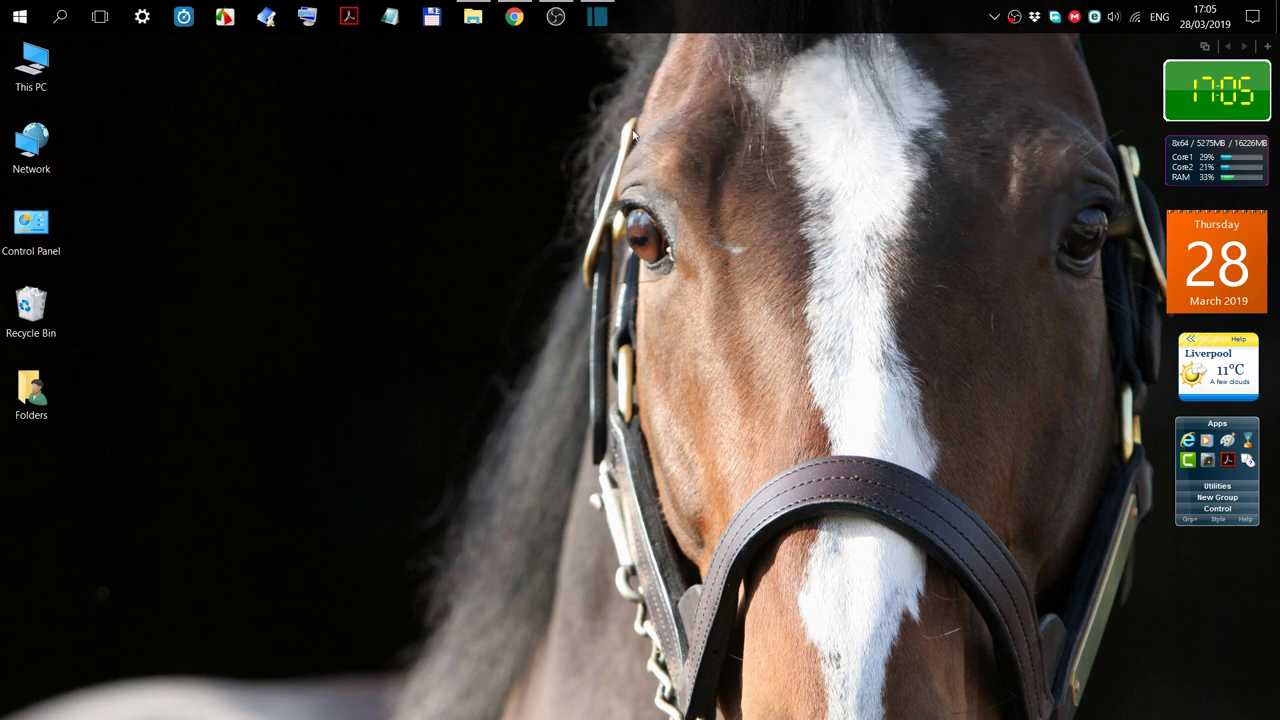
Switch to File Explorer and open USB Drive (D:) from This PC.
left_click(473, 16)
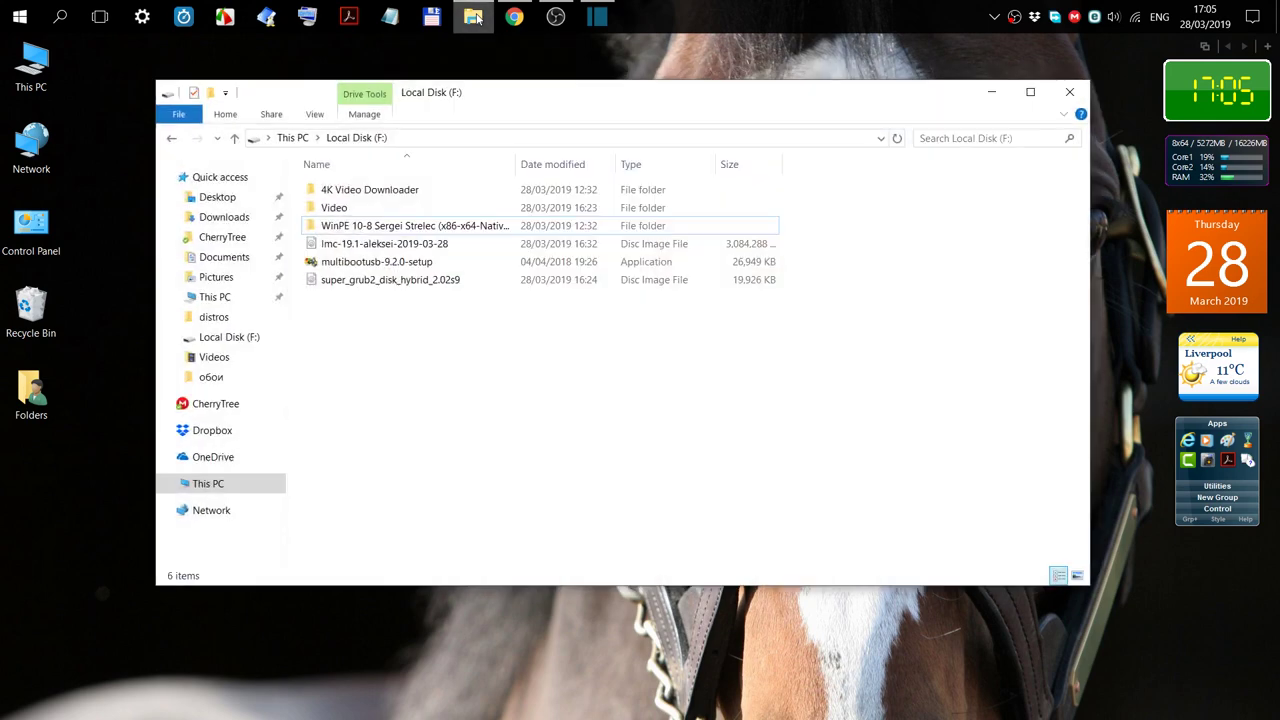
left_click(210, 484)
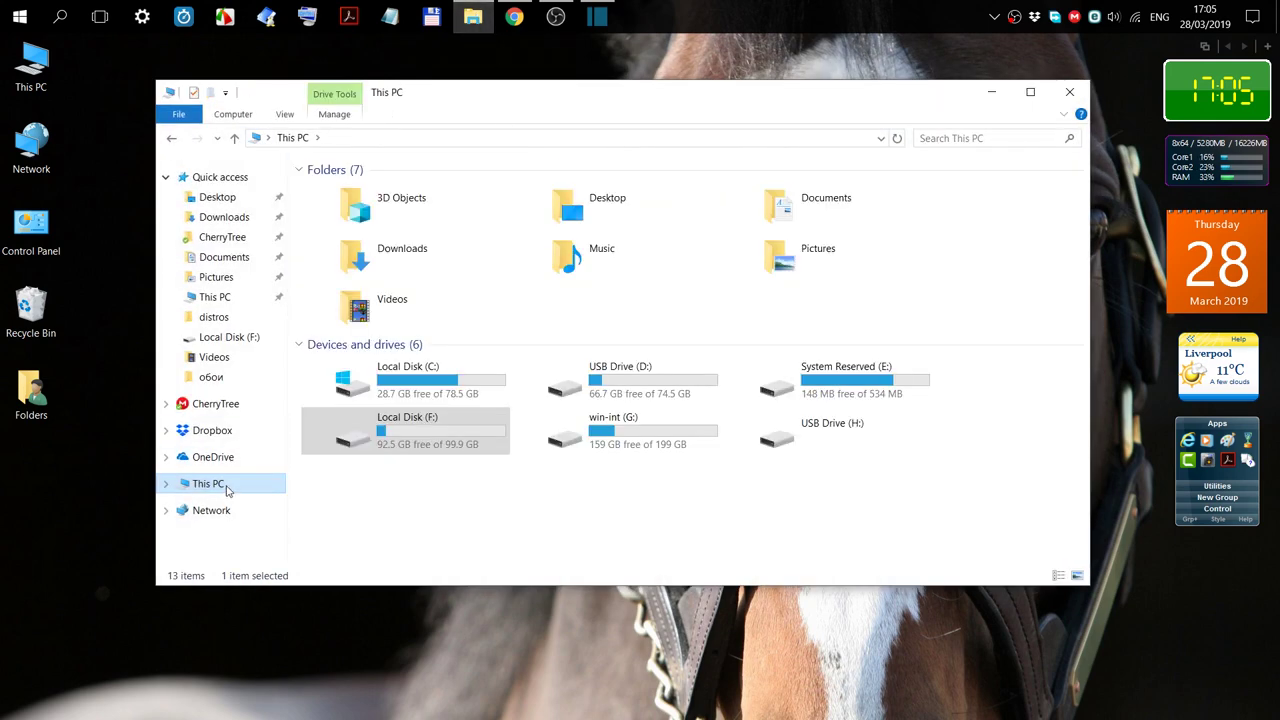
left_click(620, 384)
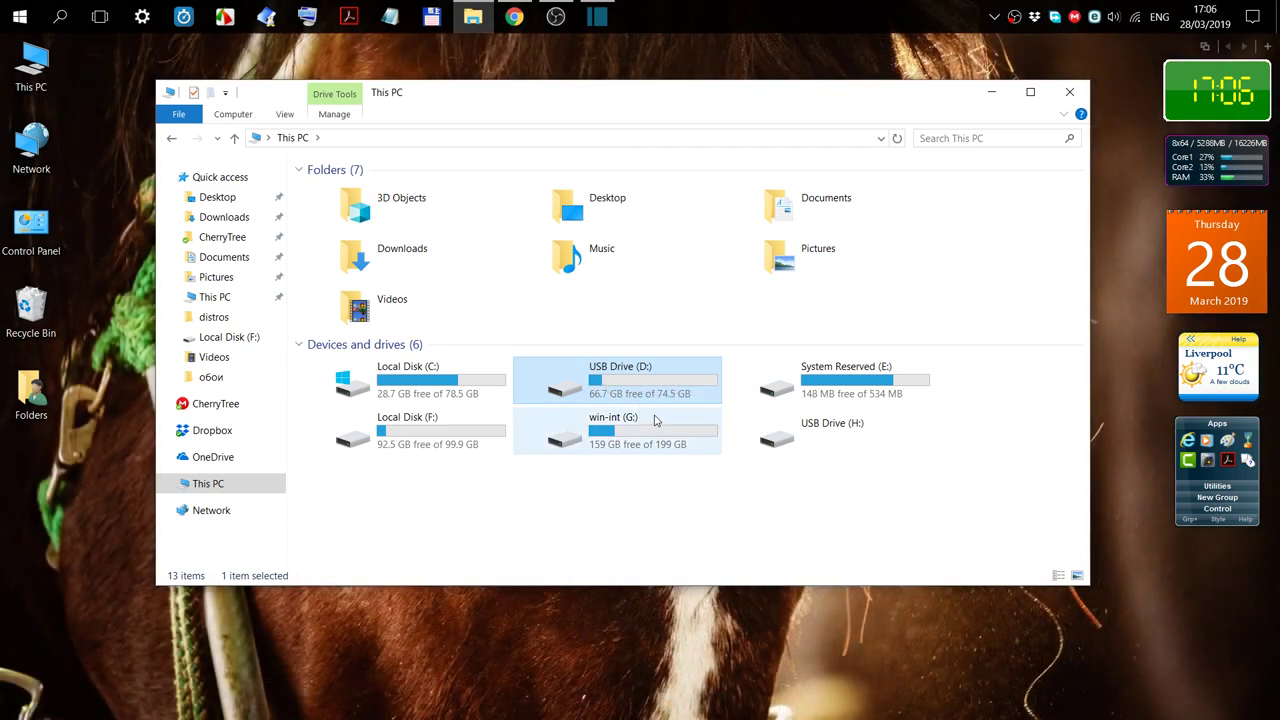
double_click(585, 378)
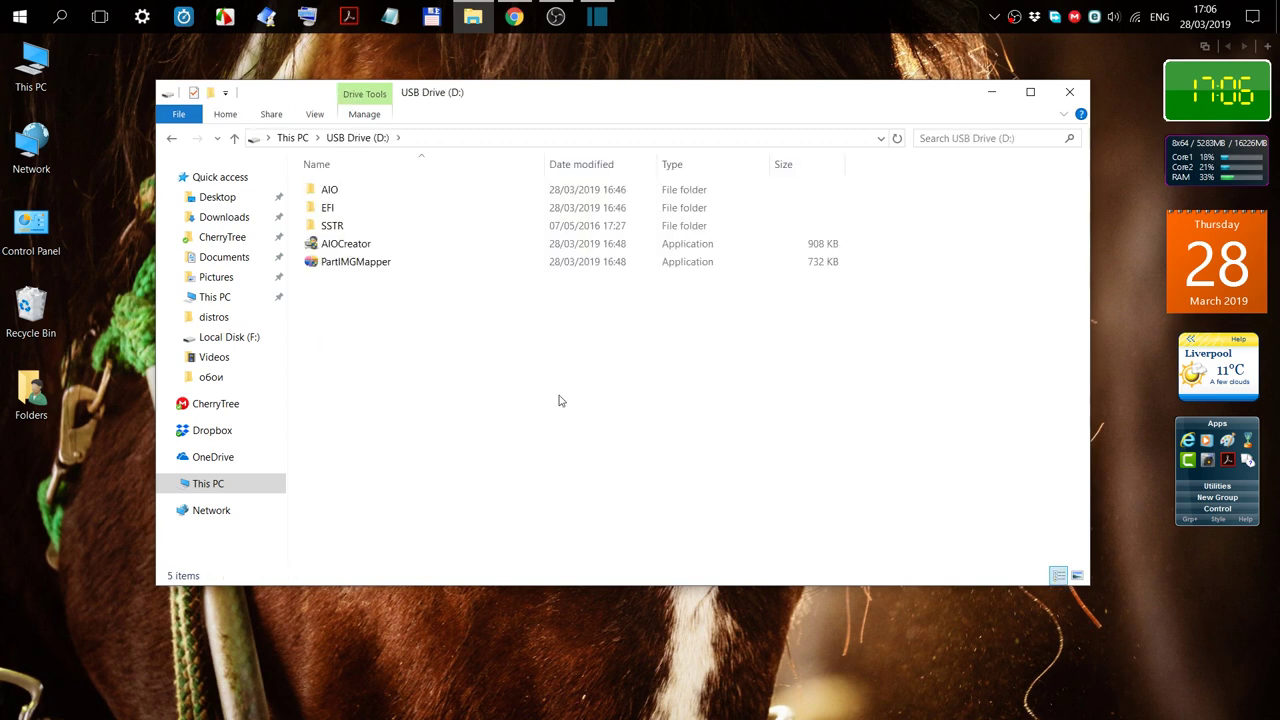
Create a new folder in the root of USB Drive (D:).
right_click(424, 314)
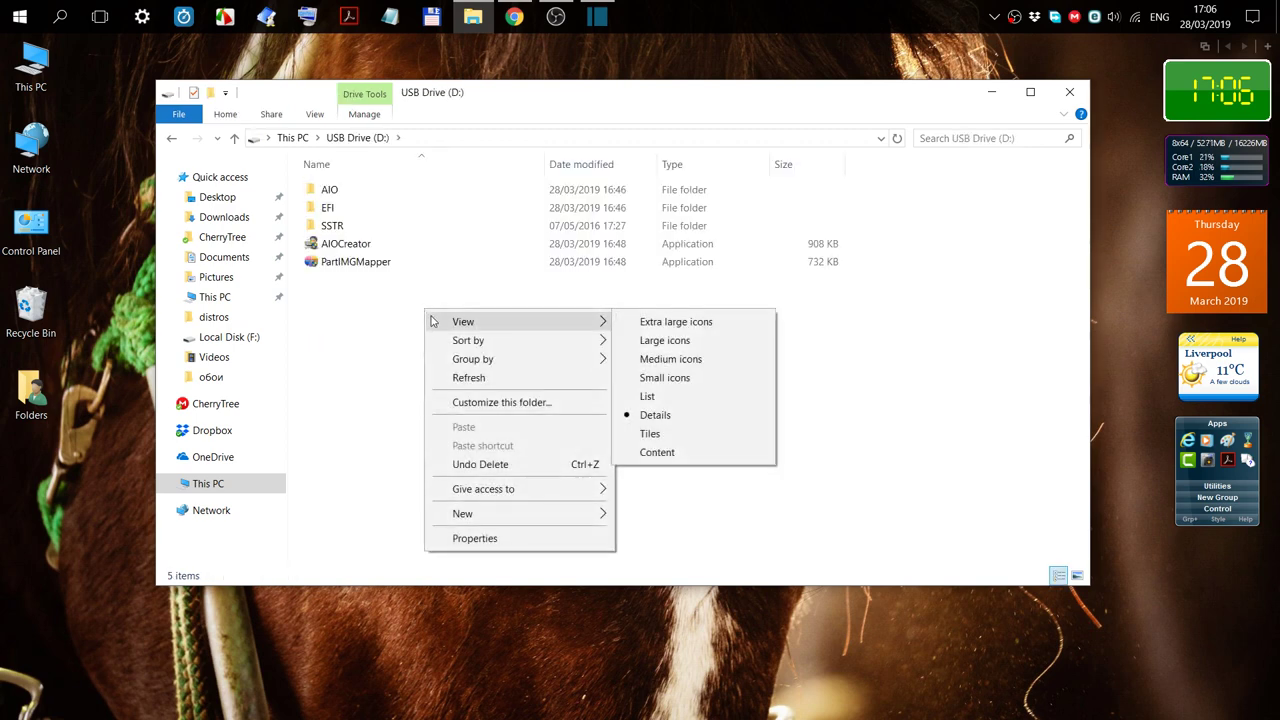
mouse_move(525, 520)
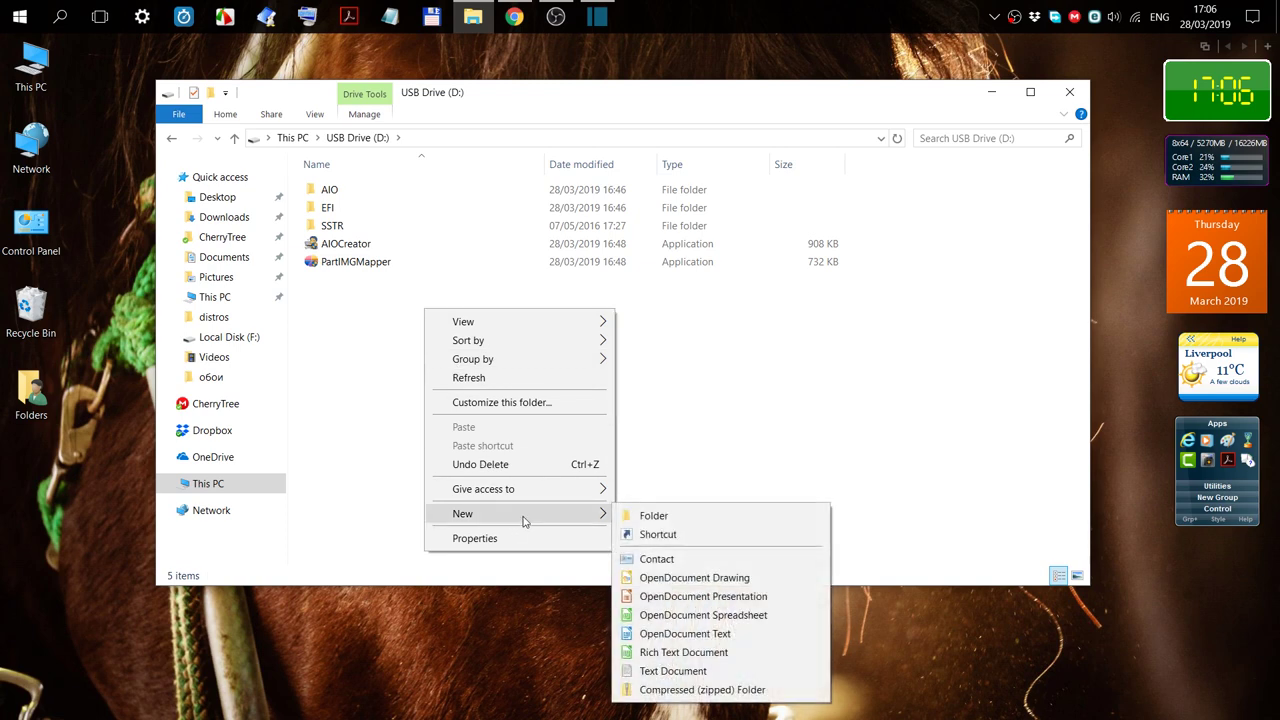
left_click(675, 518)
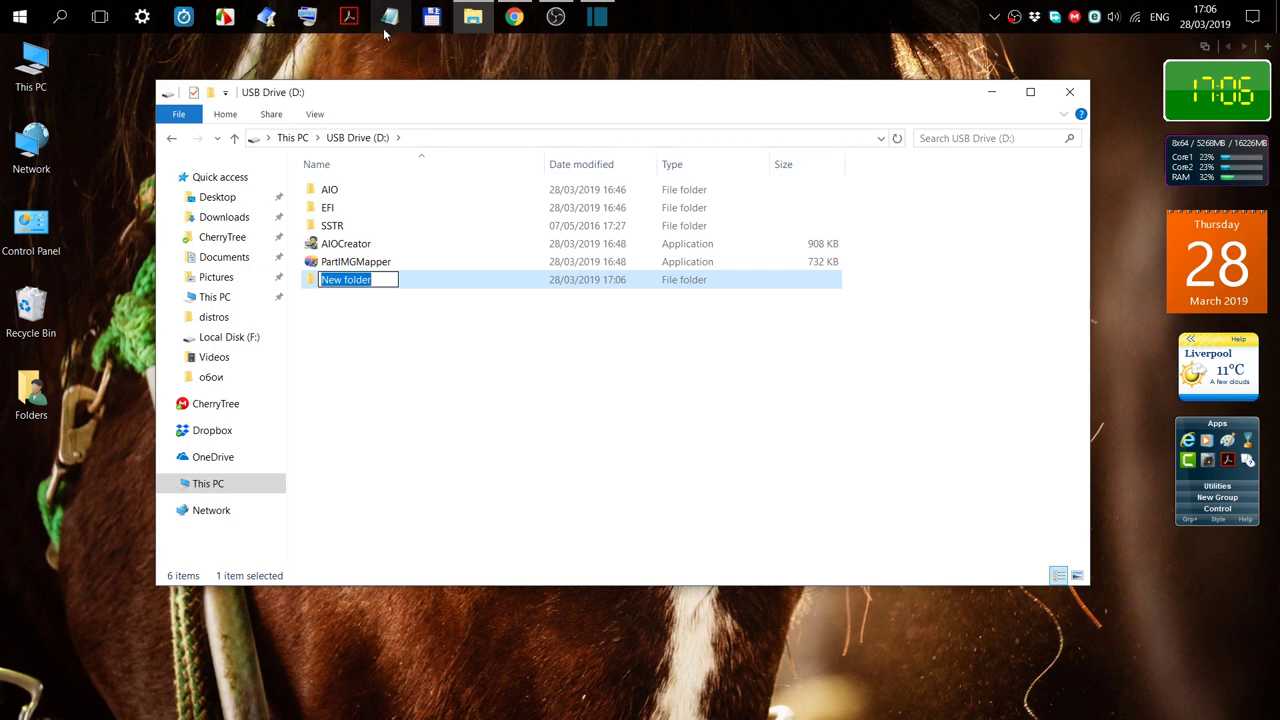
Name the new folder Acronis using the On-Screen Keyboard, and close the keyboard.
left_click(310, 20)
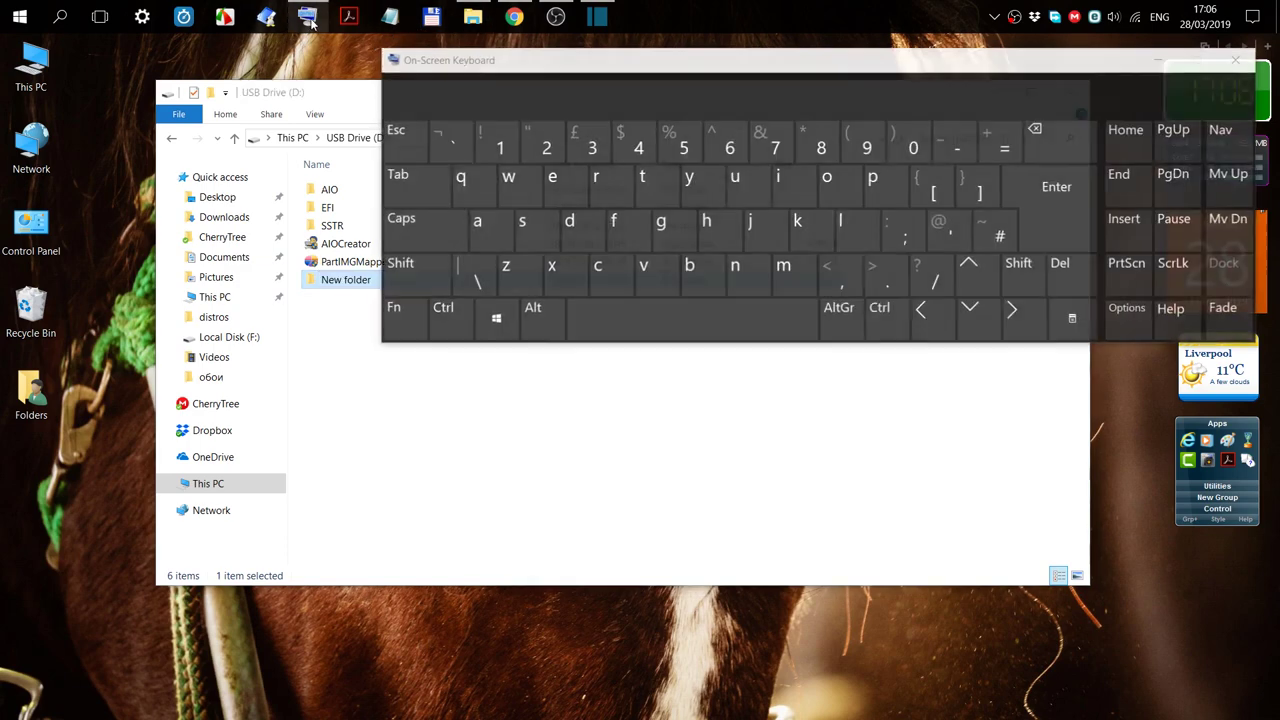
left_click(350, 283)
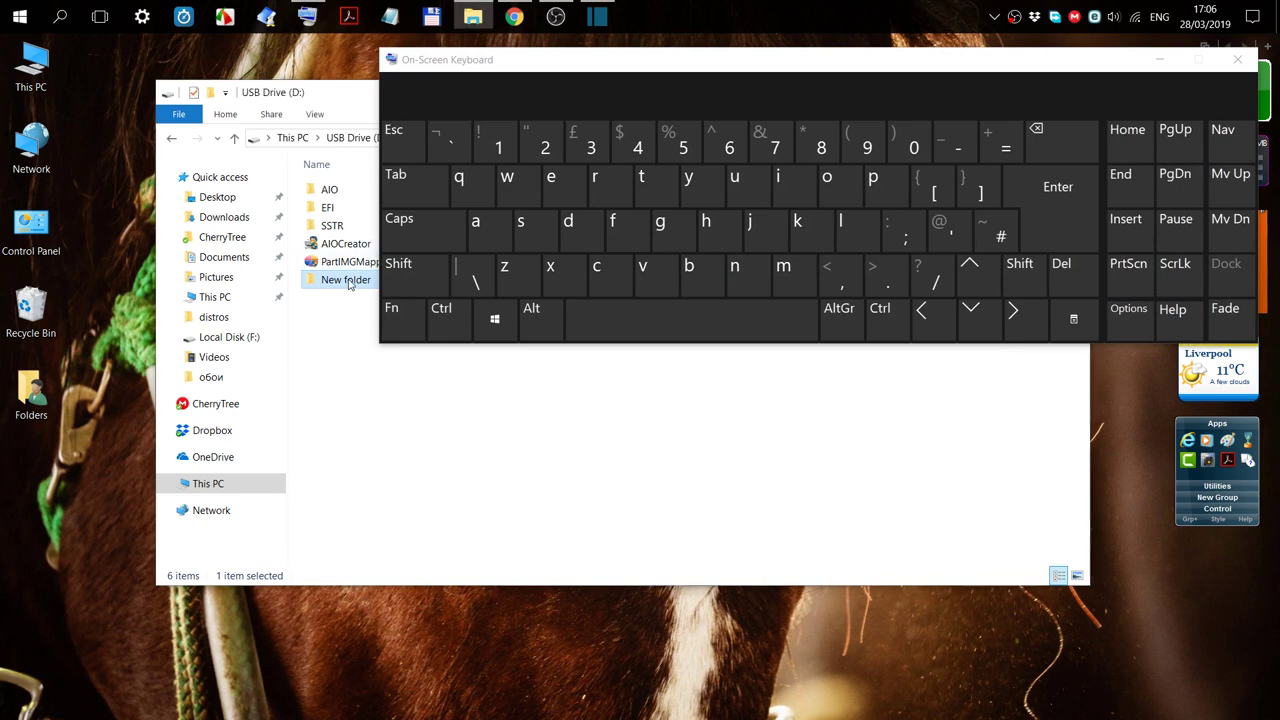
right_click(350, 285)
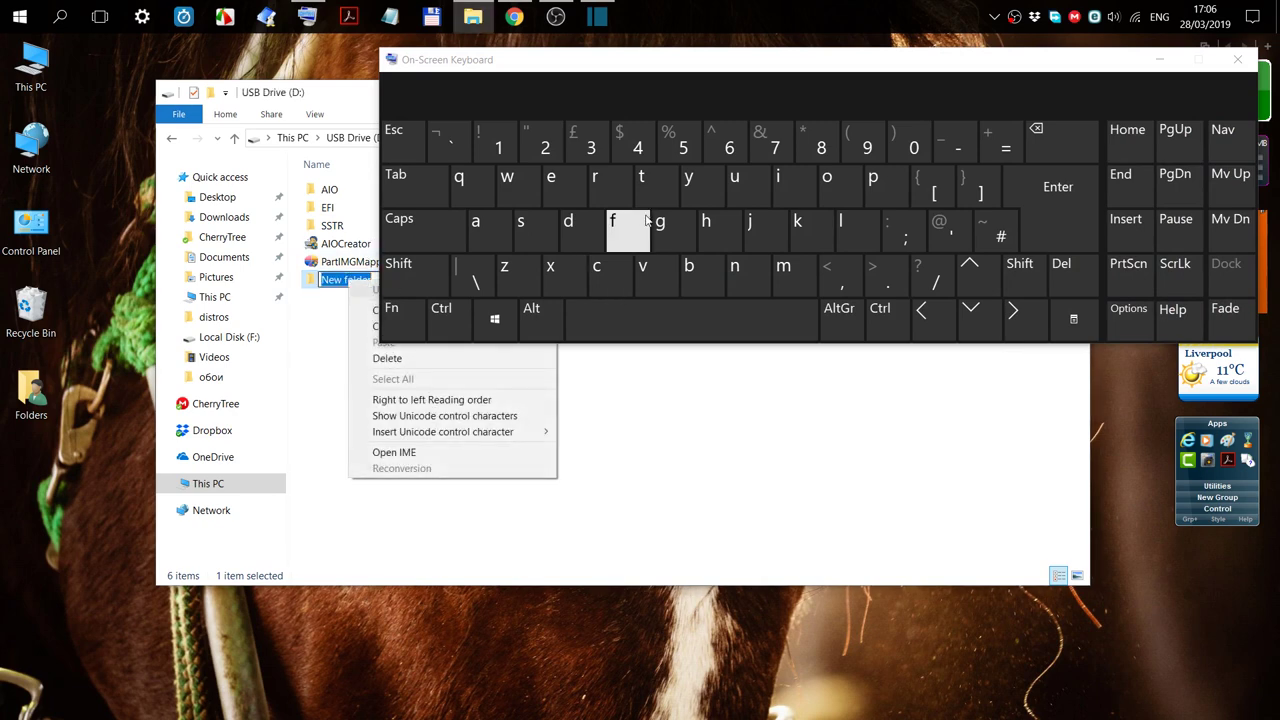
left_click(434, 273)
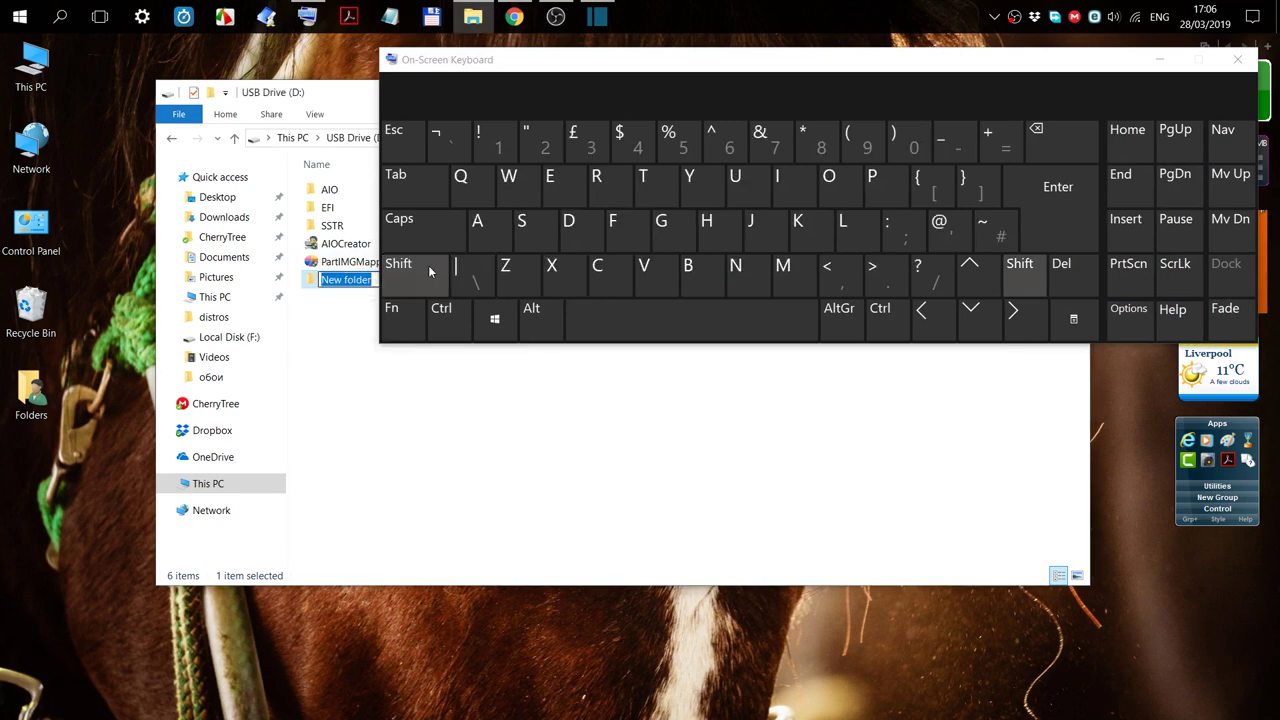
left_click(490, 232)
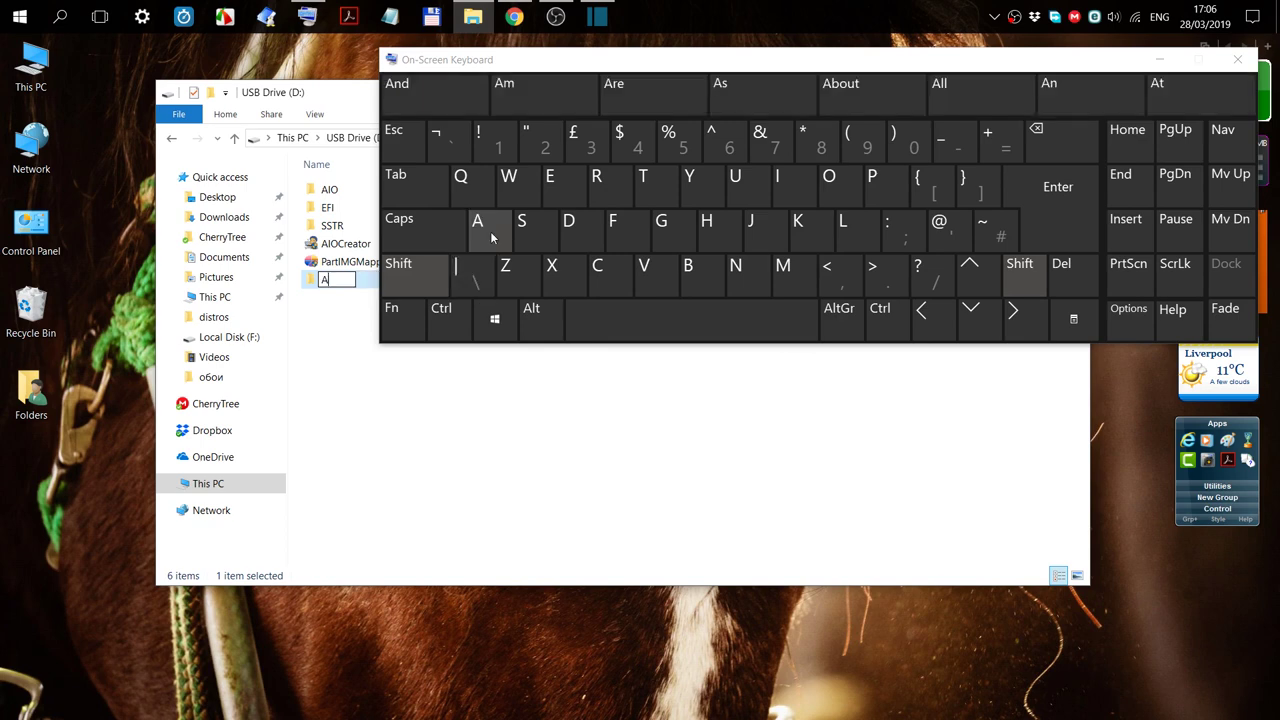
left_click(597, 272)
left_click(615, 186)
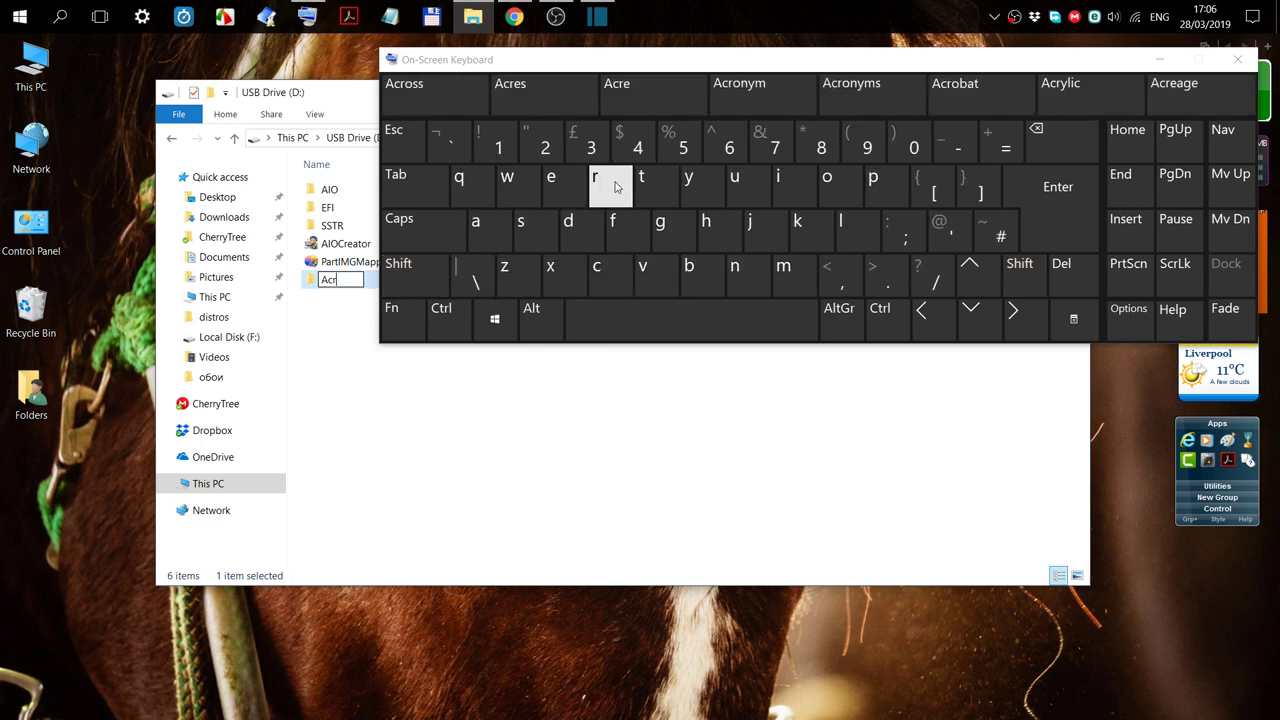
left_click(827, 180)
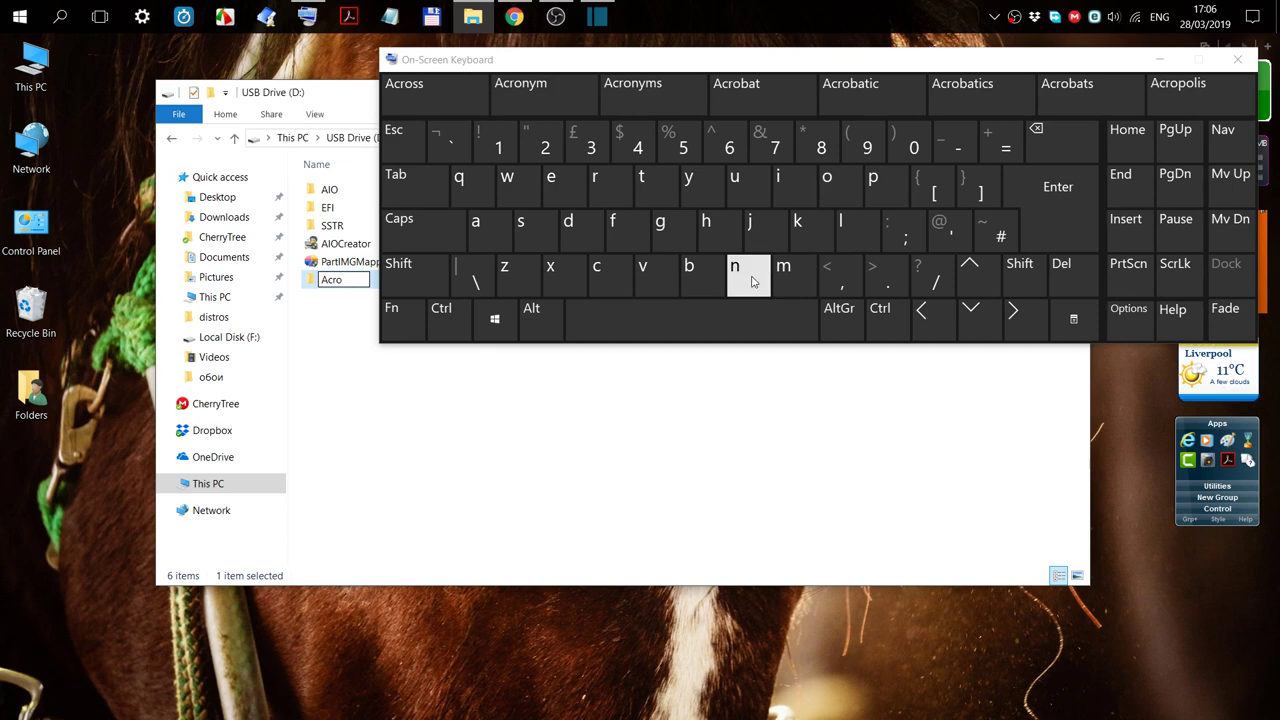
left_click(752, 282)
left_click(784, 186)
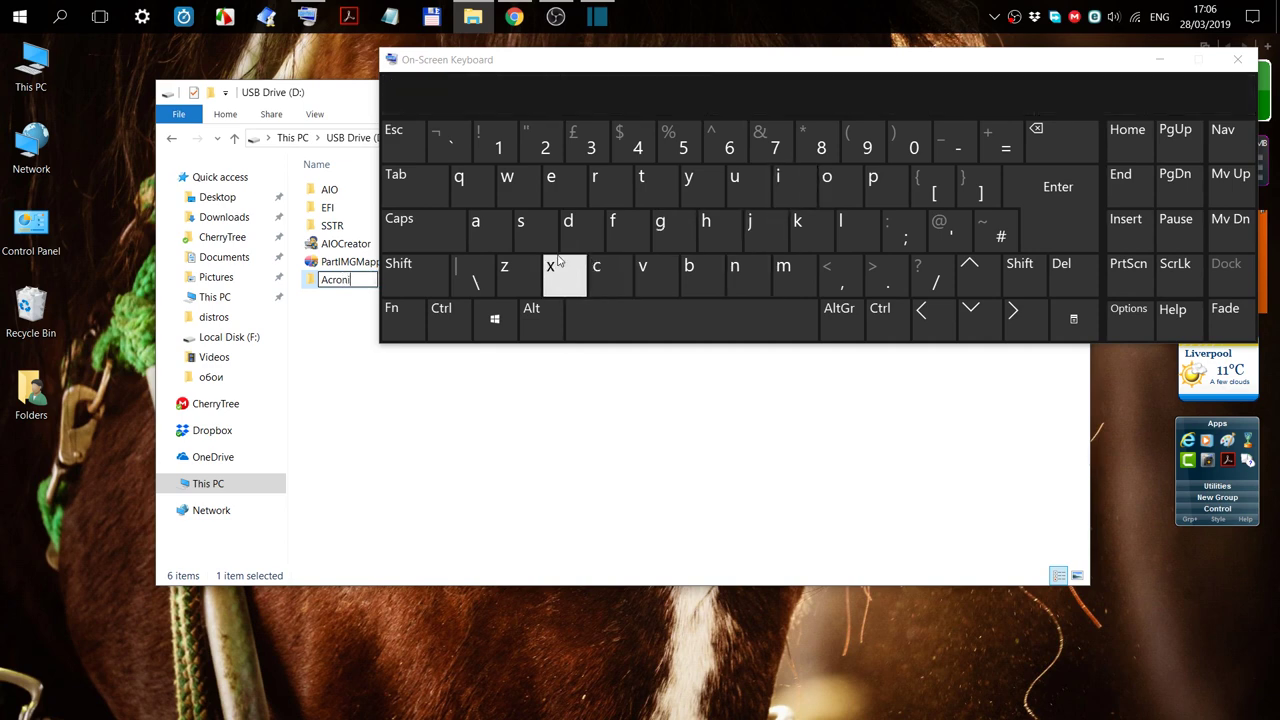
left_click(534, 232)
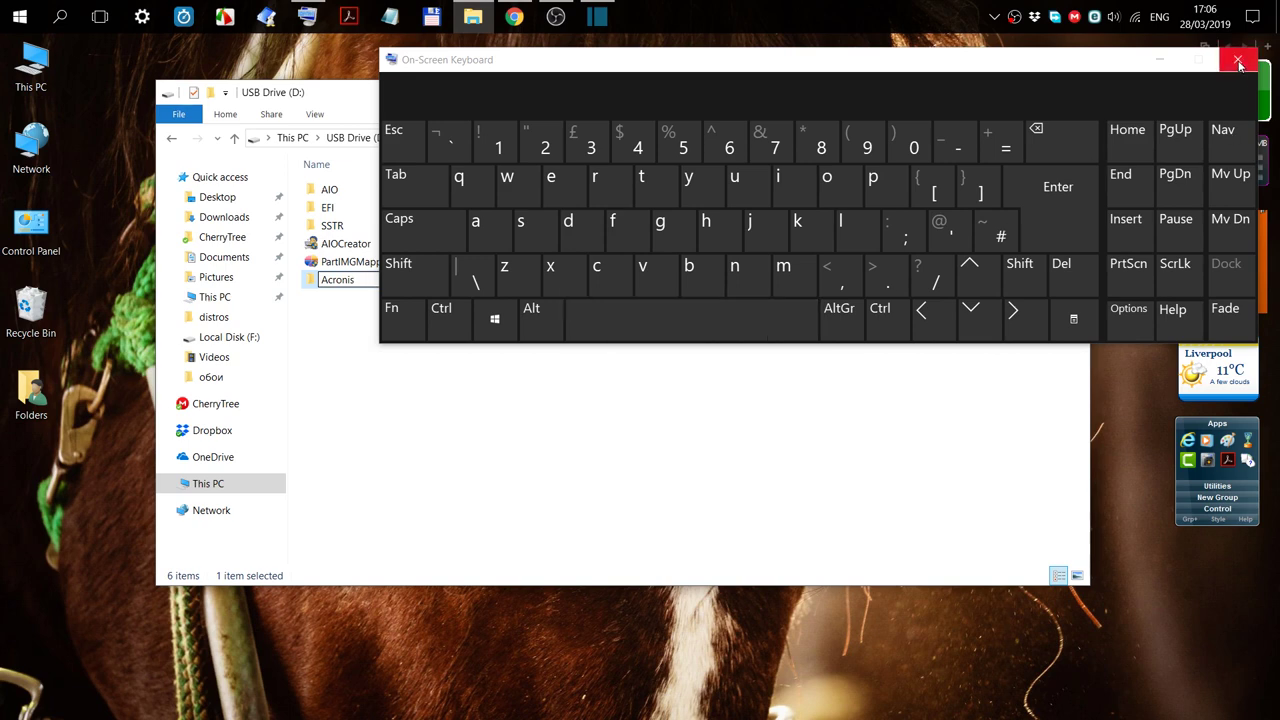
left_click(1073, 200)
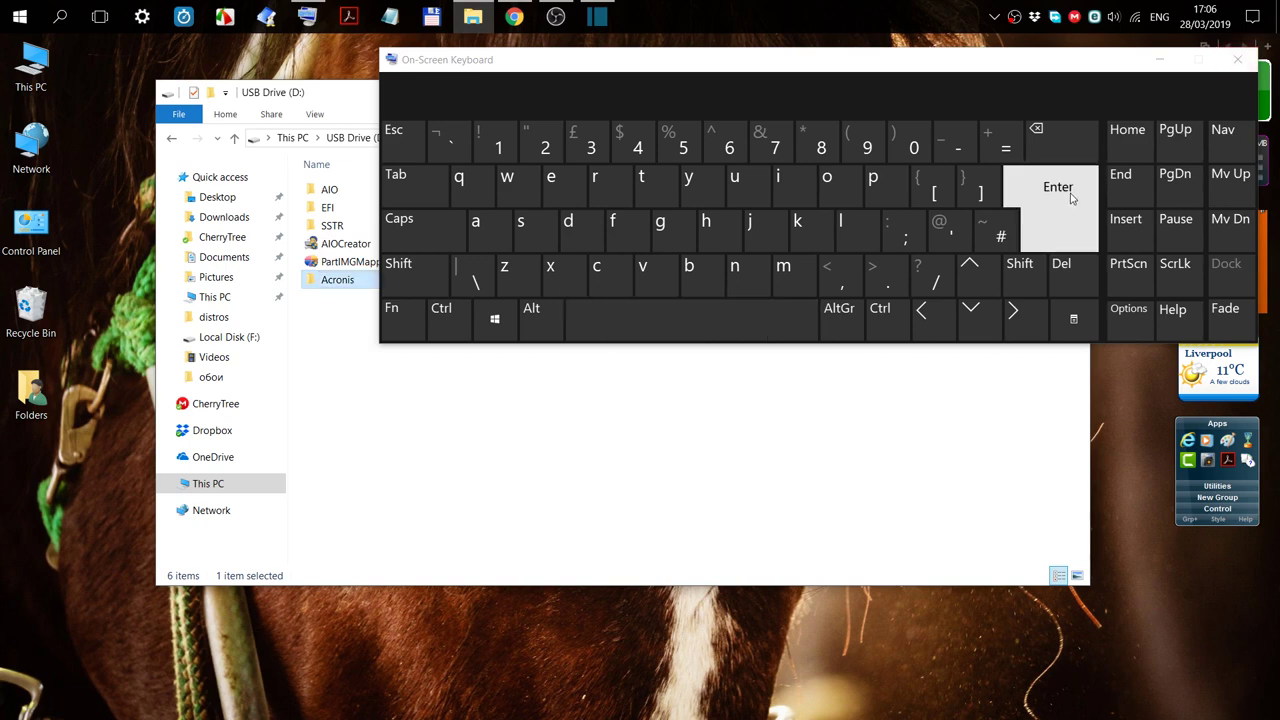
left_click(1237, 60)
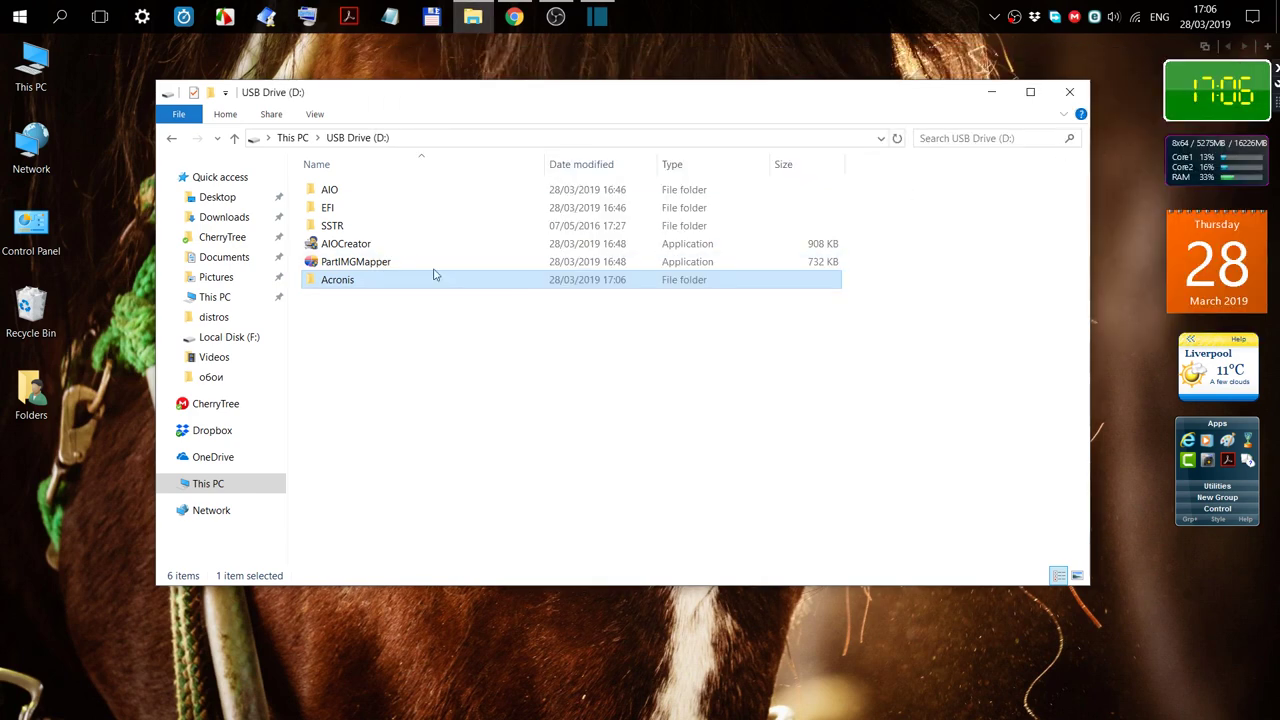
Look inside the Acronis folder in File Explorer, then switch to Total Commander, check the drives and the same folder on D:, and minimize it.
double_click(338, 280)
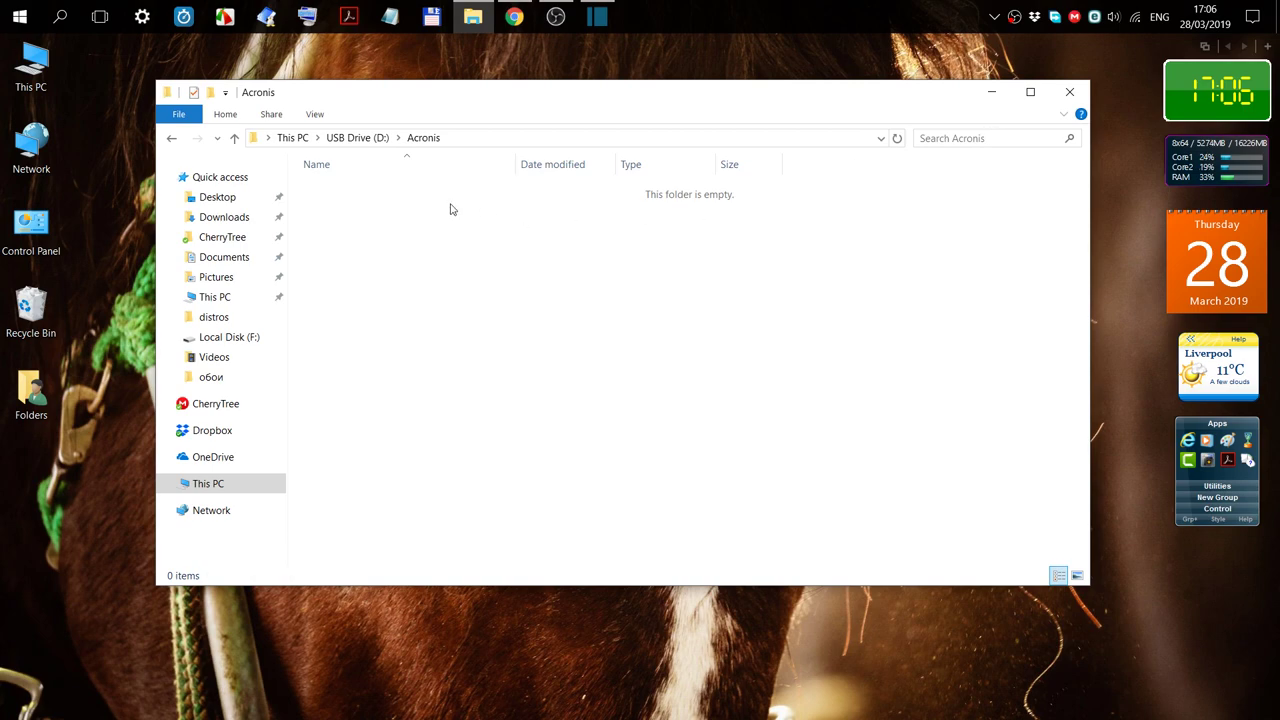
left_click(1076, 94)
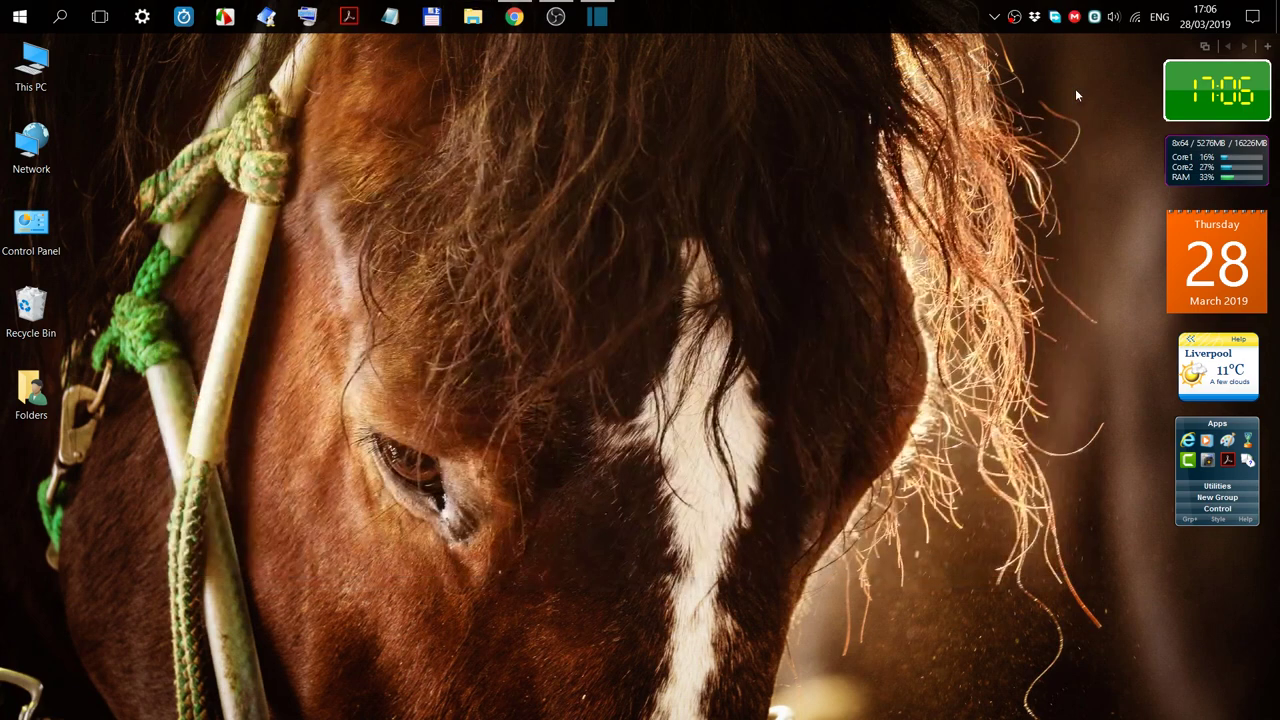
left_click(435, 17)
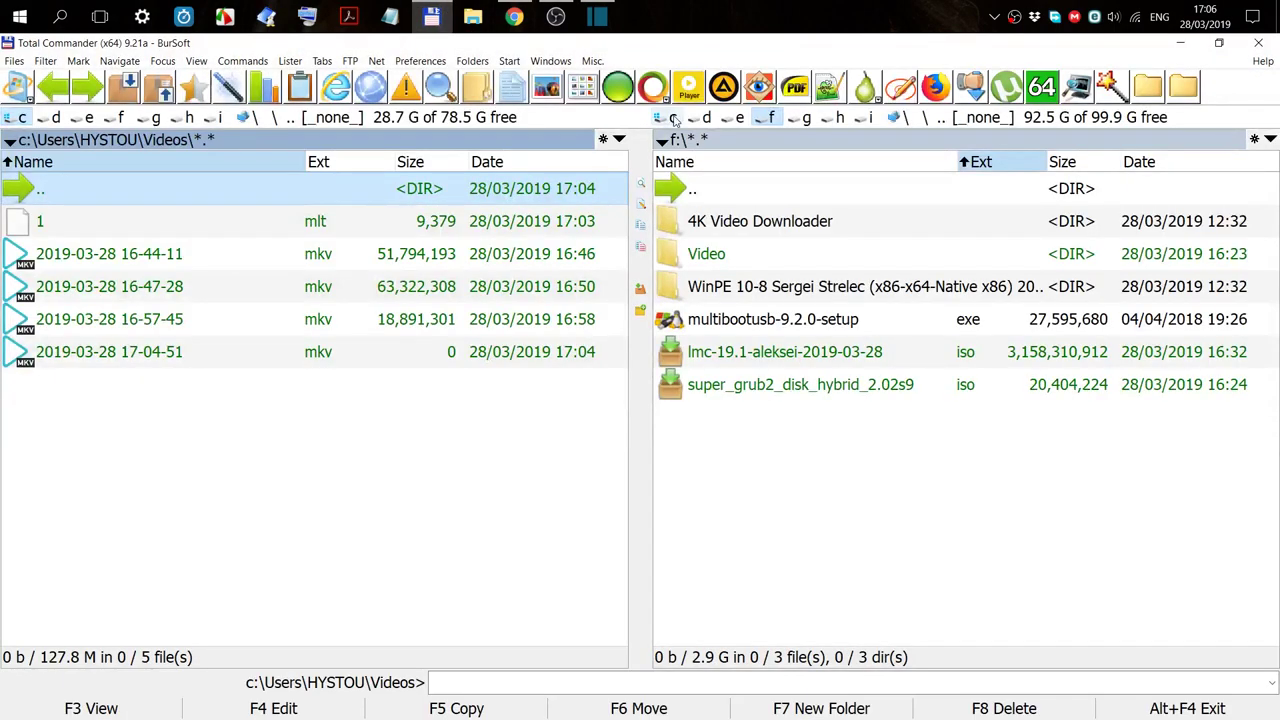
left_click(803, 118)
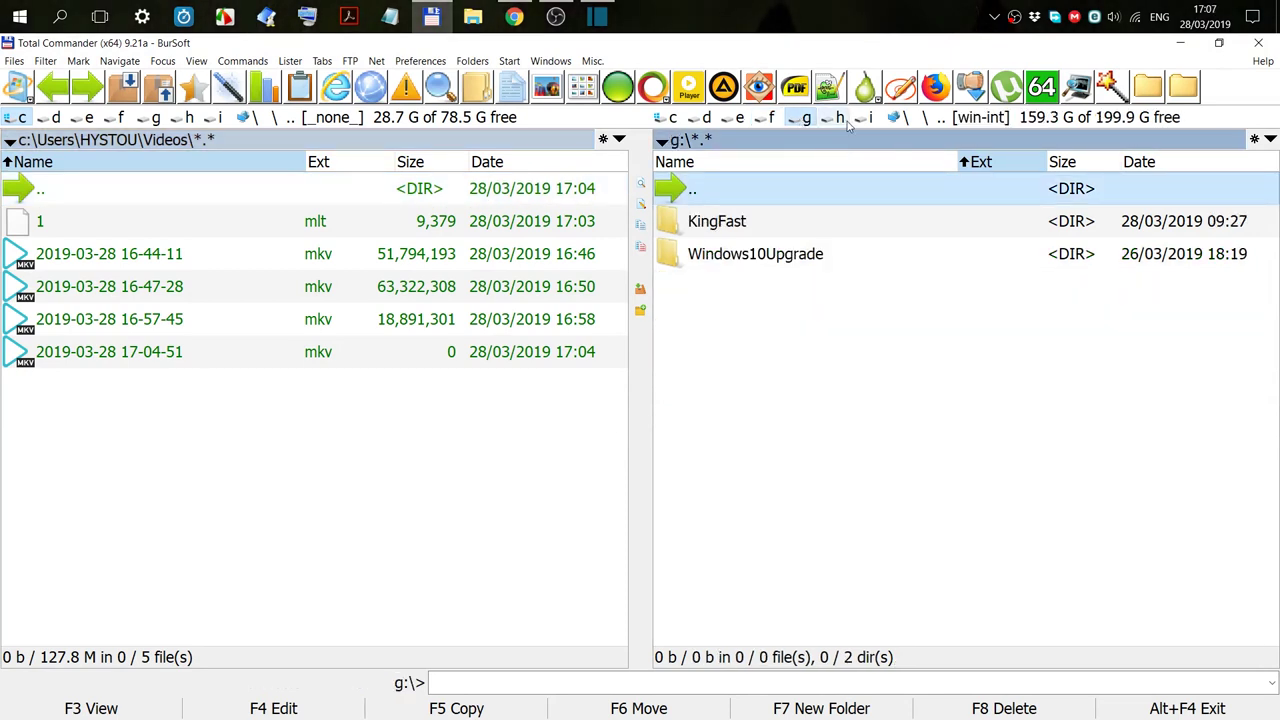
left_click(839, 118)
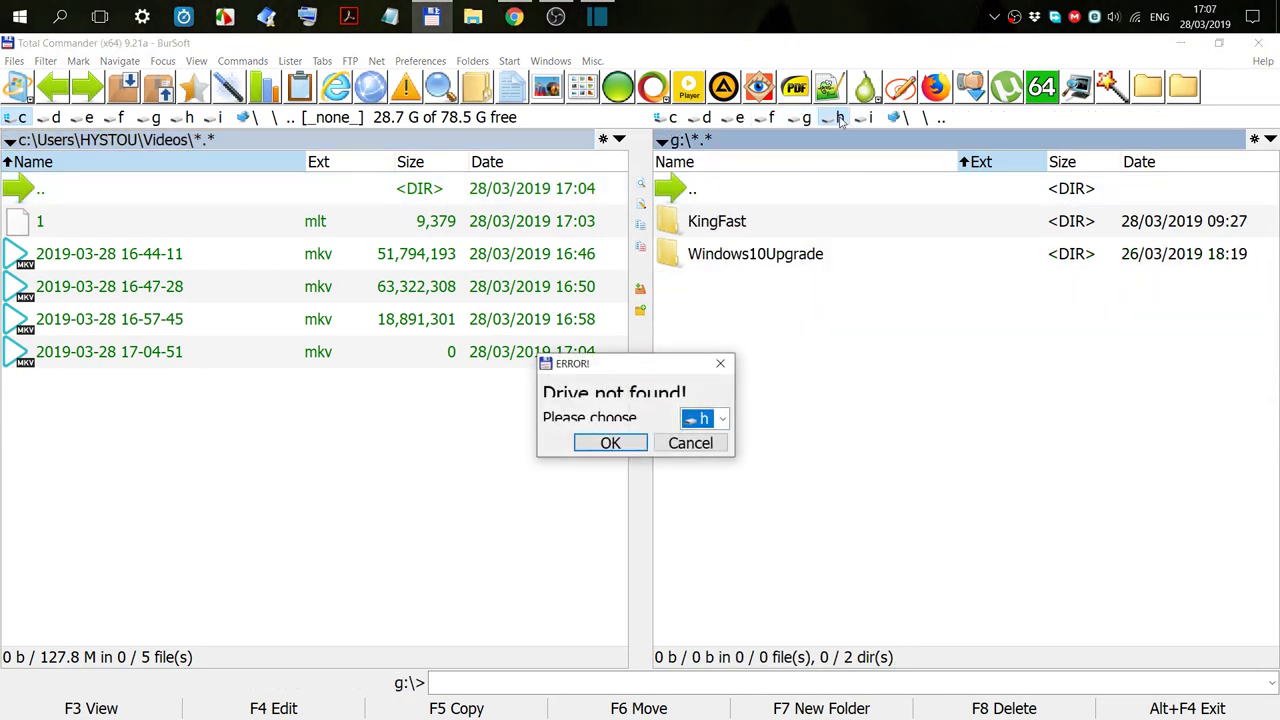
left_click(690, 443)
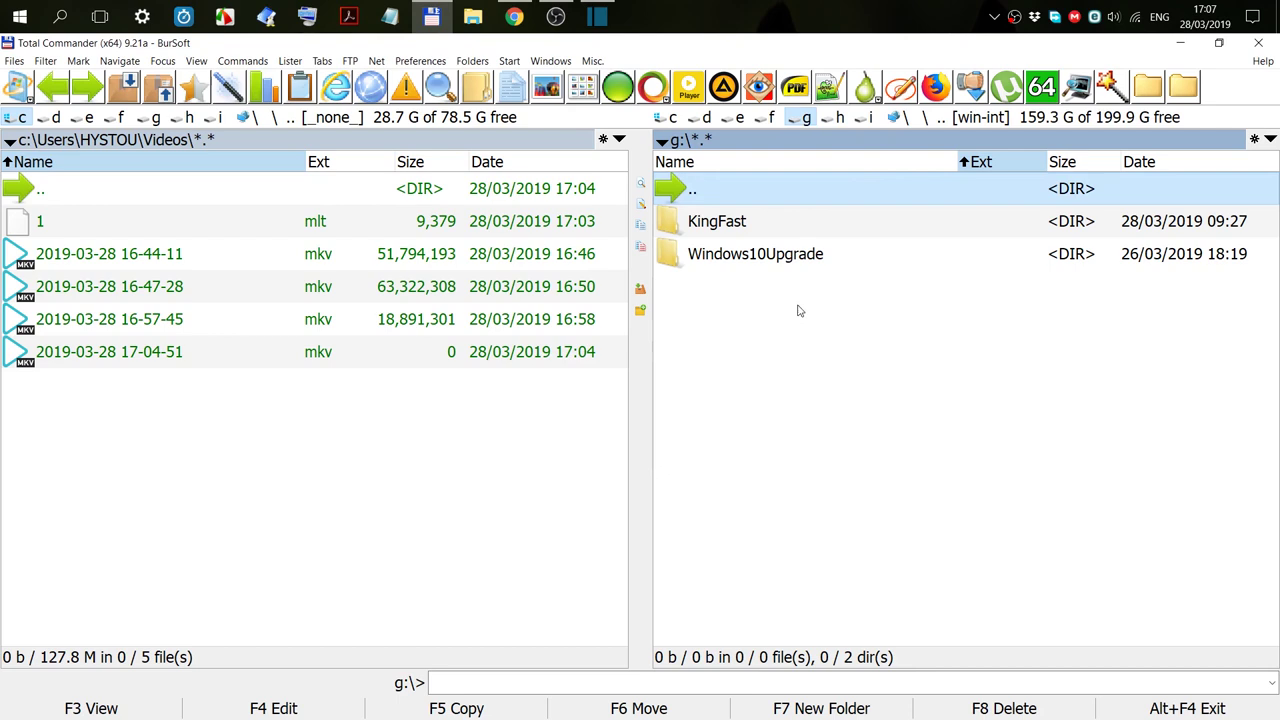
left_click(870, 118)
left_click(690, 442)
left_click(706, 118)
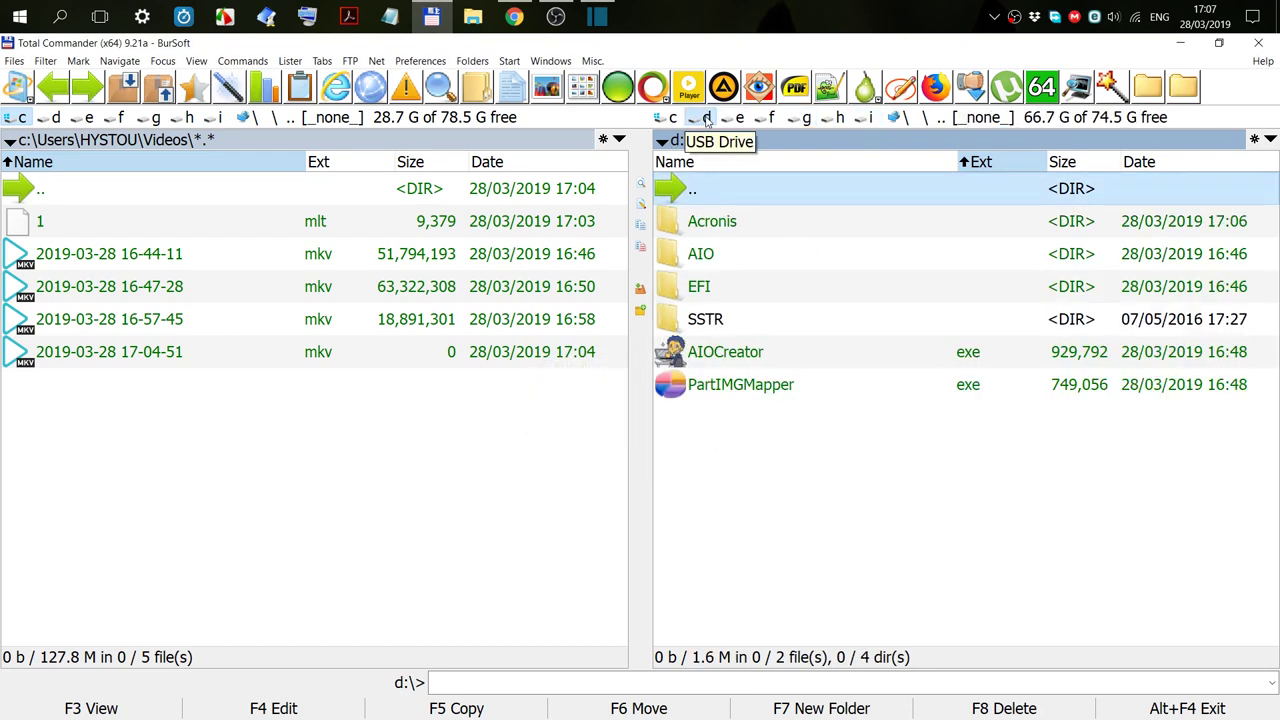
double_click(671, 224)
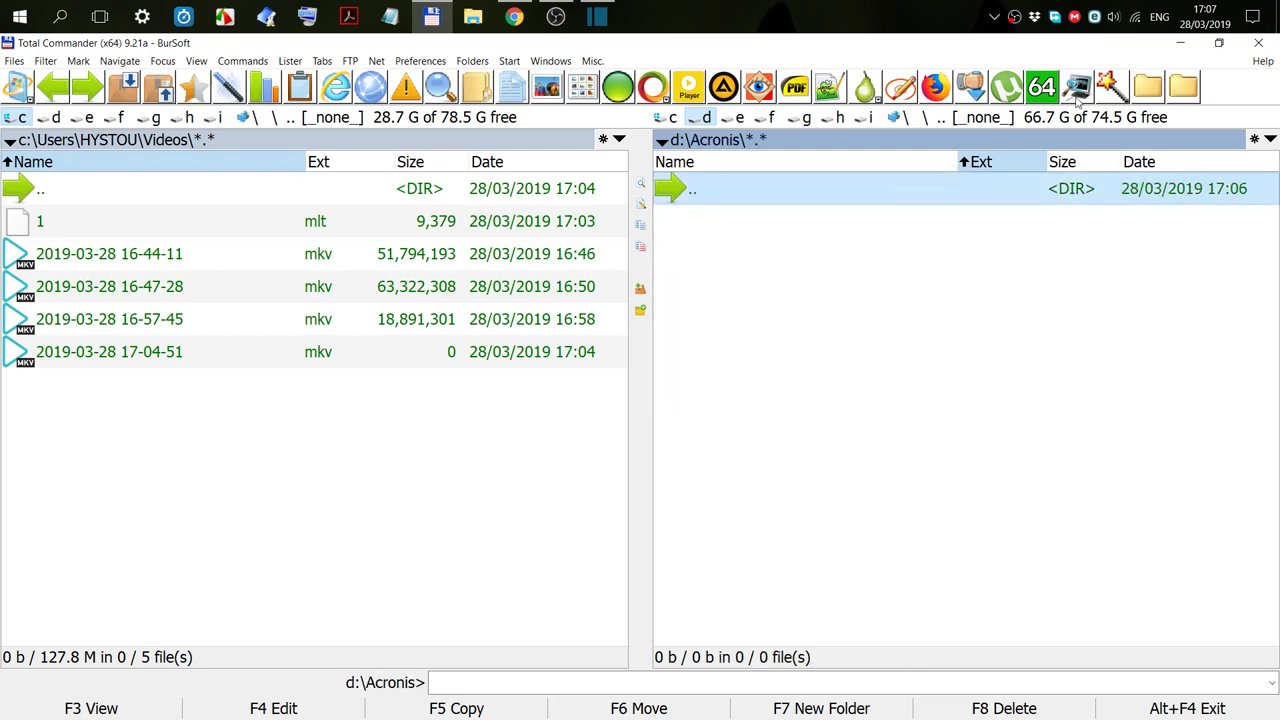
left_click(1181, 44)
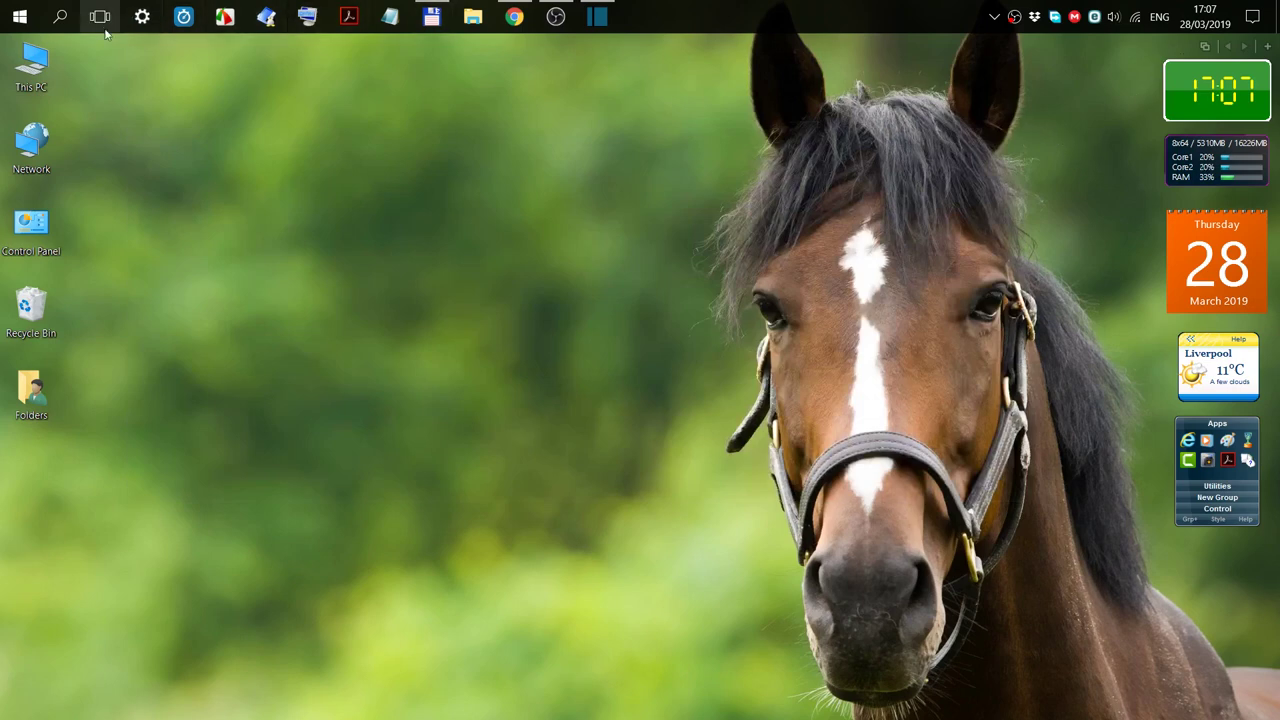
Switch to Acronis True Image by launching it from the Start menu tiles.
left_click(15, 24)
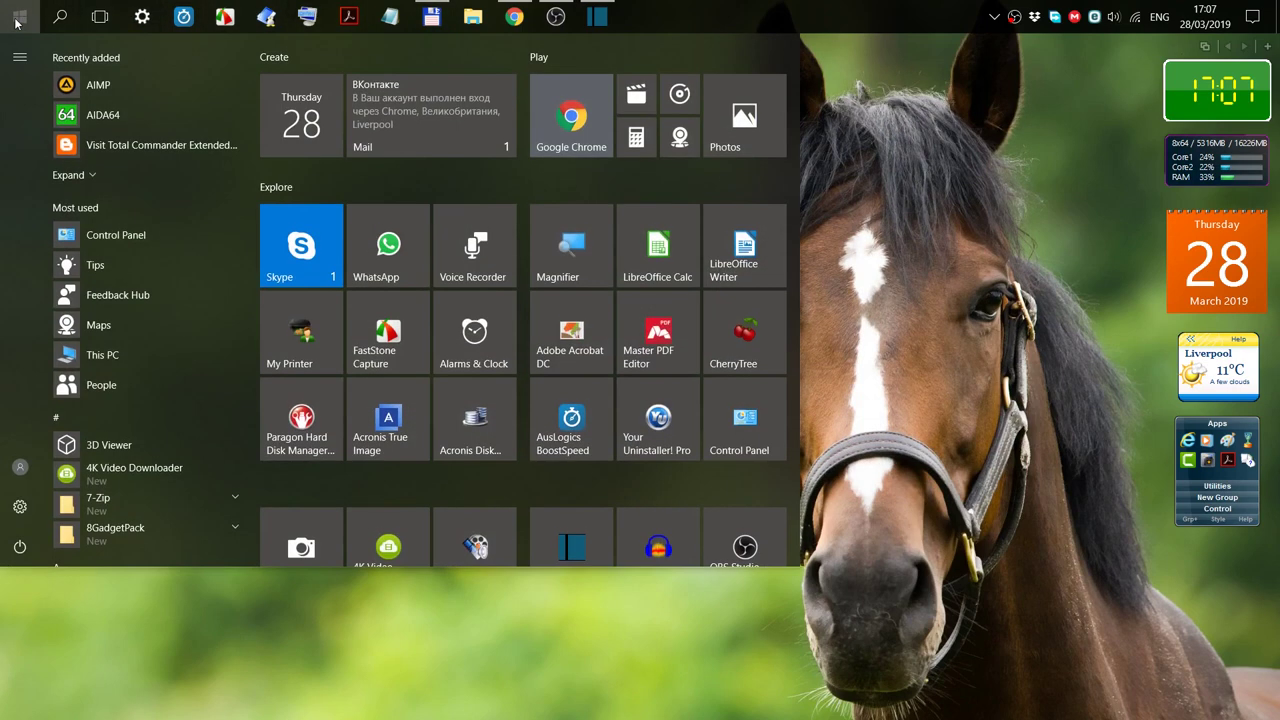
scroll(502, 497, "down", 2)
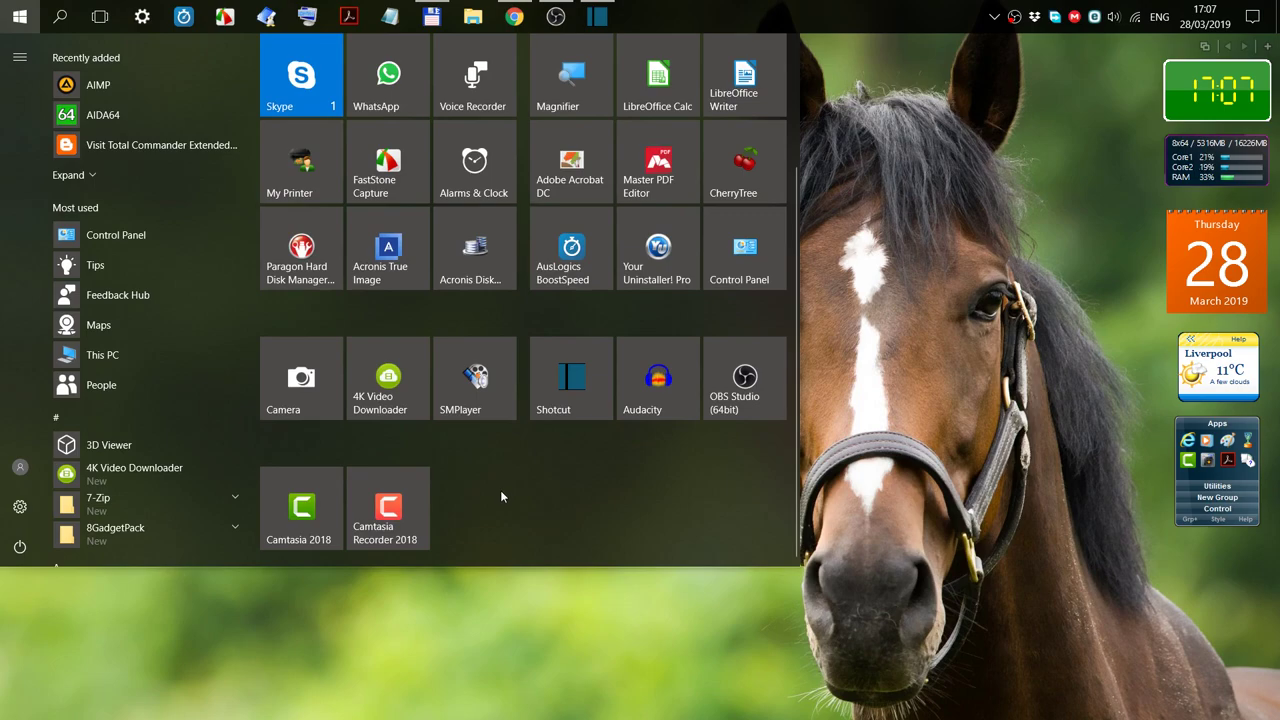
left_click(388, 262)
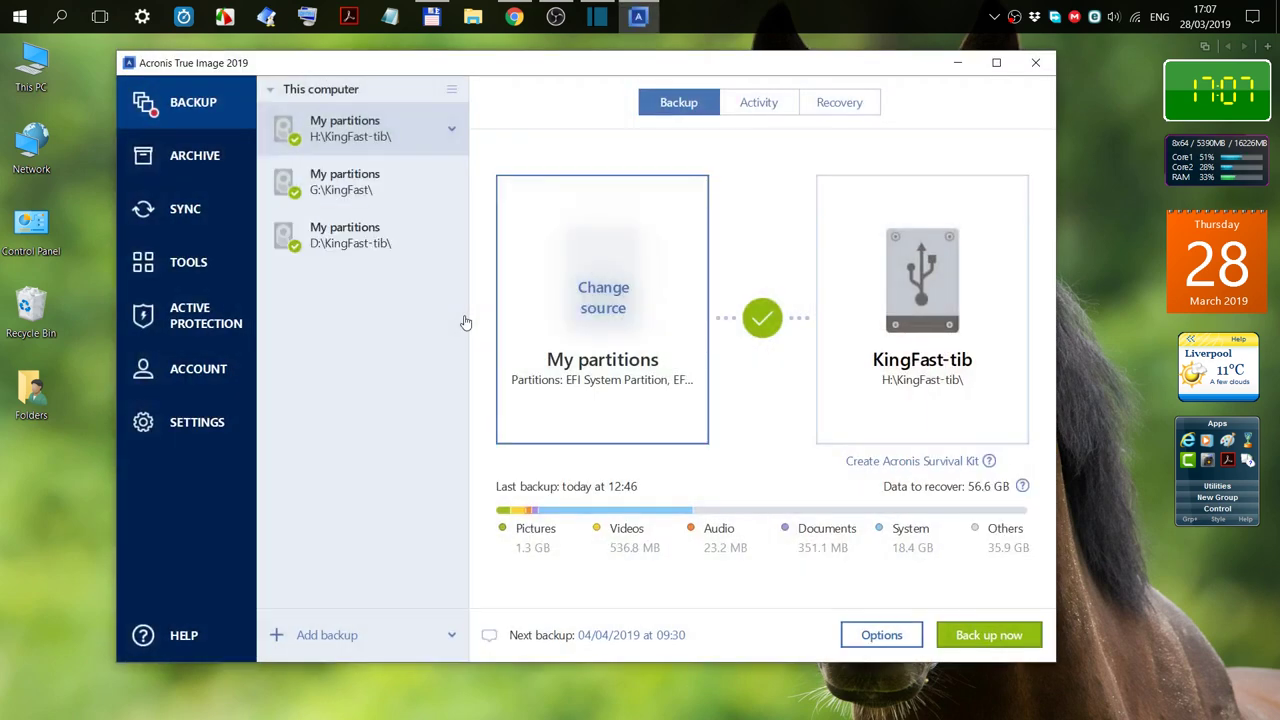
Add a new backup and choose Disks and partitions as its source type.
left_click(277, 636)
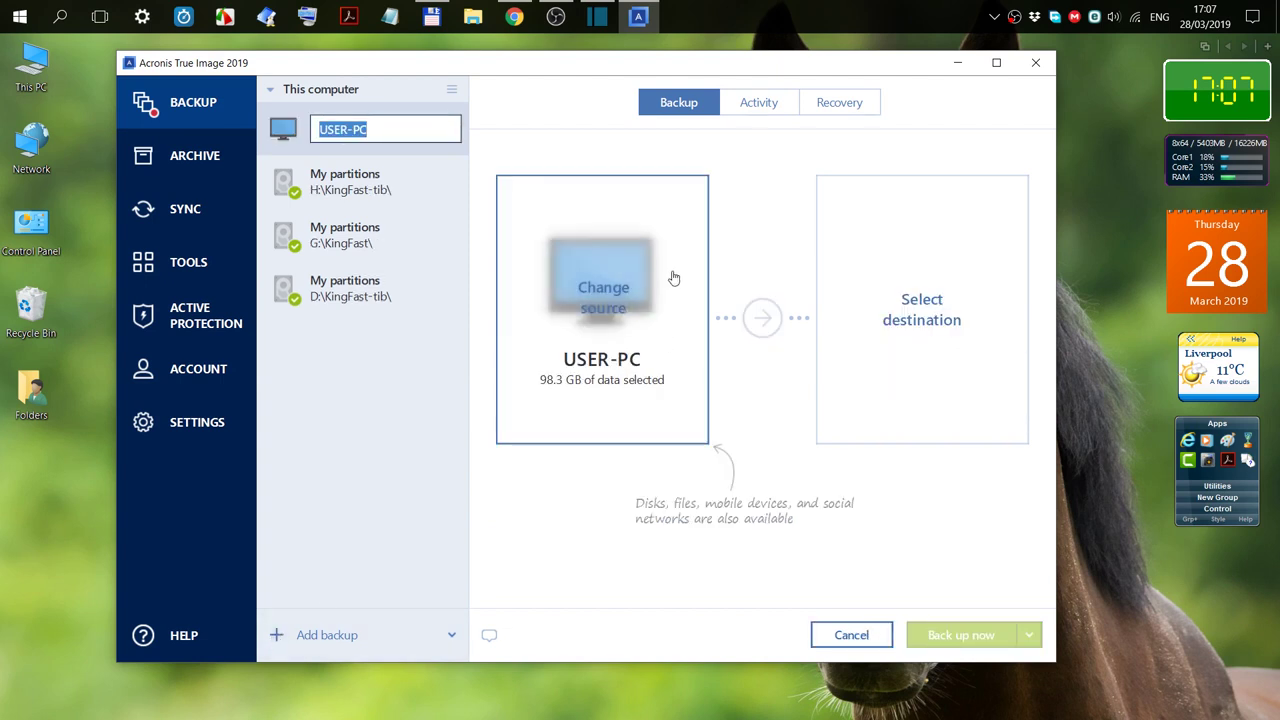
left_click(618, 304)
left_click(617, 307)
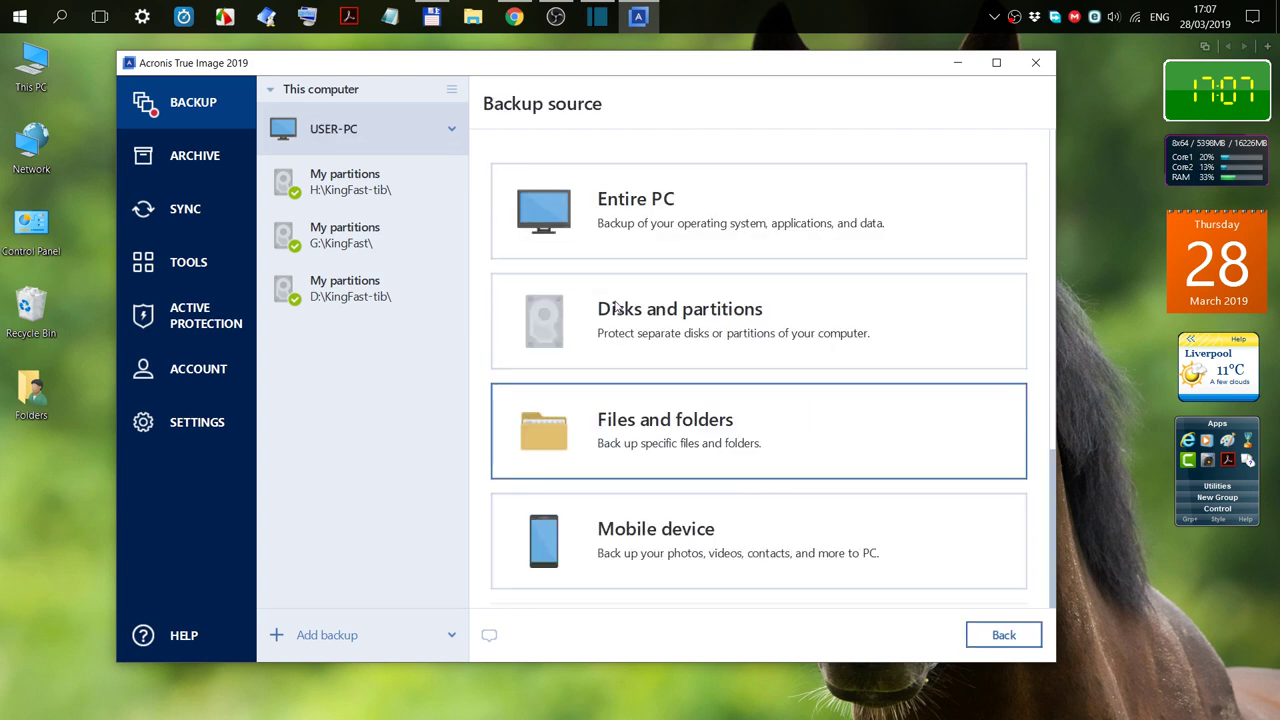
left_click(660, 328)
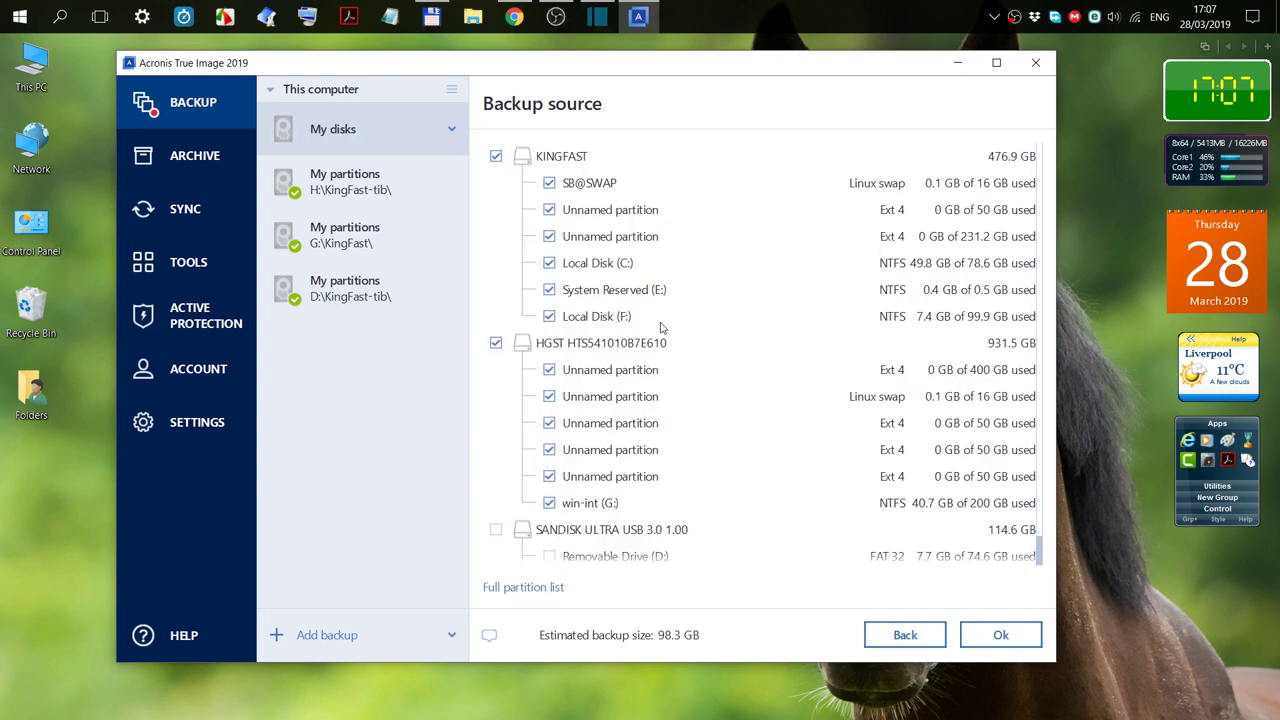
Limit the backup source to Local Disk (C:) and System Reserved (E:) on the KINGFAST disk, and accept the selection.
left_click(496, 343)
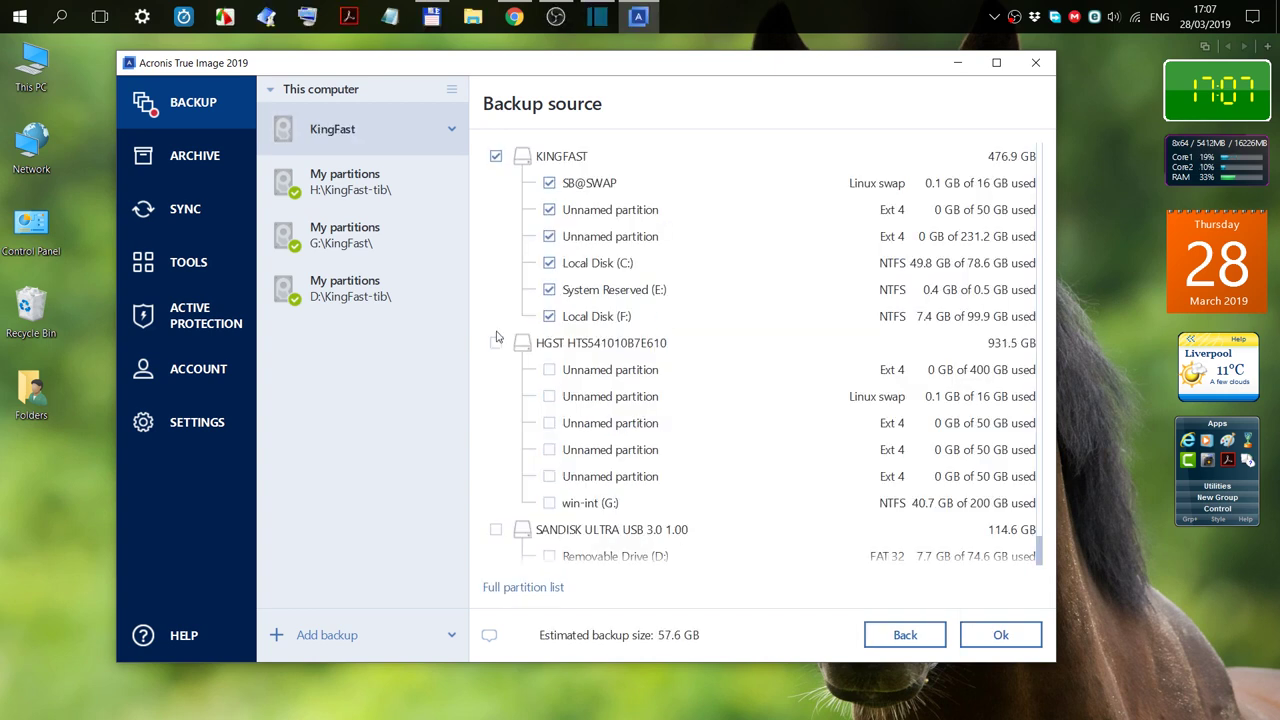
left_click(496, 156)
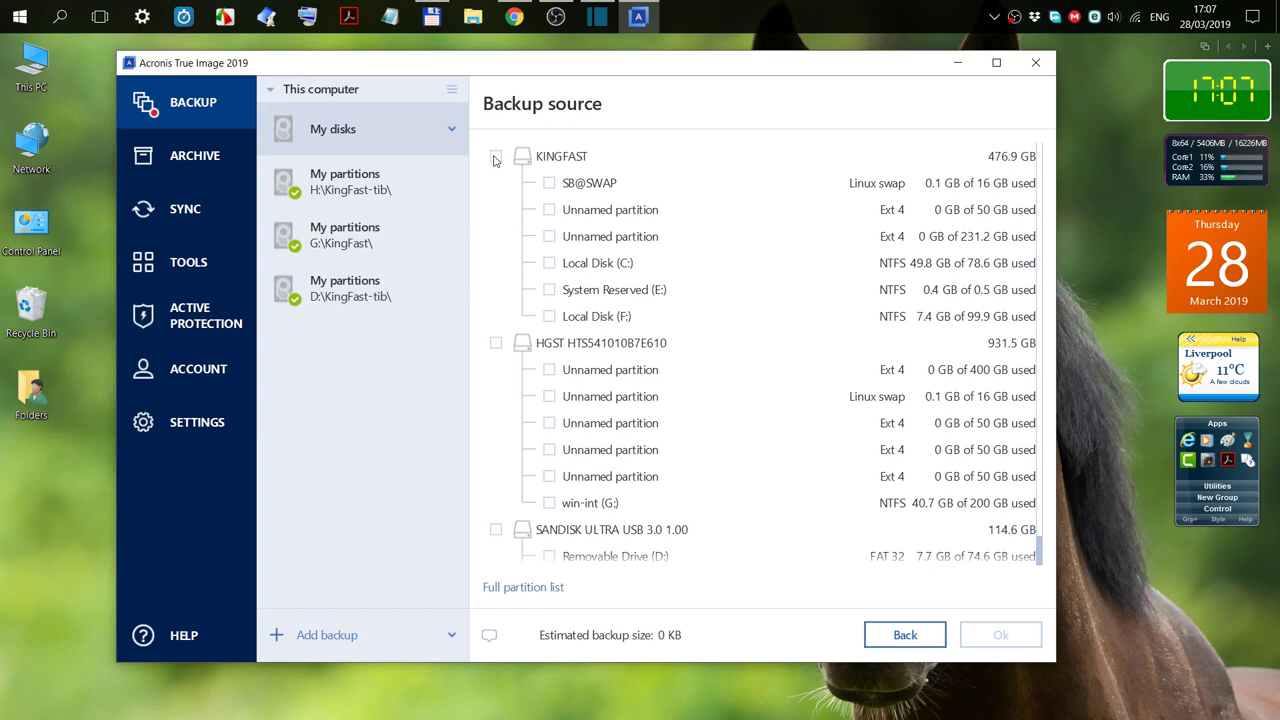
left_click(549, 263)
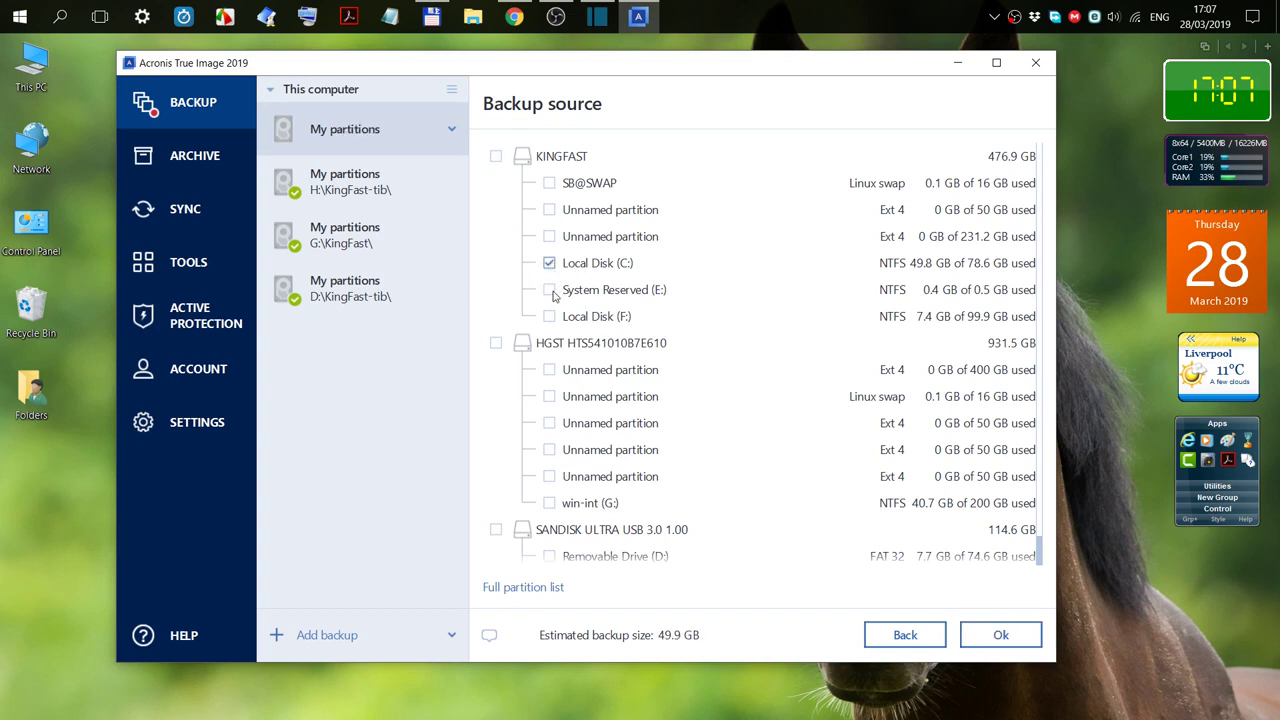
left_click(551, 290)
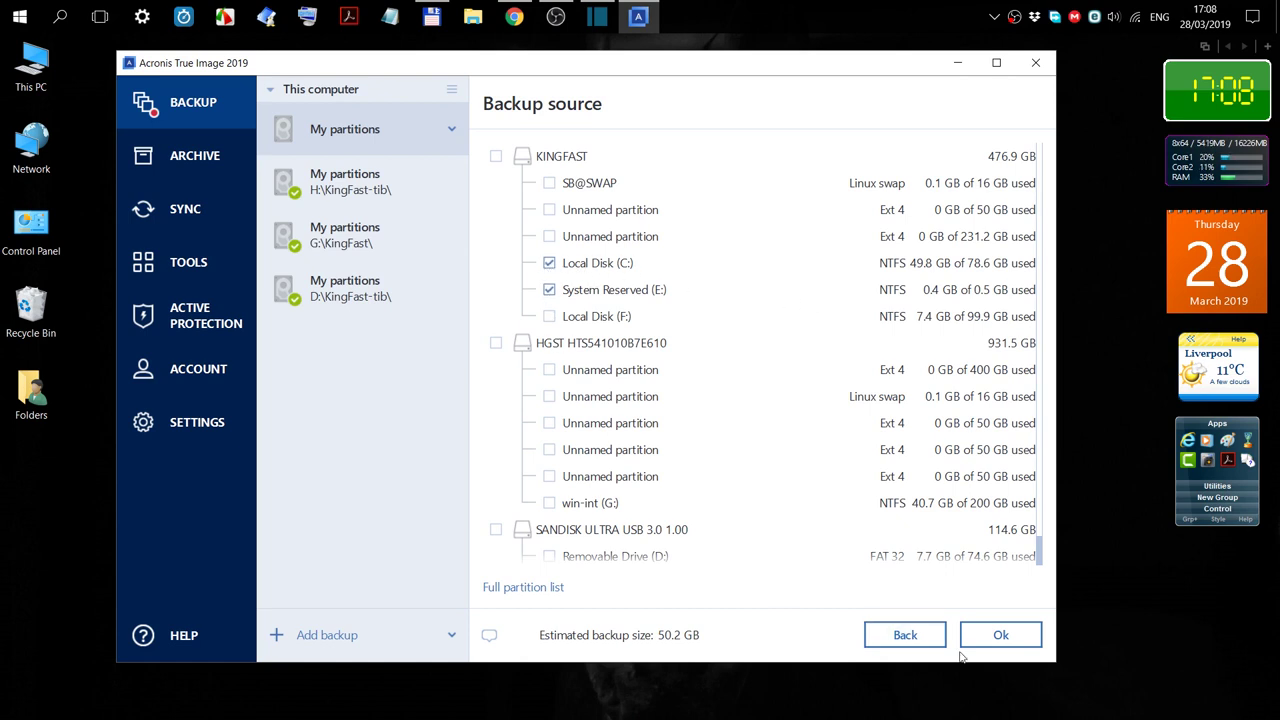
left_click(1000, 636)
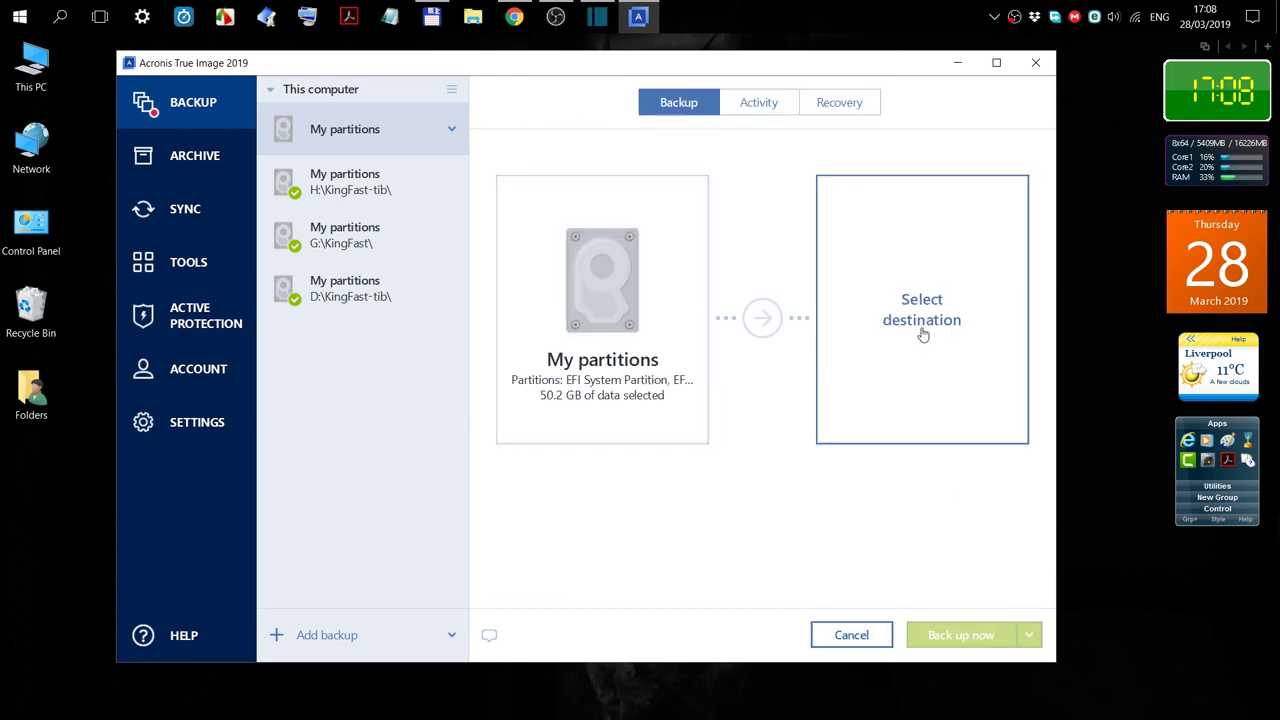
Set the backup destination to the Acronis folder on USB Drive (D:) through a custom location.
left_click(922, 335)
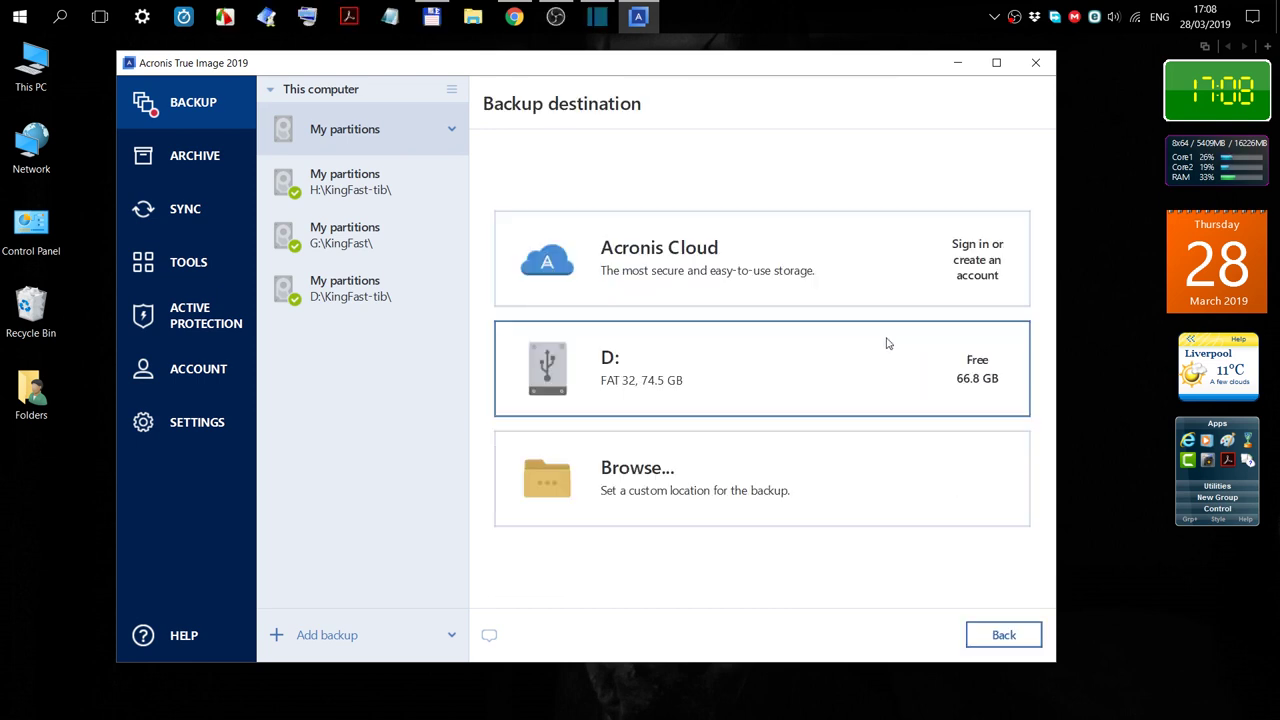
left_click(672, 477)
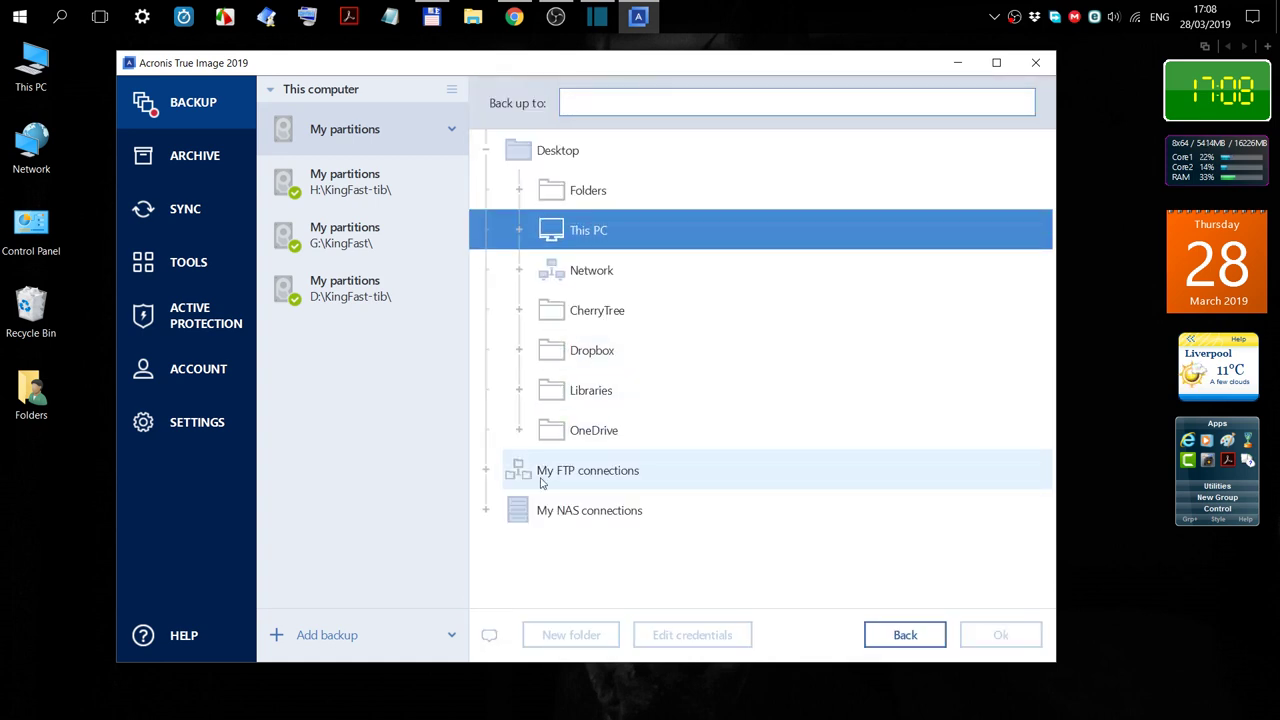
left_click(520, 231)
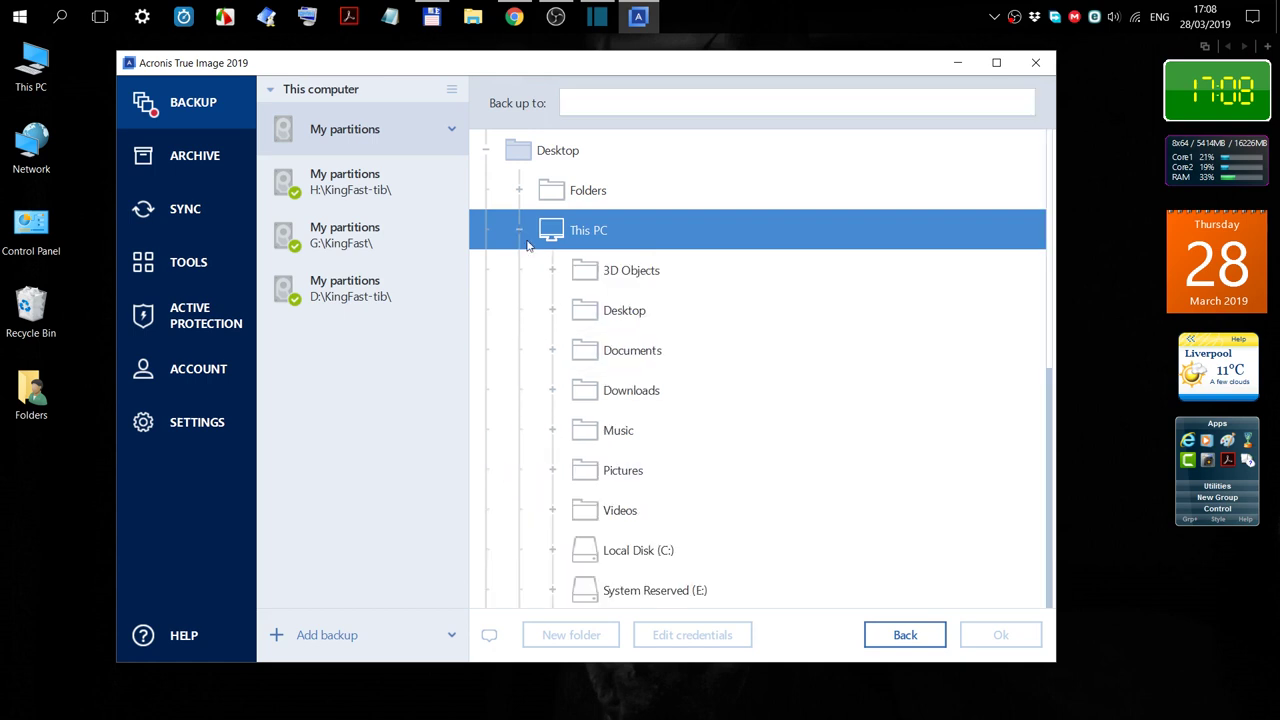
scroll(700, 477, "down", 3)
scroll(692, 466, "down", 2)
scroll(692, 464, "up", 2)
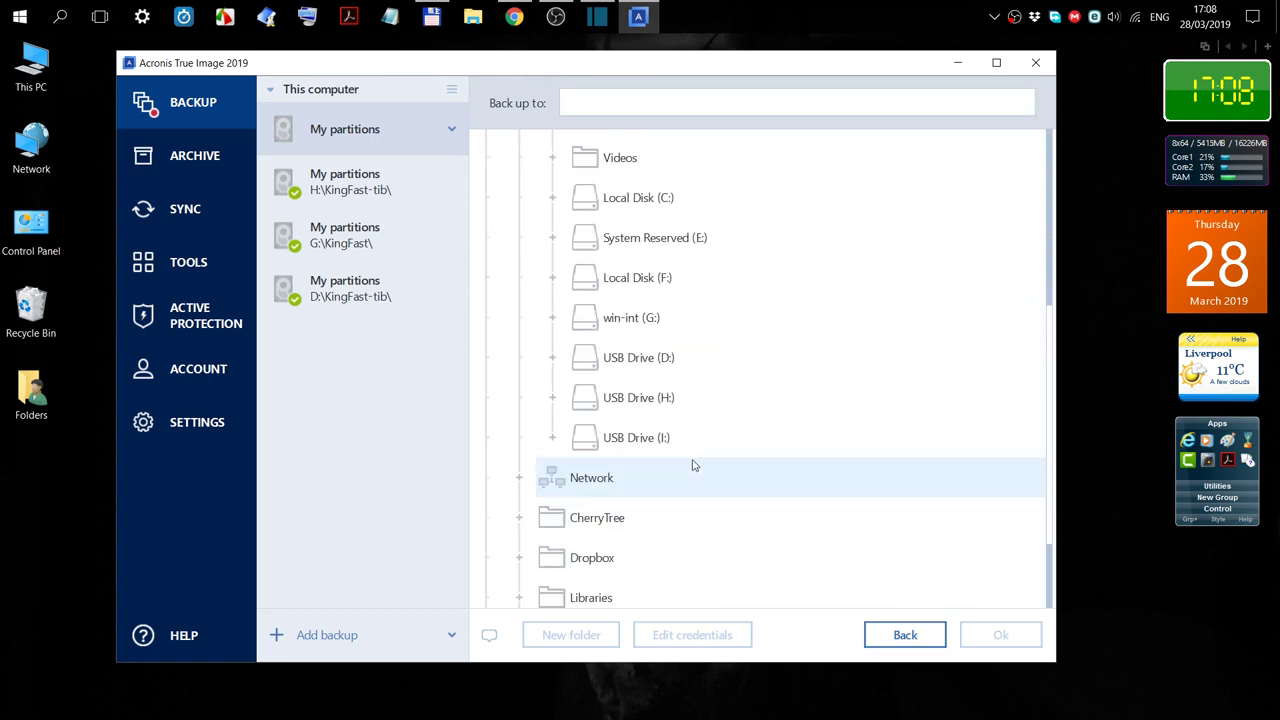
left_click(556, 443)
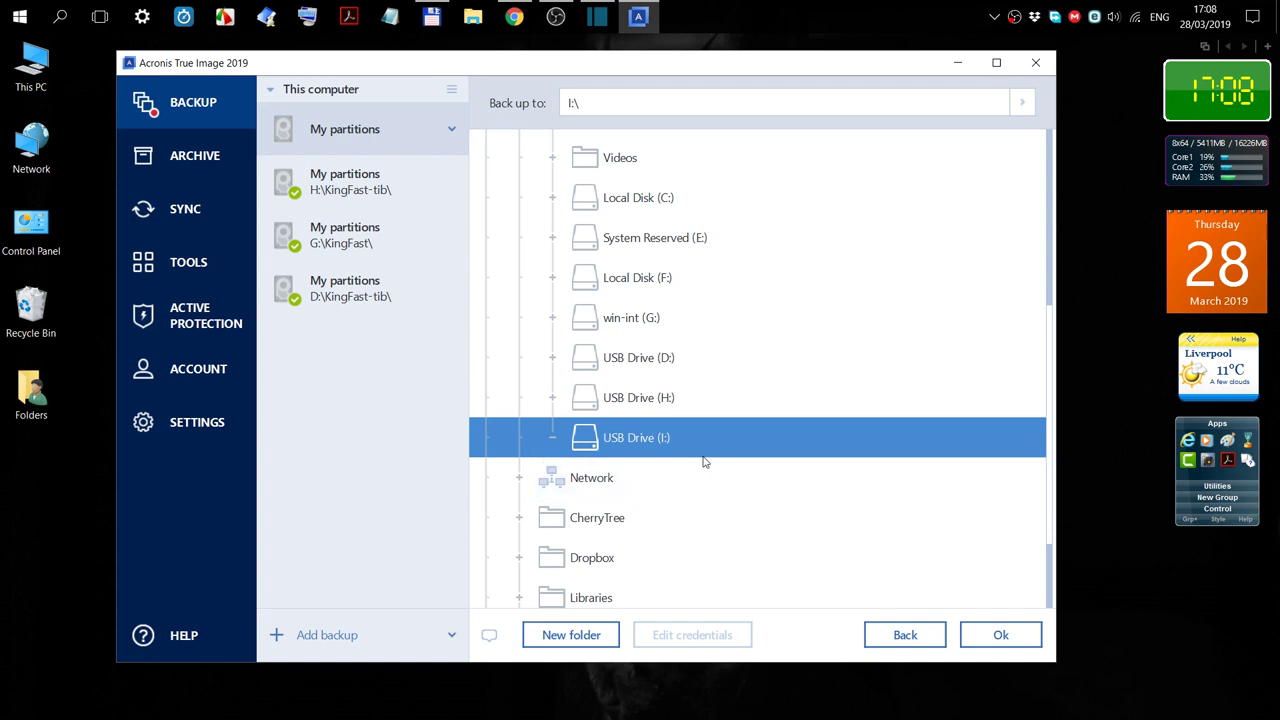
left_click(554, 360)
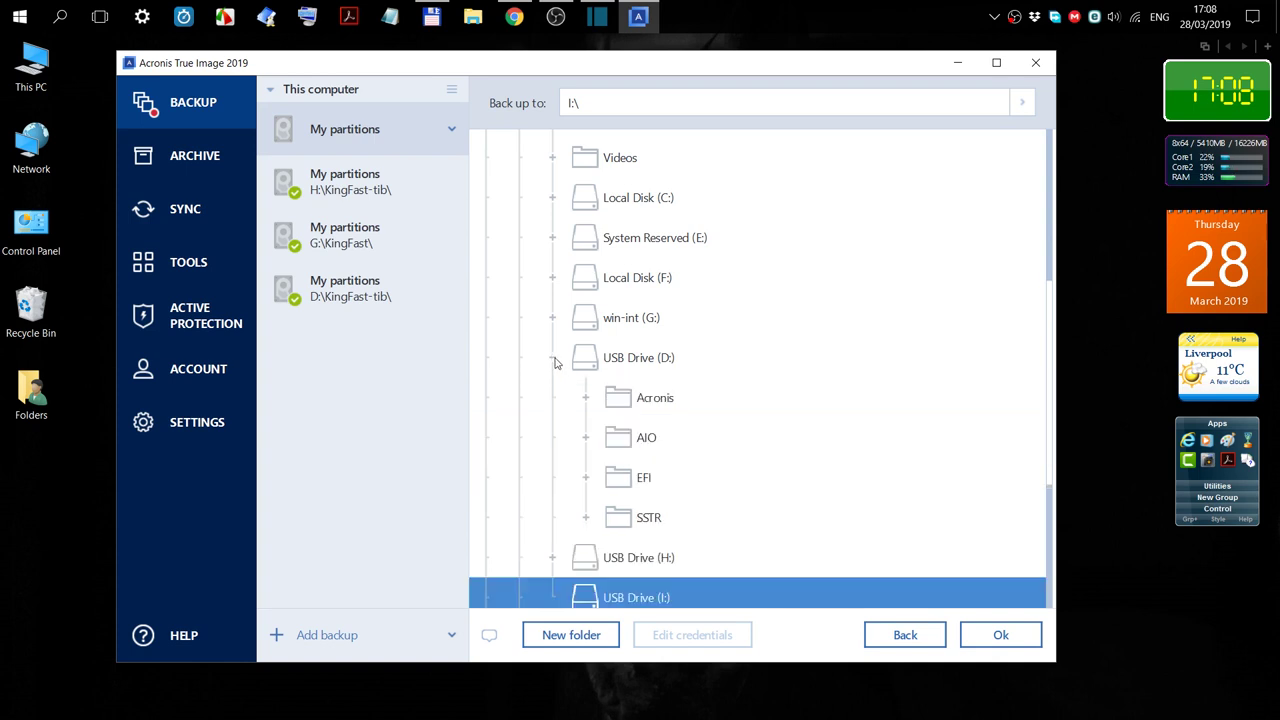
left_click(620, 400)
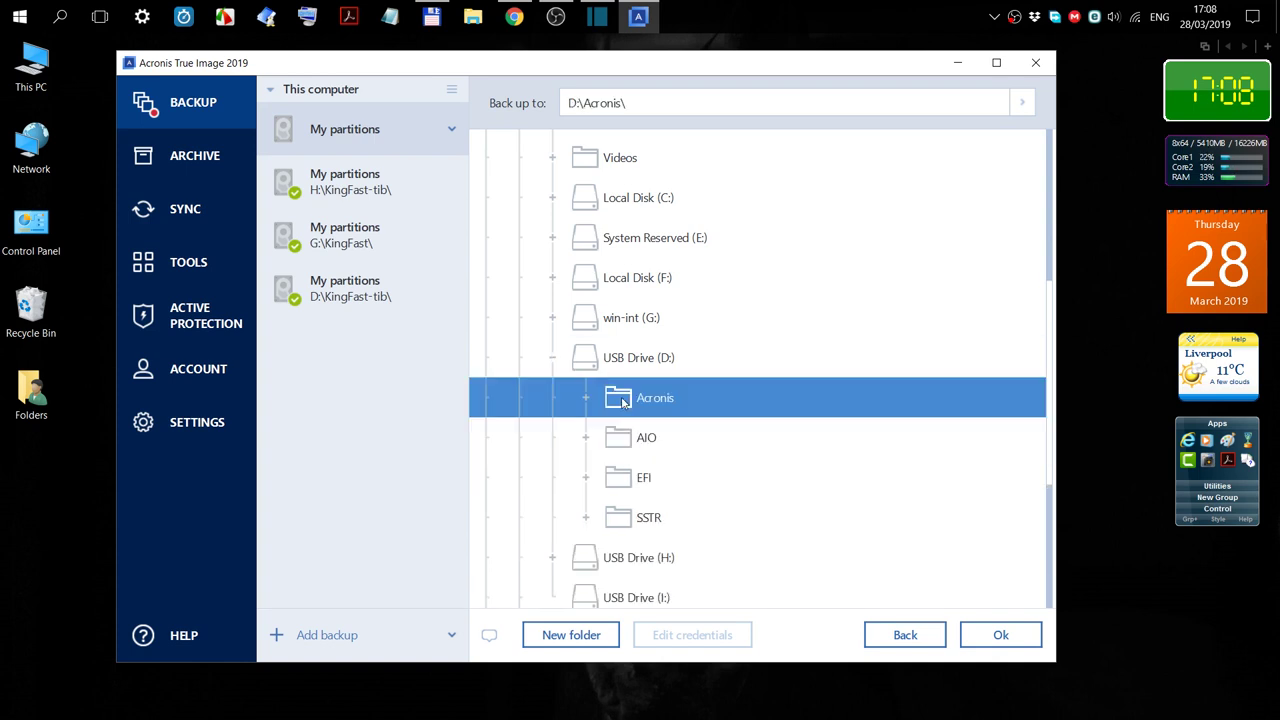
left_click(992, 638)
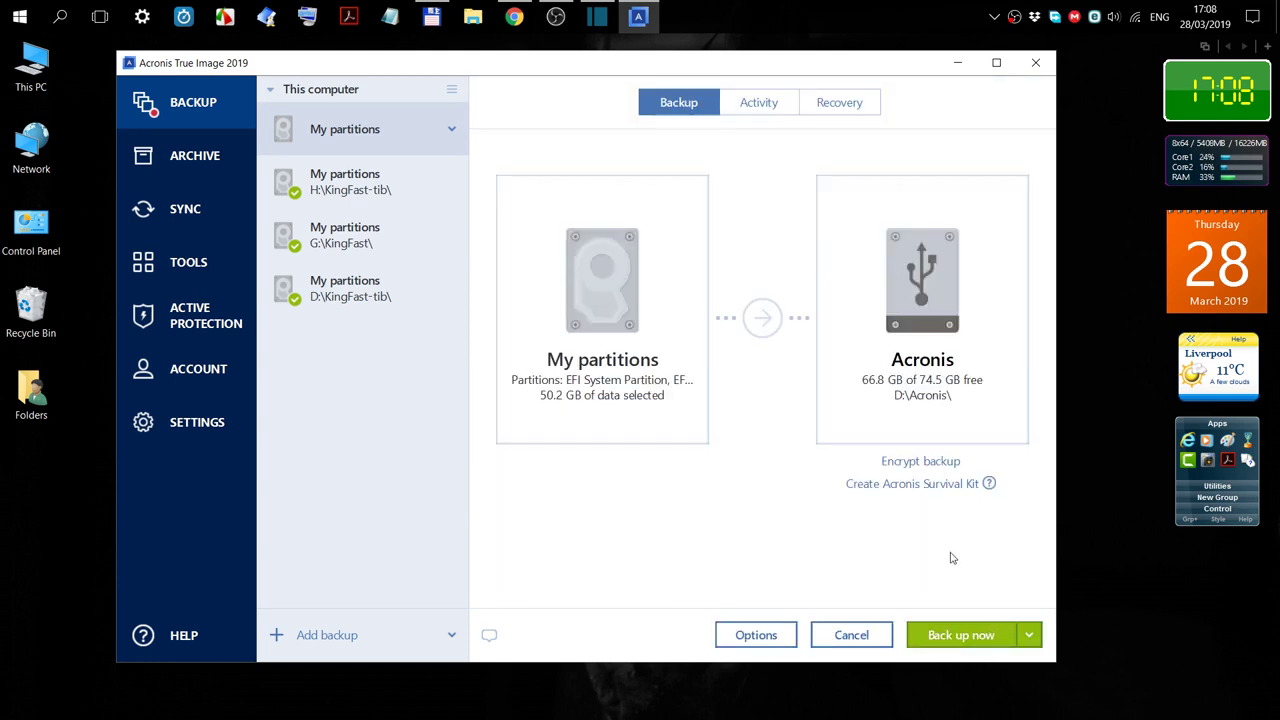
Start the backup to D:\Acronis, dismiss the Acronis Survival Kit offer, and minimize Acronis True Image.
left_click(957, 636)
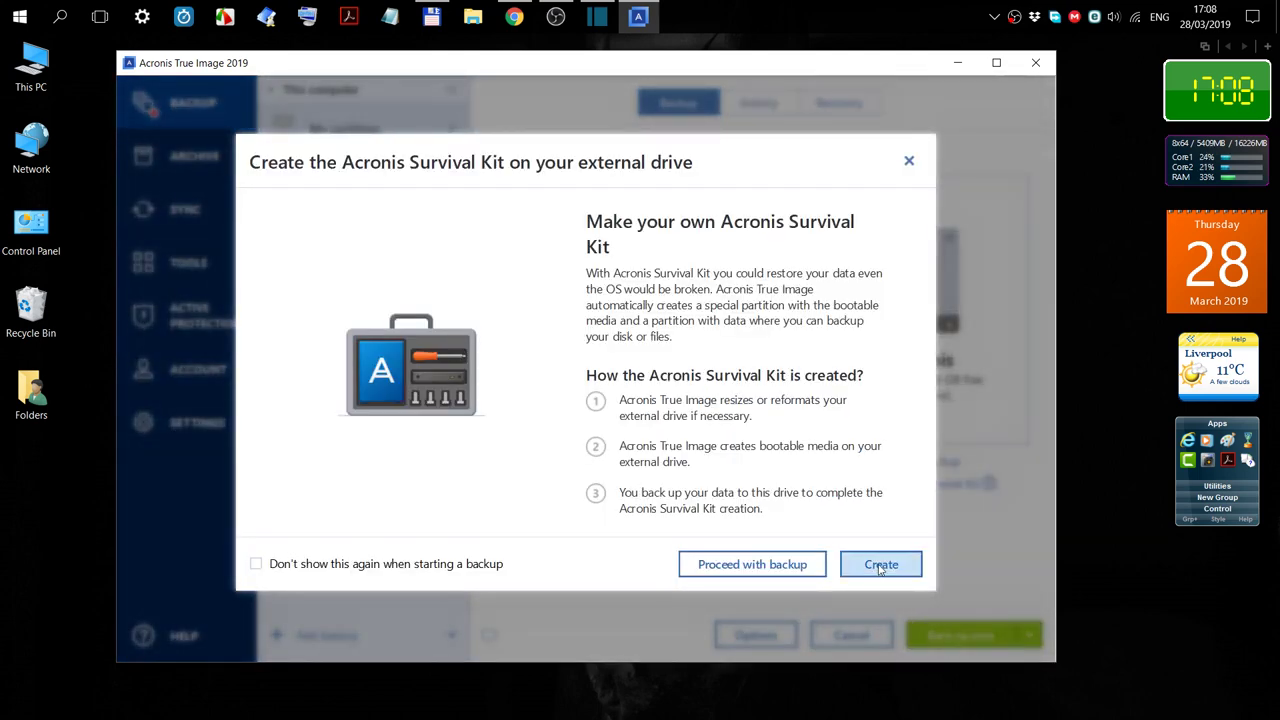
left_click(909, 162)
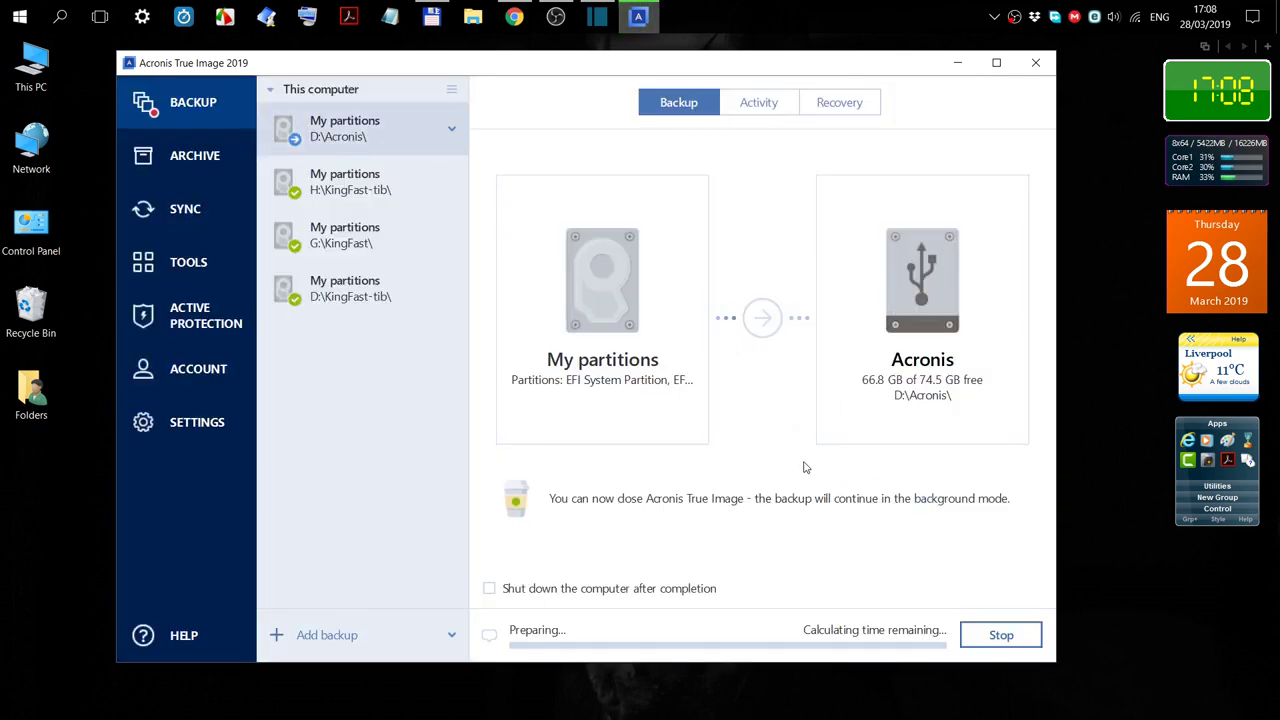
left_click(957, 65)
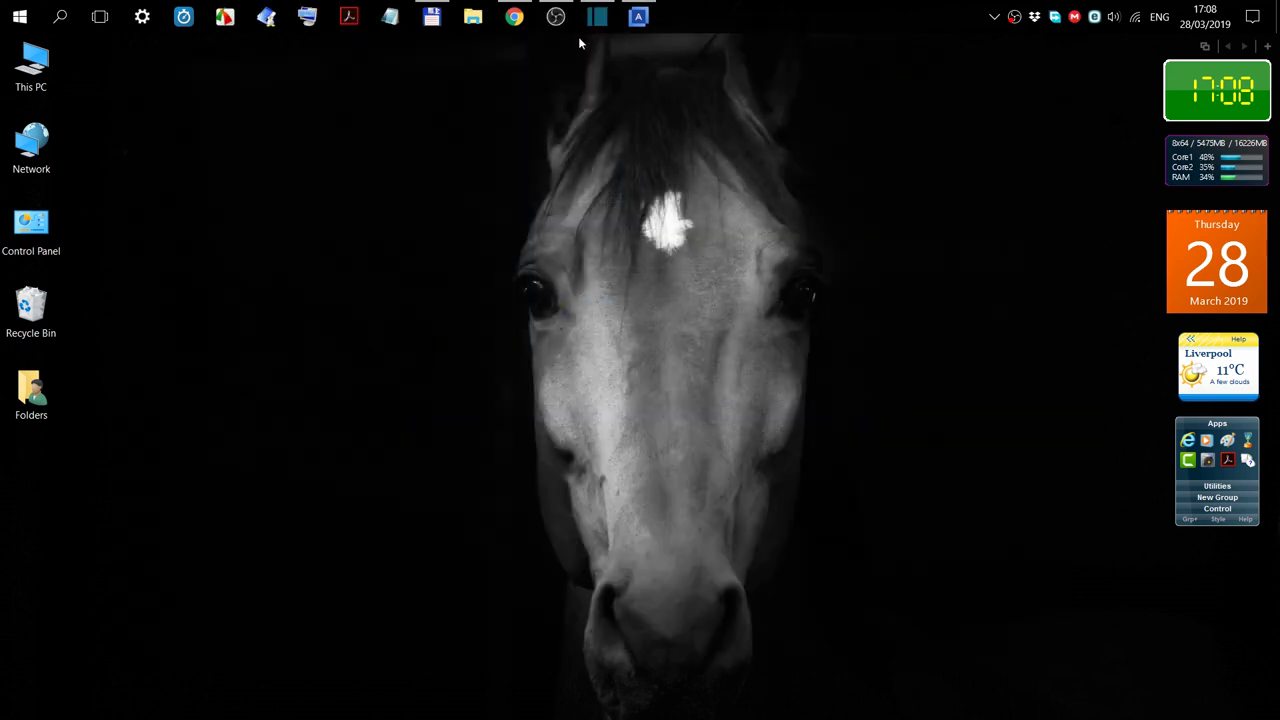
Switch to Total Commander and check the backup file being written to D:\Acronis.
mouse_move(431, 16)
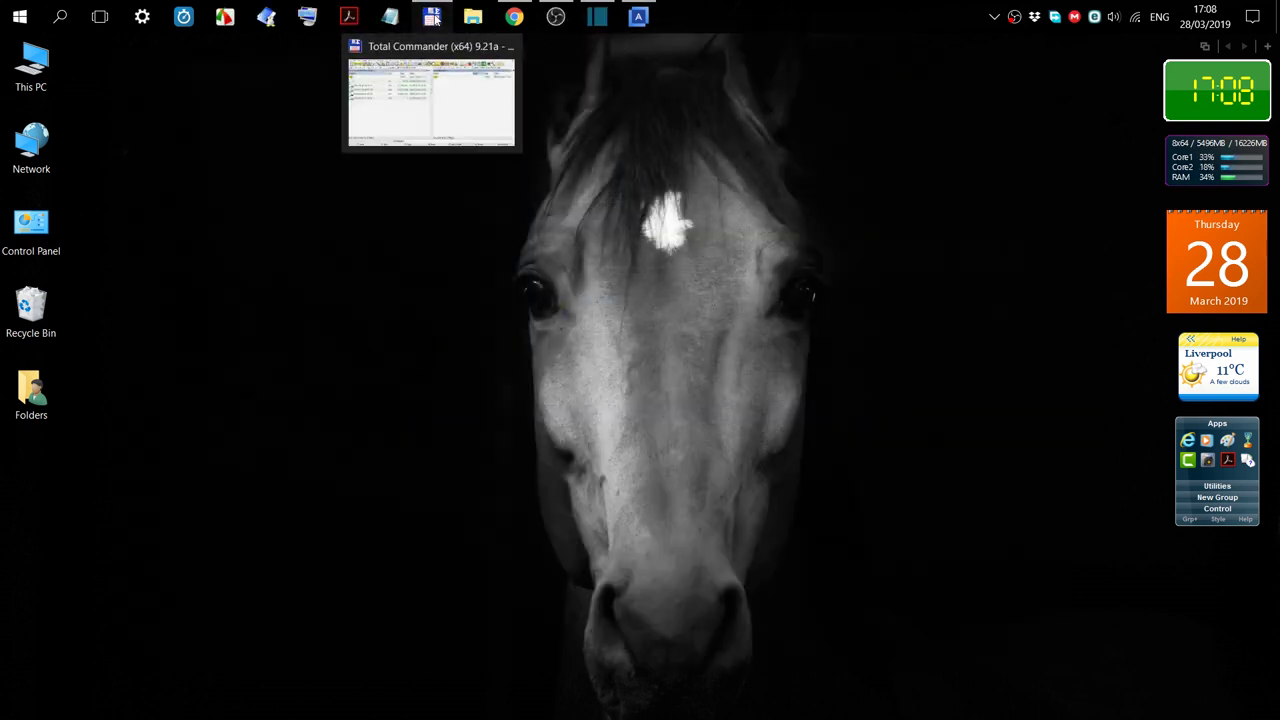
left_click(430, 110)
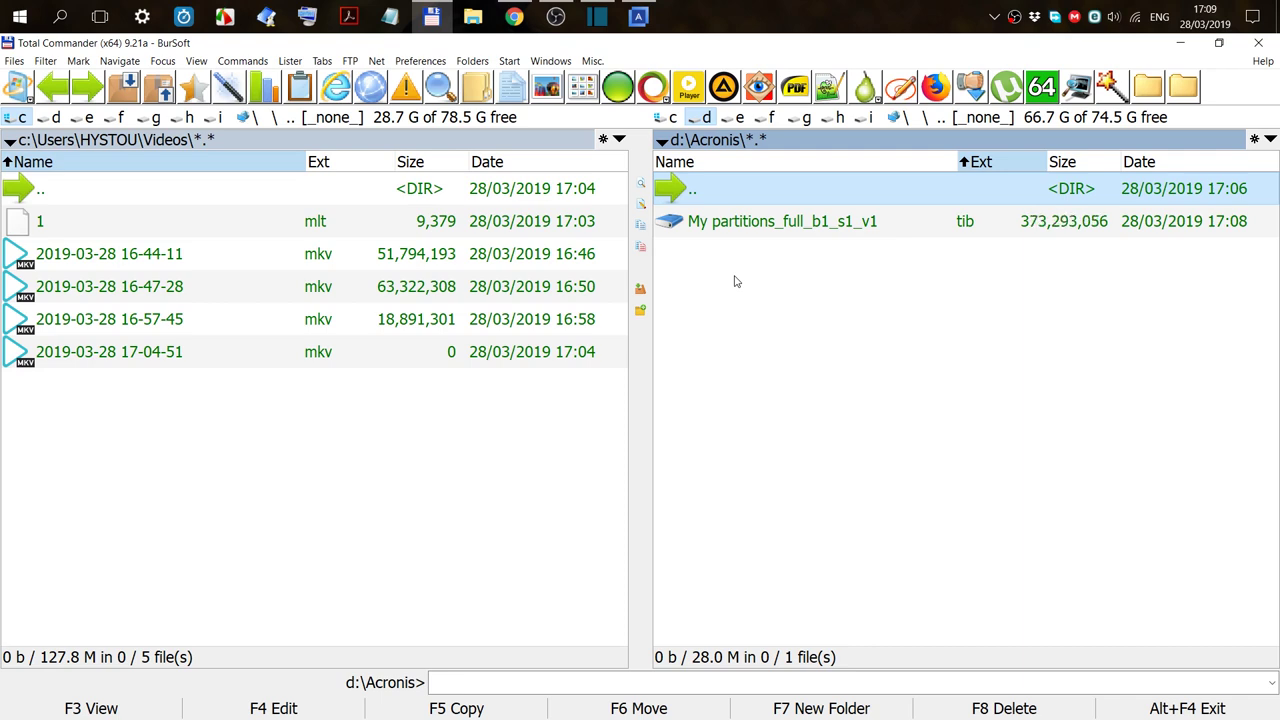
mouse_move(880, 232)
right_click(1014, 17)
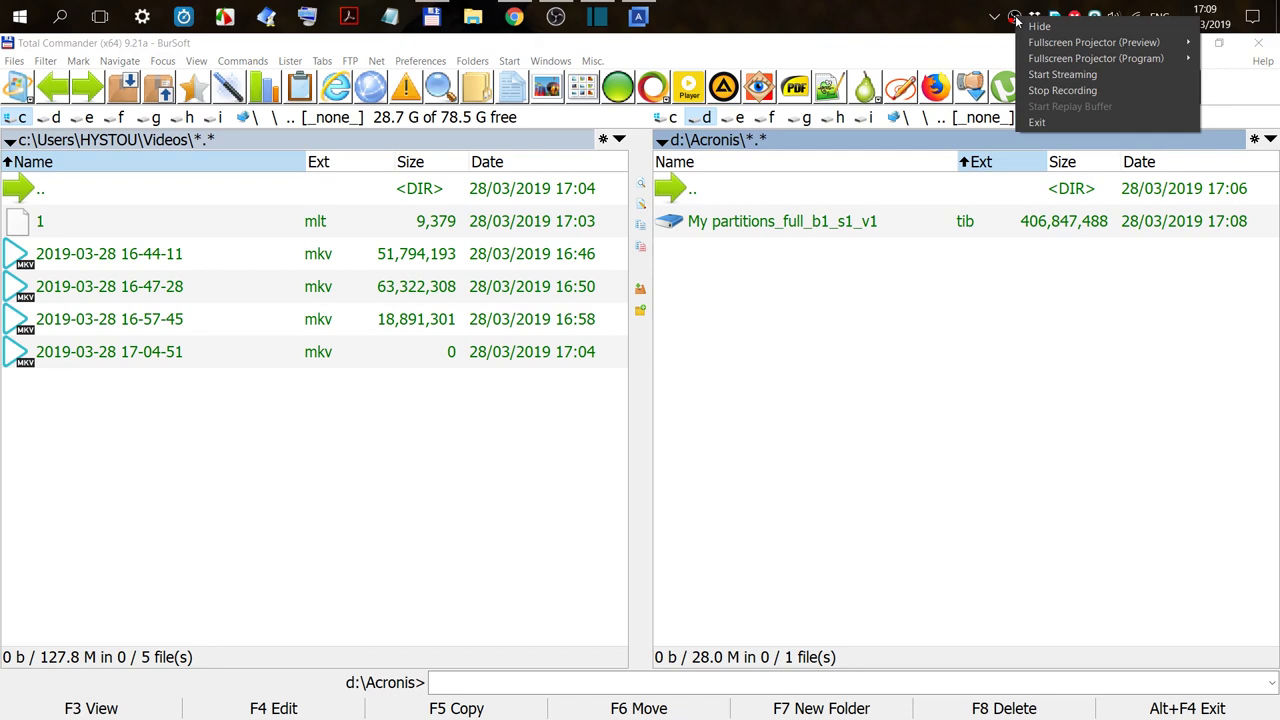
left_click(1062, 90)
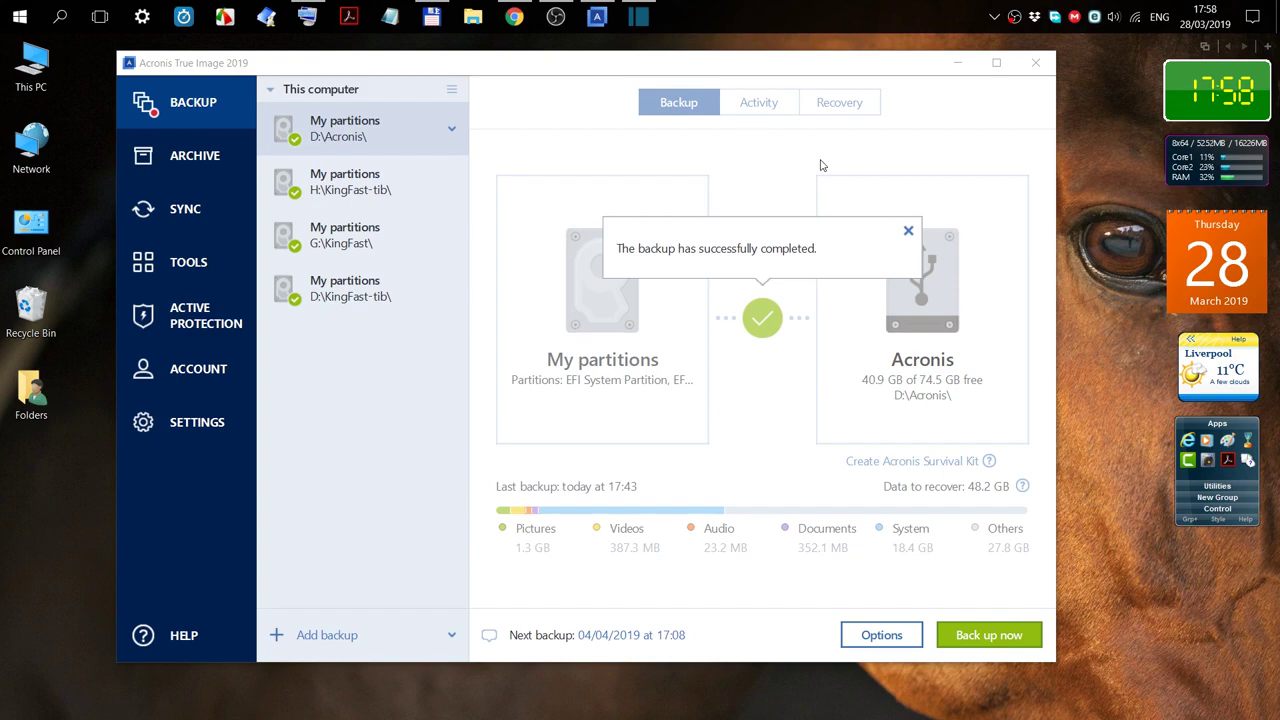
Switch to Total Commander and select all the backup files in D:\Acronis to check their combined size.
left_click(432, 17)
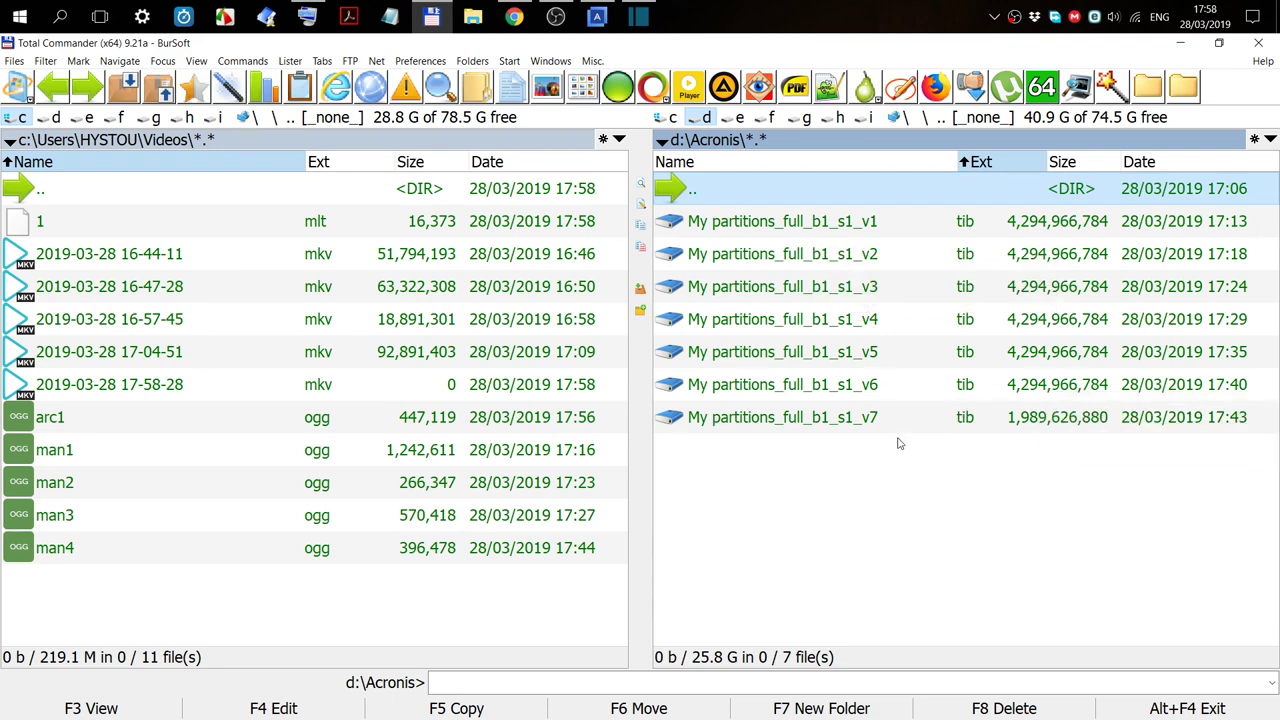
left_click(192, 89)
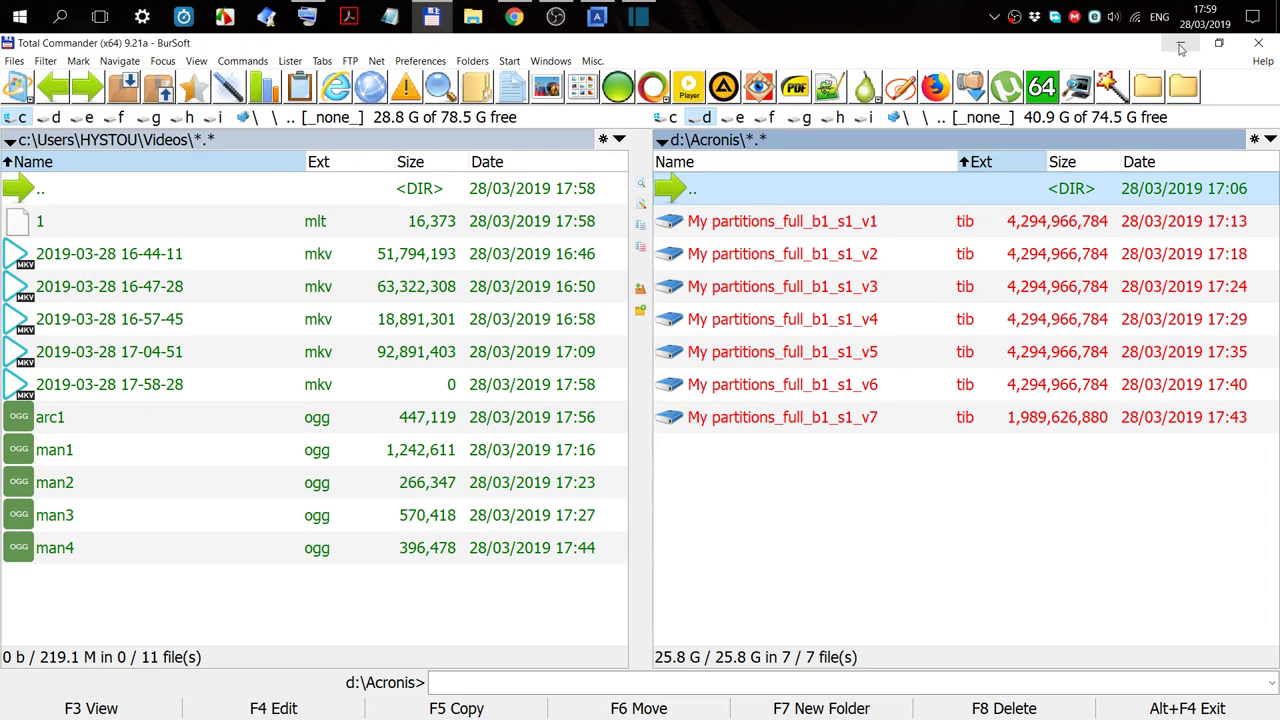
right_click(1014, 18)
mouse_move(1037, 46)
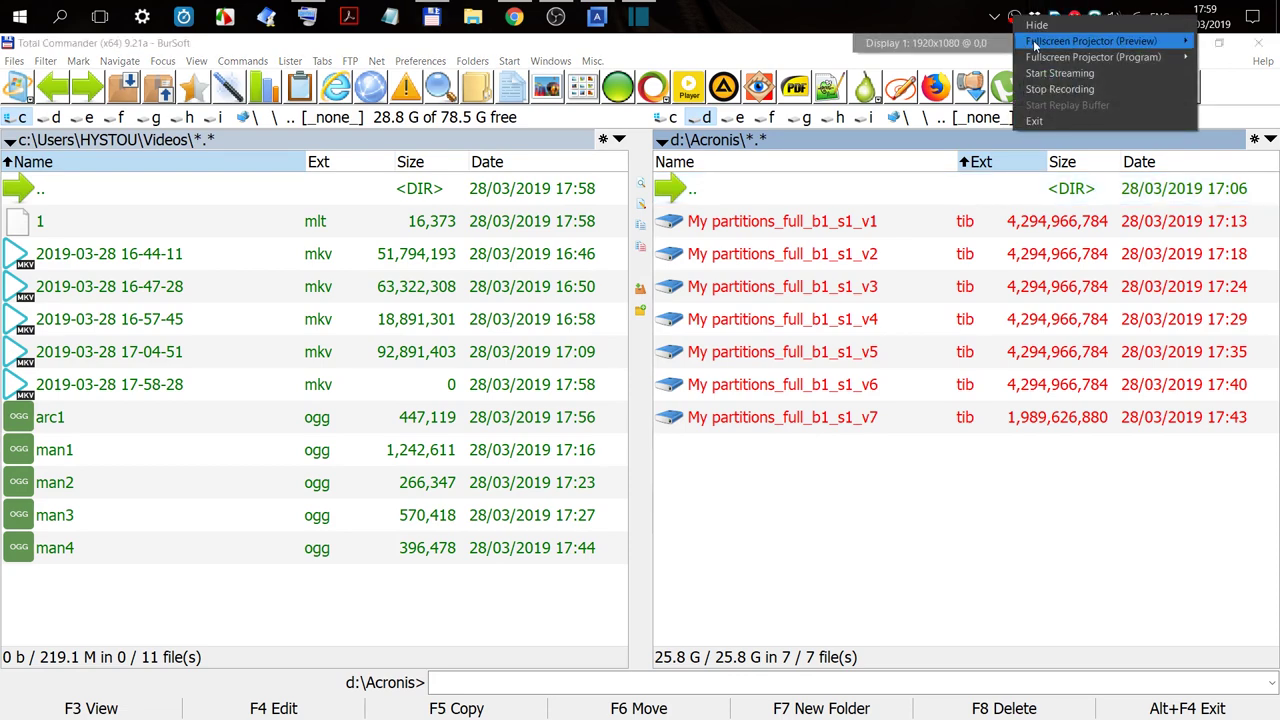
left_click(1059, 89)
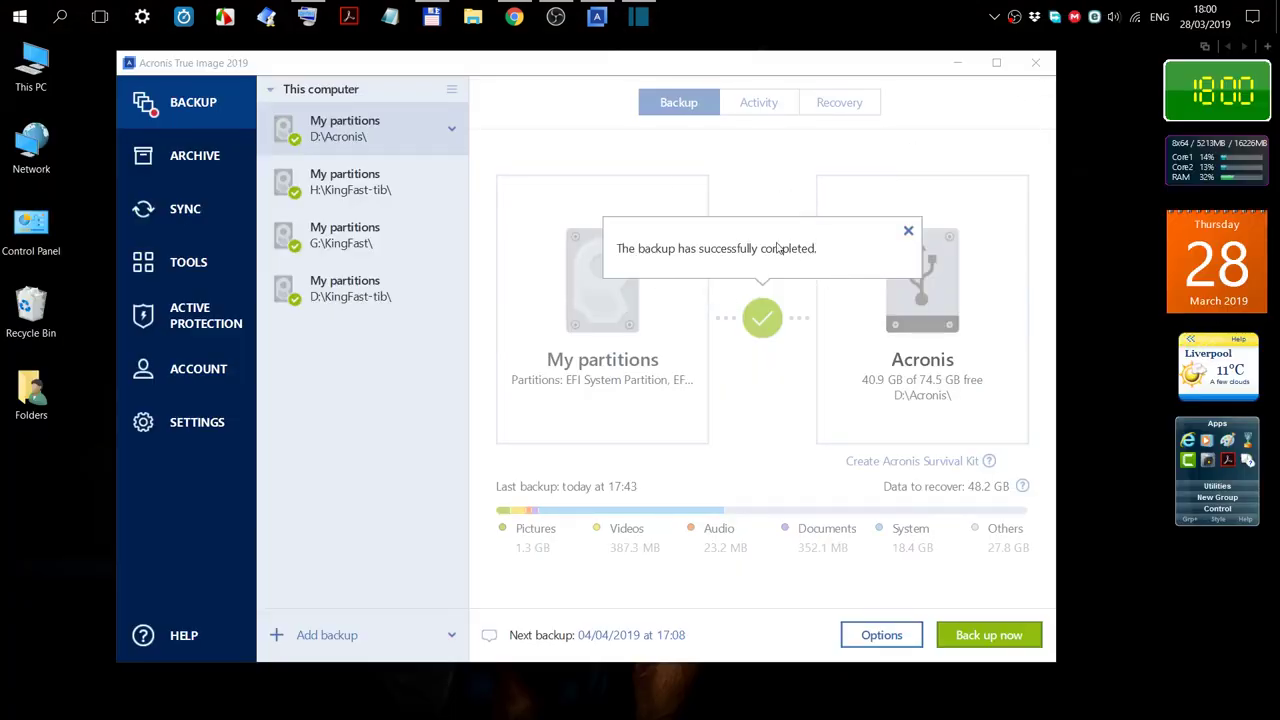
Validate the My partitions backup stored in D:\Acronis.
left_click(451, 128)
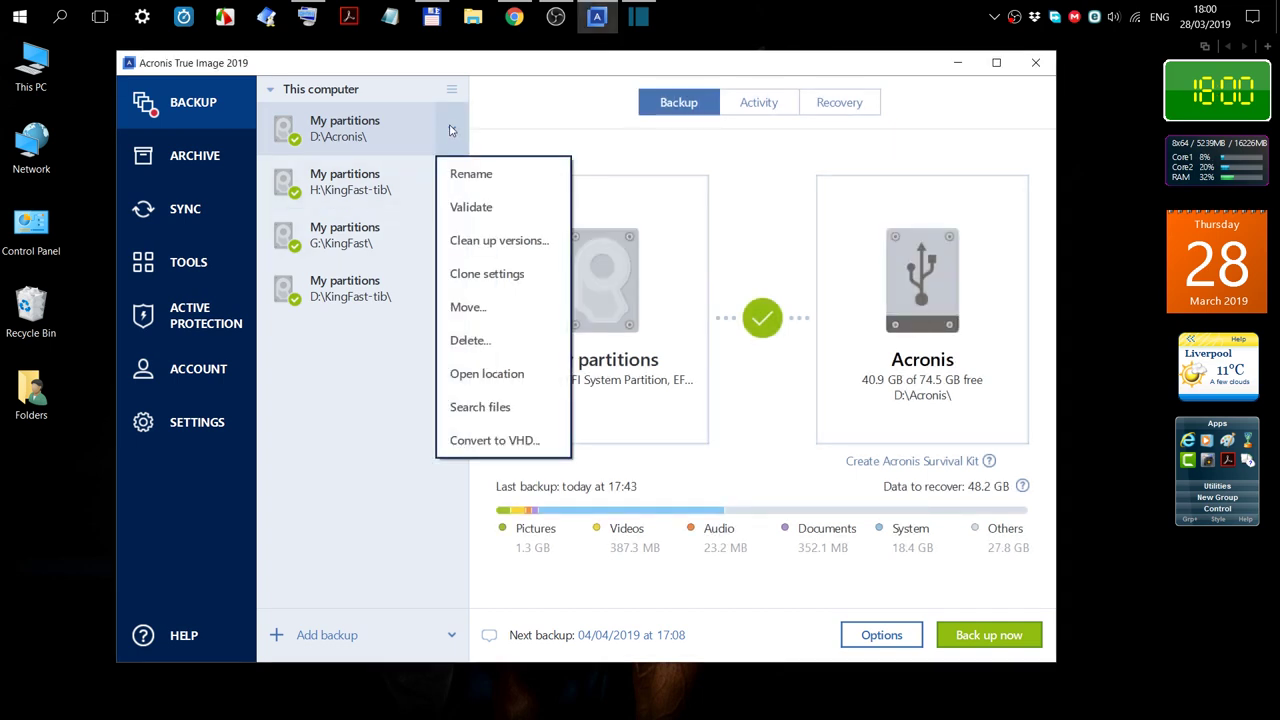
left_click(470, 207)
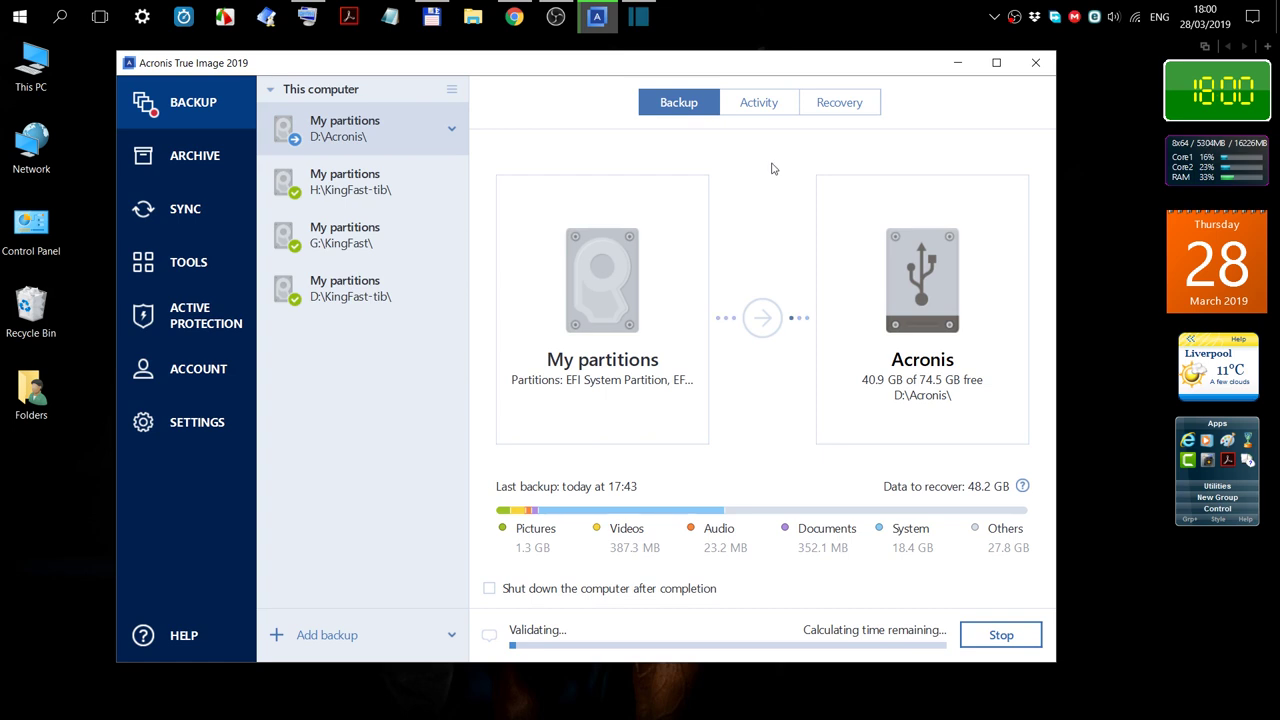
right_click(1014, 17)
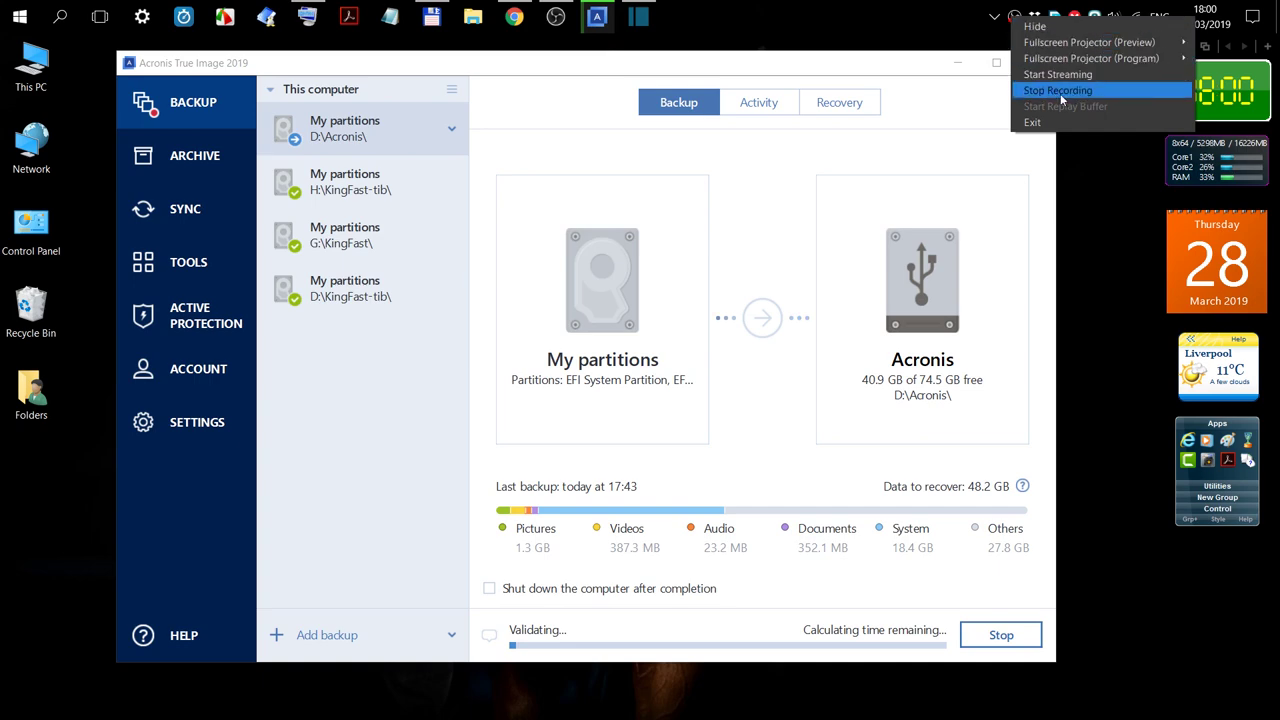
left_click(1060, 91)
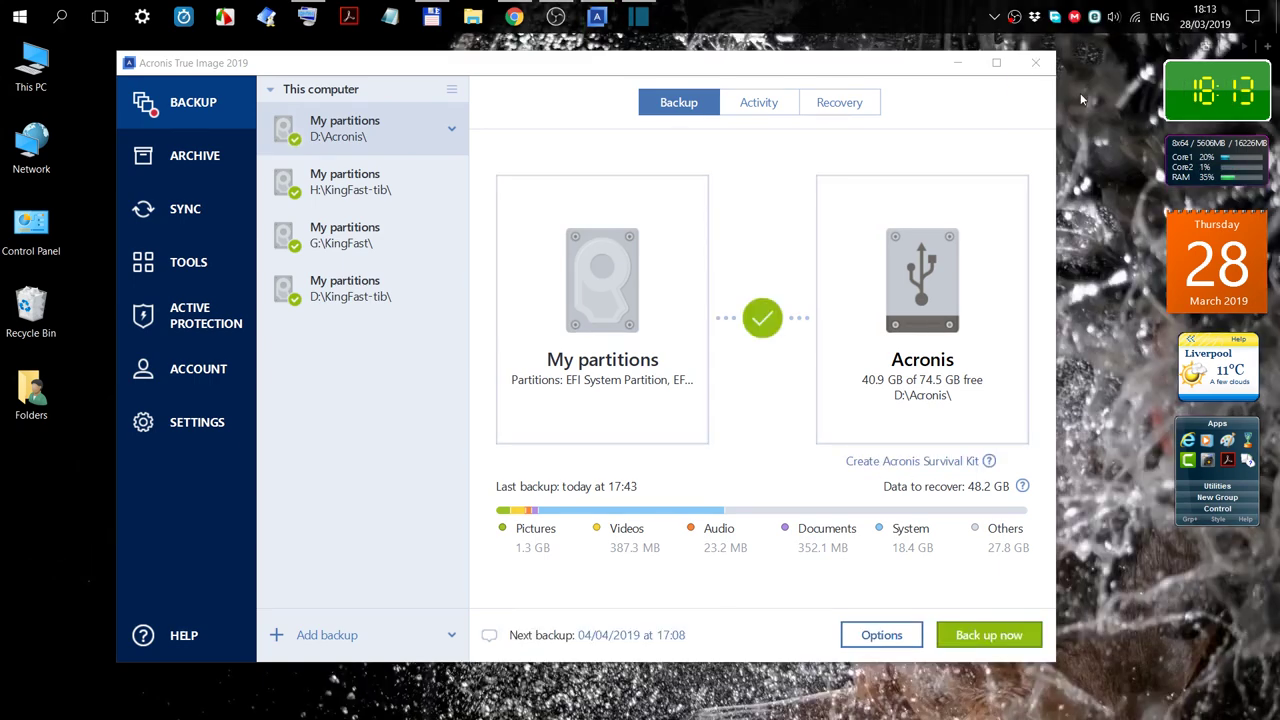
Close Acronis True Image, switch to Total Commander to review the backup files in D:\Acronis, and minimize it.
mouse_move(837, 219)
left_click(1035, 66)
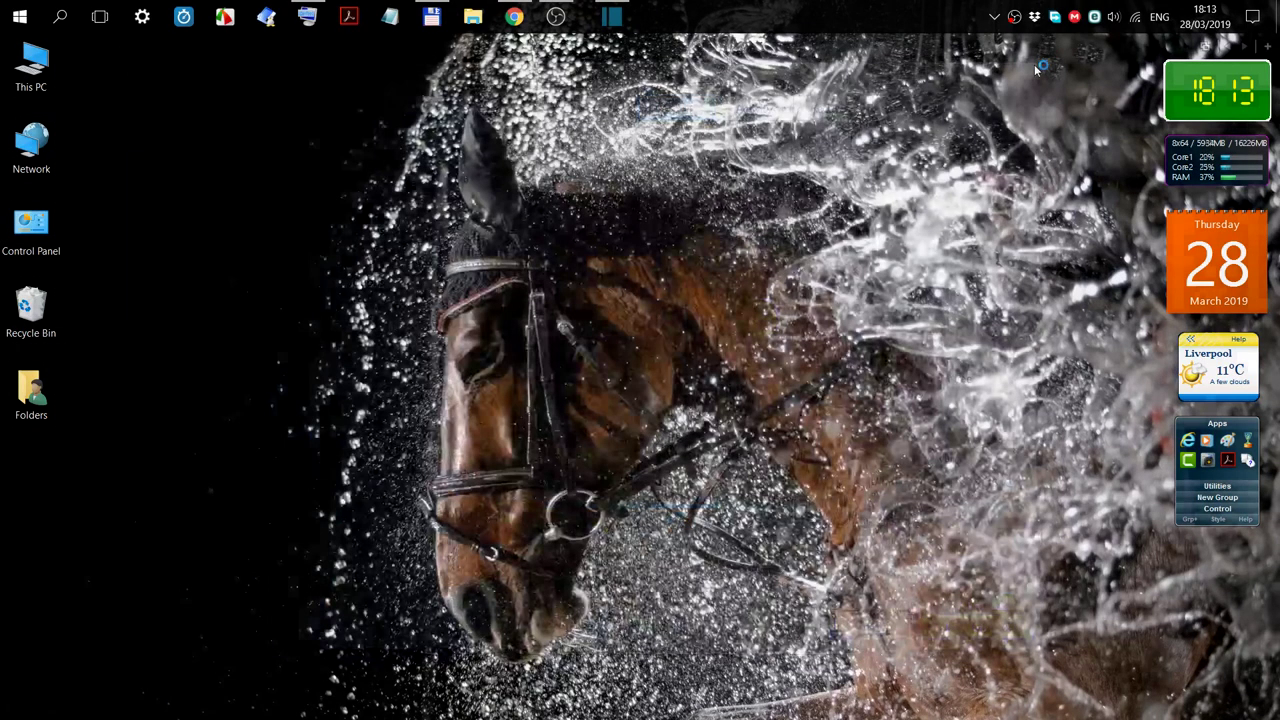
left_click(434, 16)
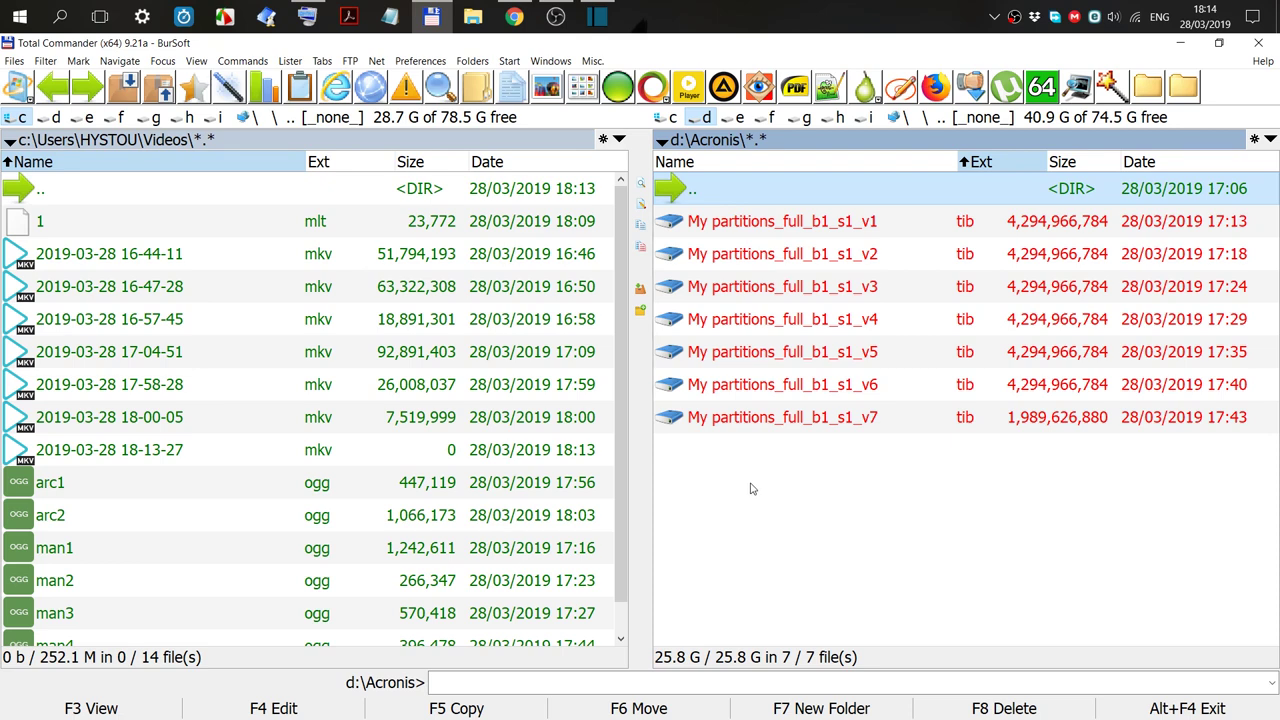
left_click(1179, 46)
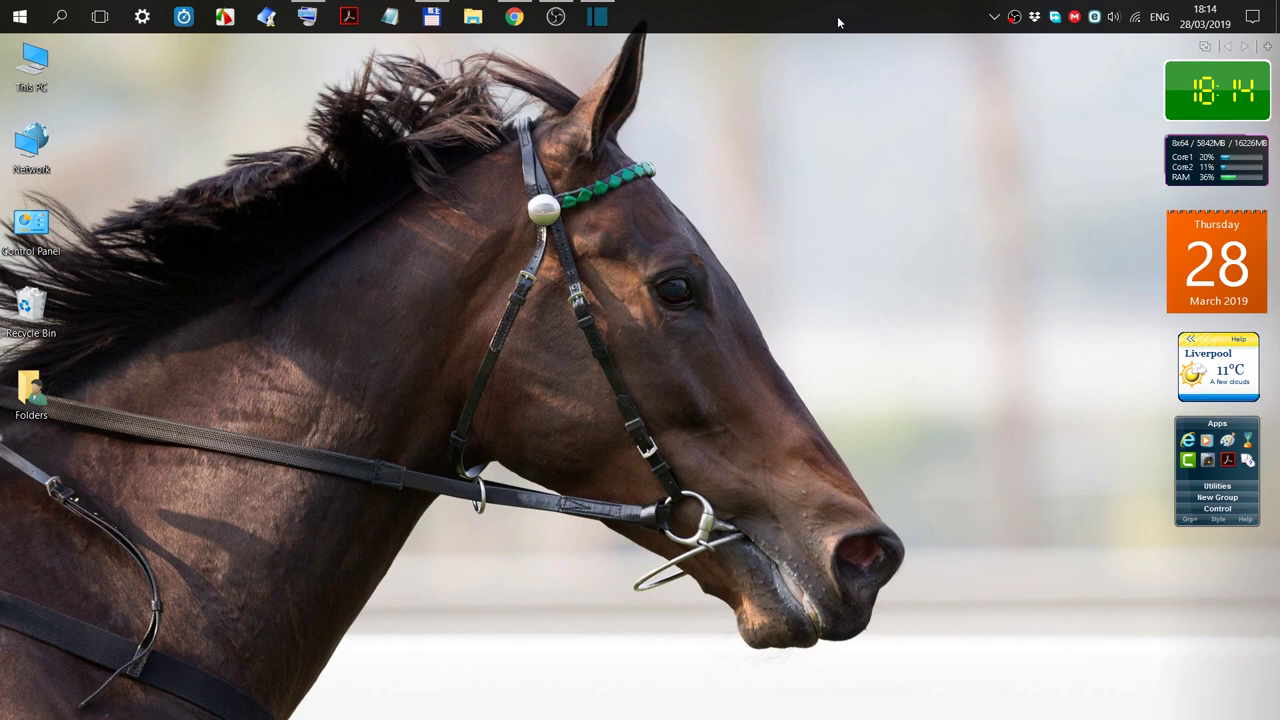
right_click(1014, 17)
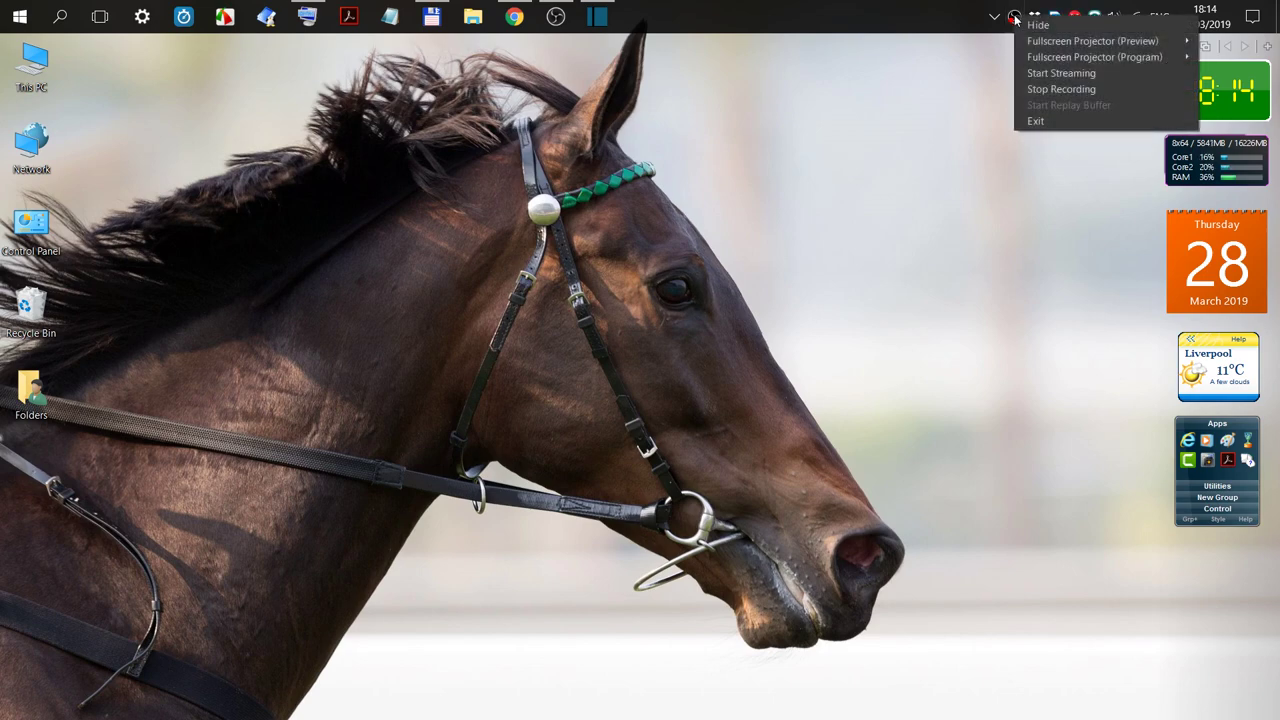
left_click(1040, 89)
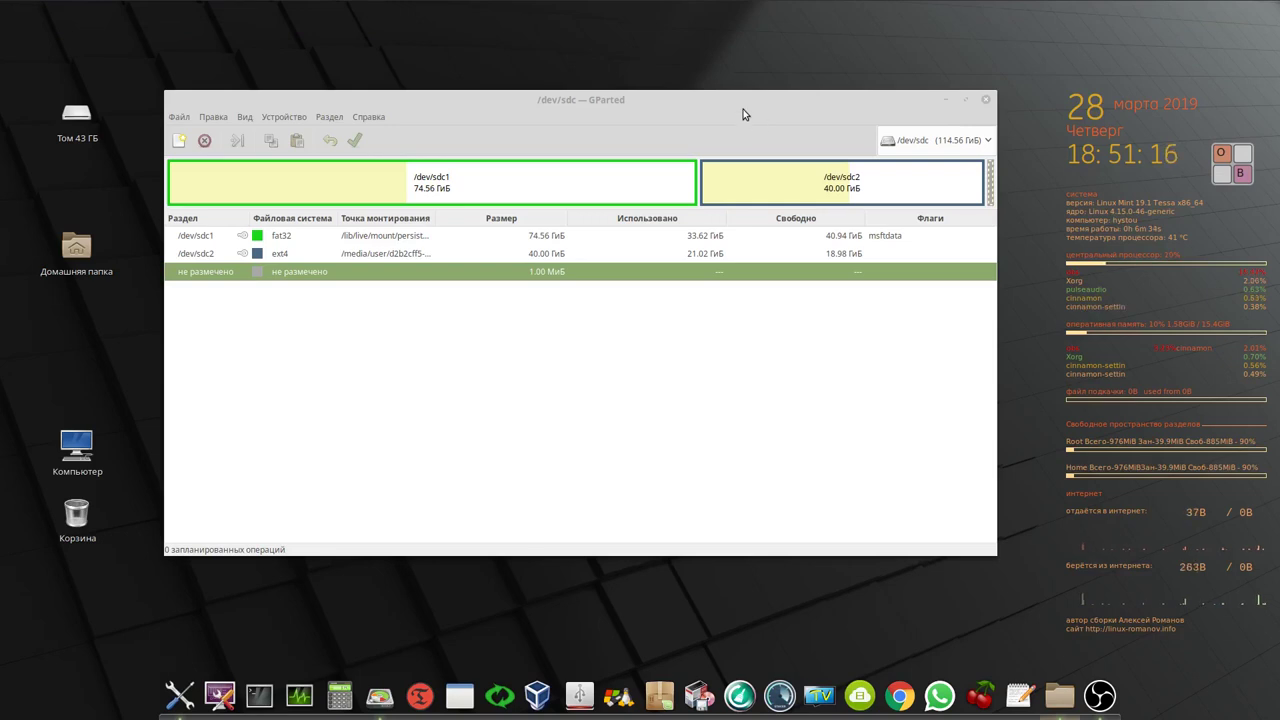
Reposition the GParted window and examine the used and free space of the fat32 and ext4 partitions on /dev/sdc.
left_click_drag(743, 114, 720, 130)
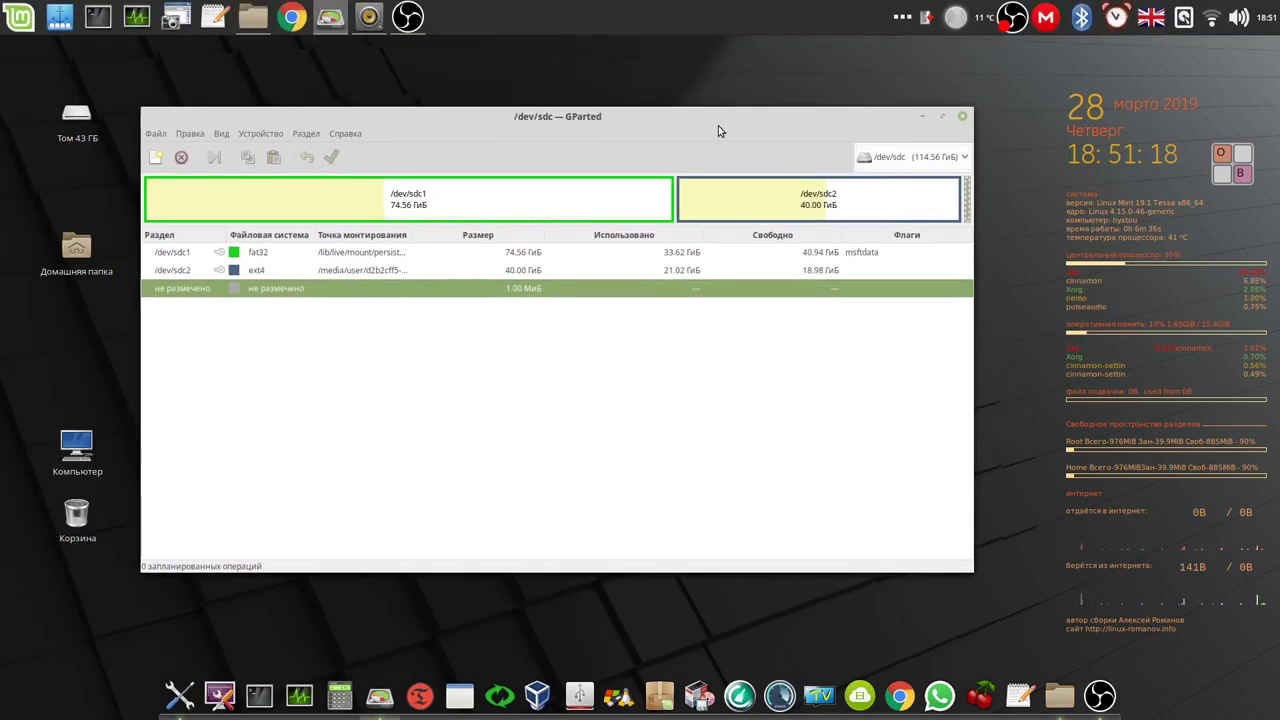
left_click(697, 258)
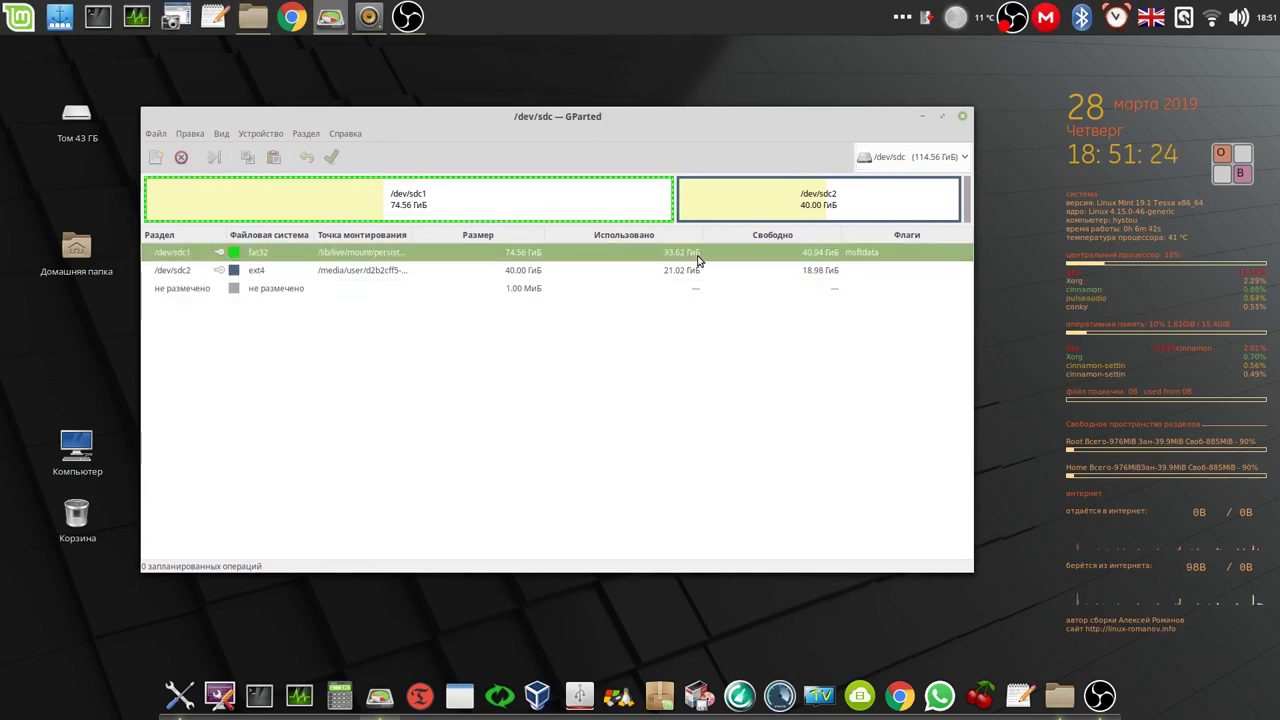
left_click(826, 276)
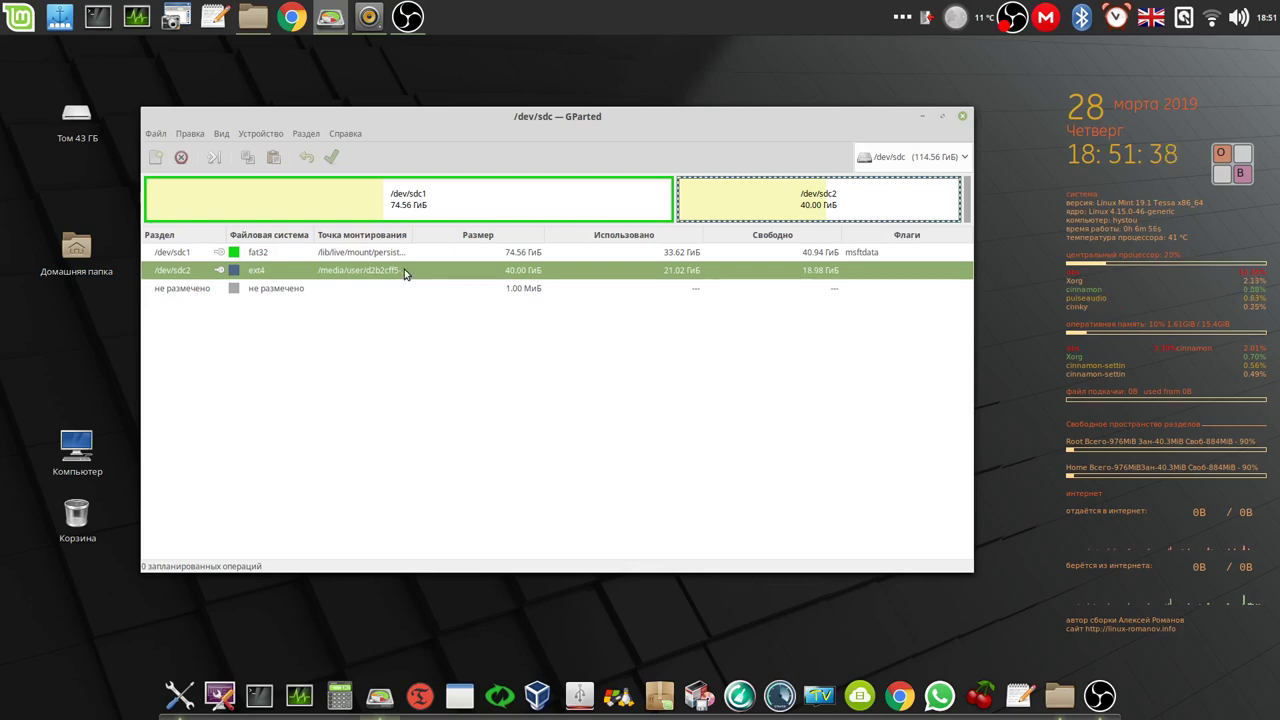
Launch Timeshift and set it to RSYNC snapshots stored on the ext4 partition sdc2 of the SanDisk USB drive.
left_click(420, 697)
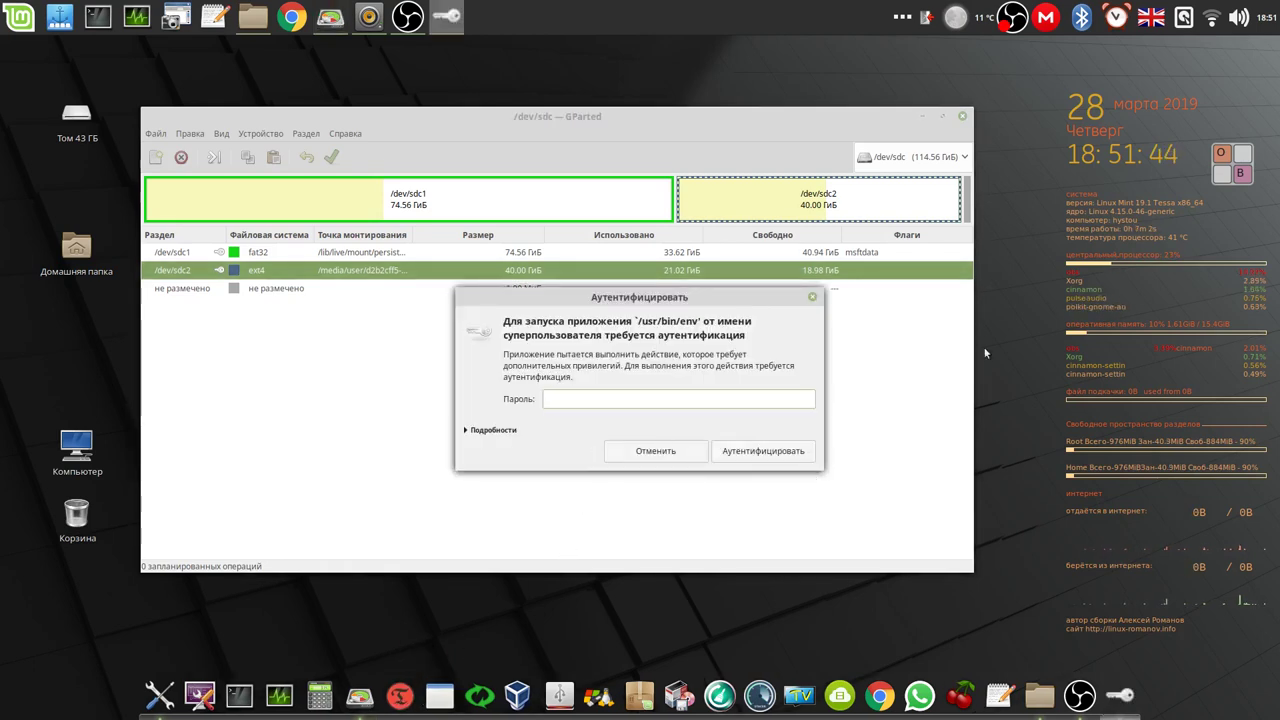
right_click(1011, 24)
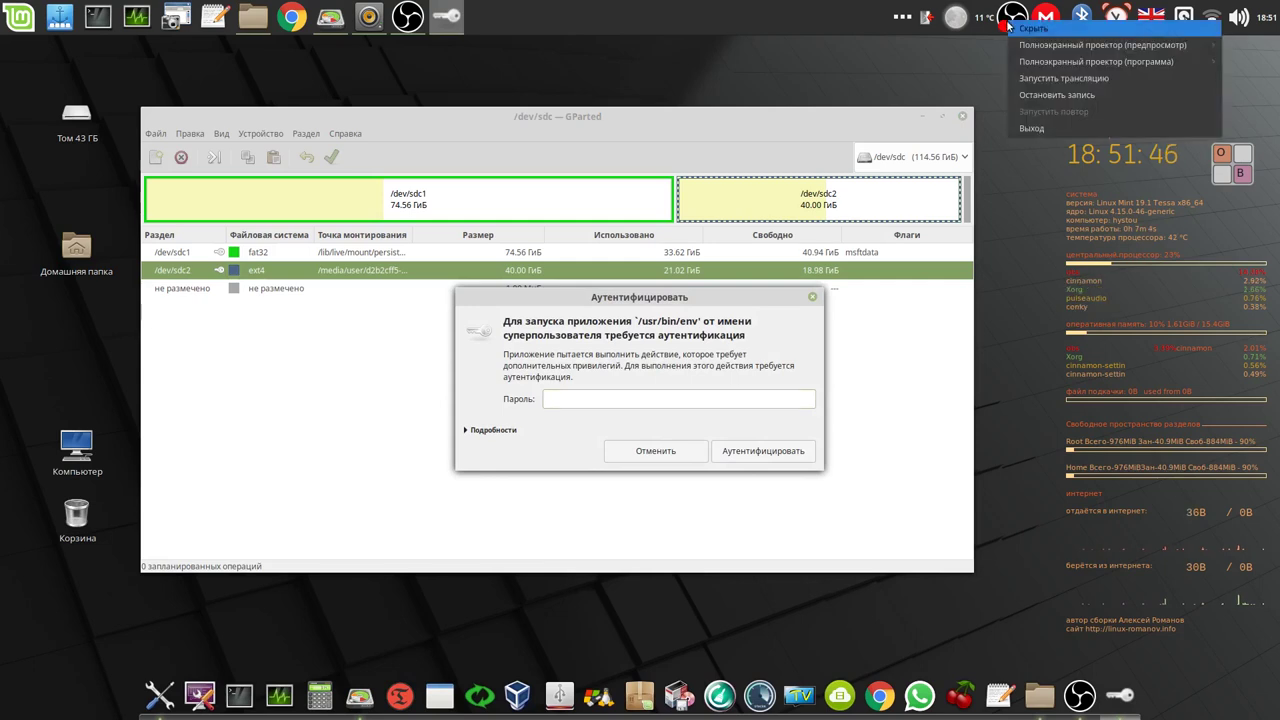
left_click(1044, 97)
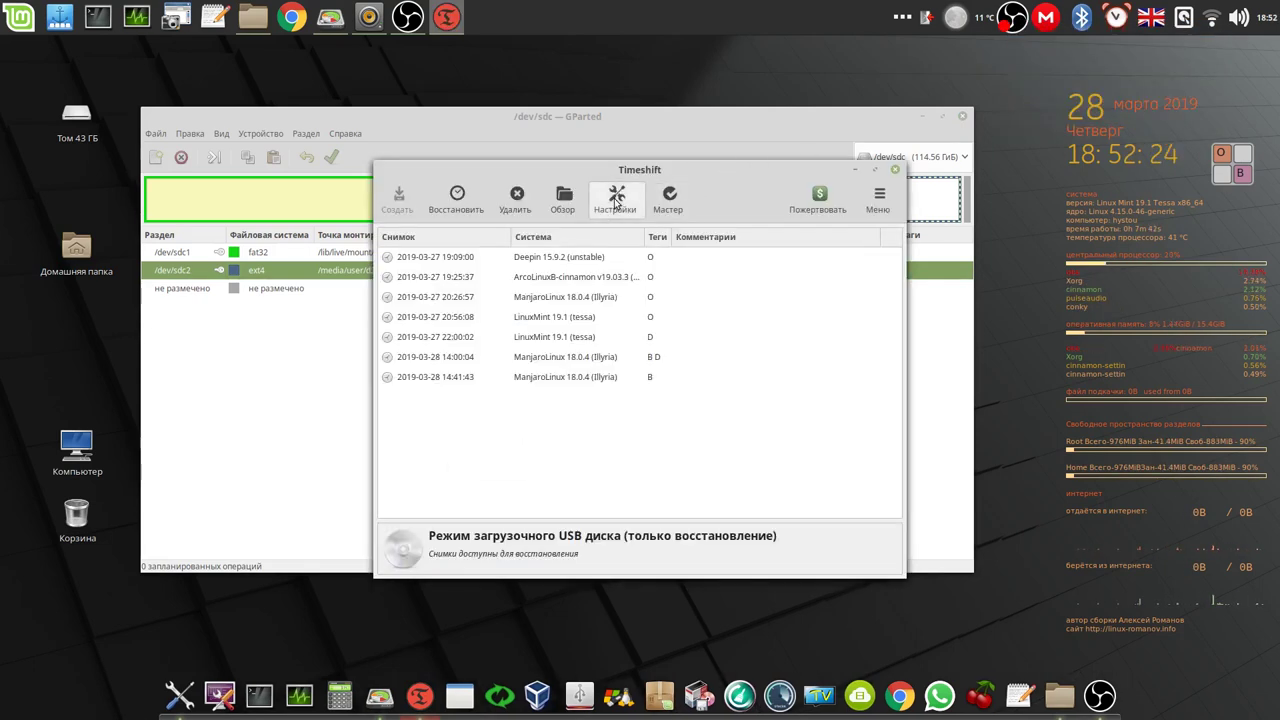
left_click(668, 200)
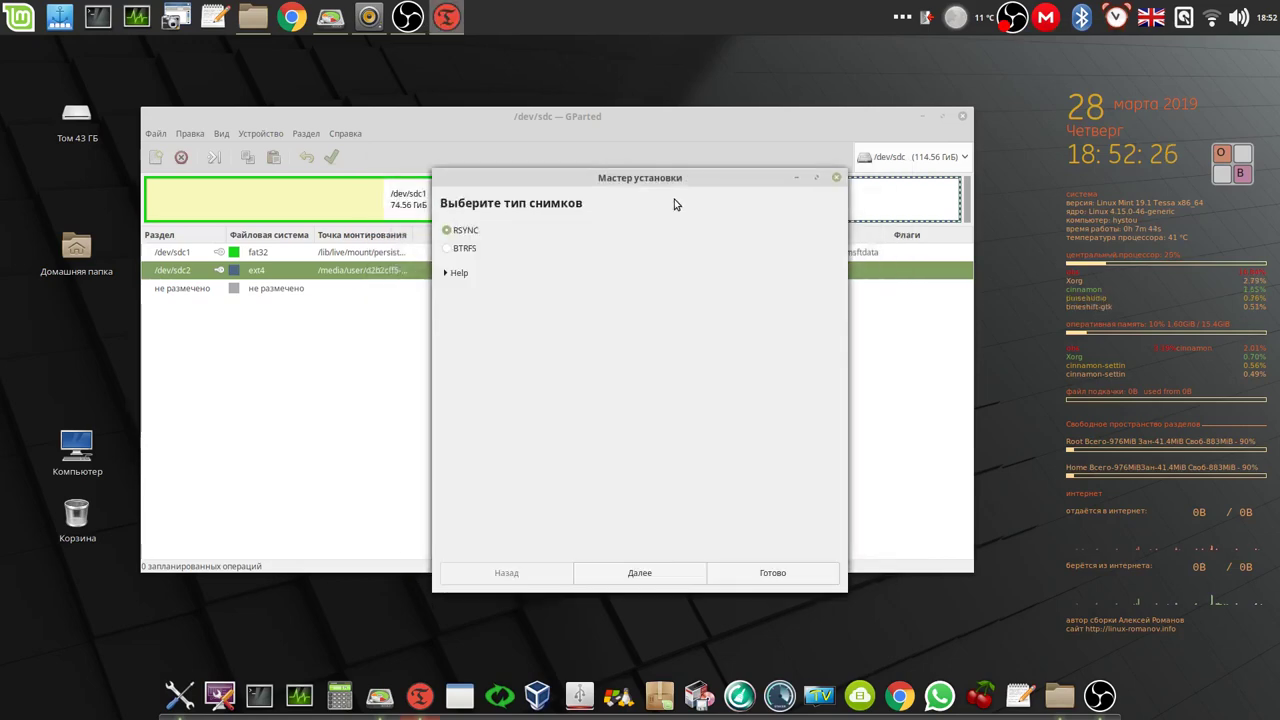
left_click(652, 574)
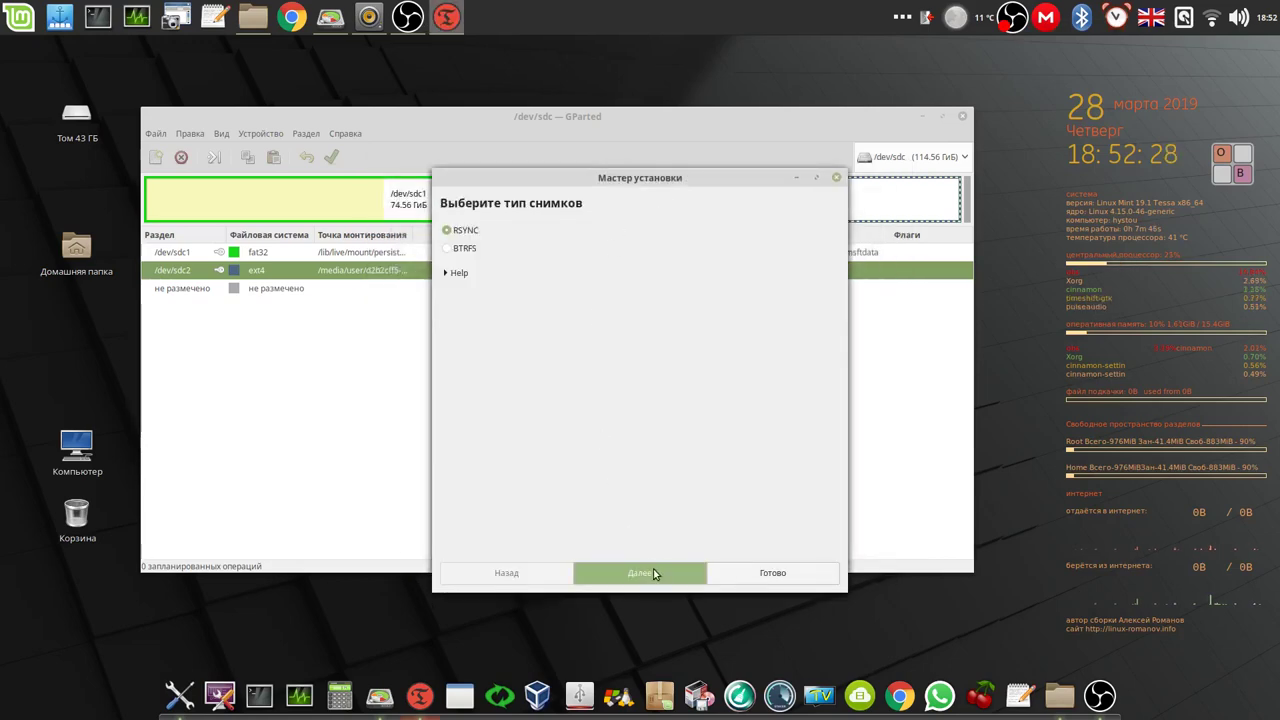
left_click(601, 410)
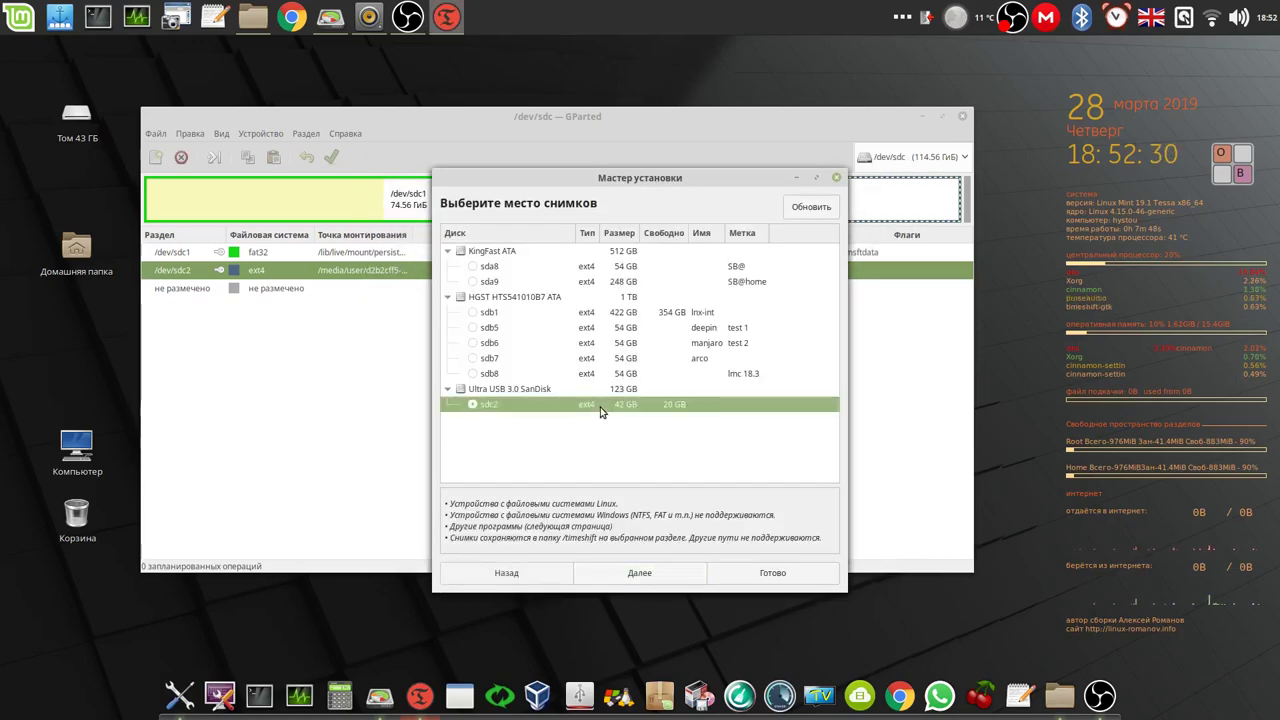
left_click(664, 578)
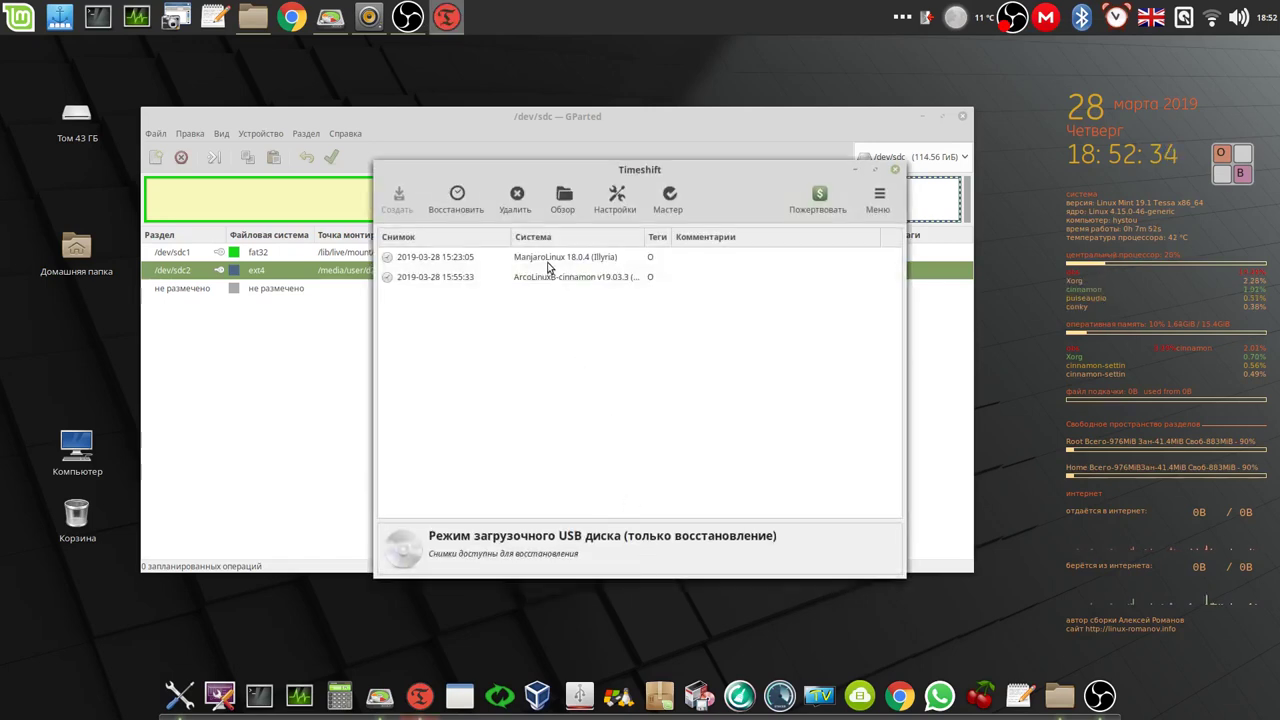
Review the ManjaroLinux and ArcoLinuxB snapshots stored on the USB drive and move the Timeshift window aside.
left_click(548, 262)
left_click(578, 281)
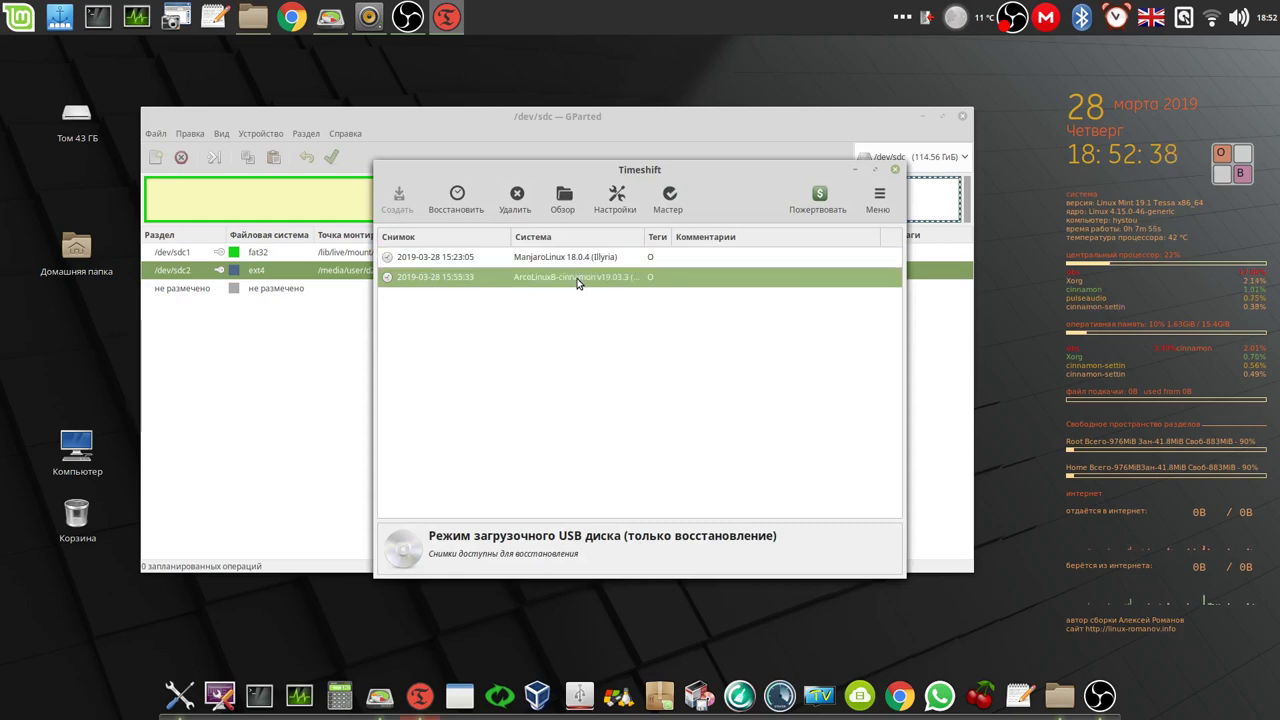
left_click_drag(772, 174, 1101, 226)
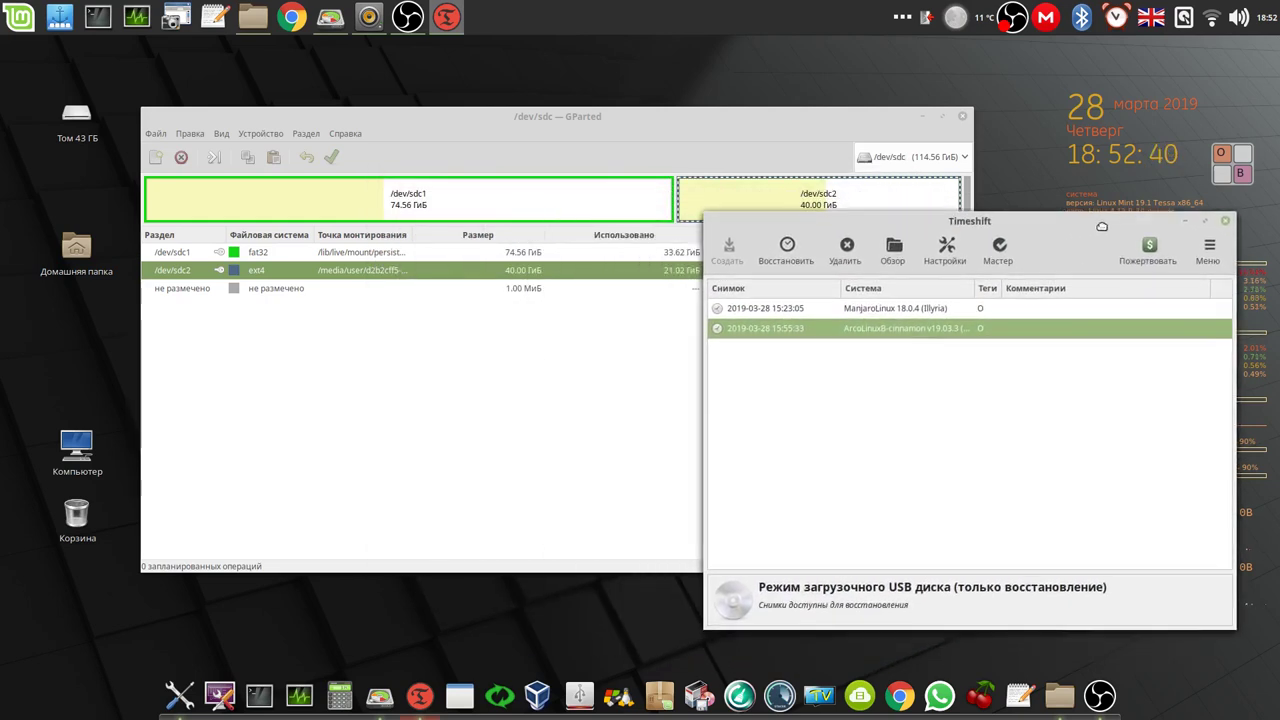
Switch to GParted and examine the partition layouts of /dev/sda and /dev/sdb.
left_click(742, 124)
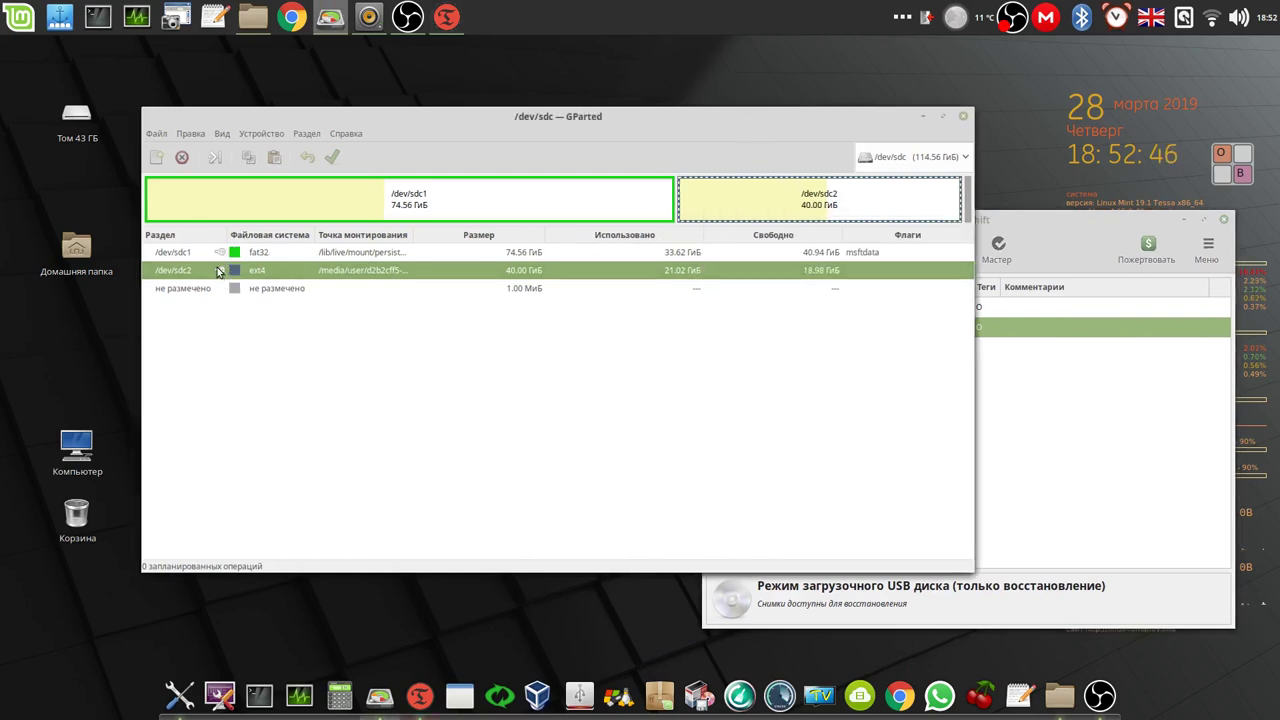
left_click(966, 158)
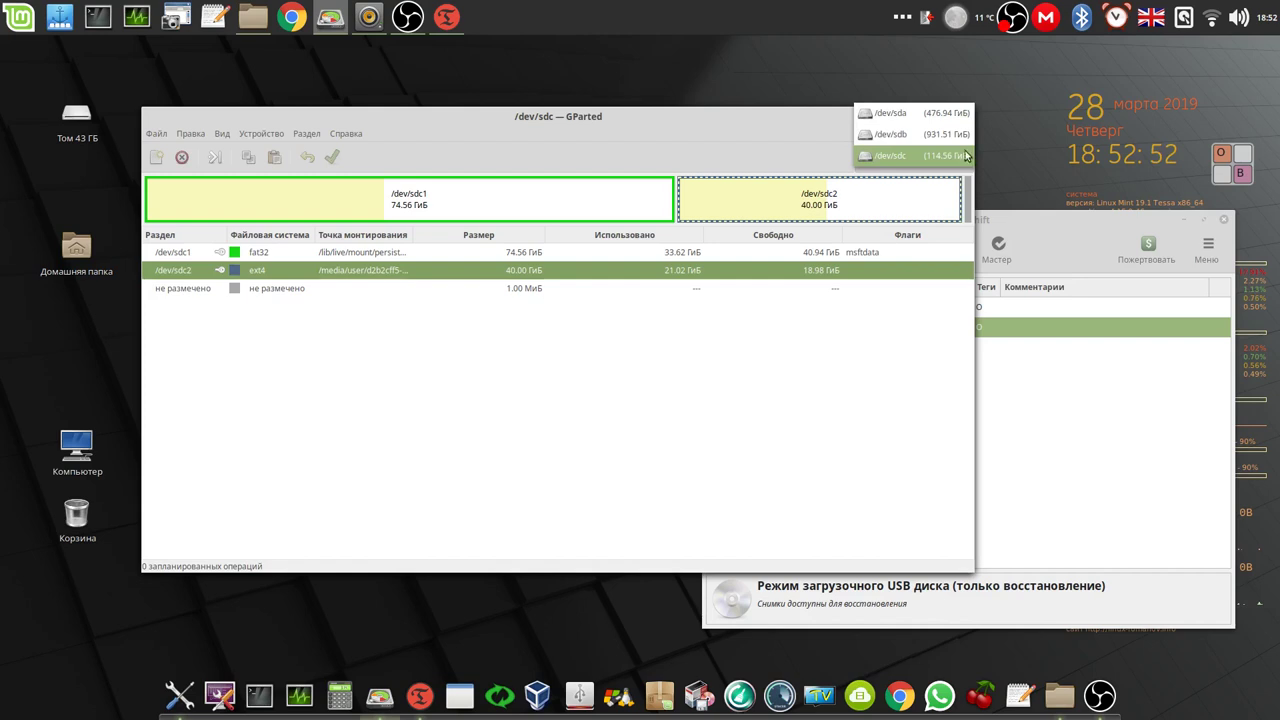
left_click(955, 114)
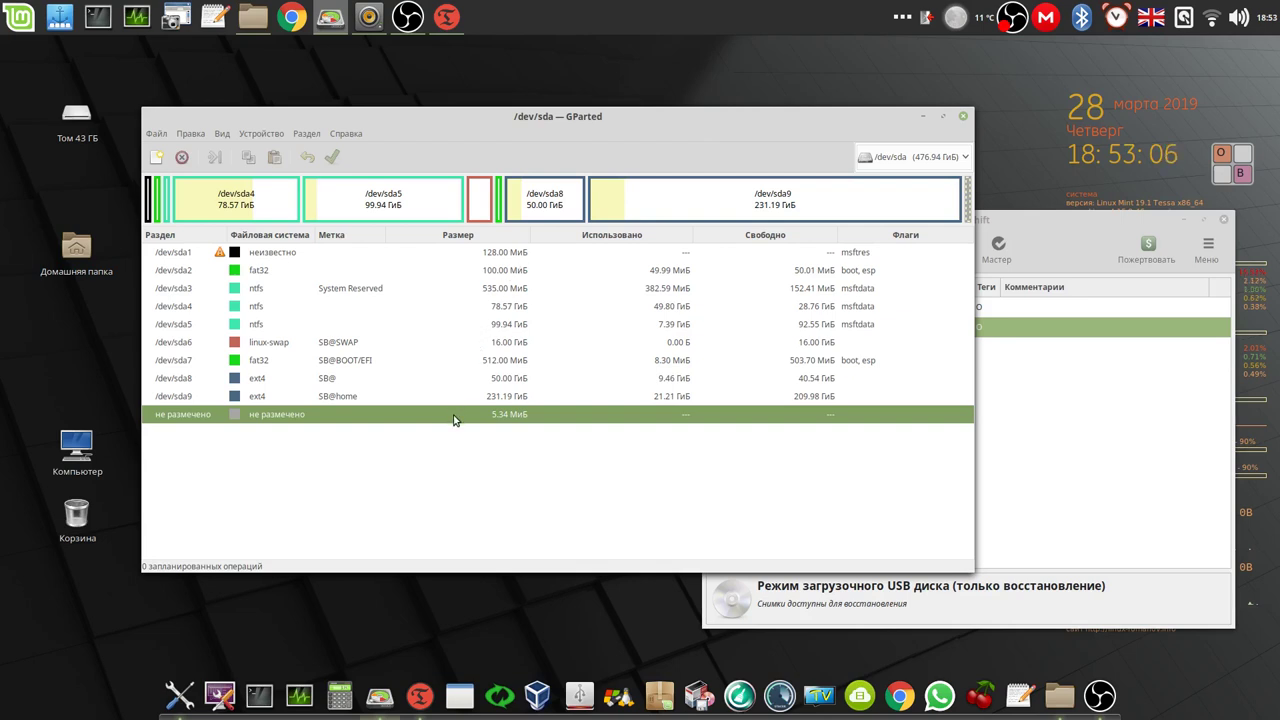
left_click(966, 161)
left_click(950, 184)
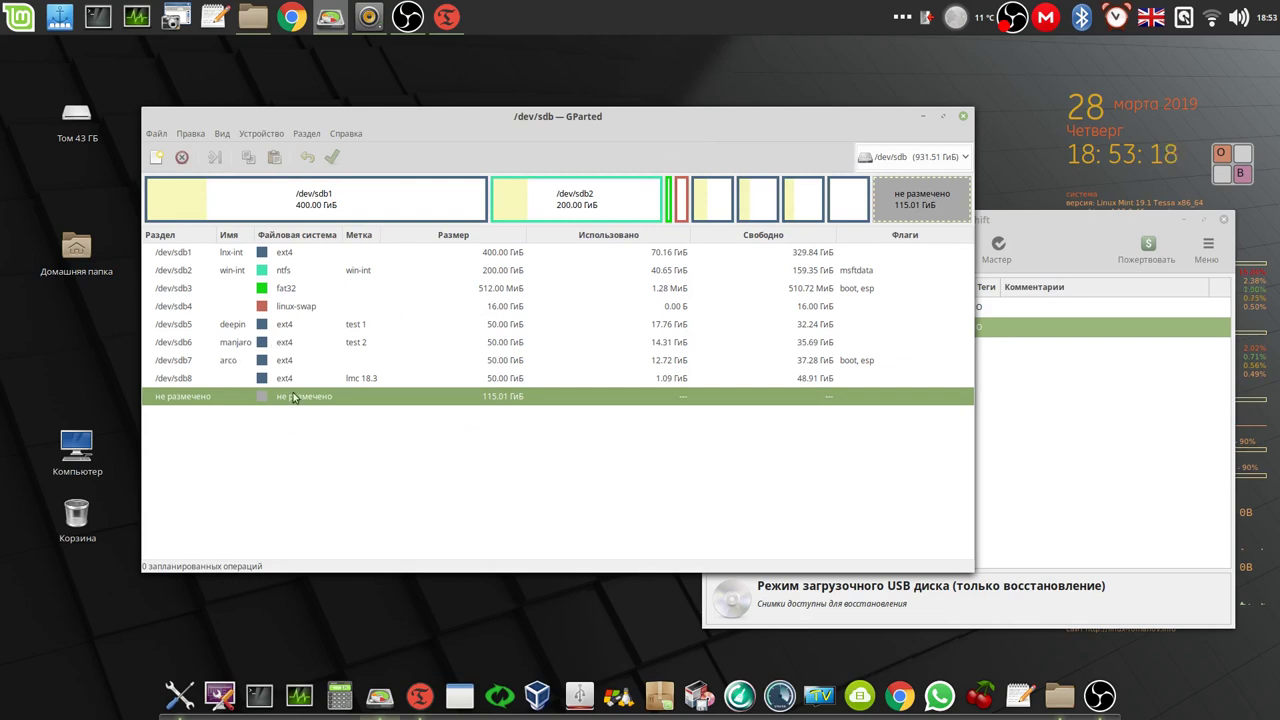
Check the manjaro and arco partitions on /dev/sdb against the snapshots listed in Timeshift.
left_click(237, 346)
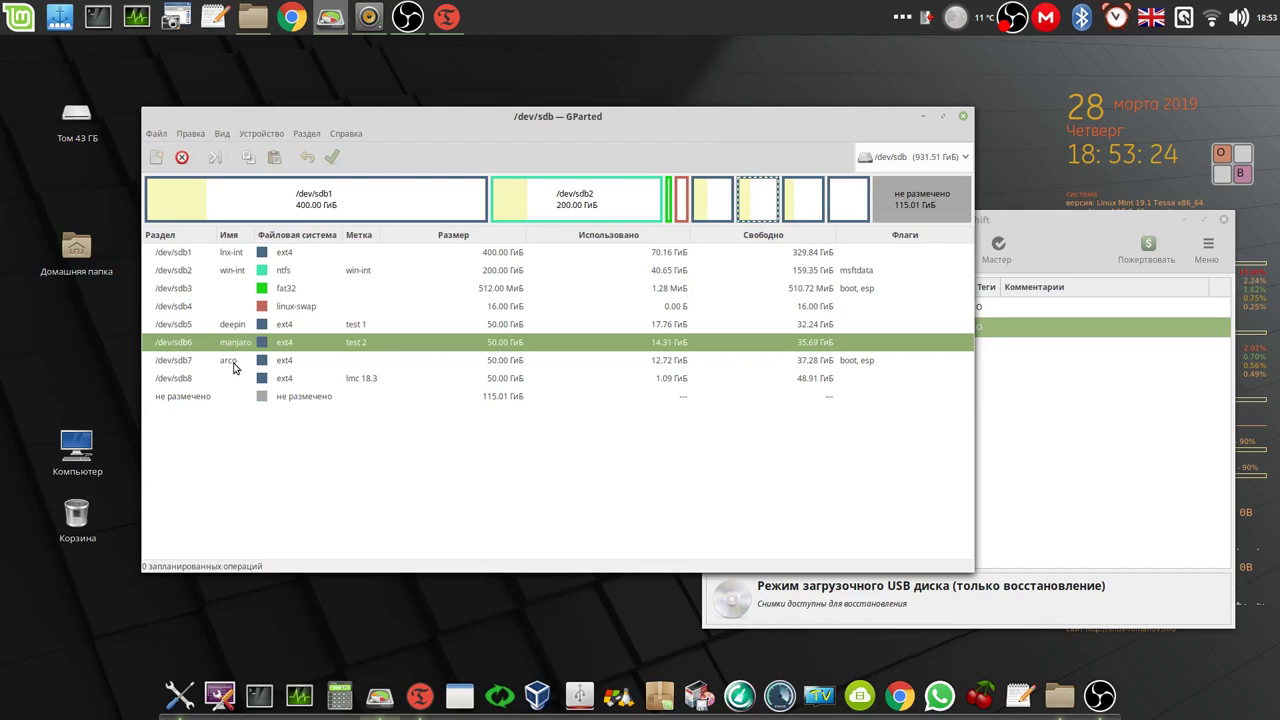
left_click(235, 364)
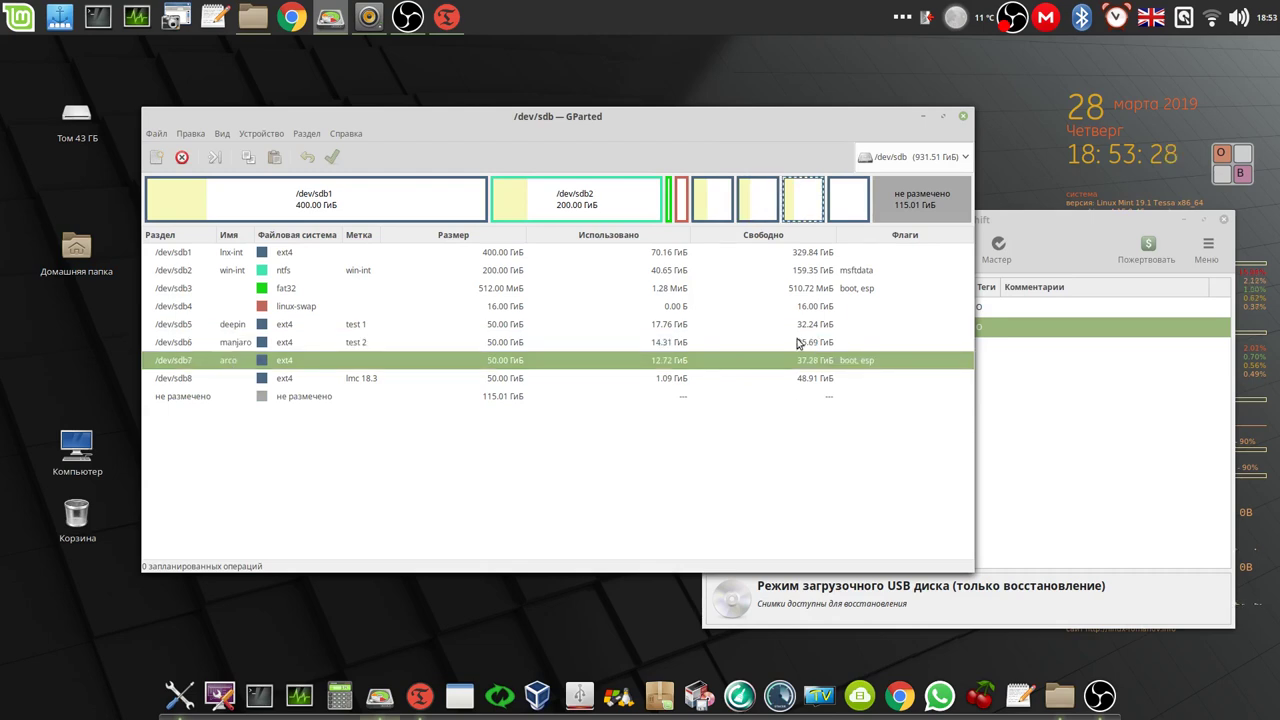
left_click(1080, 238)
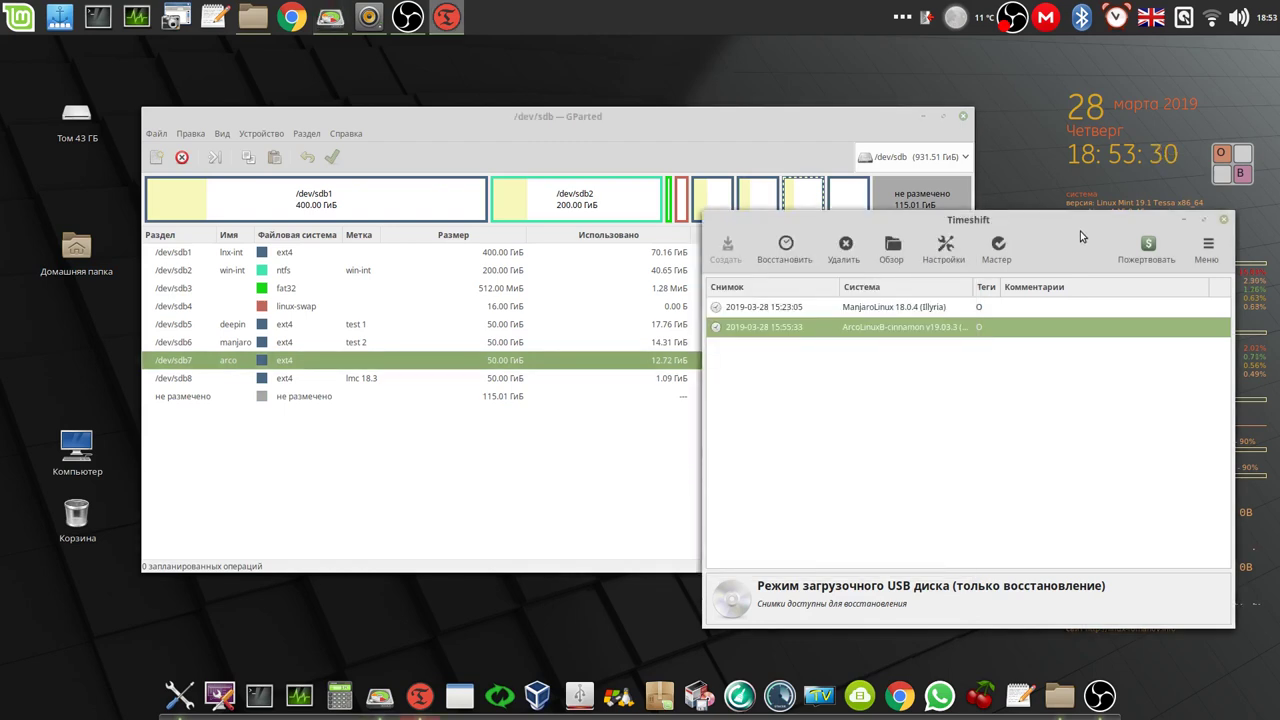
left_click(724, 126)
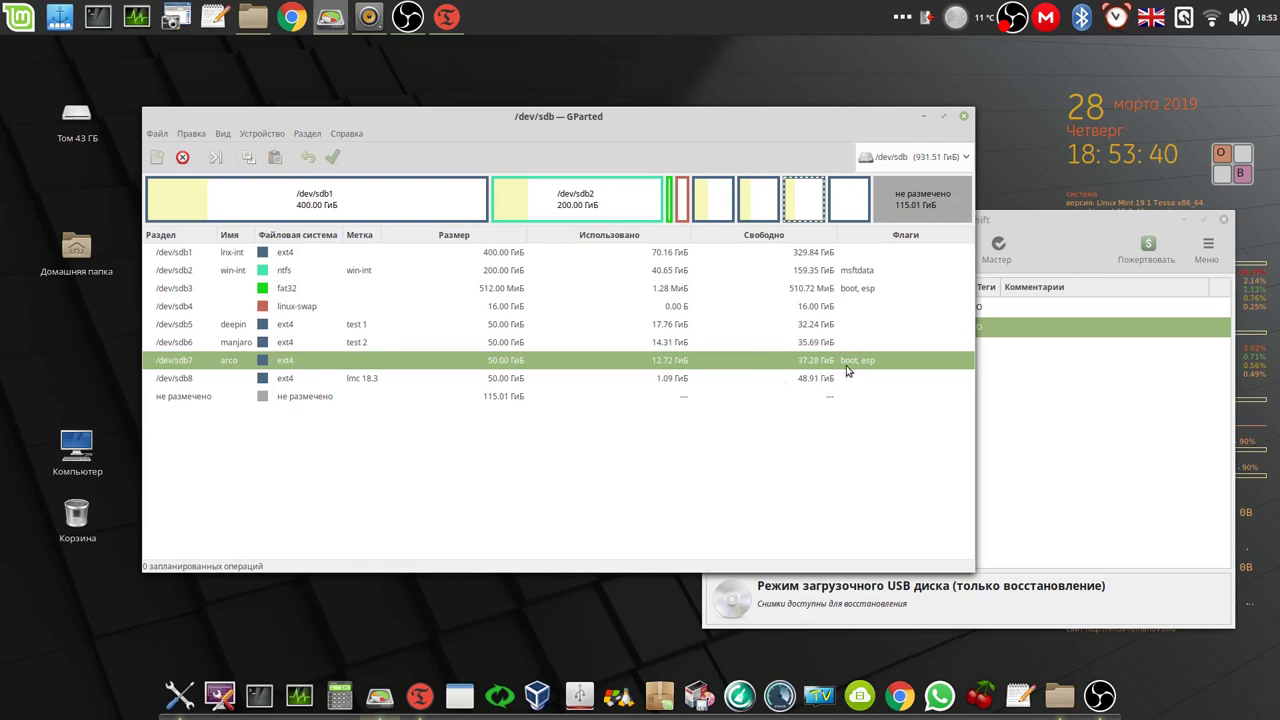
left_click(1066, 234)
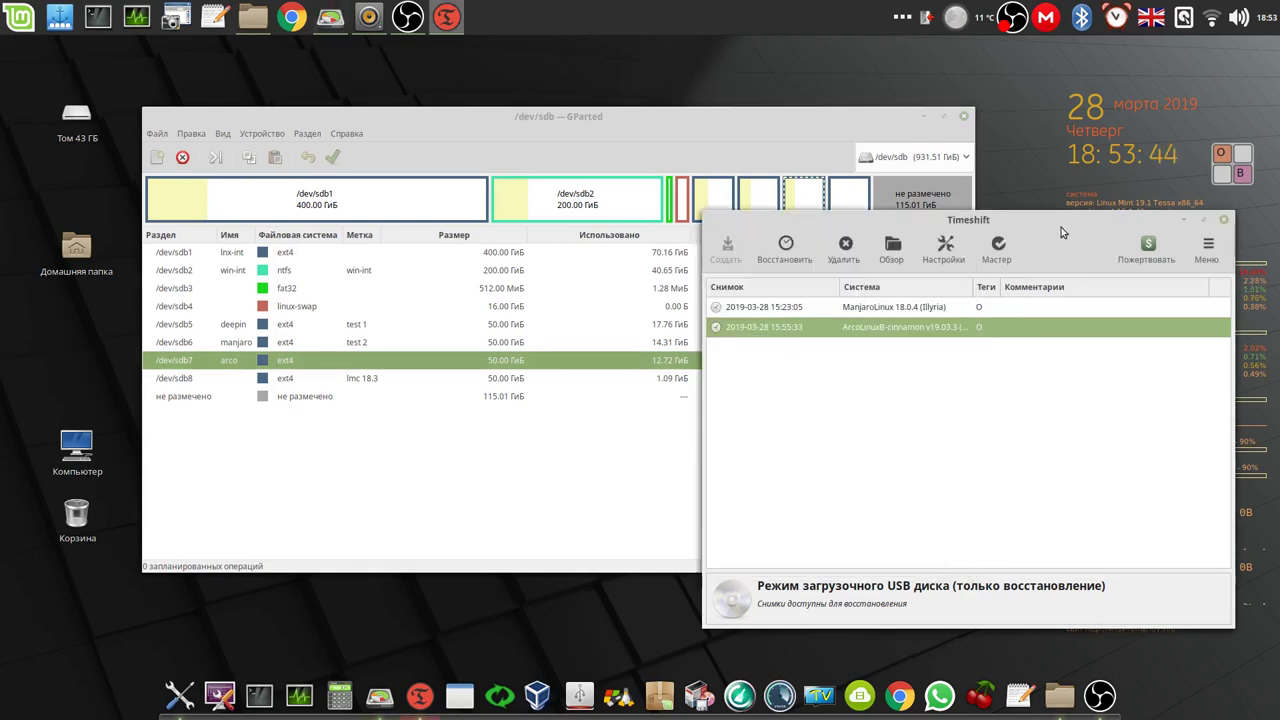
left_click_drag(1061, 227, 860, 100)
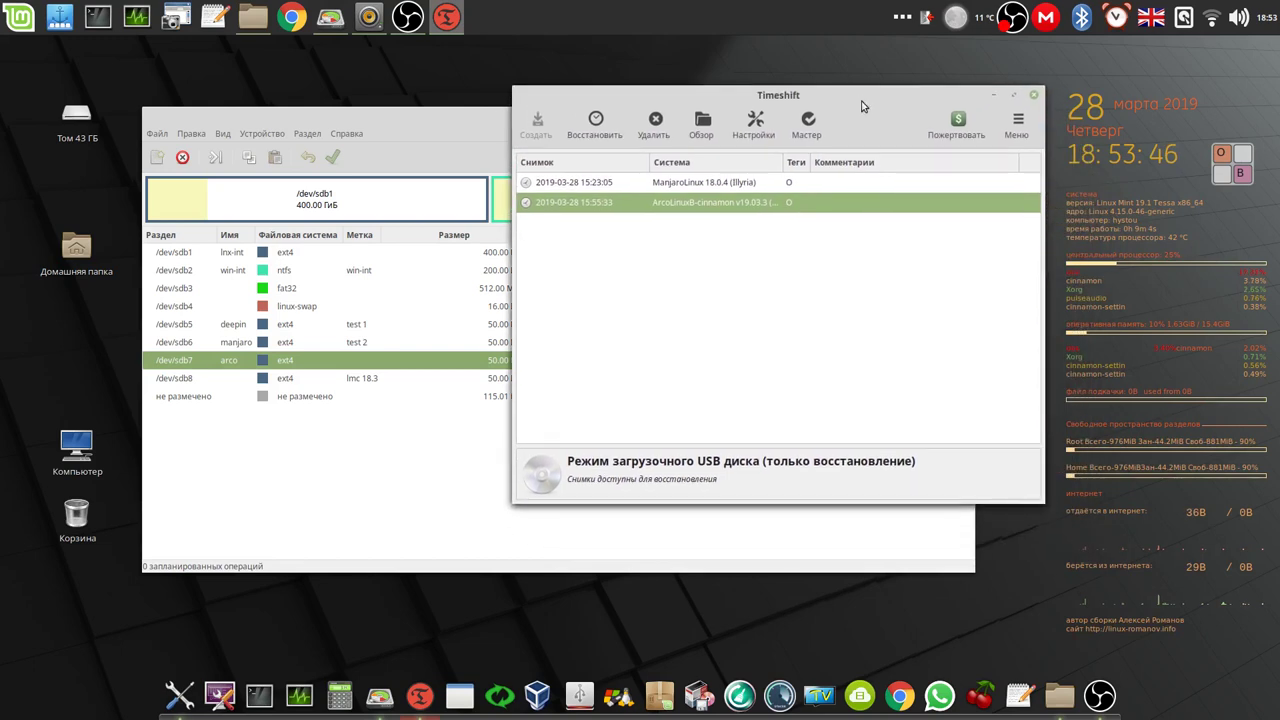
left_click(675, 188)
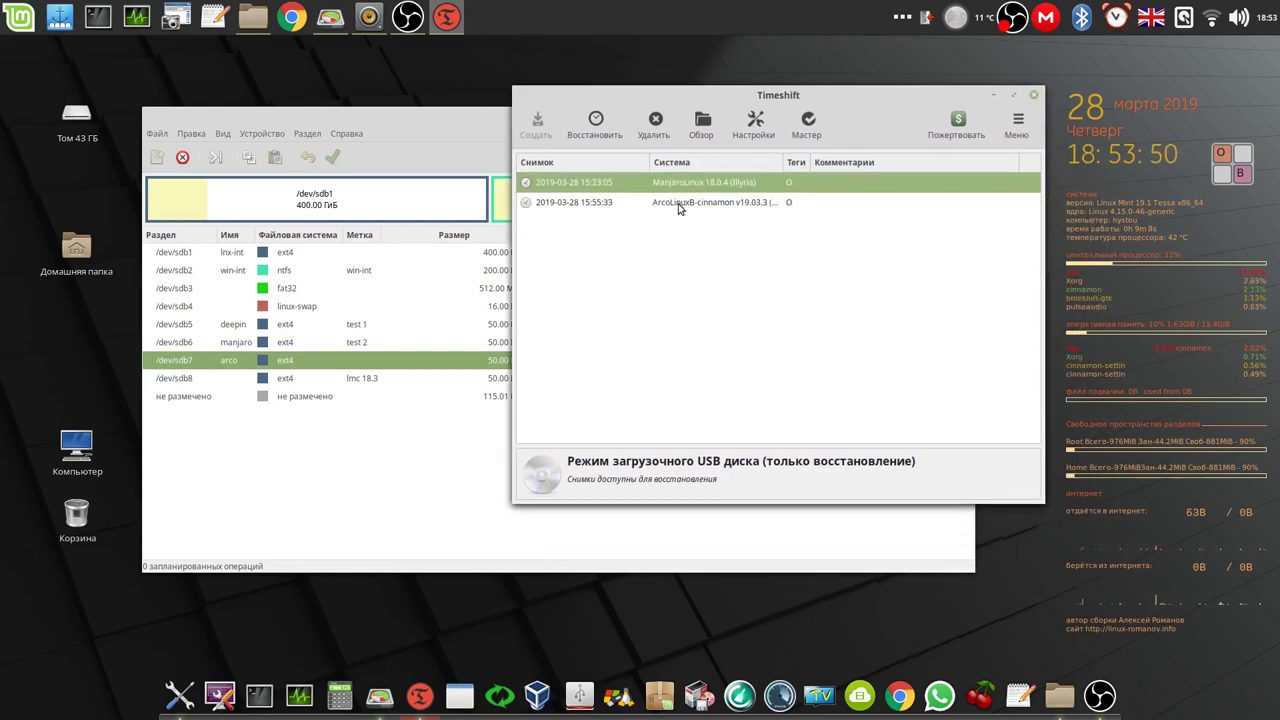
left_click(680, 206)
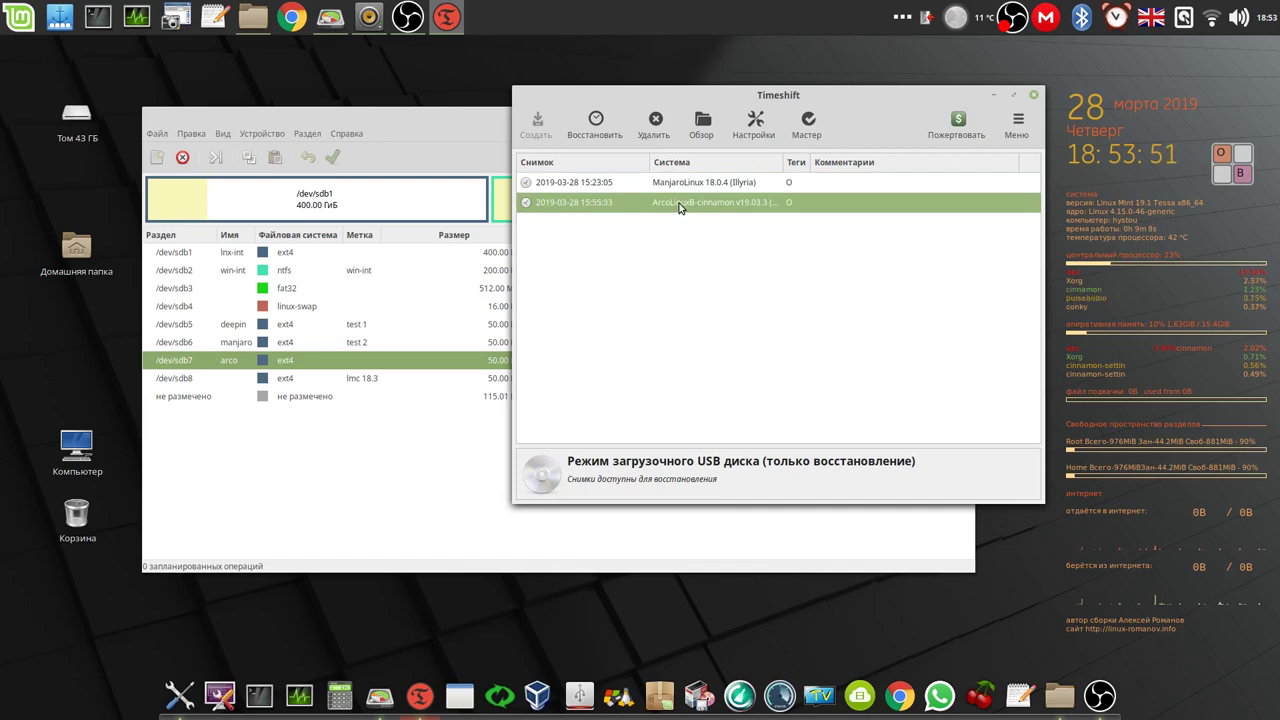
left_click(602, 137)
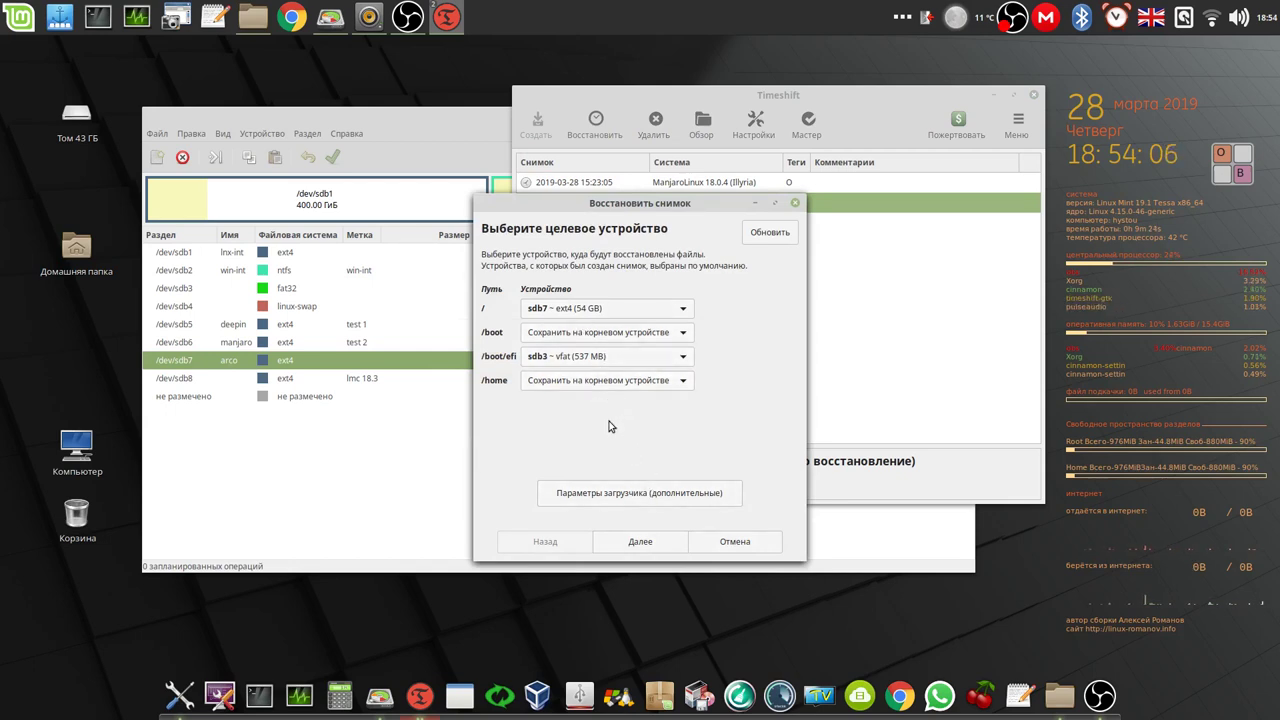
left_click(649, 542)
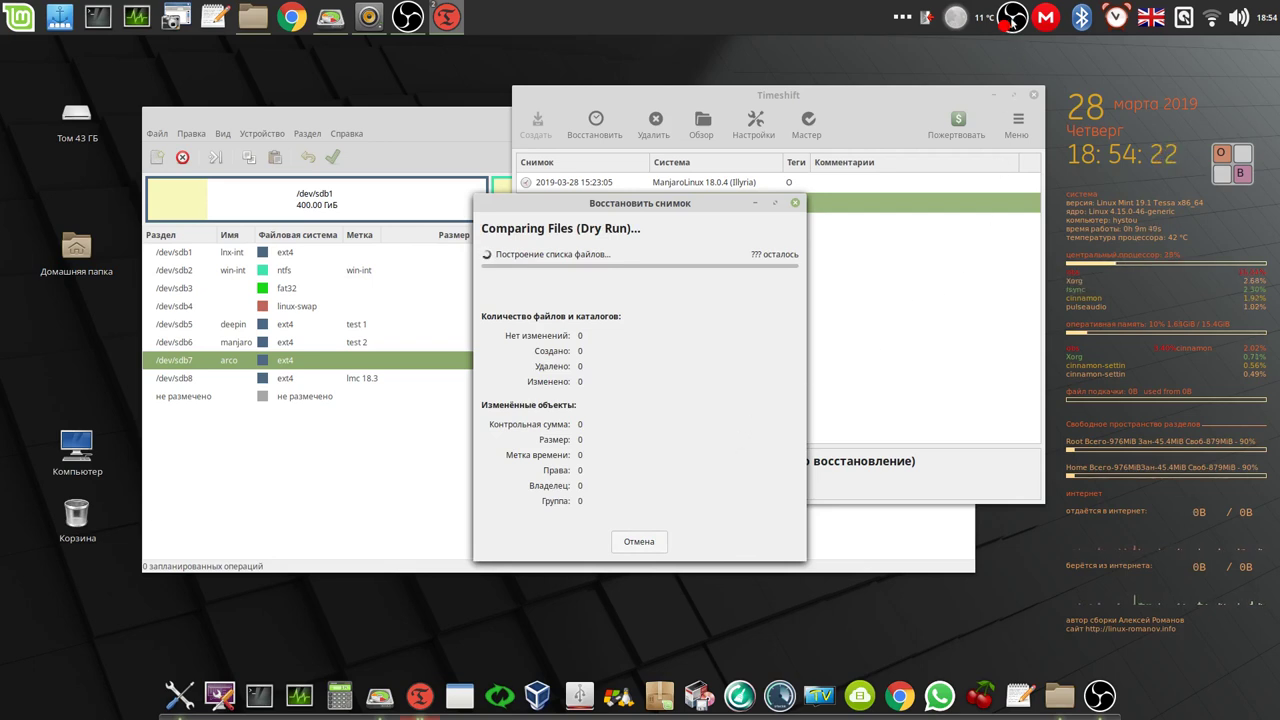
right_click(1012, 22)
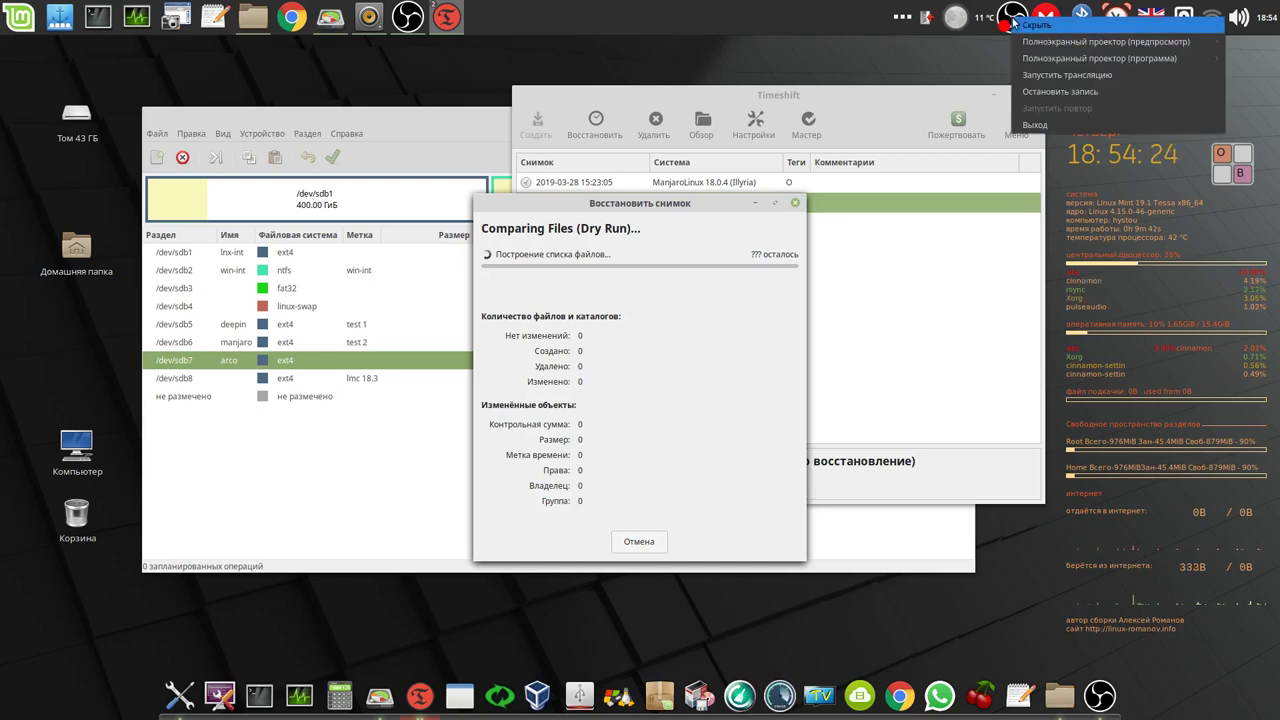
left_click(1060, 93)
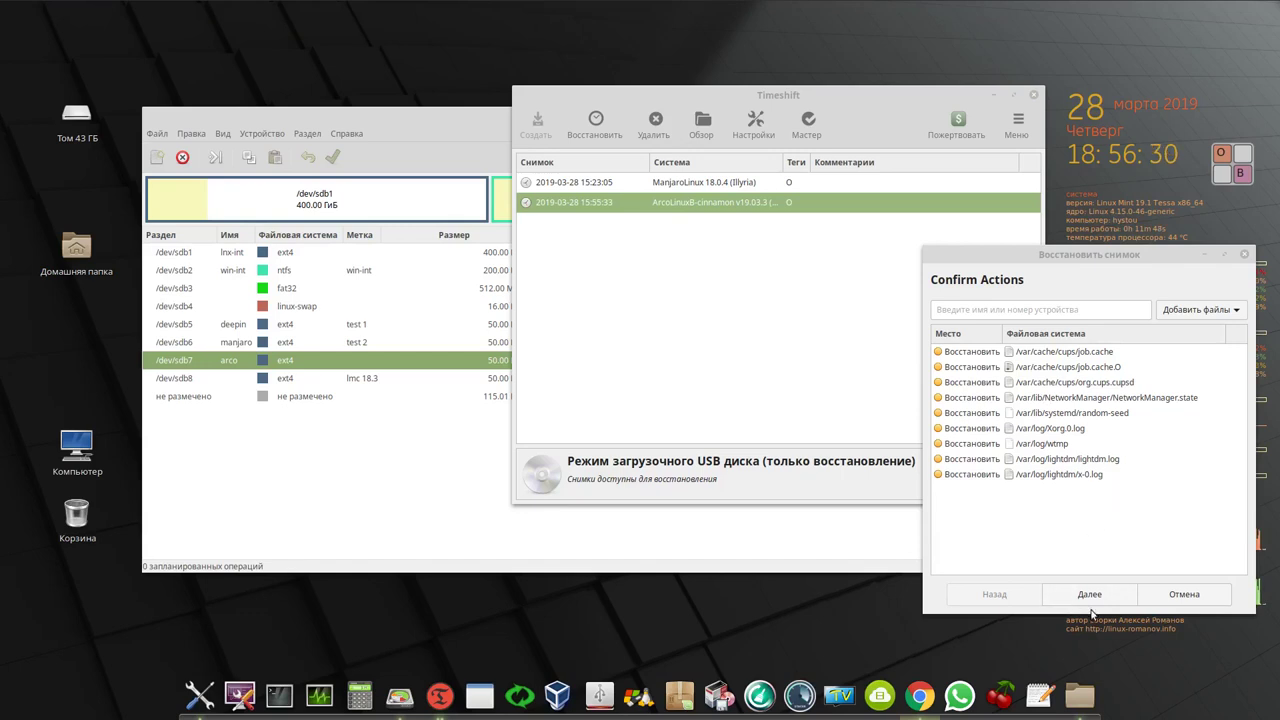
Confirm the listed file actions and target devices to run the snapshot restore, and close Timeshift when it completes.
left_click(1090, 596)
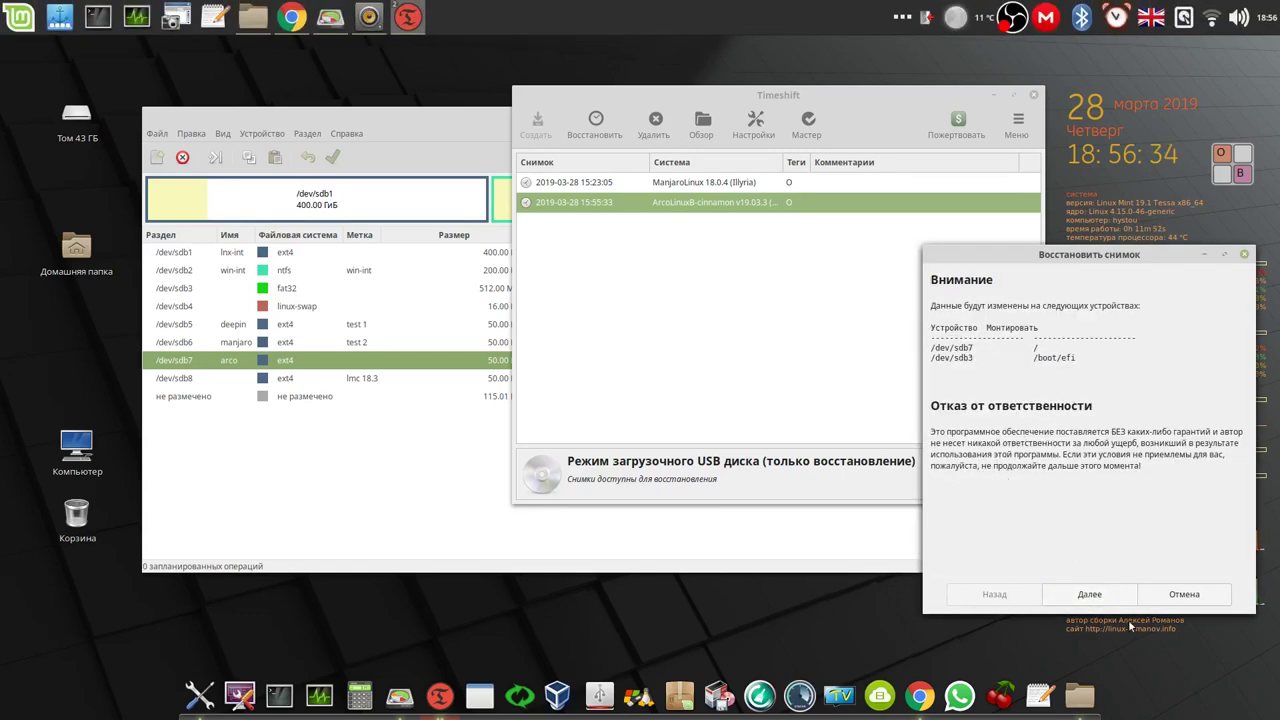
left_click(1112, 600)
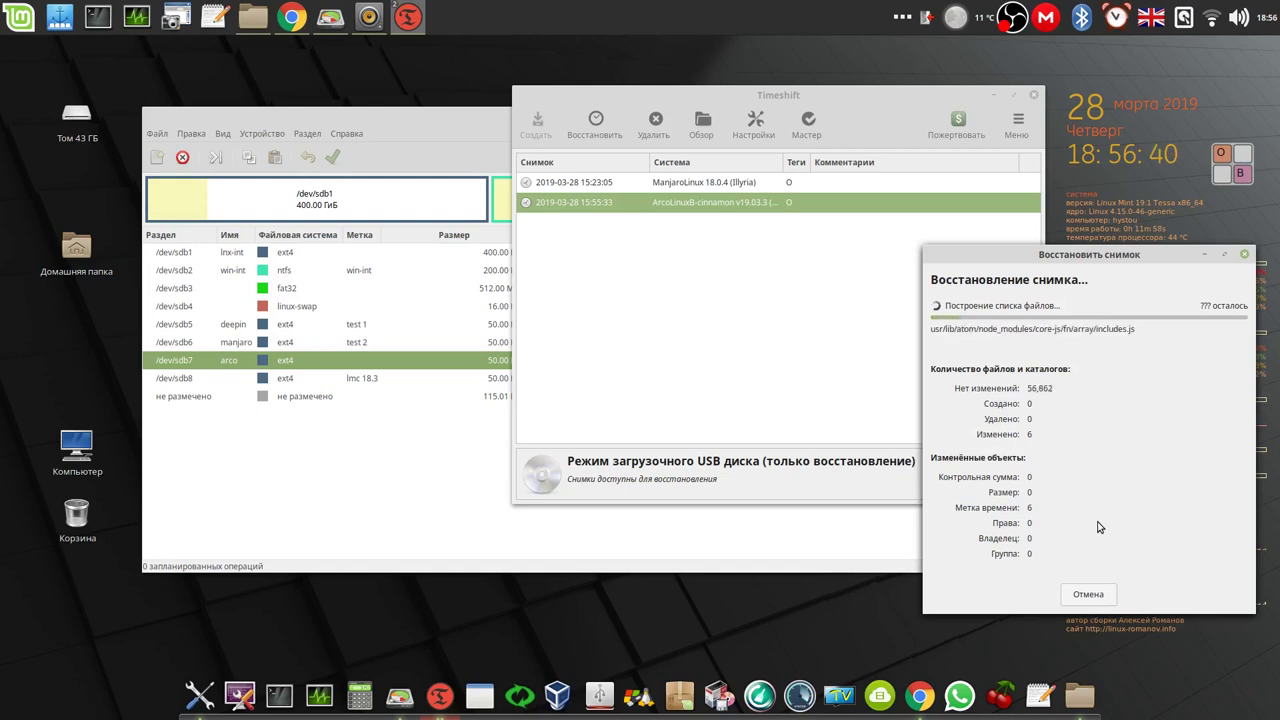
right_click(1012, 18)
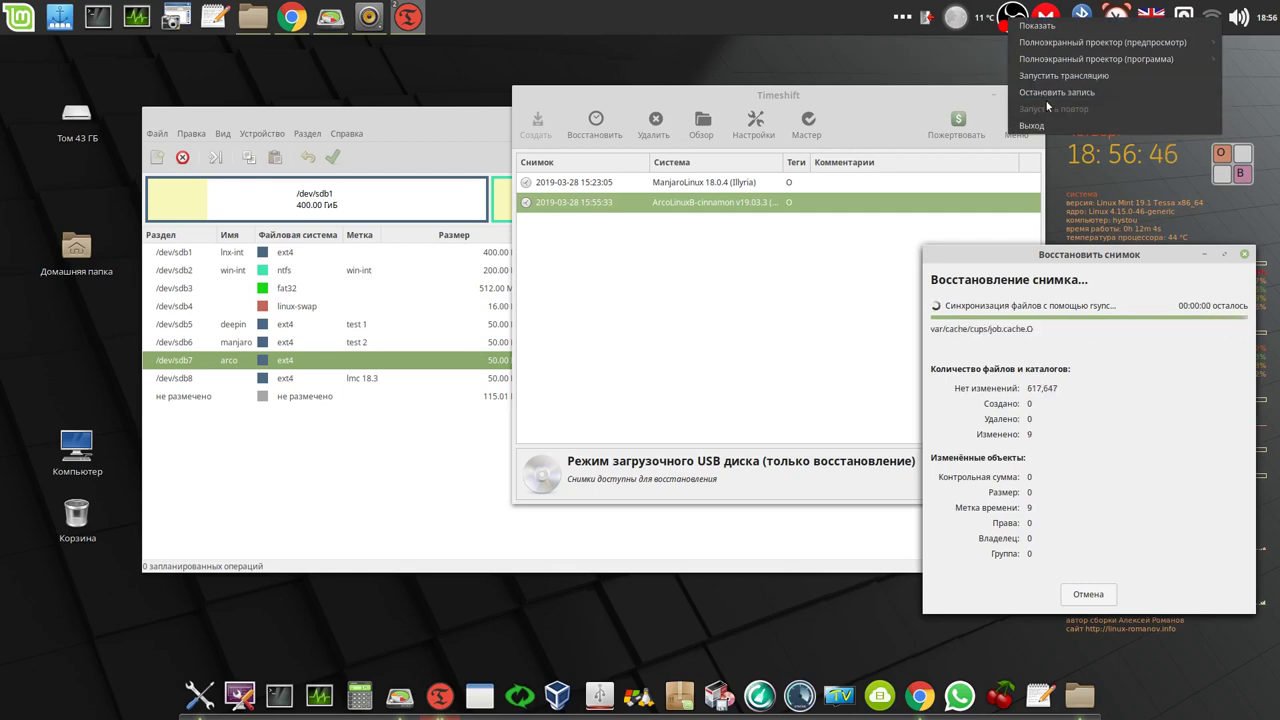
left_click(1050, 92)
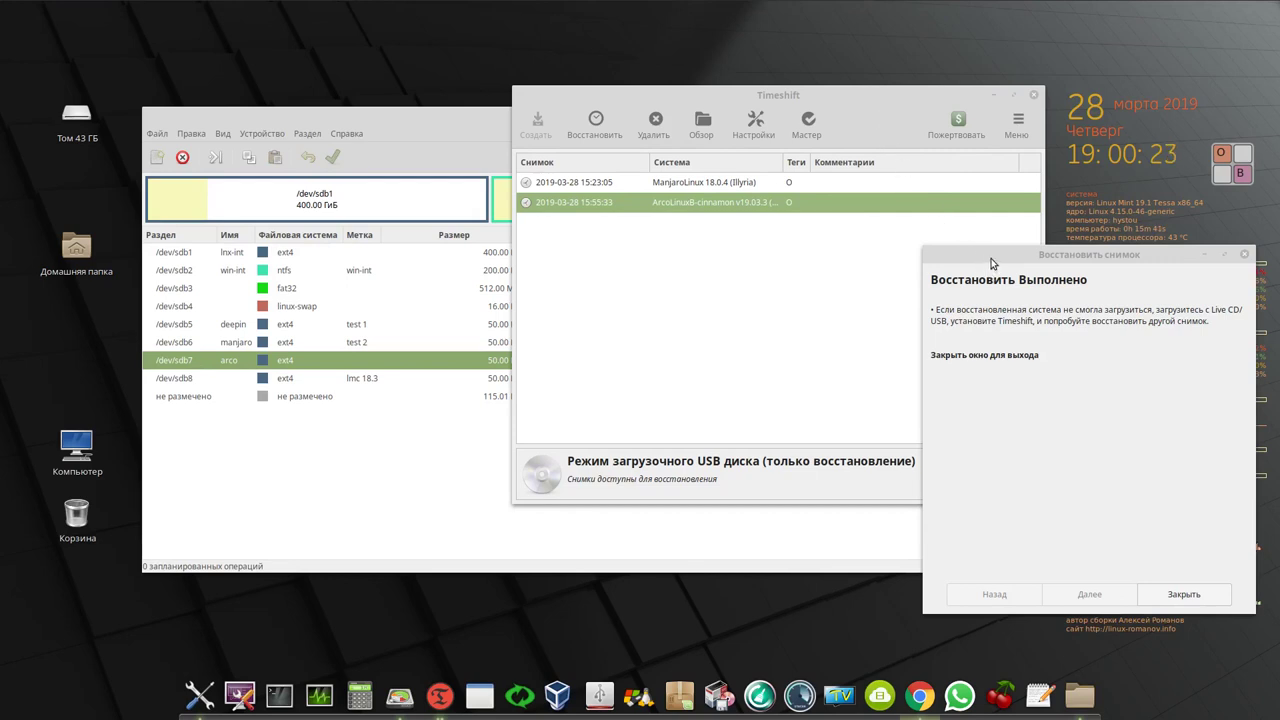
left_click(1184, 594)
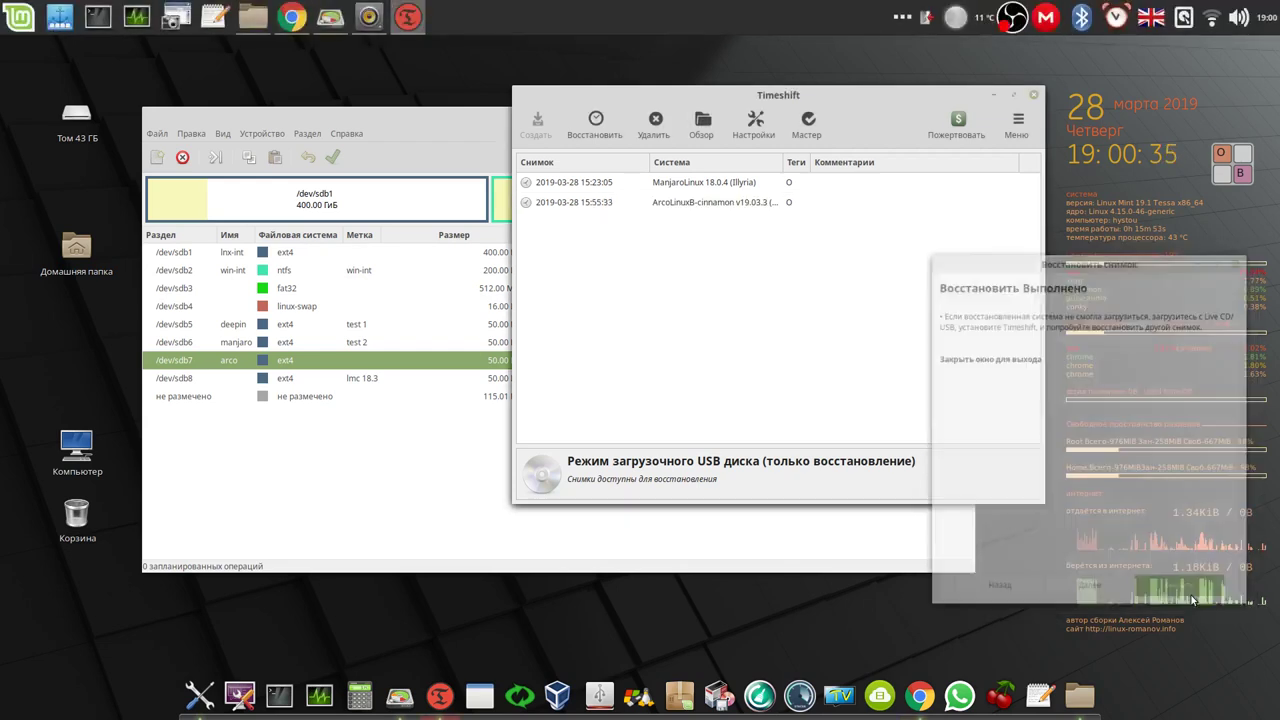
left_click(1035, 95)
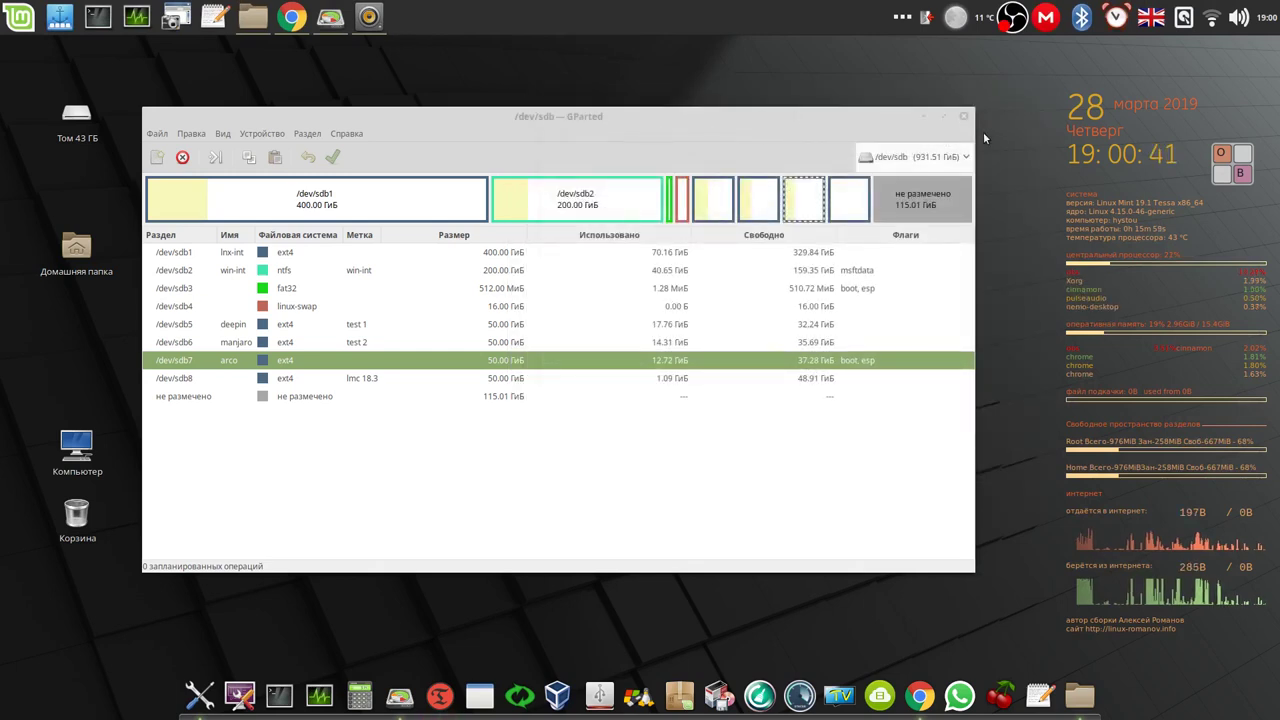
Rescan the devices in GParted to check the arco partition /dev/sdb7, and close GParted.
left_click(160, 136)
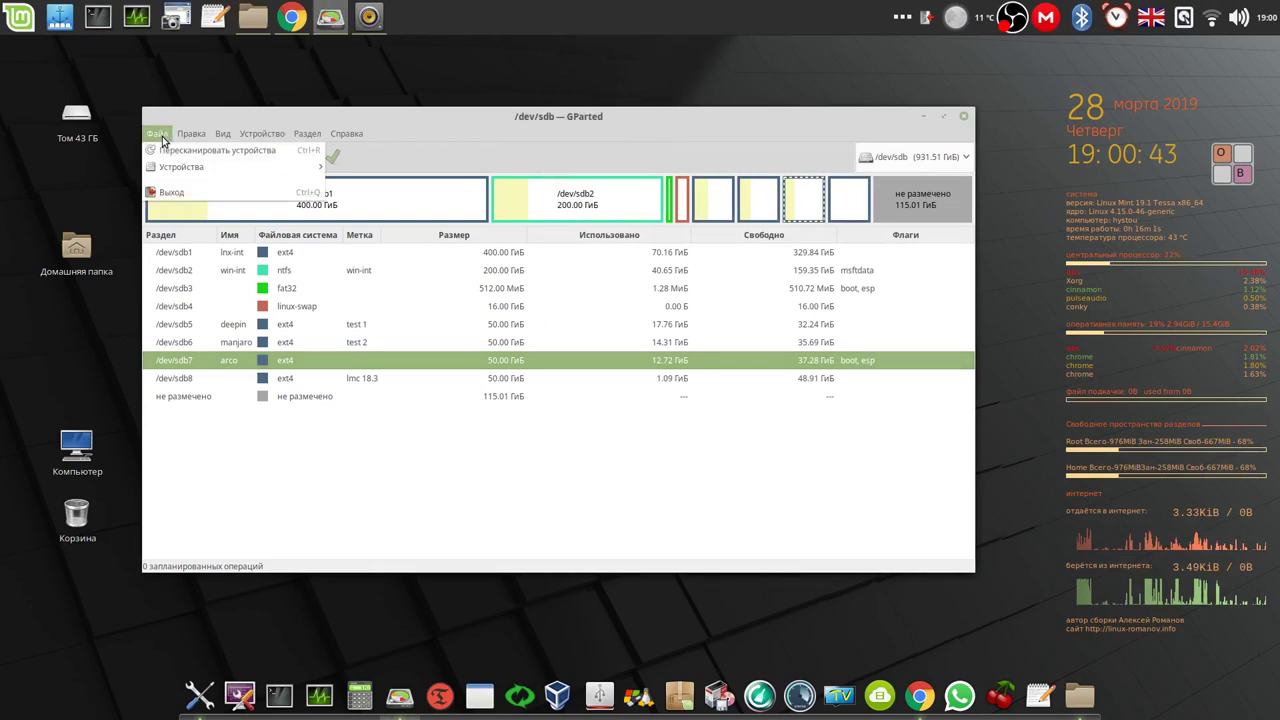
left_click(170, 154)
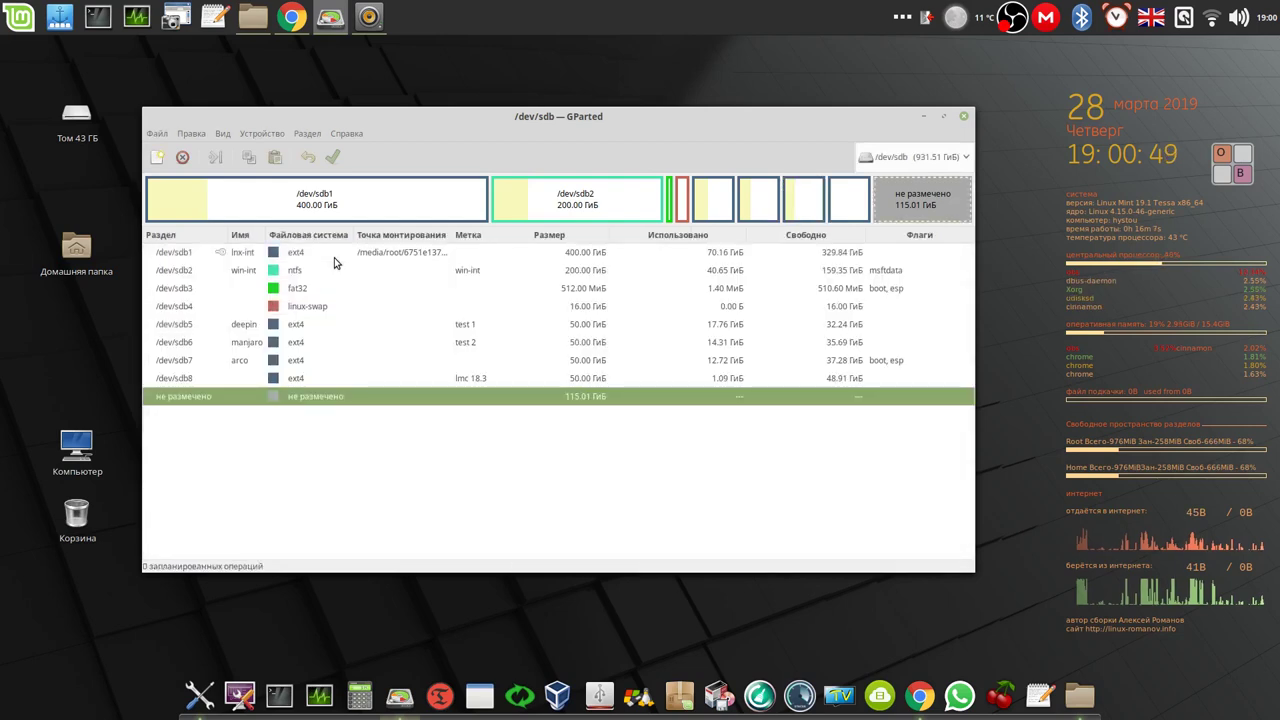
left_click(272, 363)
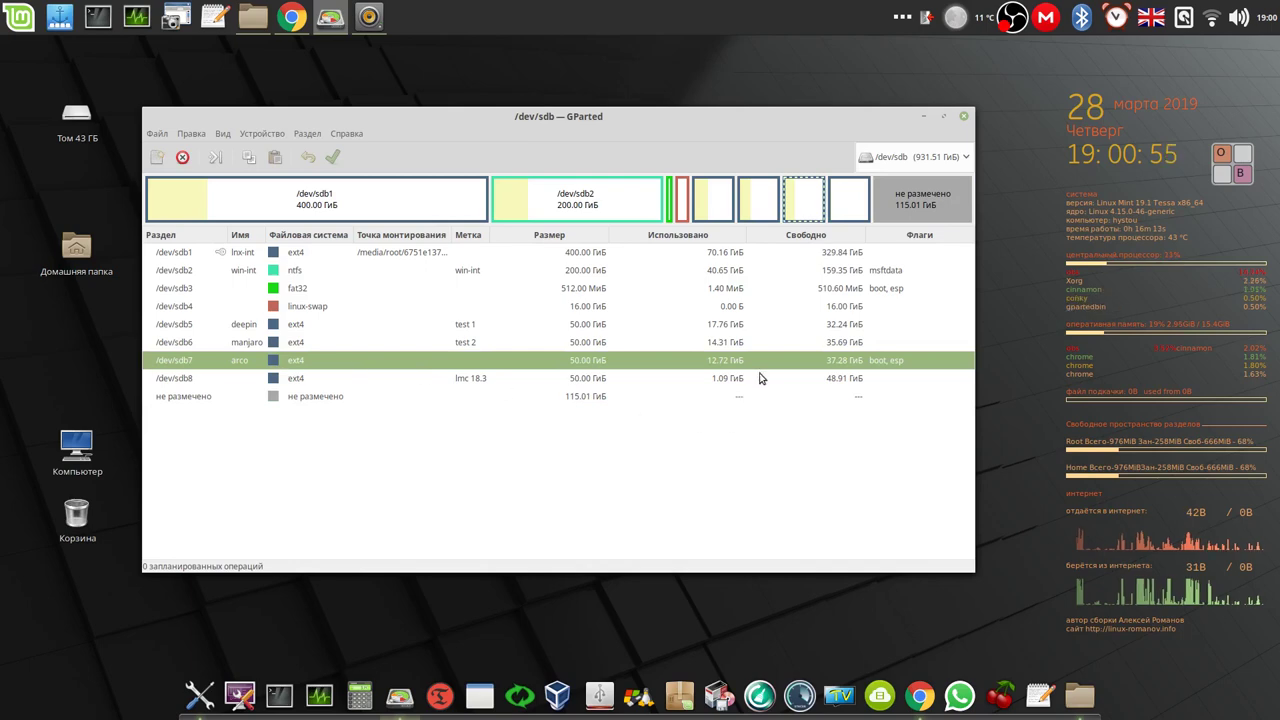
left_click(963, 117)
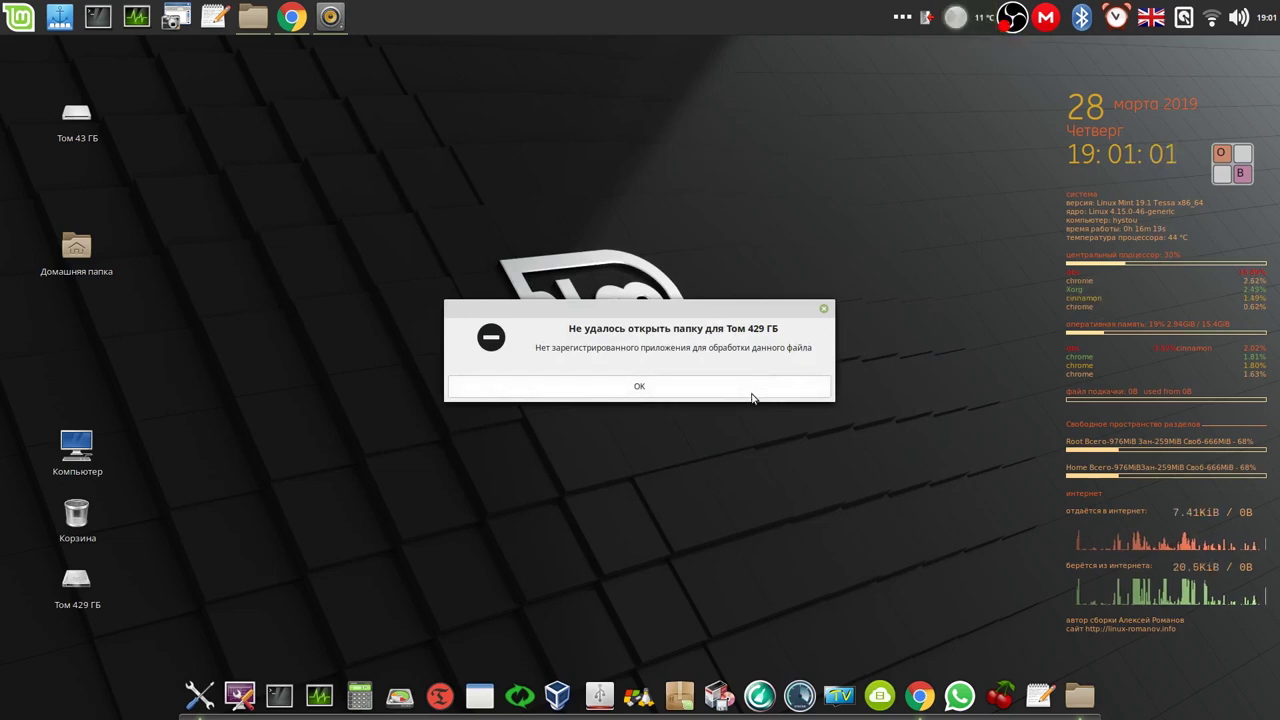
Dismiss the error message about opening the 429 GB volume's folder.
left_click(752, 392)
right_click(1012, 18)
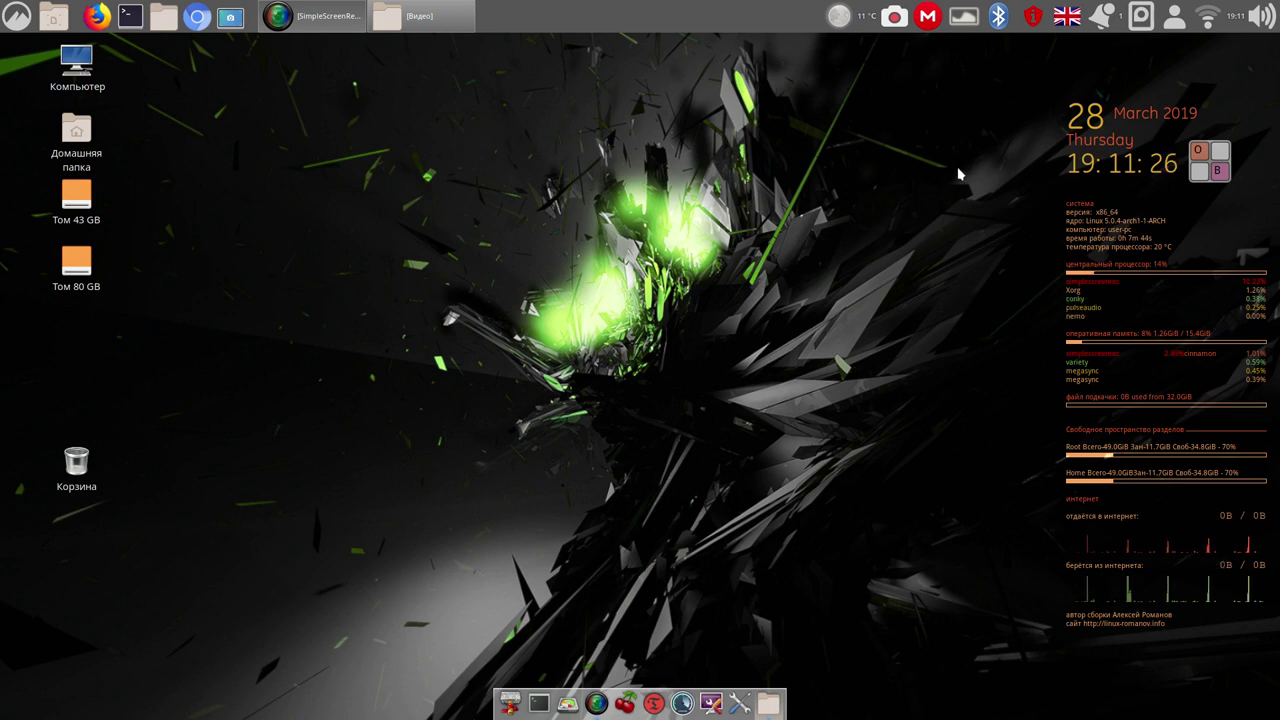
Start GParted in the restored ArcoLinux system, authenticating with the root password, and move and enlarge its window.
left_click(568, 703)
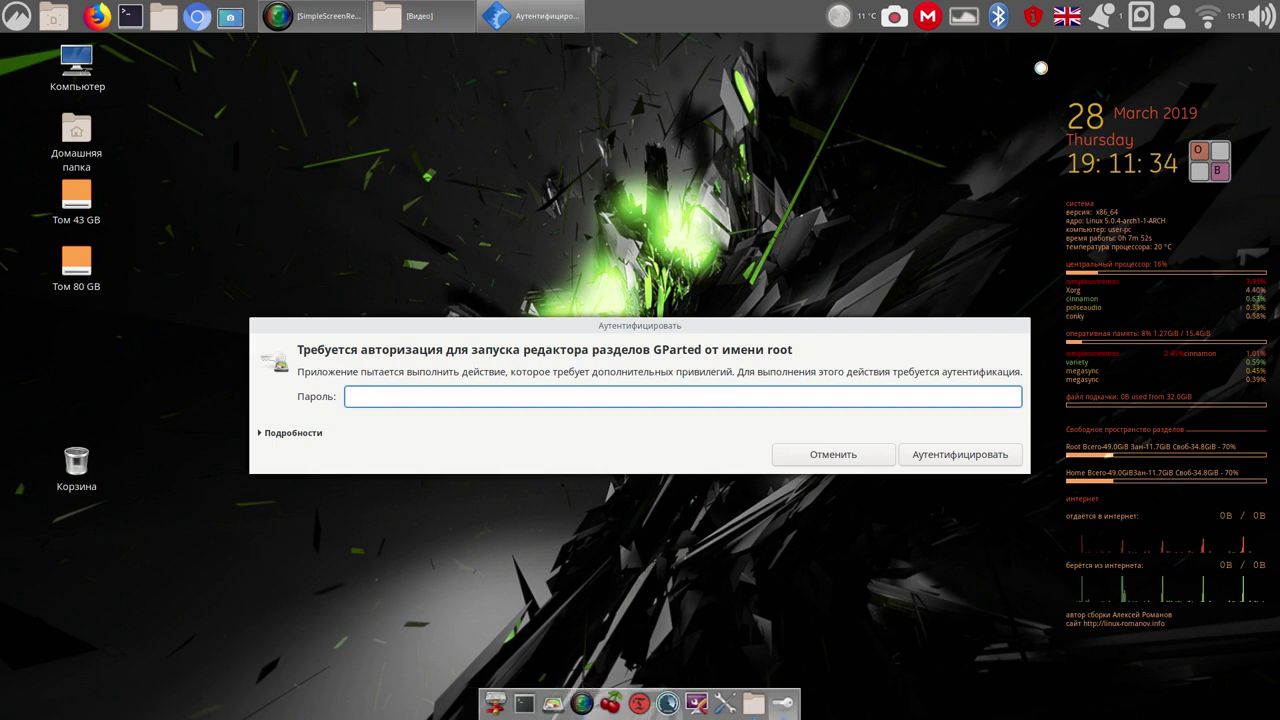
right_click(906, 18)
left_click(909, 40)
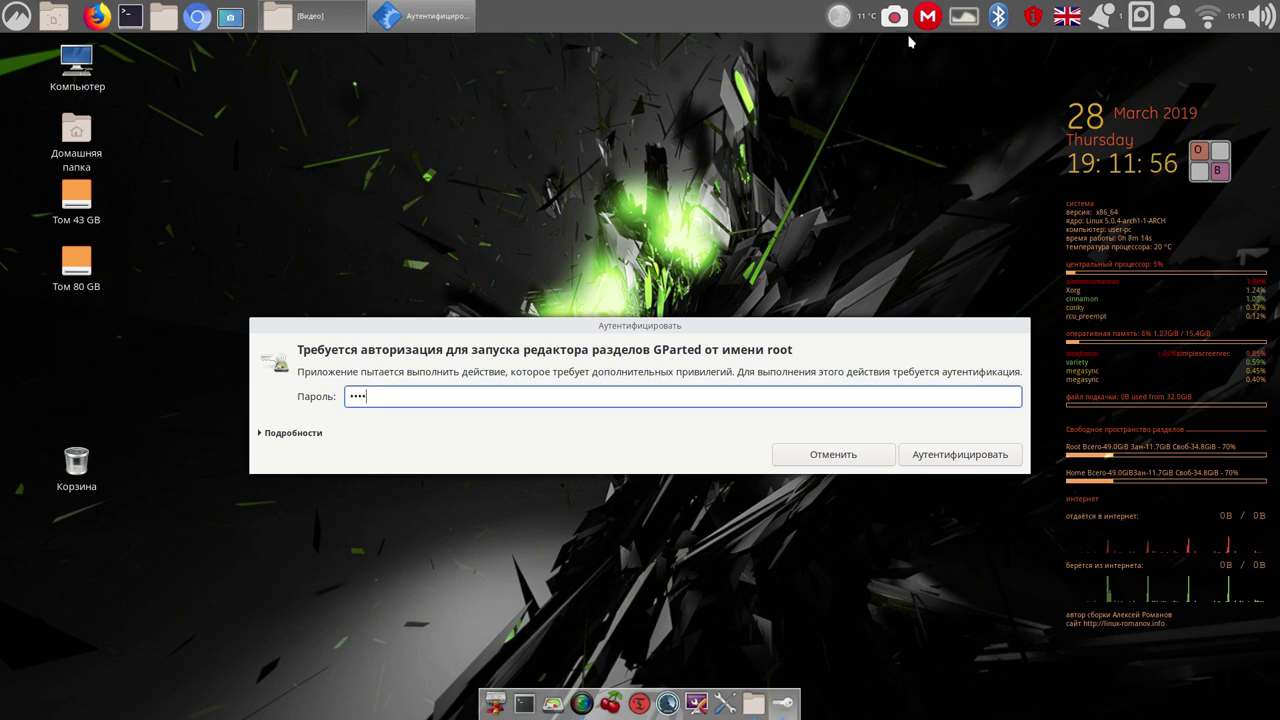
left_click(962, 456)
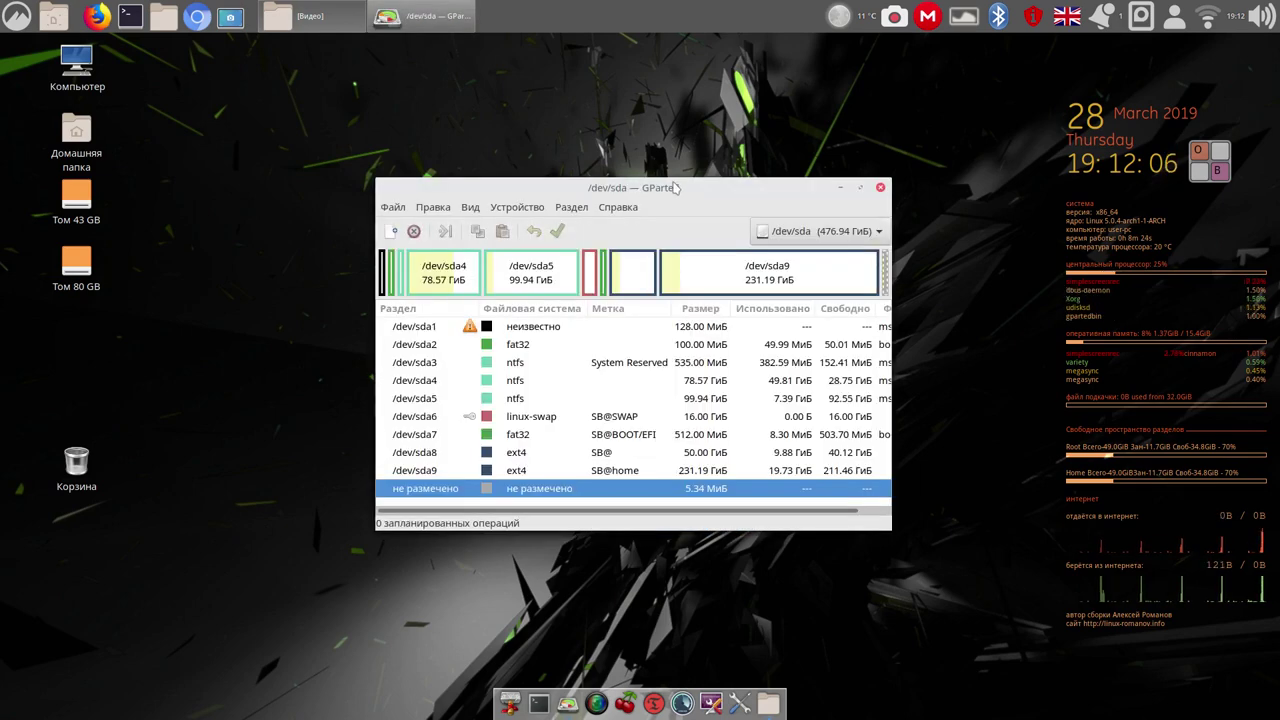
left_click_drag(670, 184, 522, 30)
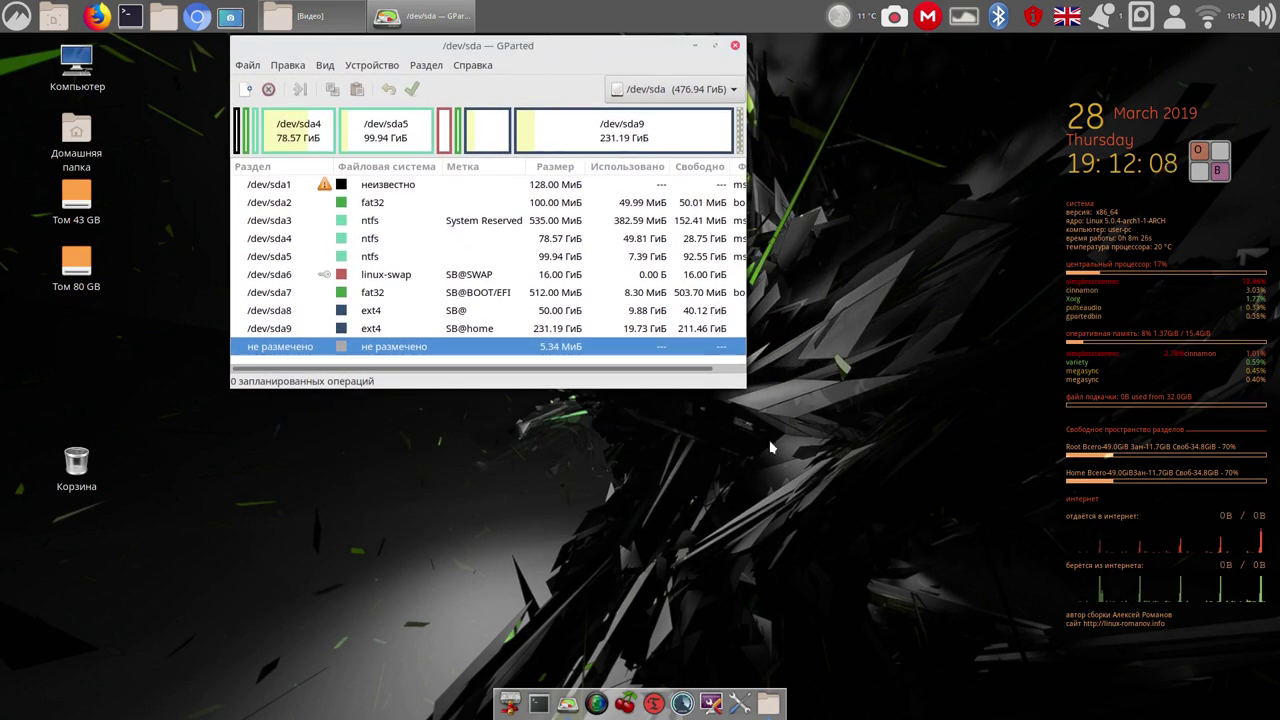
left_click_drag(745, 383, 1006, 497)
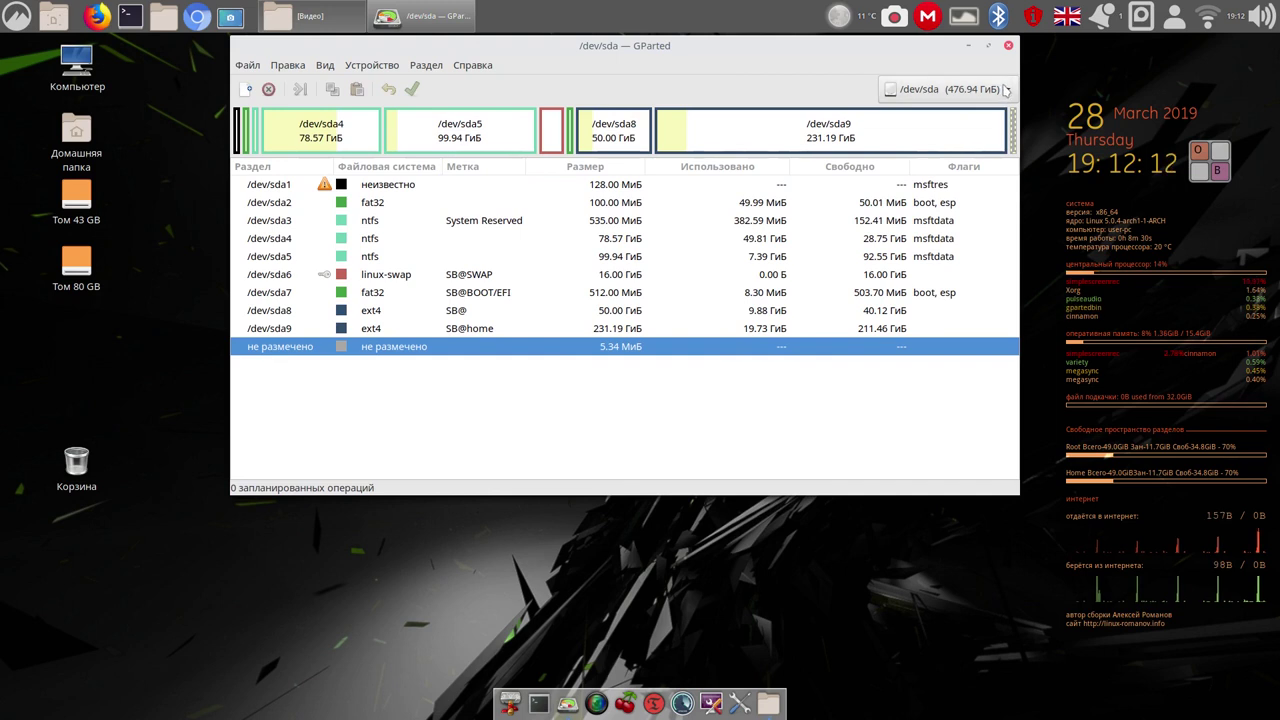
Examine the partitions on /dev/sdb, checking the arco root partition /dev/sdb7 and the /boot/efi partition /dev/sdb3.
left_click(1002, 91)
left_click(990, 112)
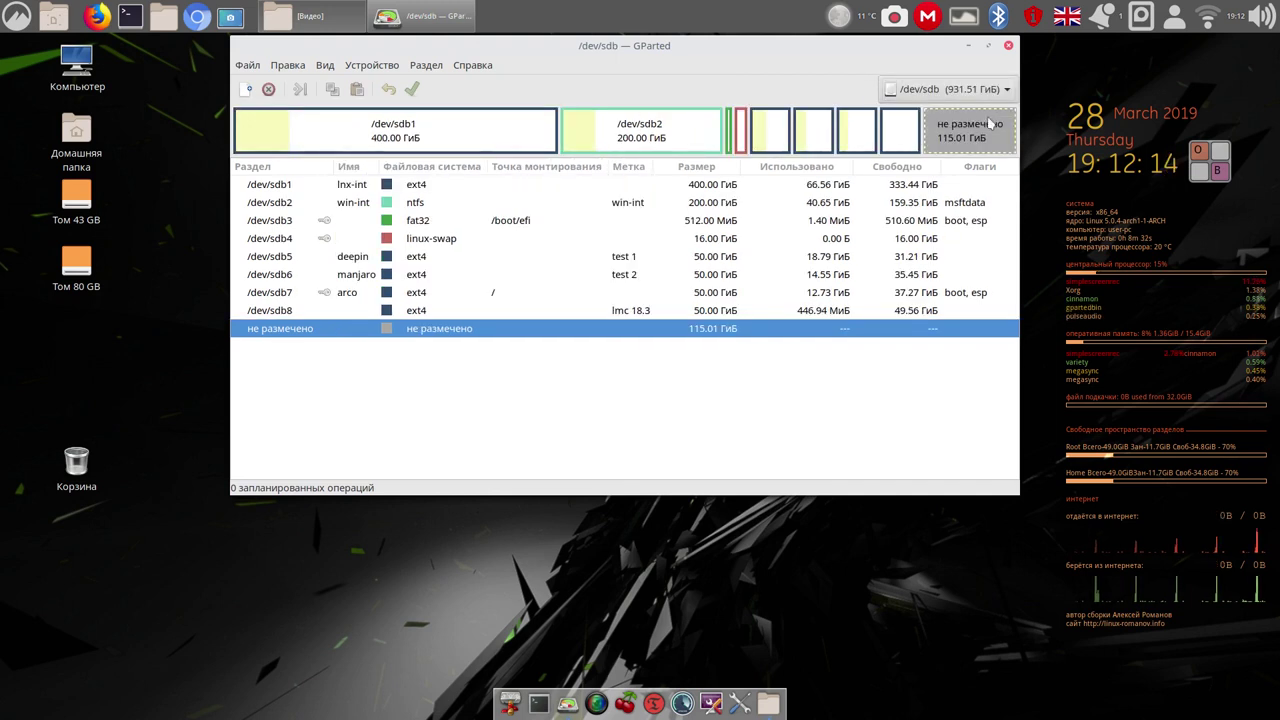
left_click(354, 293)
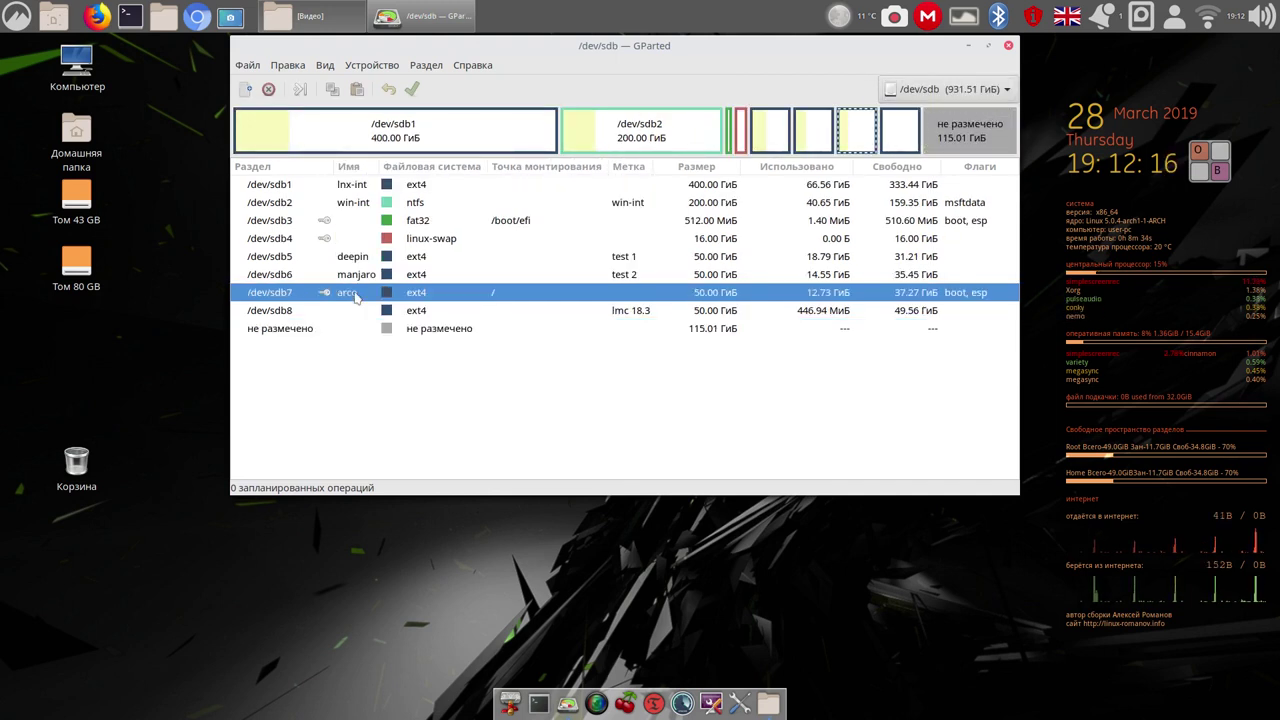
left_click(326, 240)
left_click(337, 220)
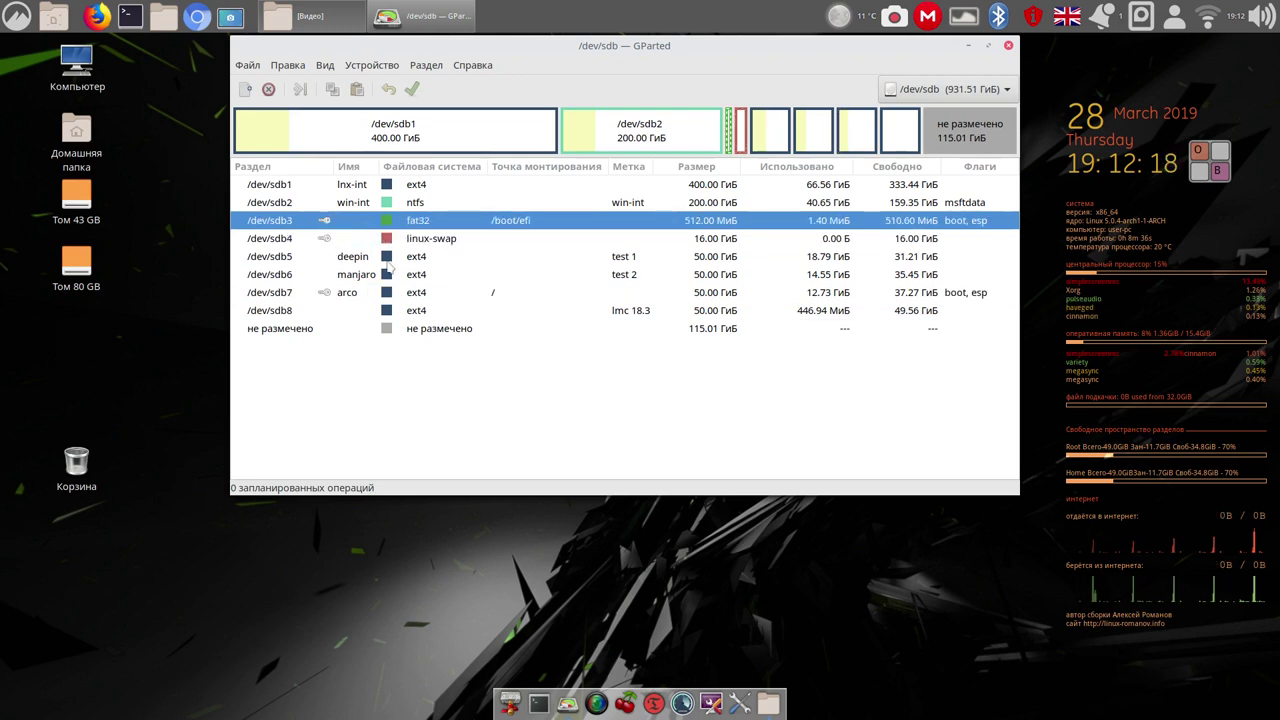
Unmount the USB drive's ext4 partition /dev/sdc2 and fat32 partition /dev/sdc1.
left_click(1000, 90)
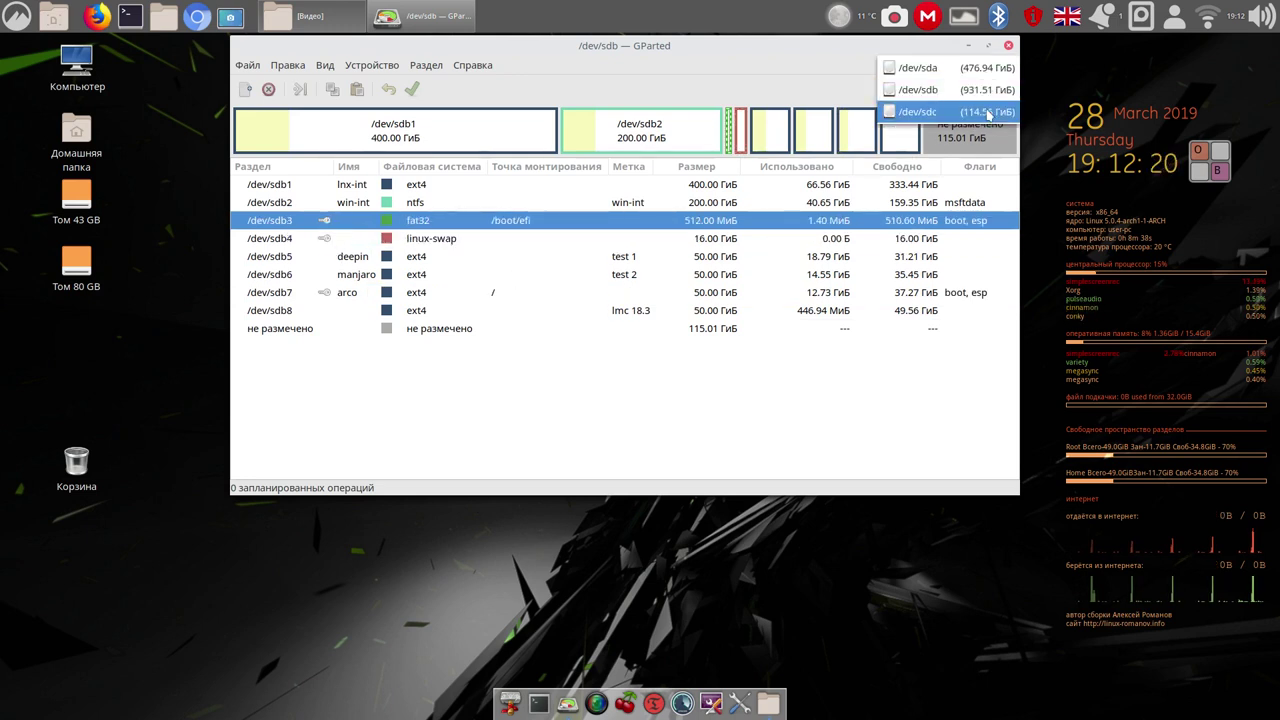
left_click(990, 112)
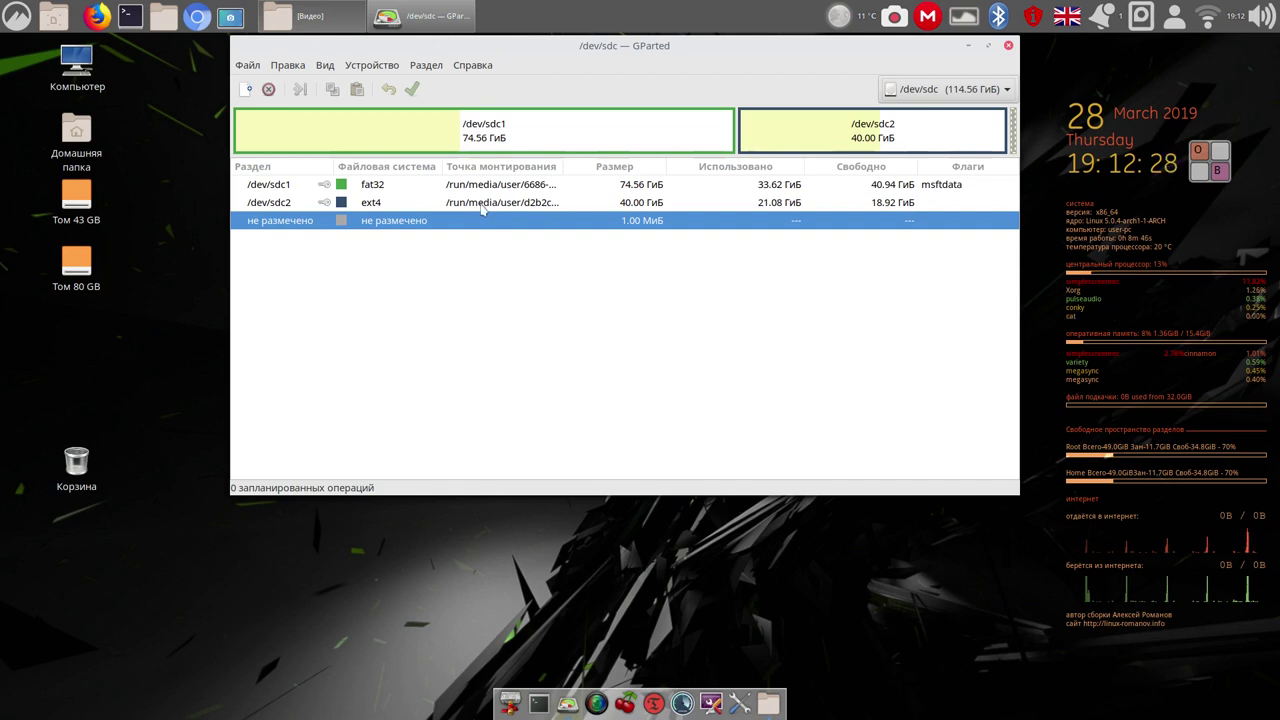
left_click(481, 205)
right_click(474, 208)
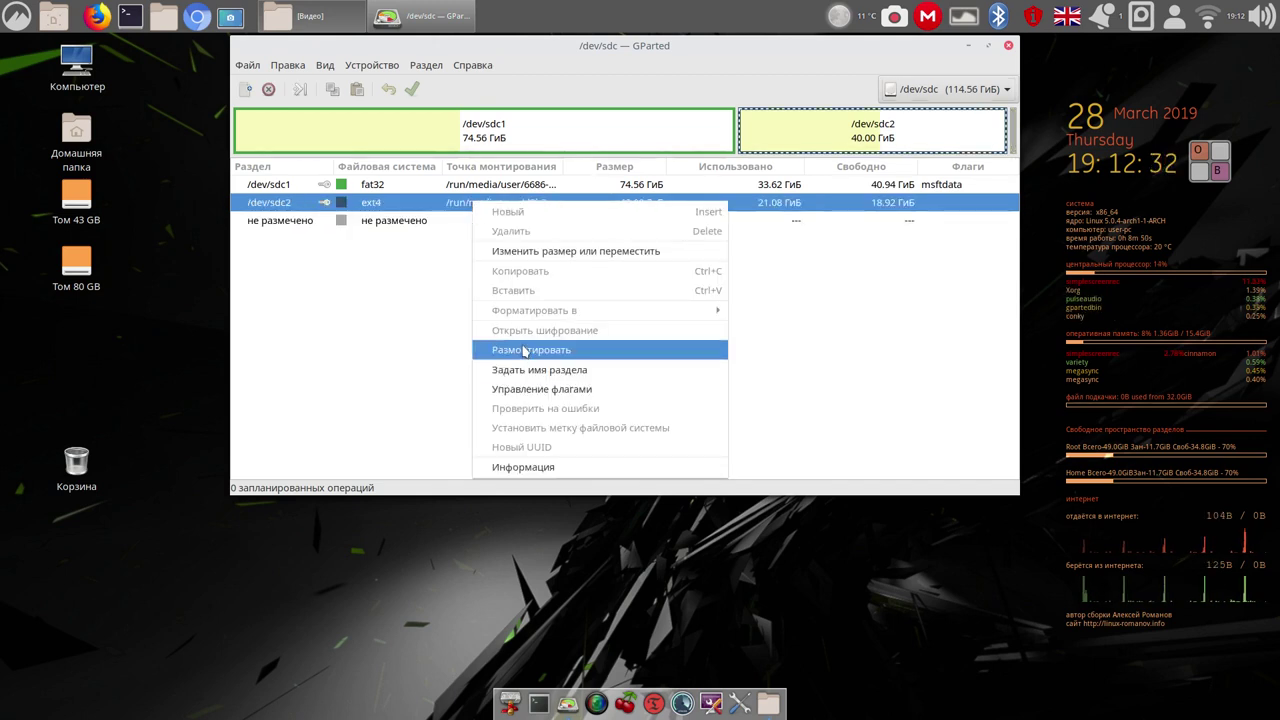
left_click(525, 351)
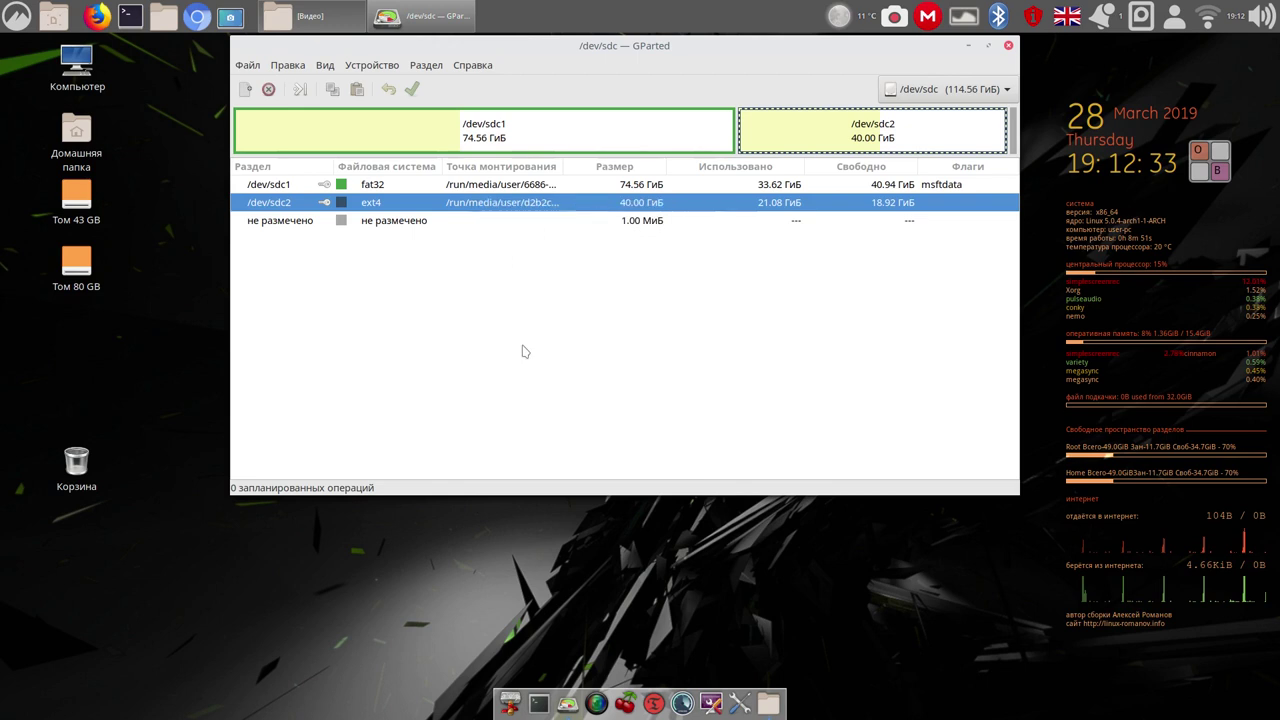
left_click(466, 188)
right_click(466, 188)
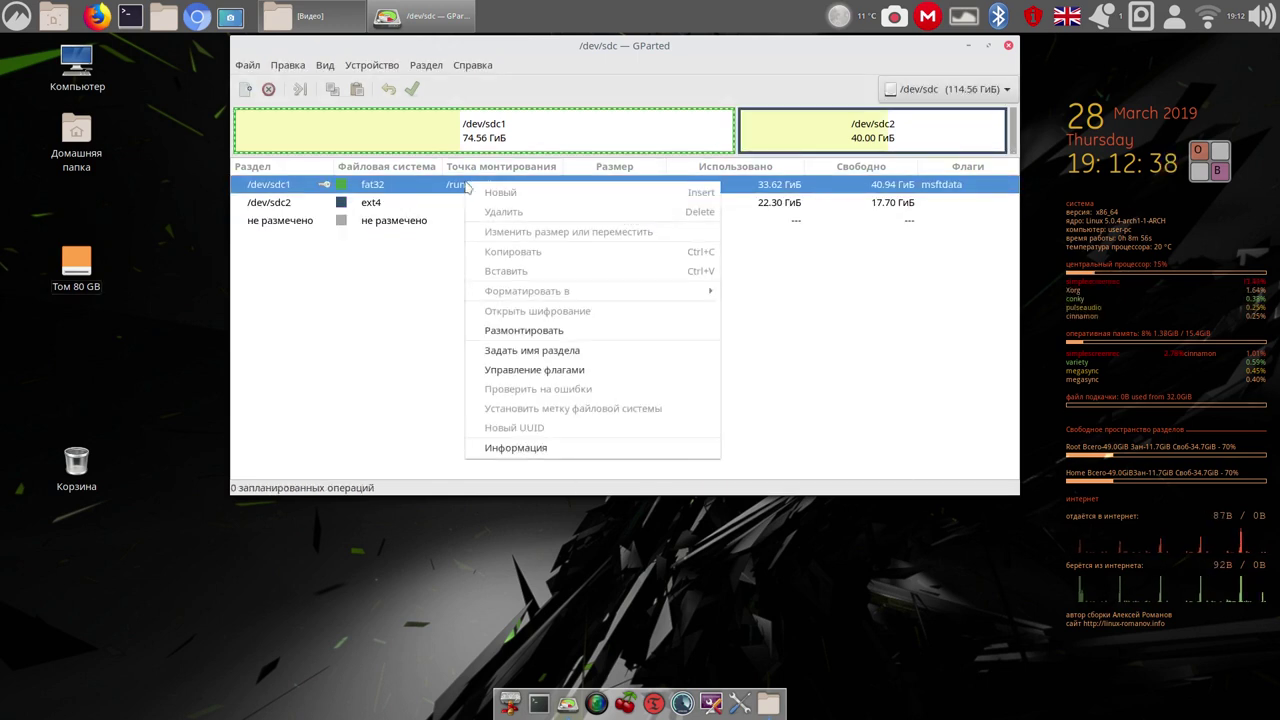
left_click(530, 331)
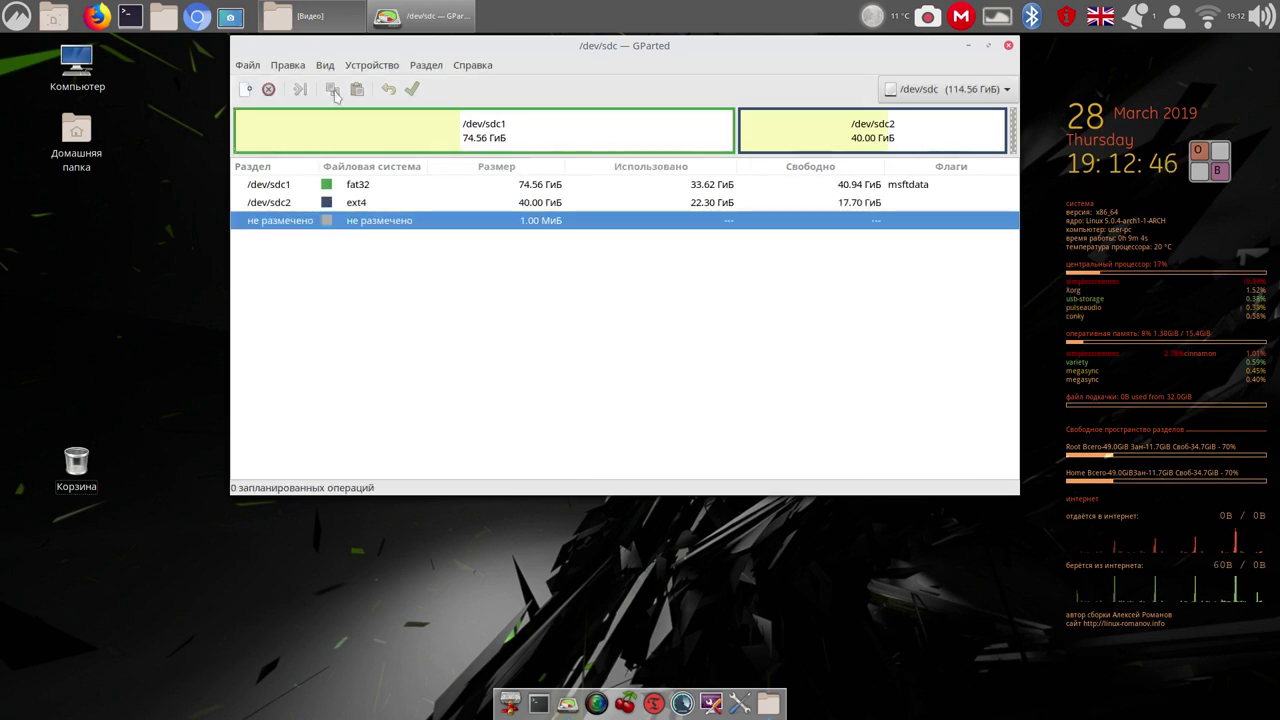
Return to the /dev/sdb disk to review its partition layout, and close GParted.
left_click(1002, 89)
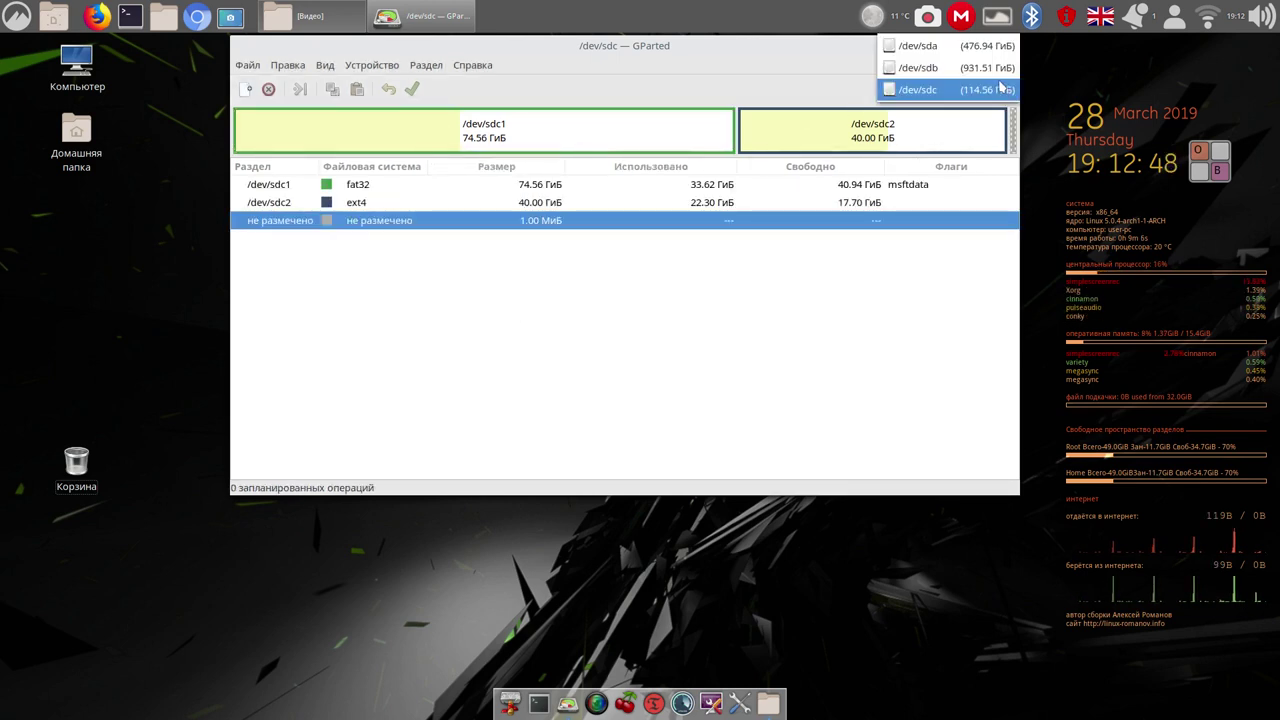
left_click(985, 68)
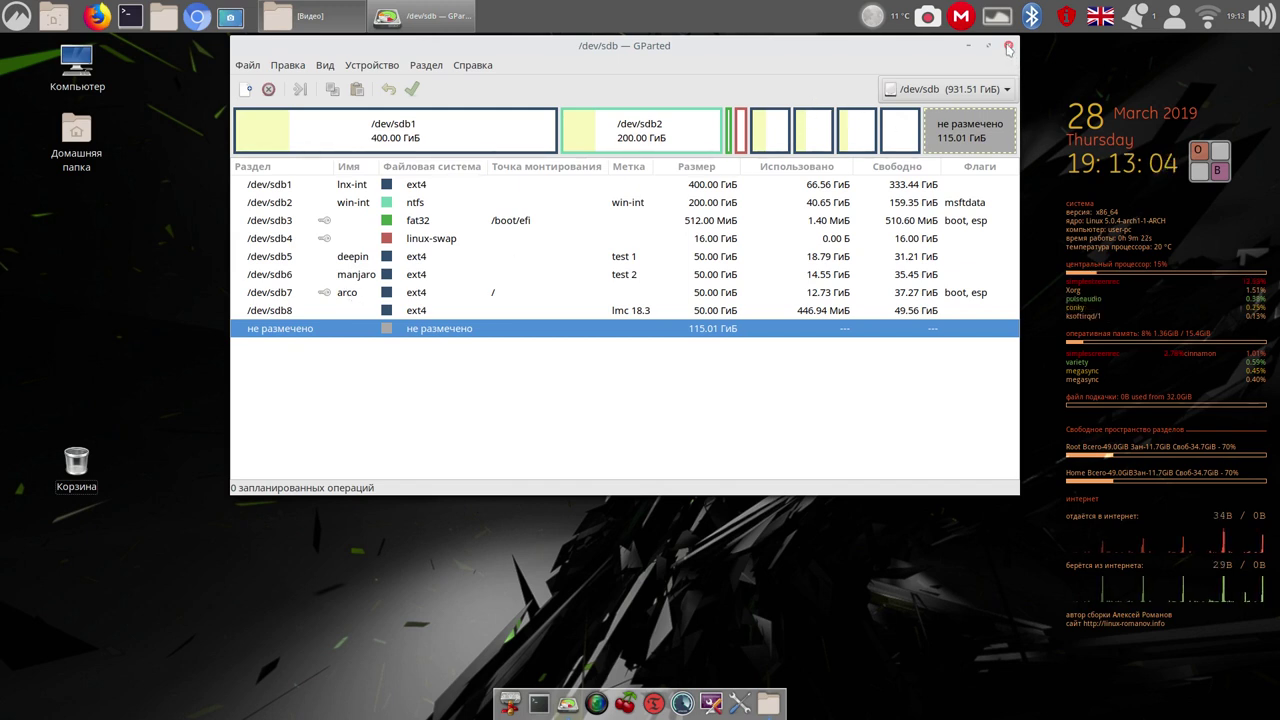
left_click(1009, 47)
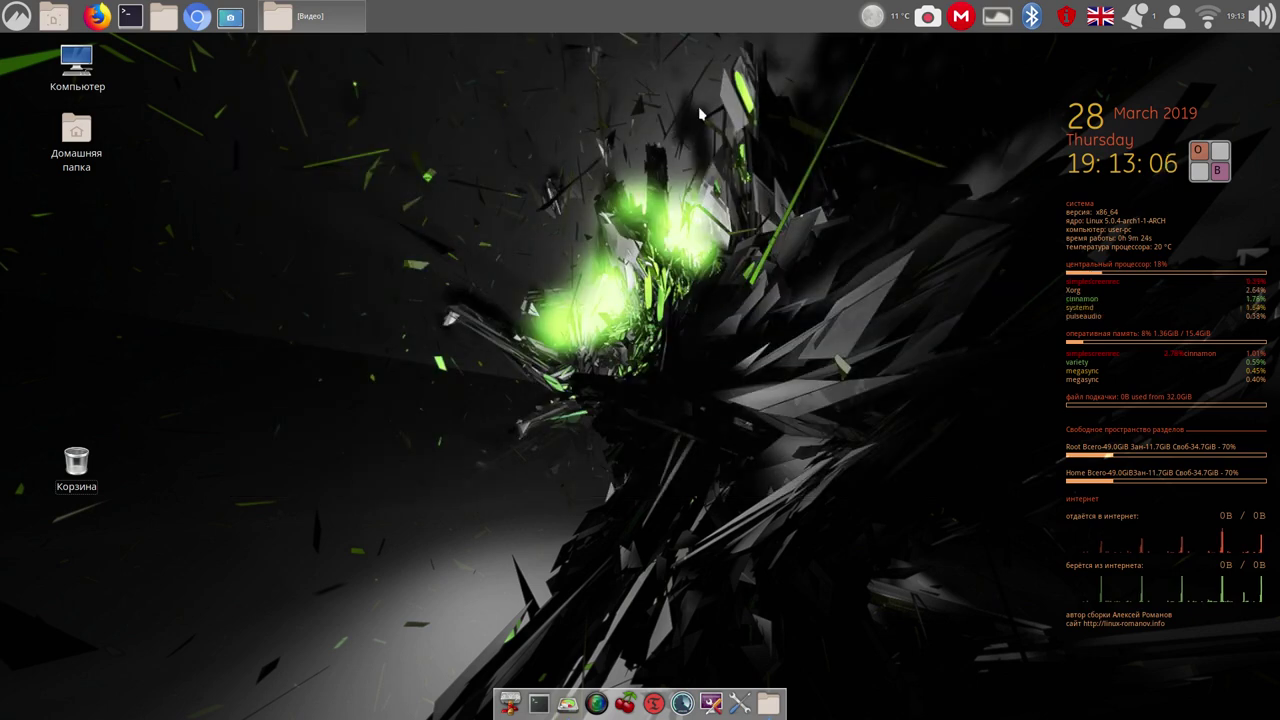
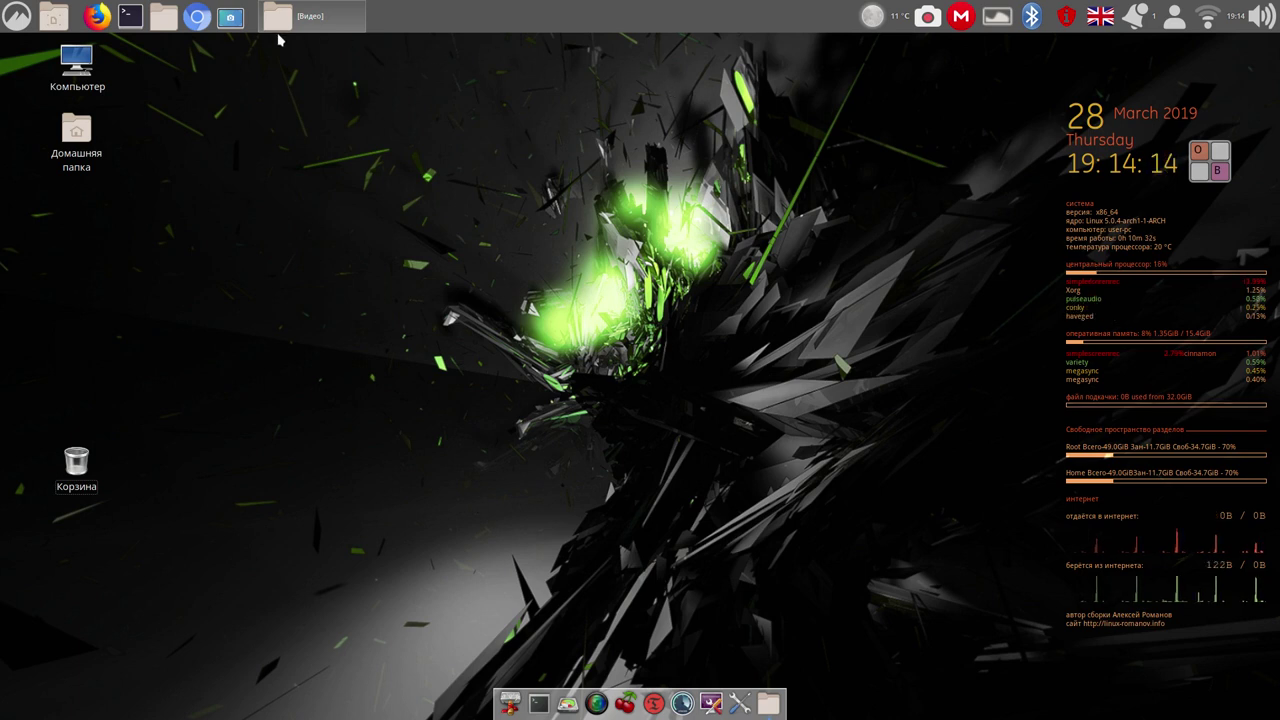
Open the bookmarked AR website in a new Chromium tab and find the embedded Linux Mint 18-19 installation video.
left_click(199, 17)
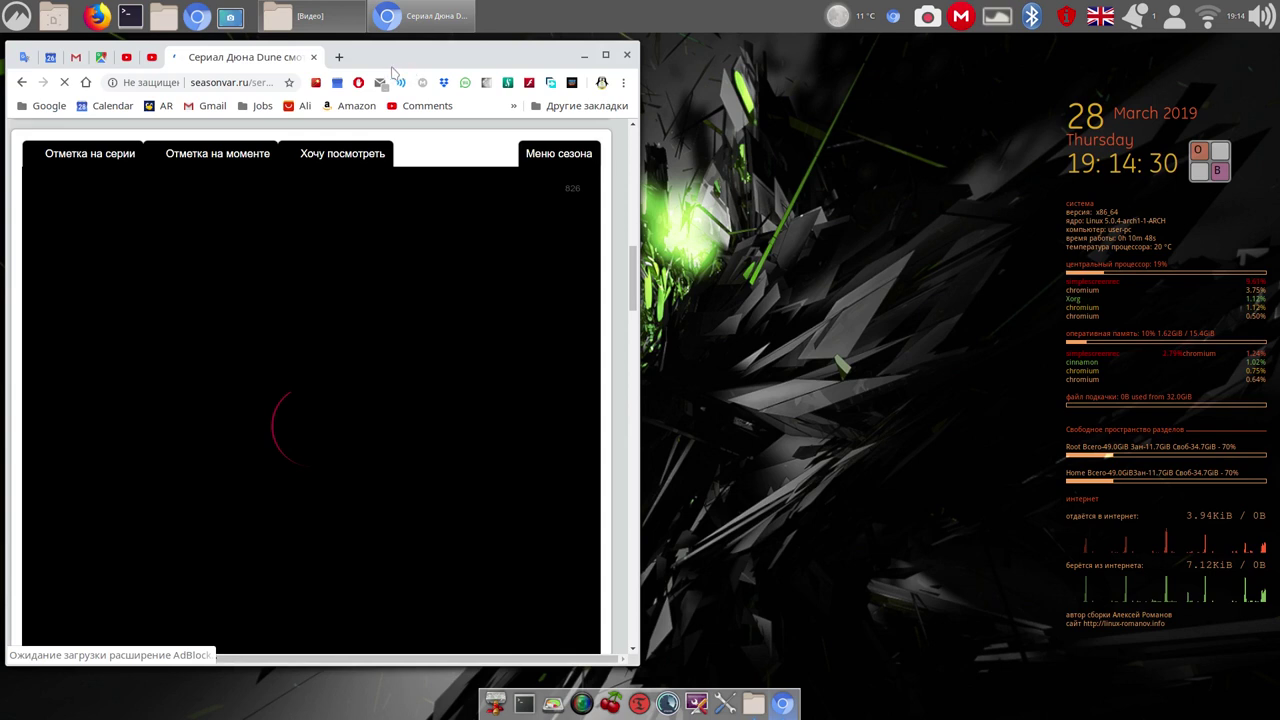
left_click(339, 57)
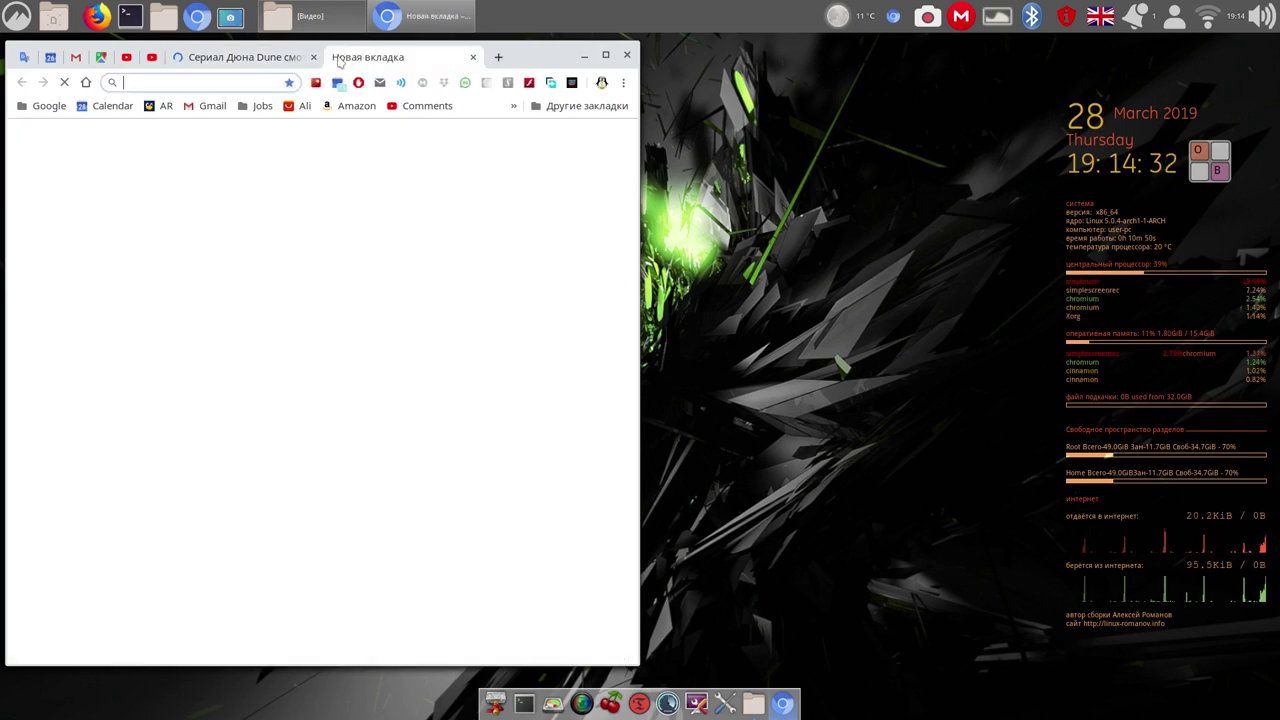
left_click(165, 107)
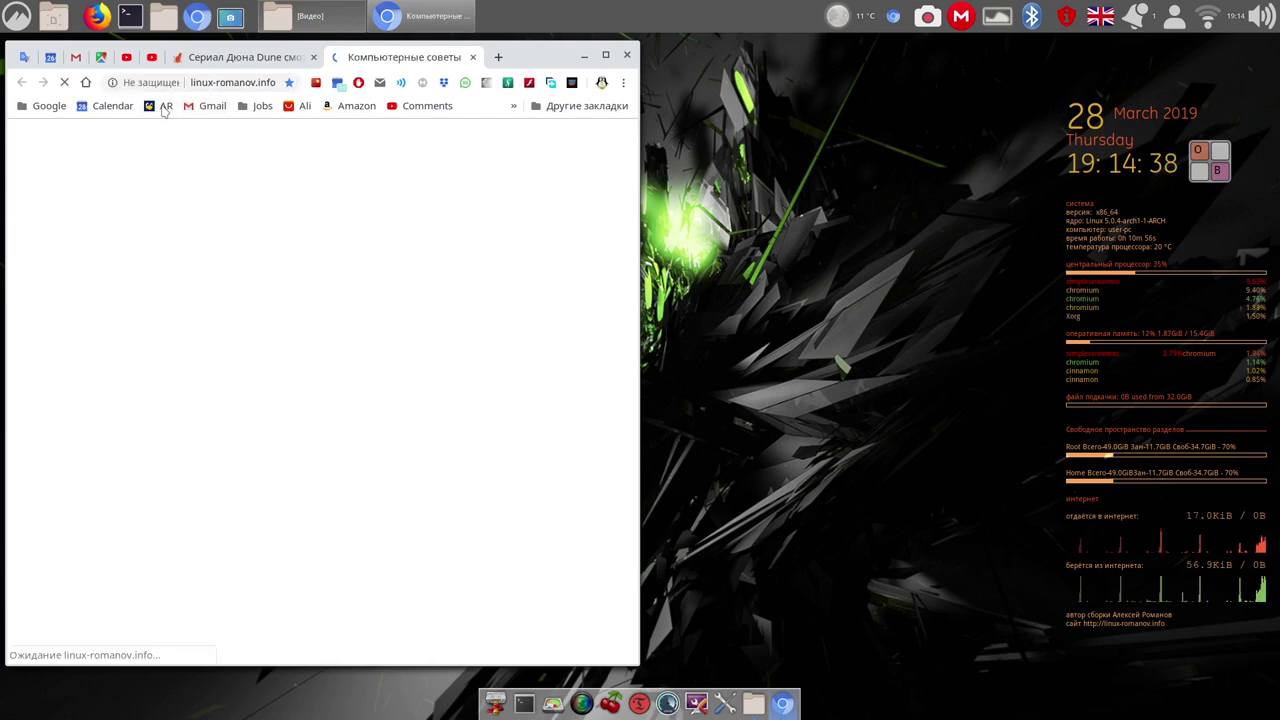
scroll(365, 383, "down", 5)
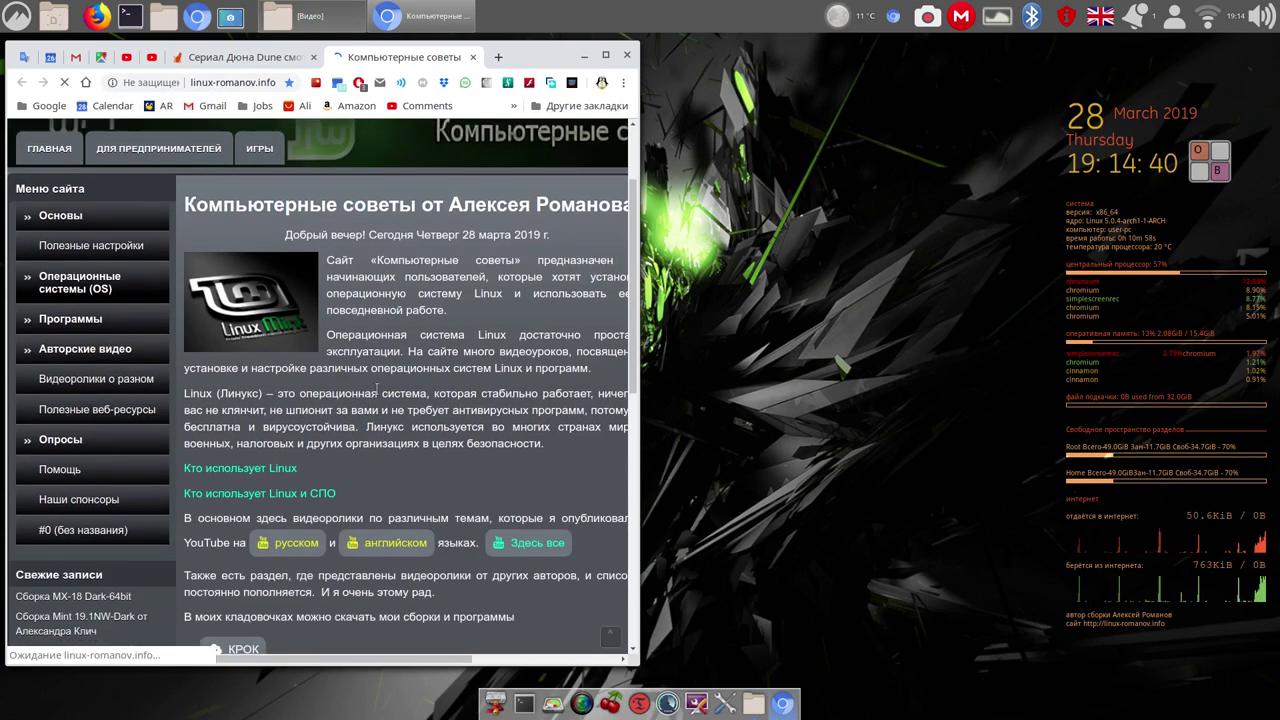
scroll(365, 383, "down", 7)
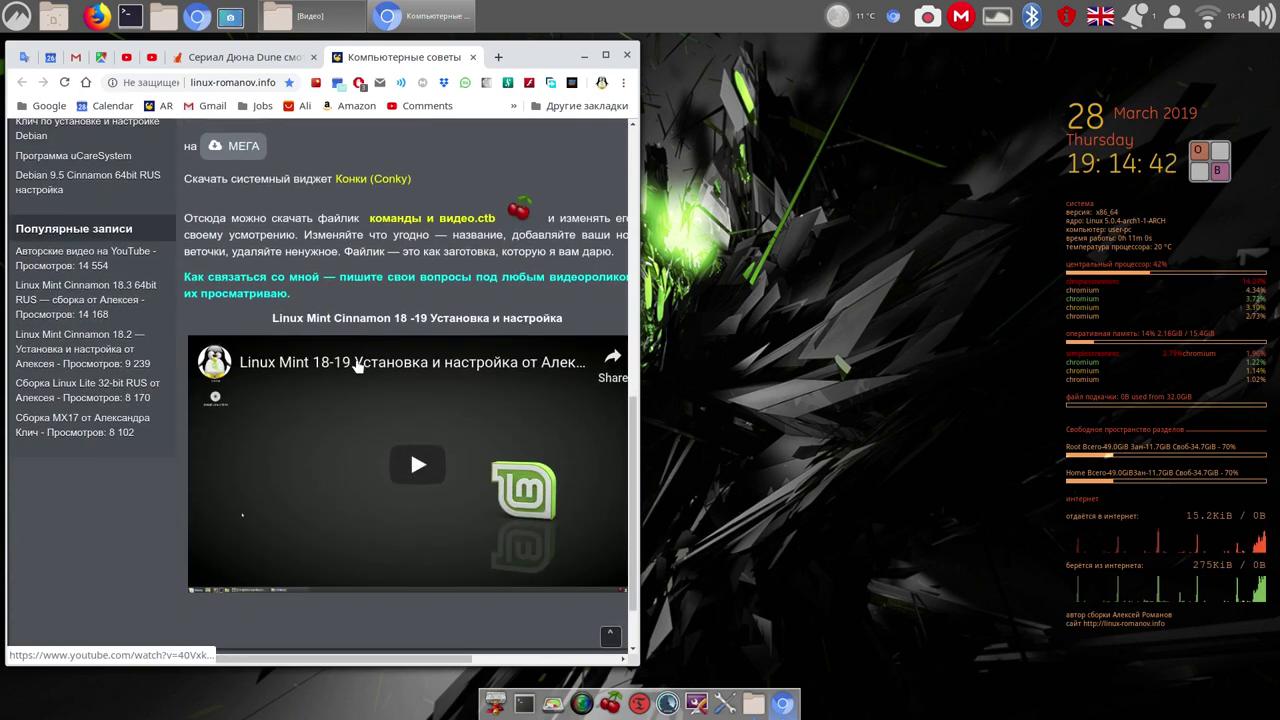
Open the Linux Mint 18-19 video on YouTube, pause it, maximize the browser window and allow the site's notifications.
left_click(357, 365)
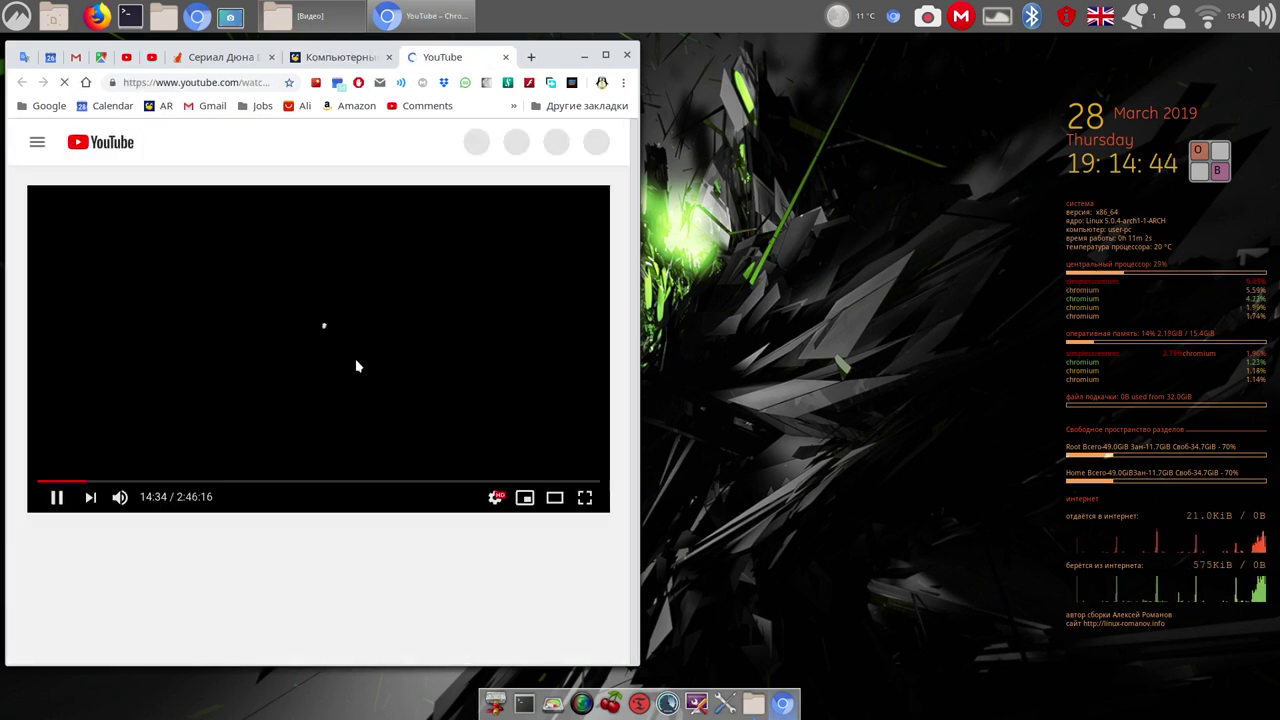
left_click(57, 498)
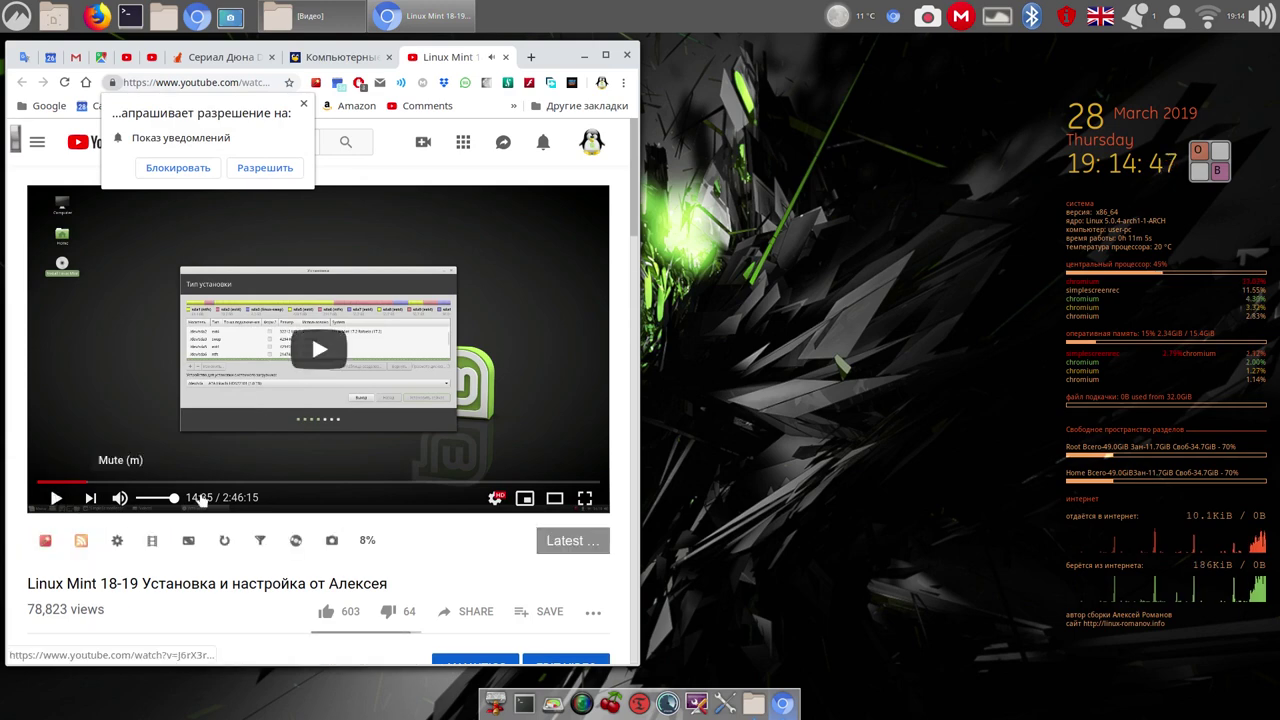
left_click(601, 53)
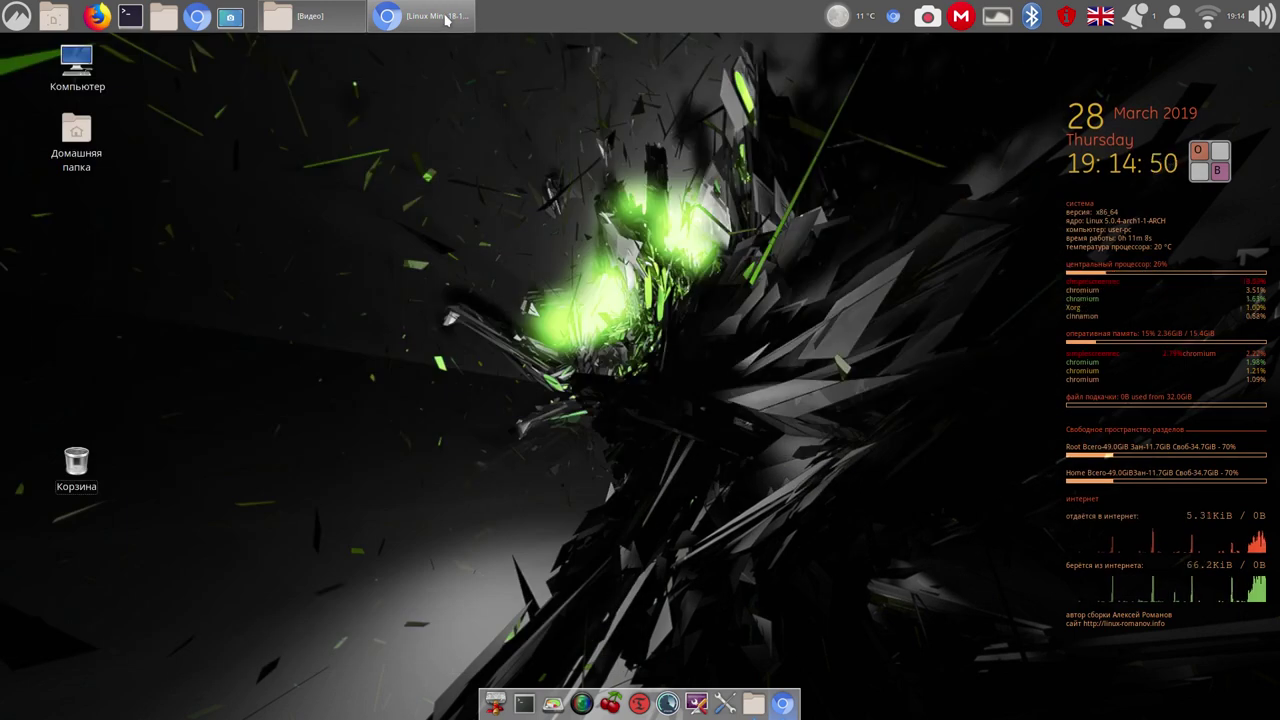
left_click(445, 18)
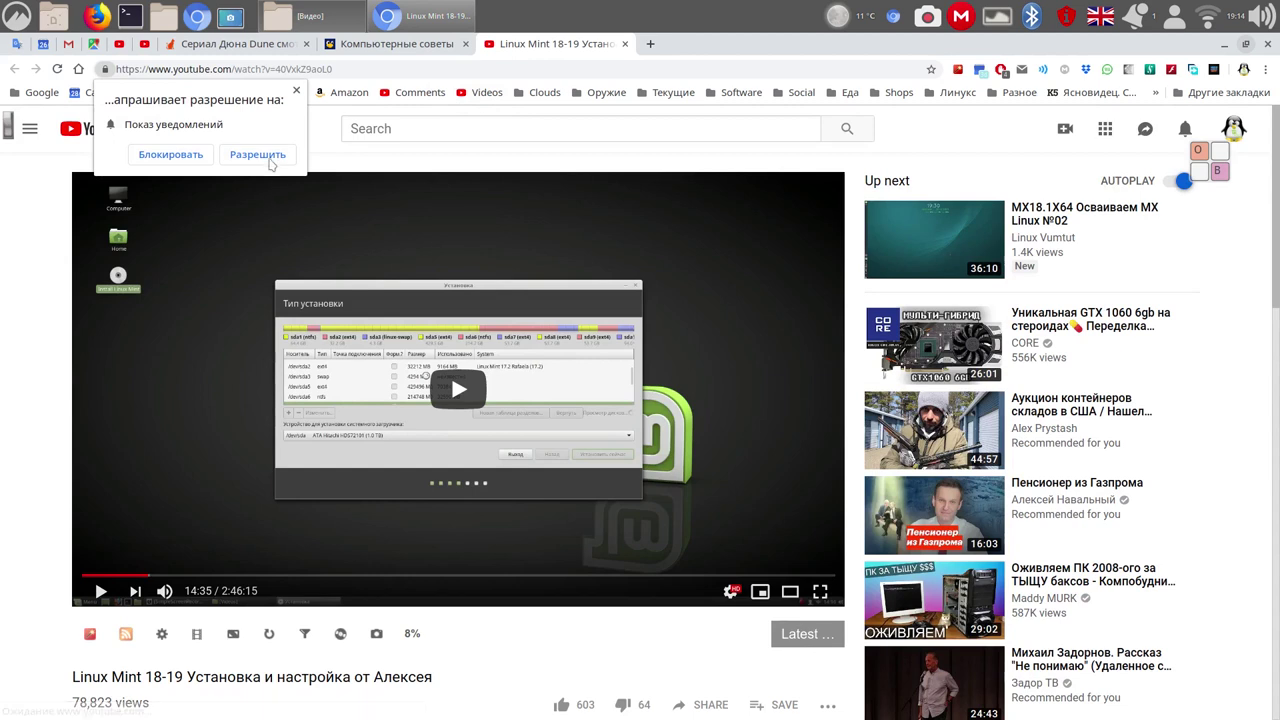
left_click(270, 159)
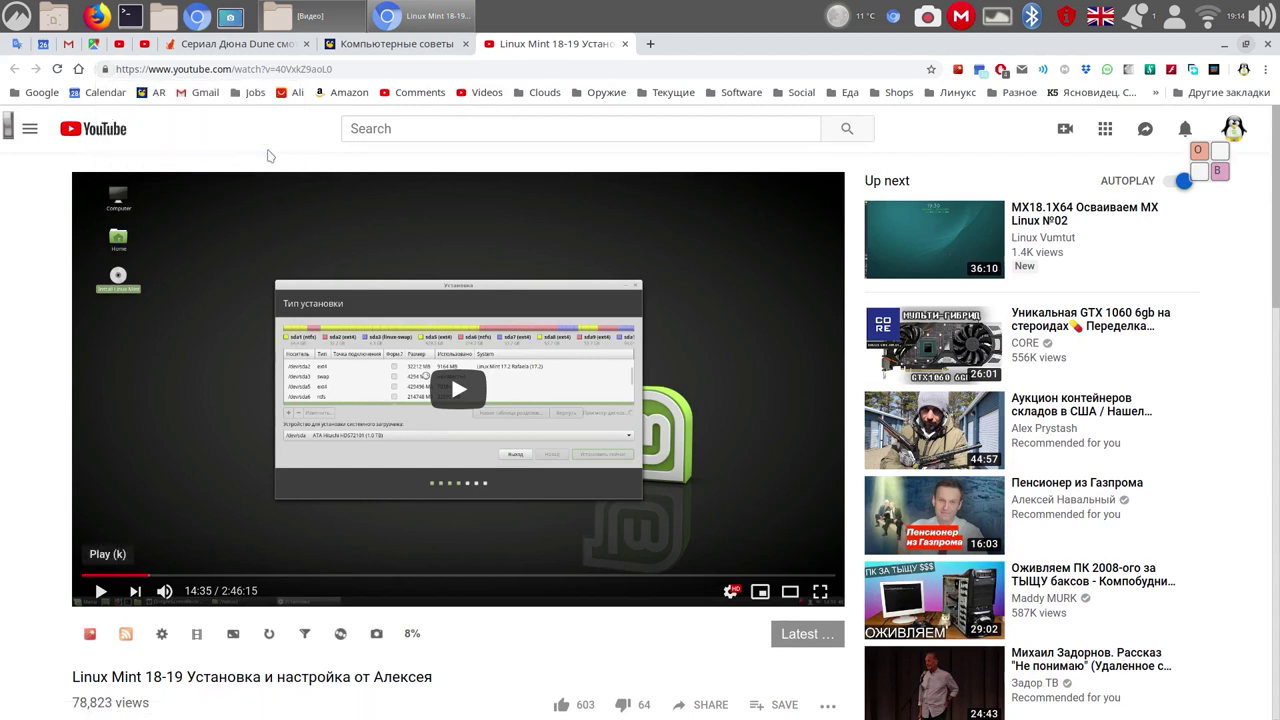
Expand the video's full description, then find and highlight the lines "Что такое тиринг" and "Лечим тиринг" with their links.
scroll(466, 440, "up", 1)
scroll(532, 436, "down", 3)
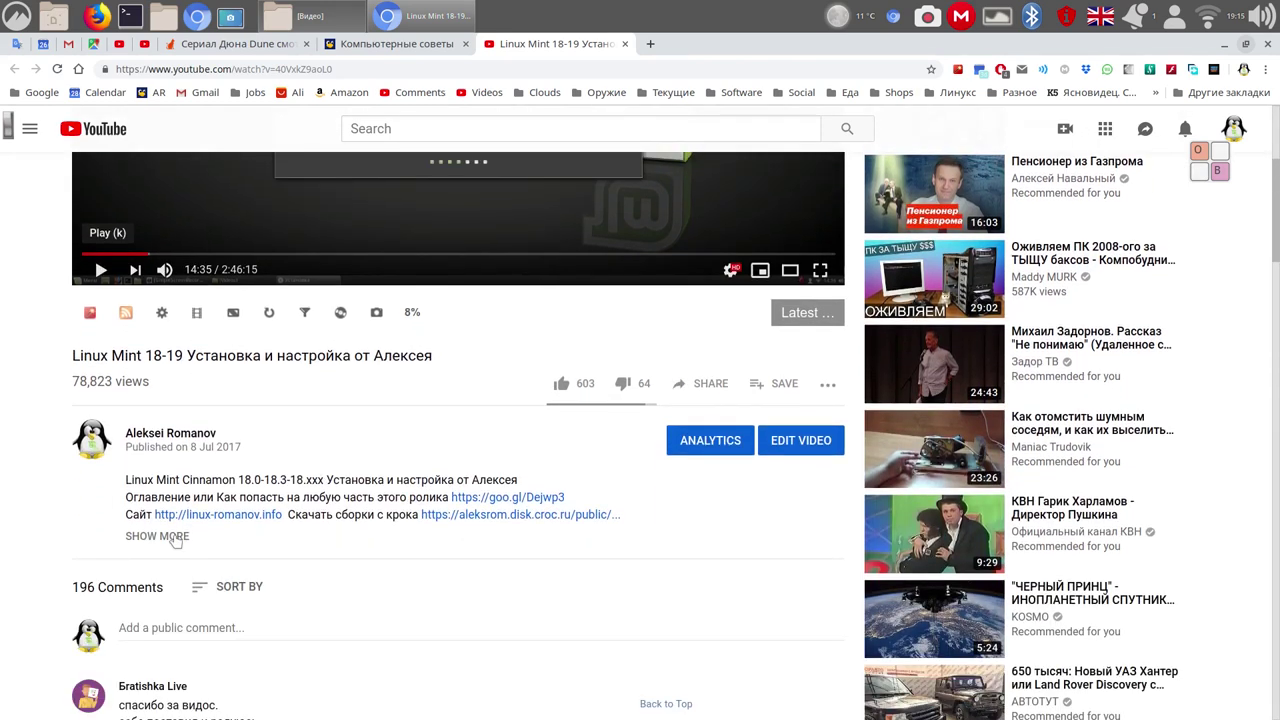
left_click(157, 536)
scroll(470, 600, "down", 2)
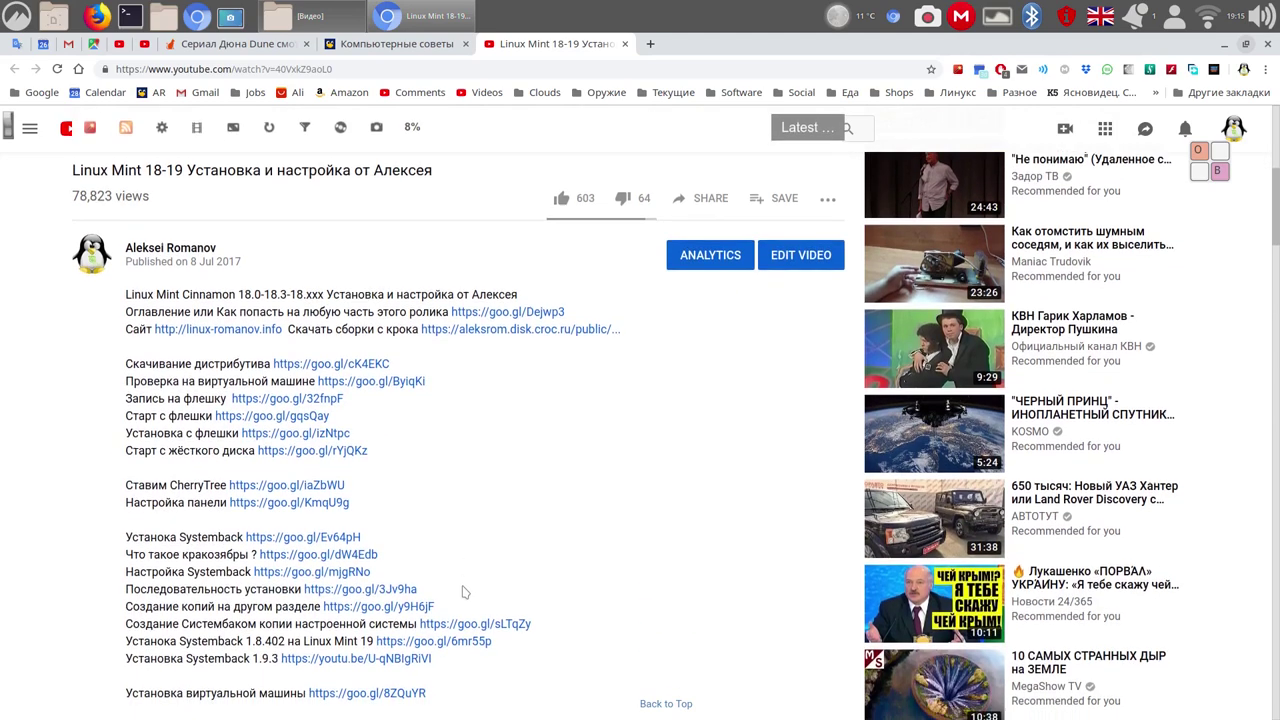
scroll(463, 592, "down", 4)
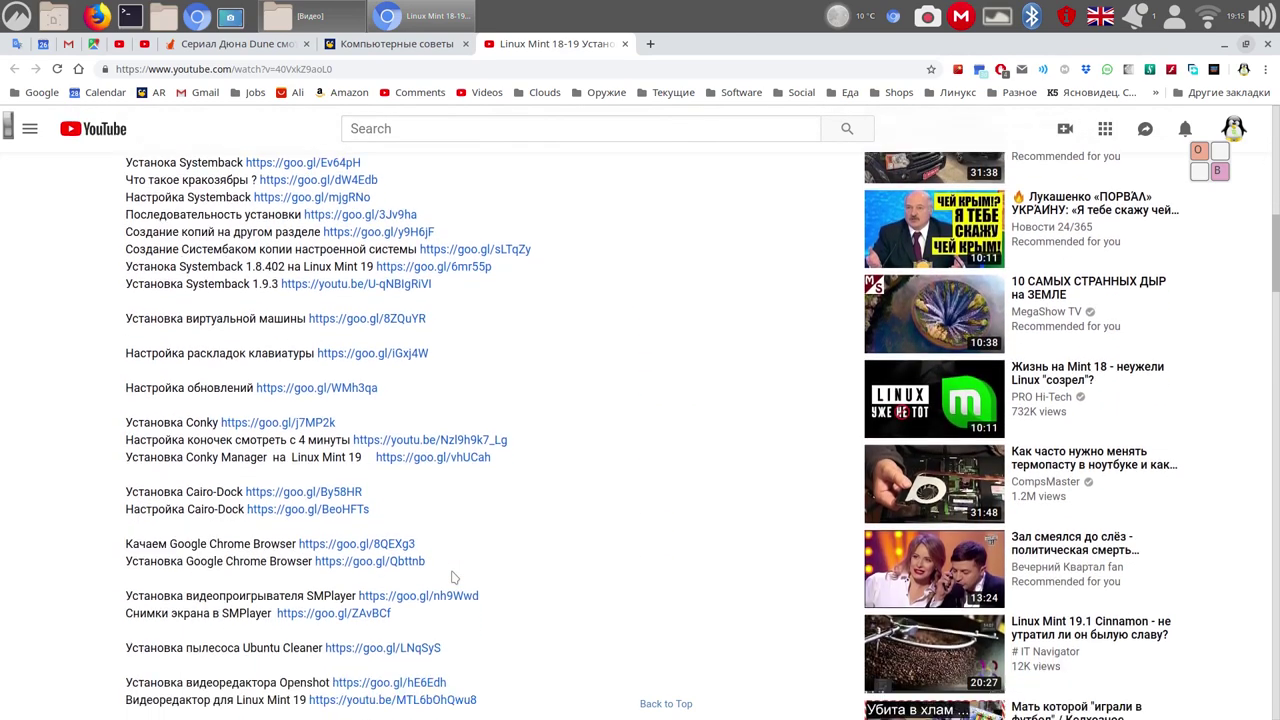
scroll(453, 577, "down", 1)
scroll(451, 573, "down", 1)
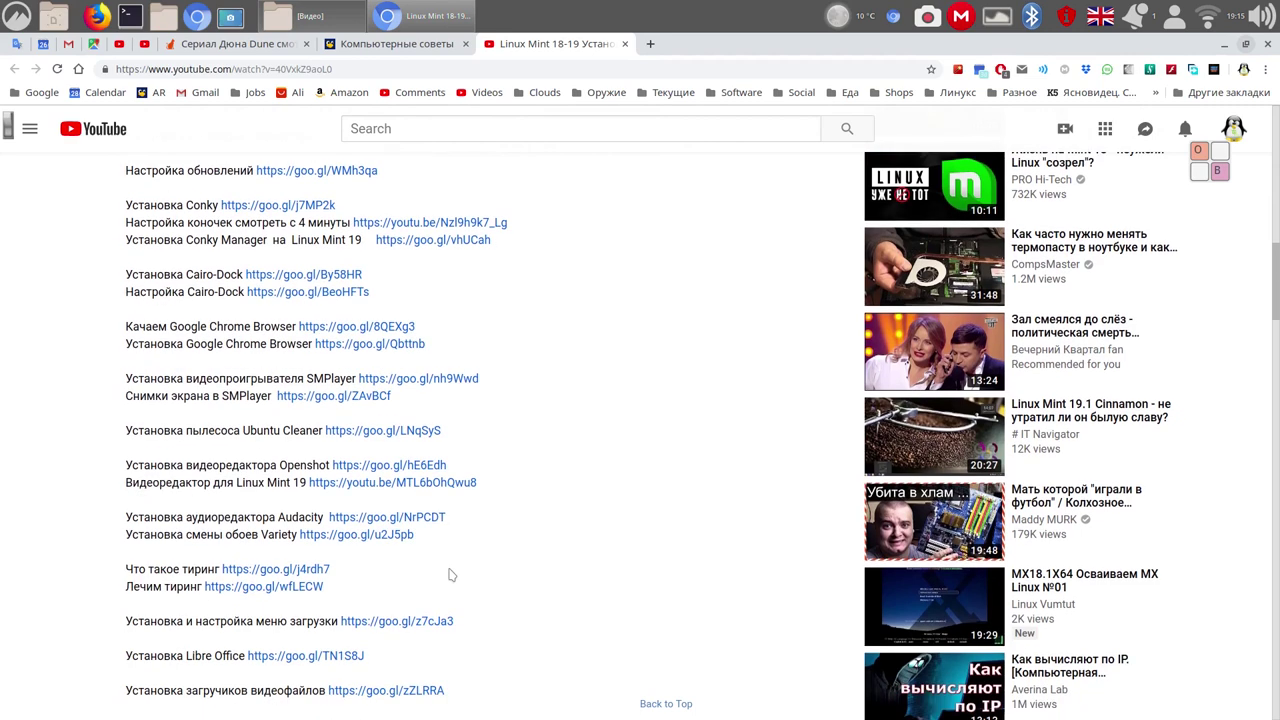
scroll(445, 572, "down", 1)
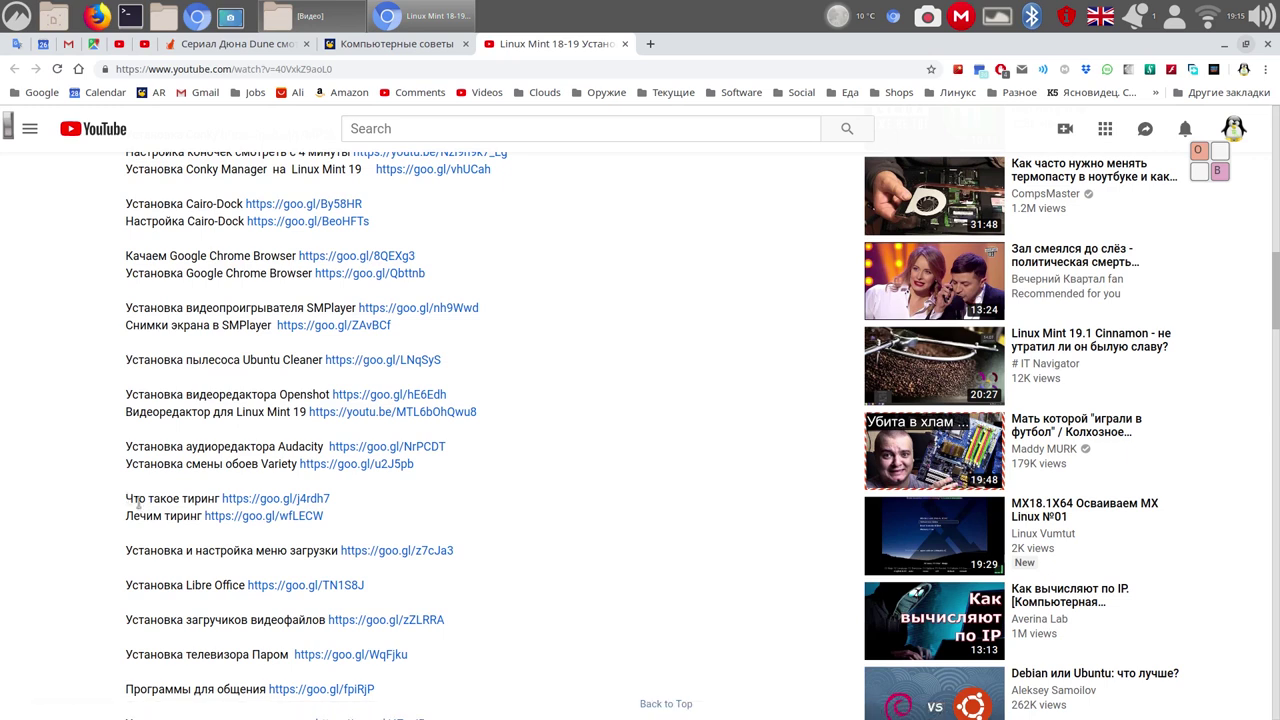
left_click_drag(137, 502, 345, 505)
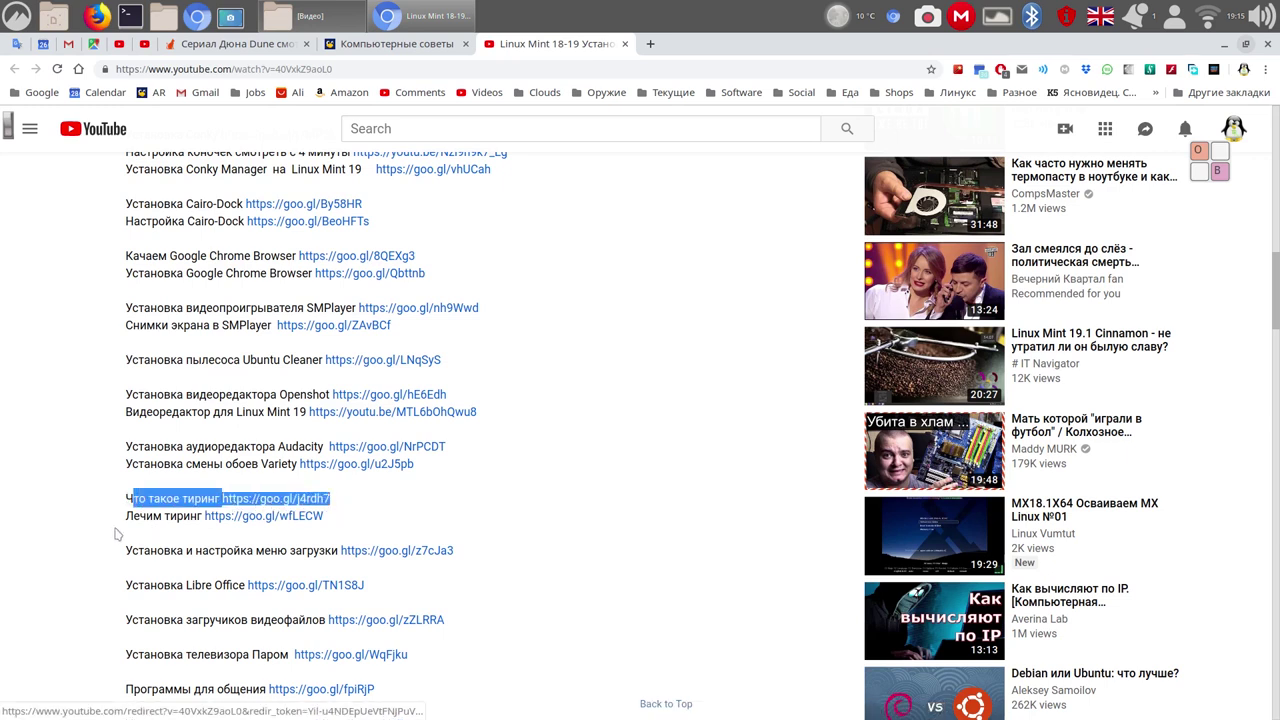
left_click_drag(131, 516, 354, 538)
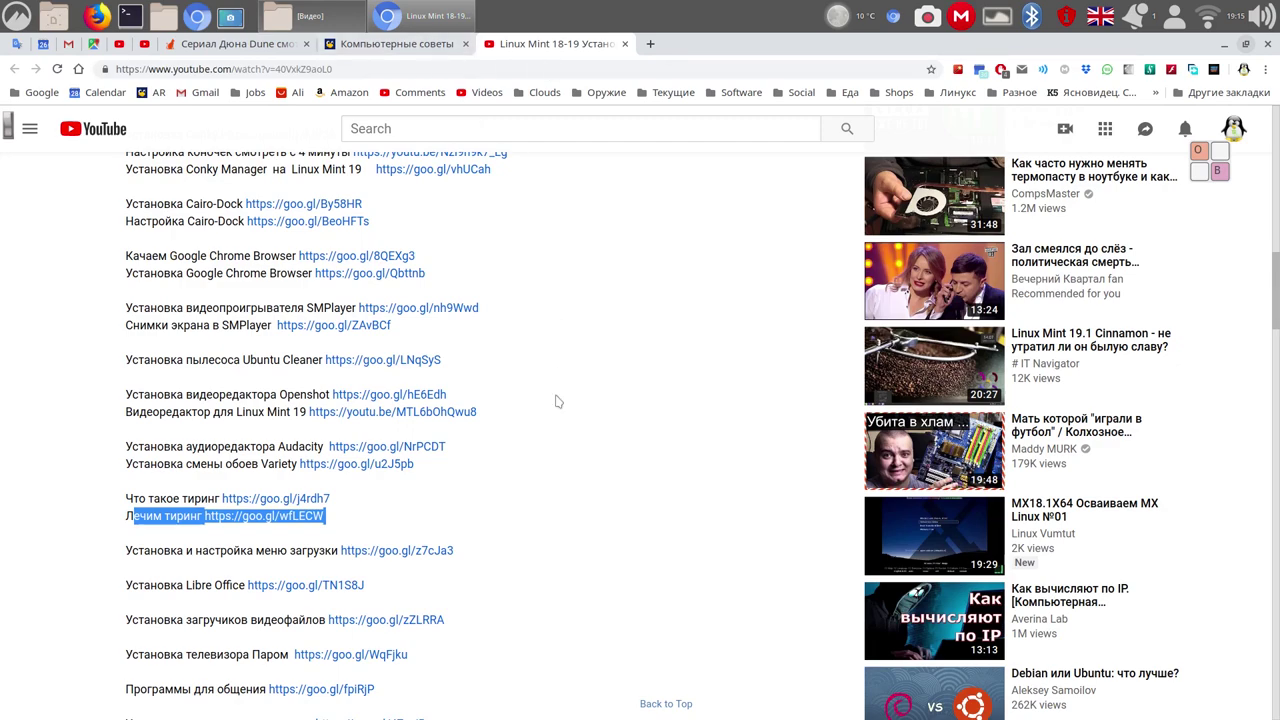
Go back to the video's title and the beginning of its description.
scroll(557, 401, "up", 10)
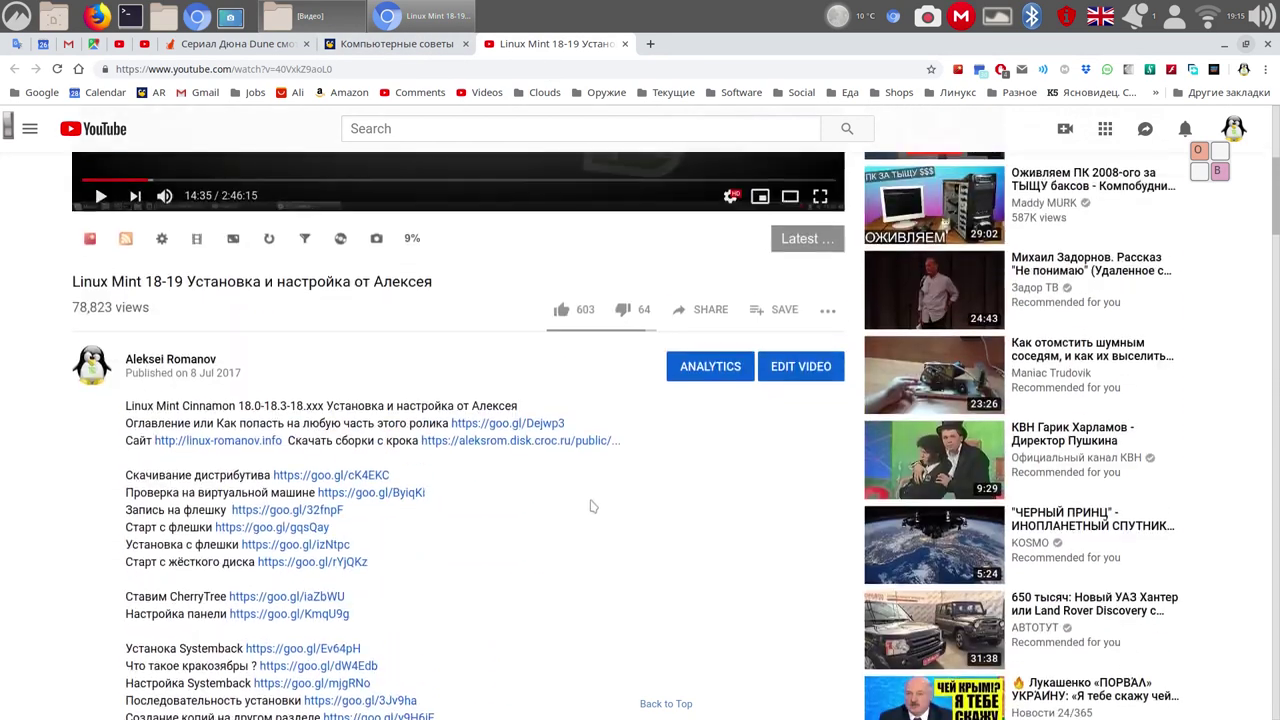
scroll(591, 506, "up", 4)
scroll(586, 506, "down", 2)
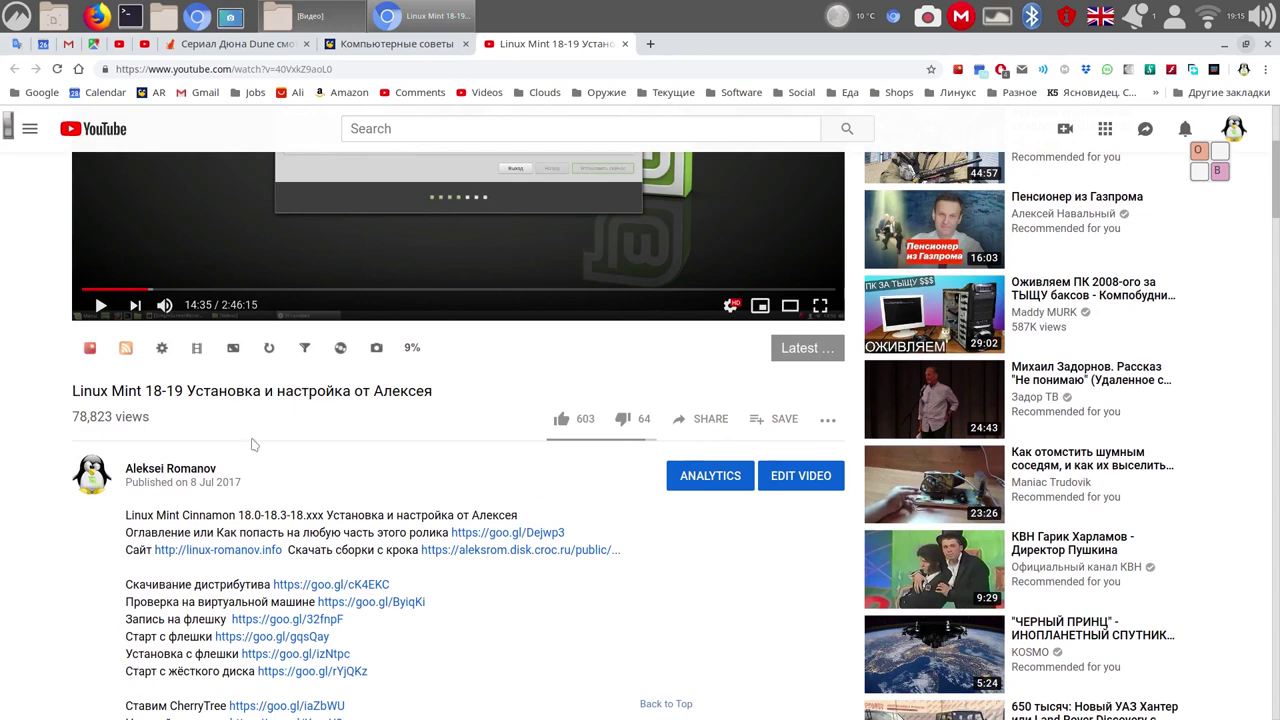